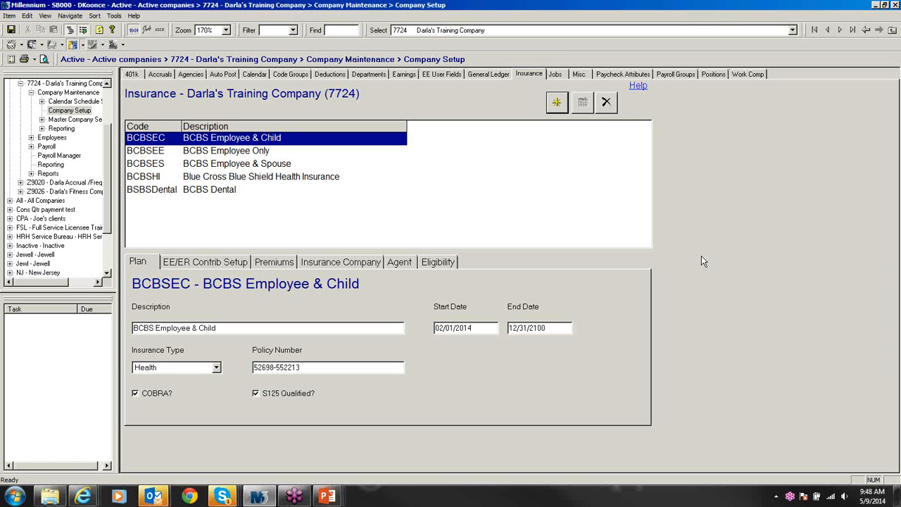
click(737, 30)
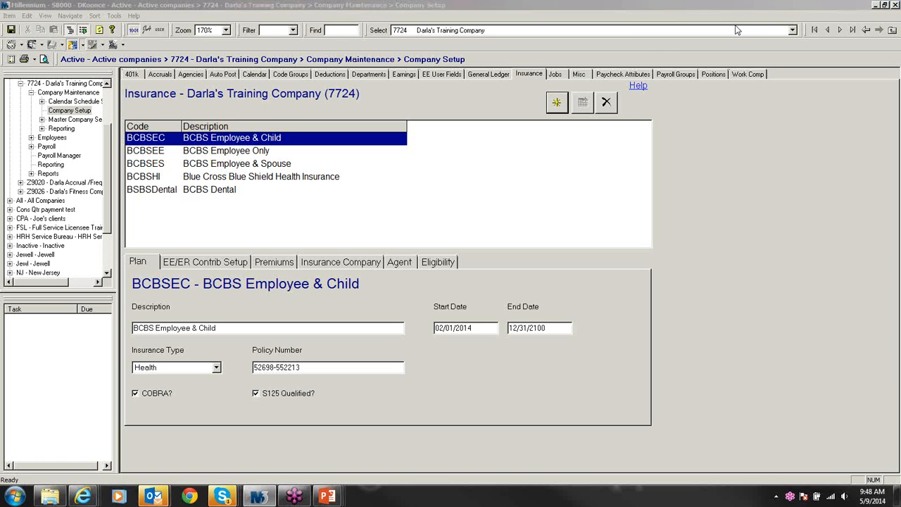
click(329, 150)
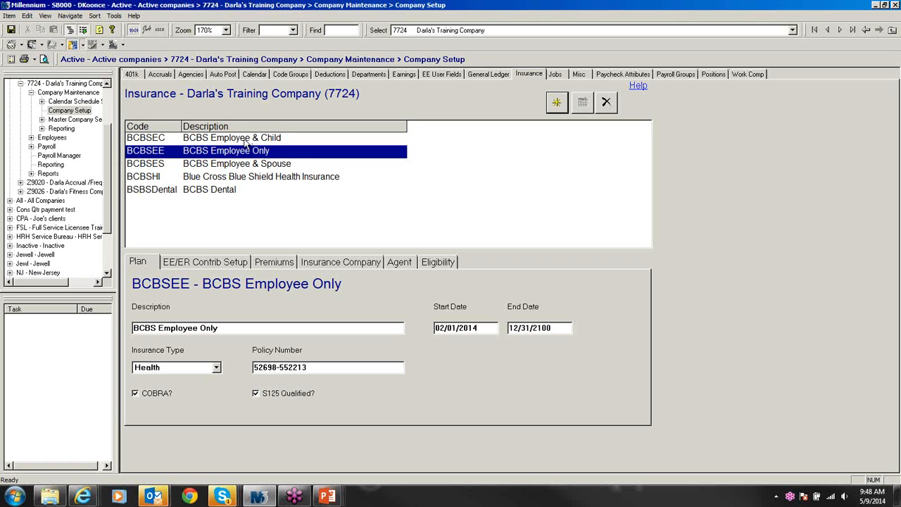
click(159, 140)
click(159, 152)
click(159, 164)
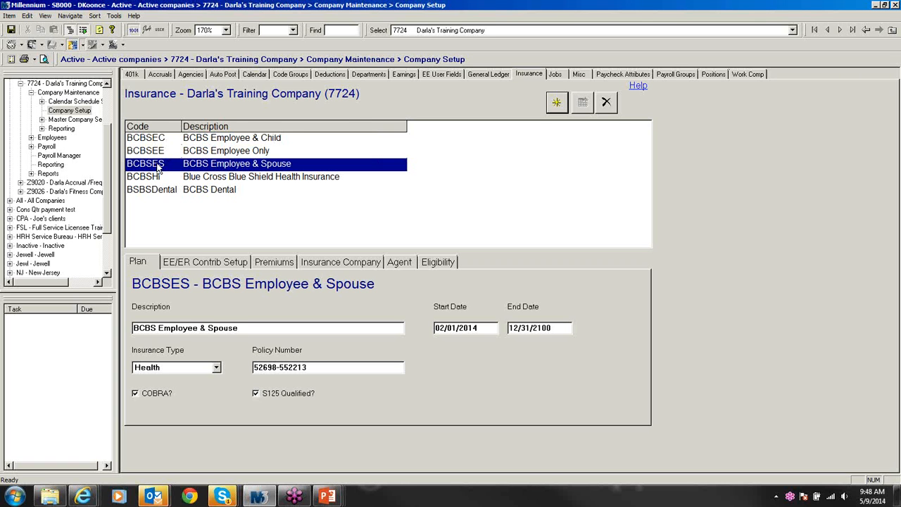
click(155, 139)
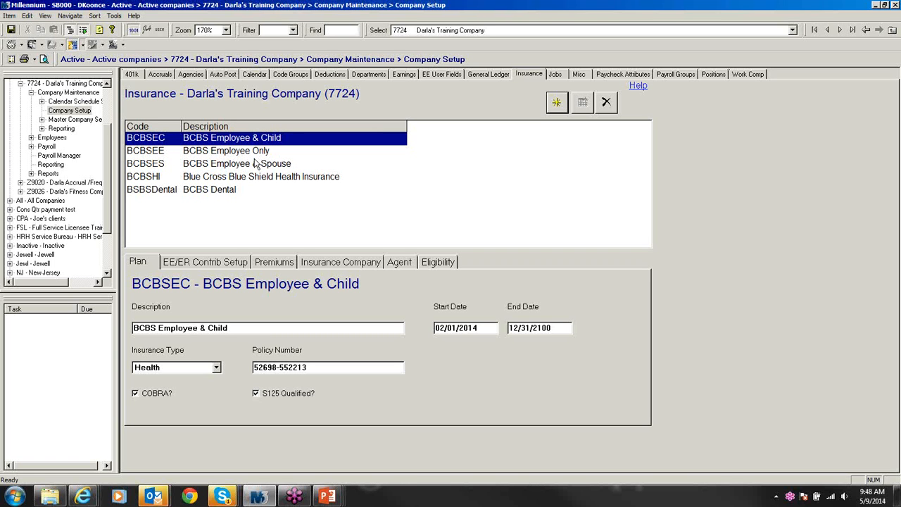
click(206, 177)
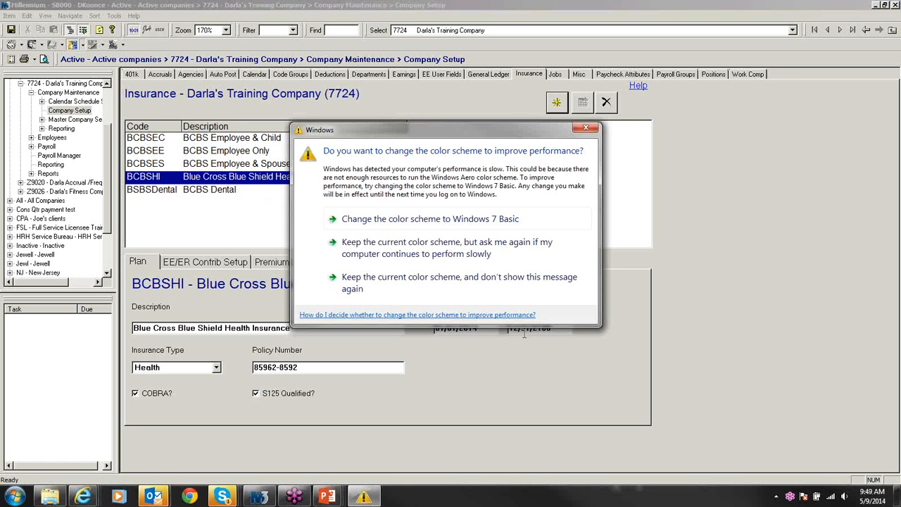
click(438, 245)
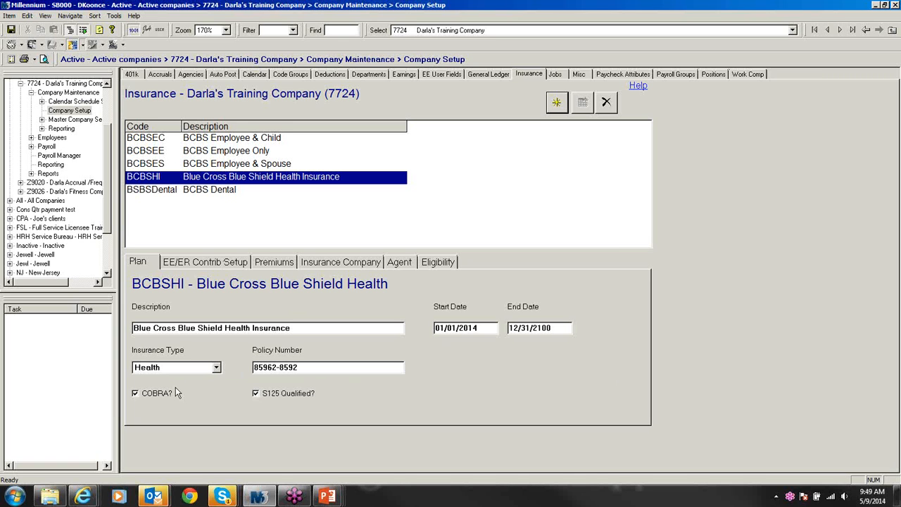
Step: Keep Health as BCBSHI's insurance type and show its contribution setup (125H, ERHealth, 100% up to $500)
click(217, 367)
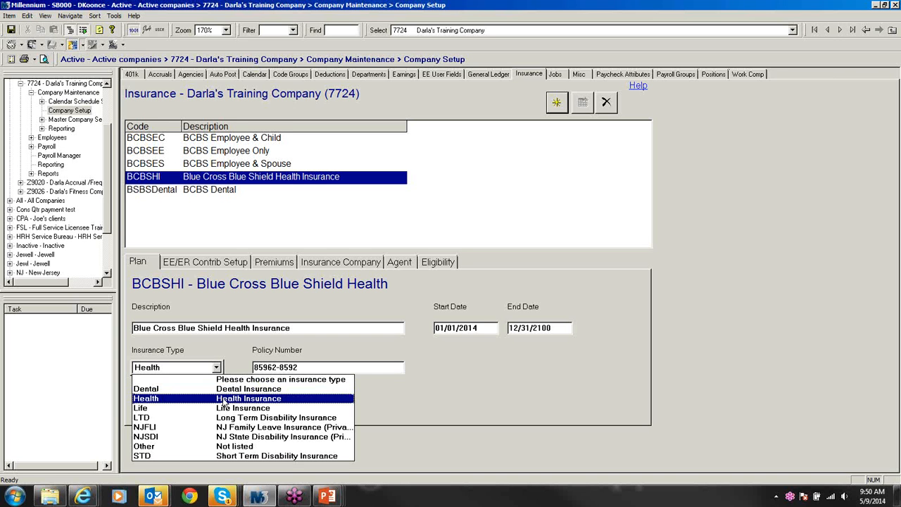
click(224, 399)
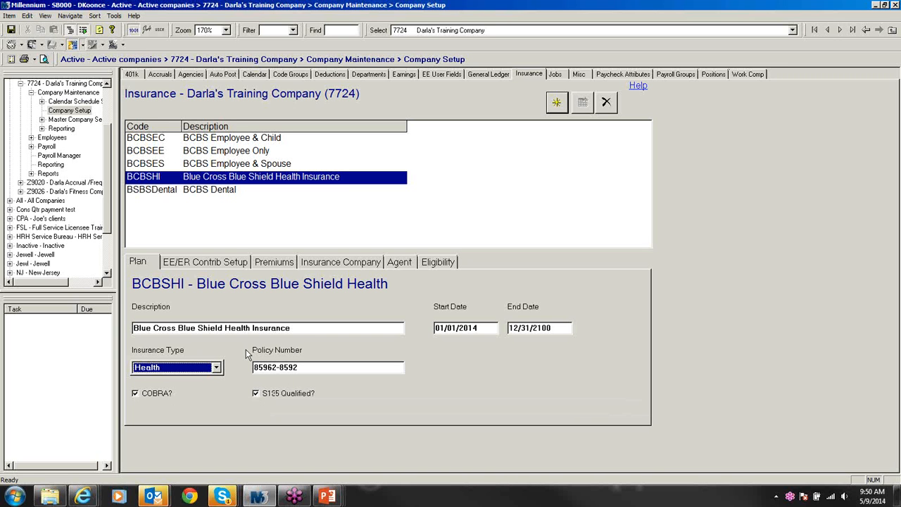
click(212, 262)
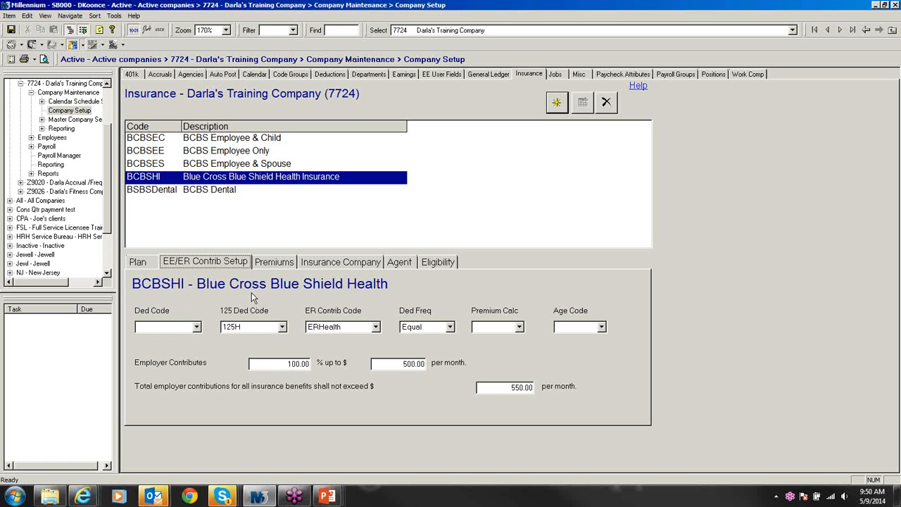
click(138, 261)
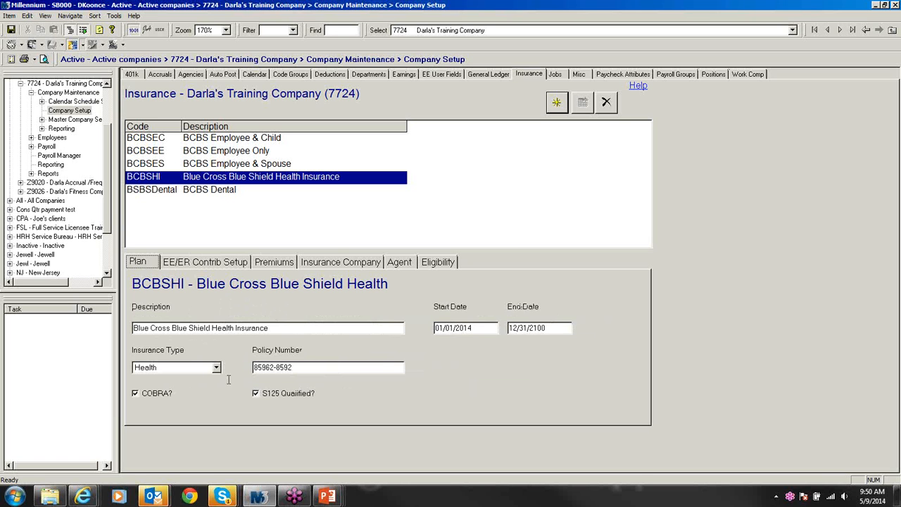
click(218, 263)
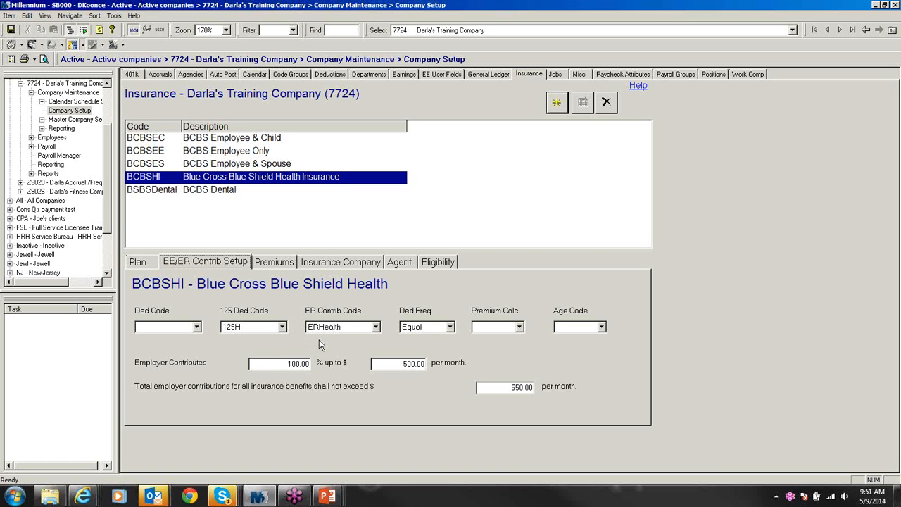
click(375, 328)
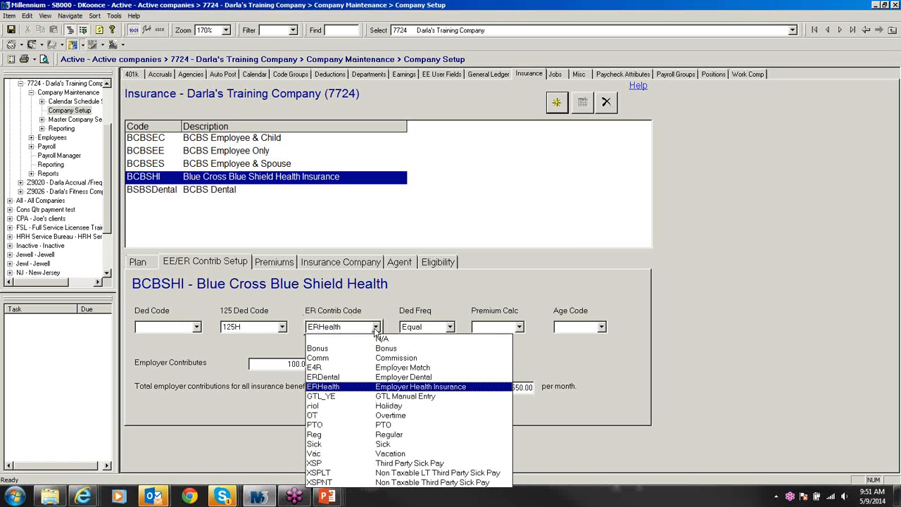
click(372, 386)
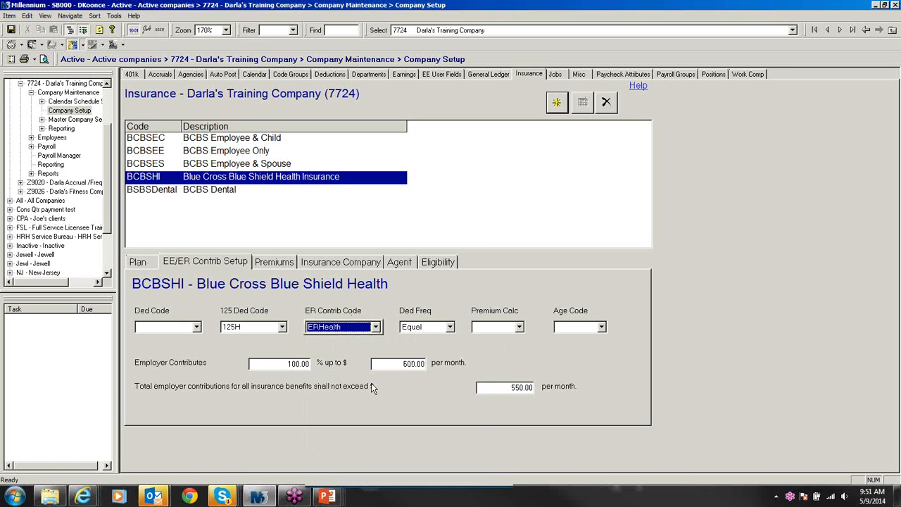
click(450, 327)
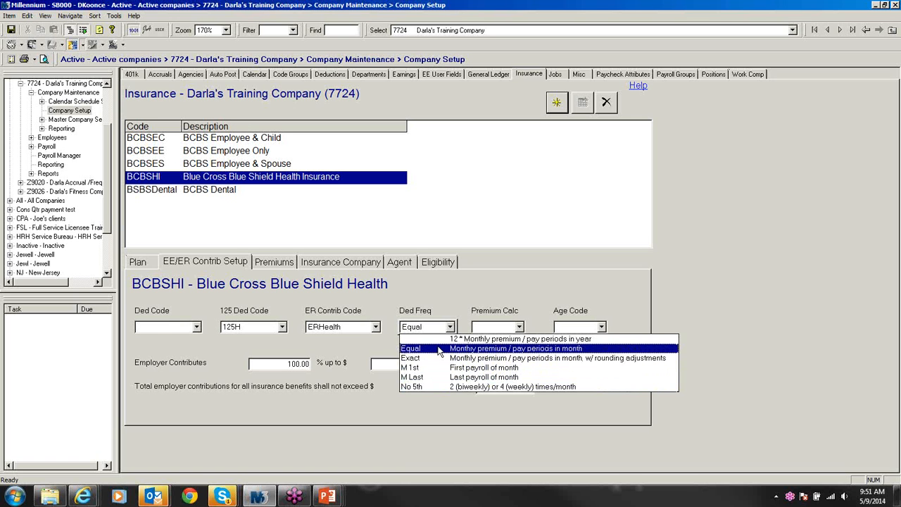
click(439, 349)
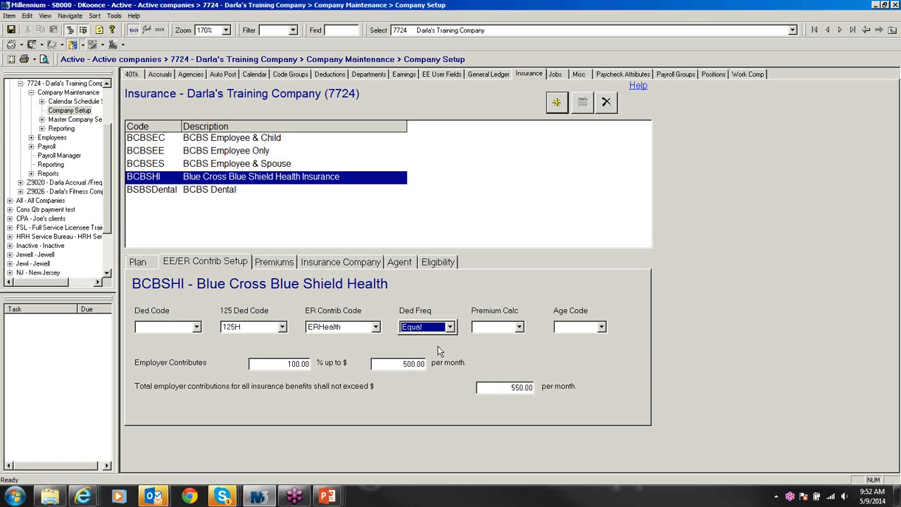
click(520, 327)
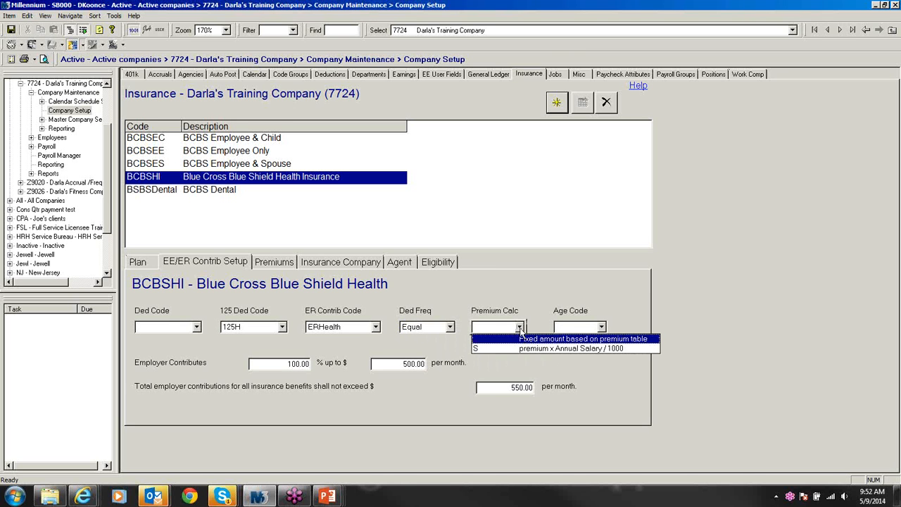
click(520, 329)
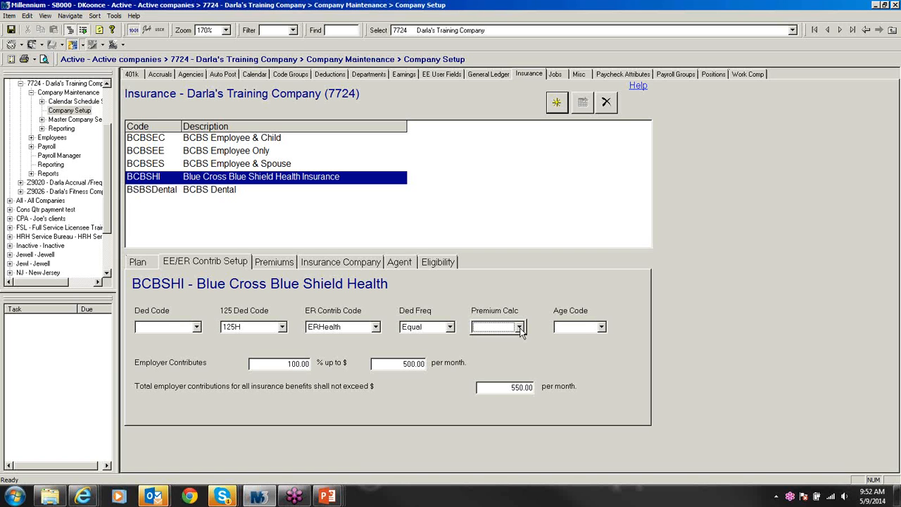
click(520, 328)
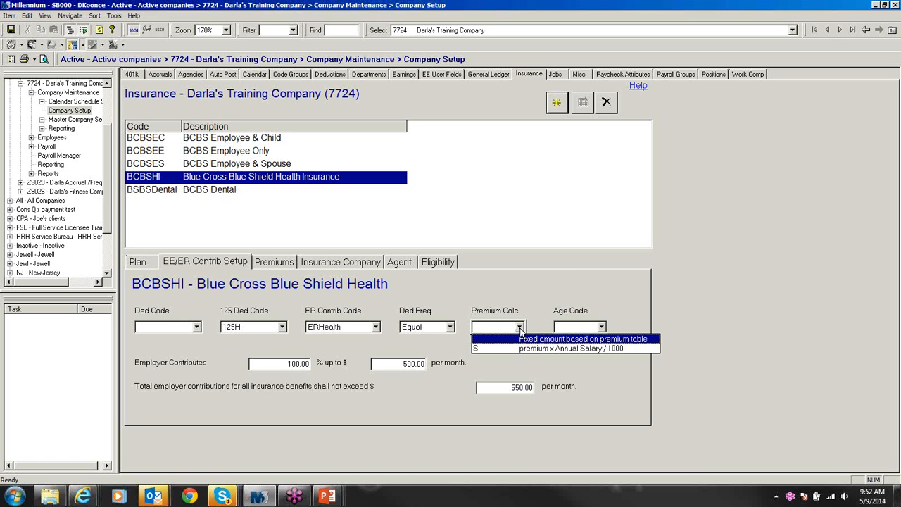
click(520, 329)
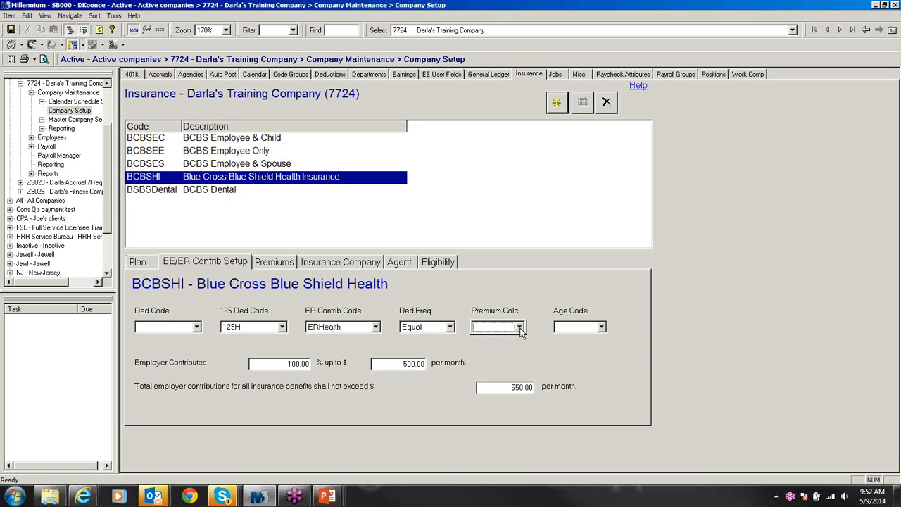
click(602, 328)
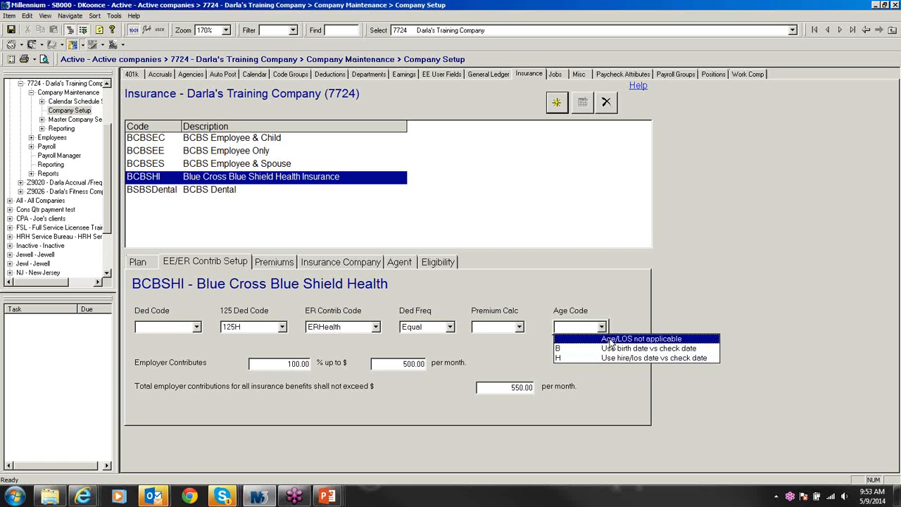
click(609, 339)
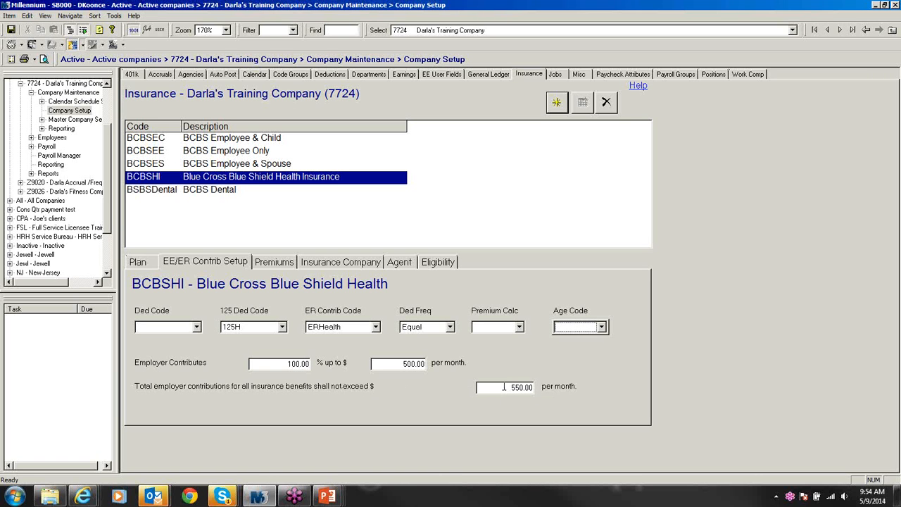
Step: Replace BCBSHI's 550.00 total contribution cap with 0.00 and save
drag(504, 387, 593, 385)
text(0.00)
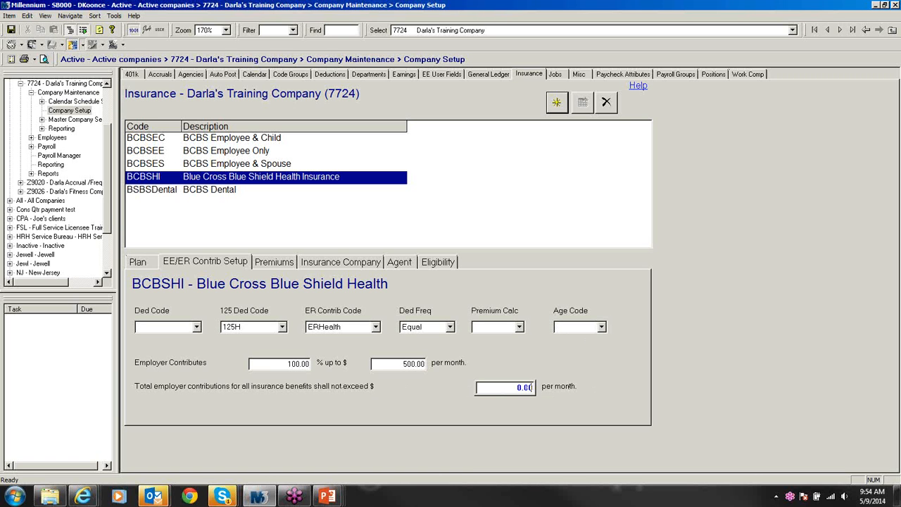
key(ctrl+s)
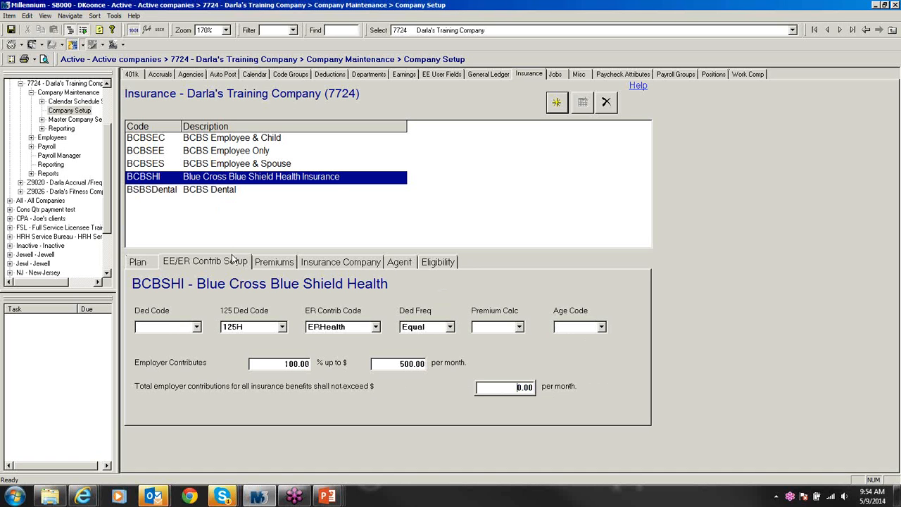
Step: Check the other BCBS plans' contributions, then return to BCBSHI's employer contribution settings
click(206, 139)
click(205, 150)
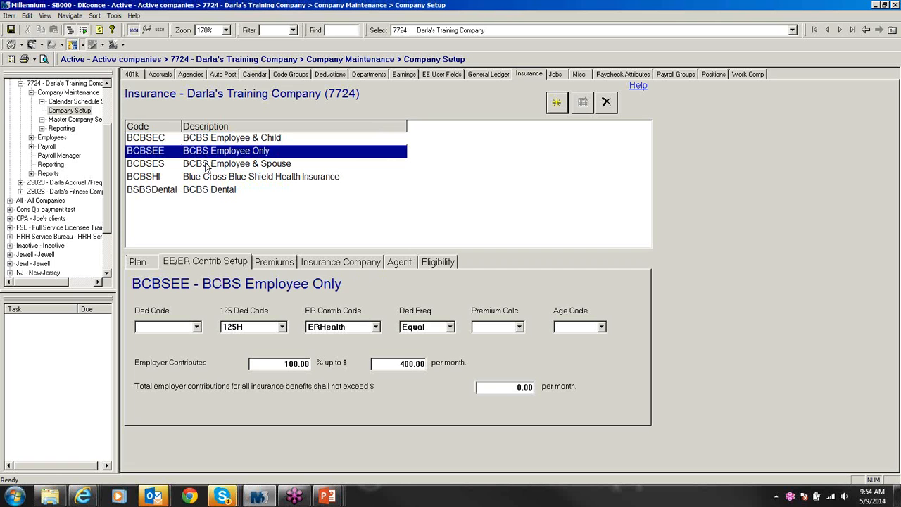
click(207, 163)
click(210, 177)
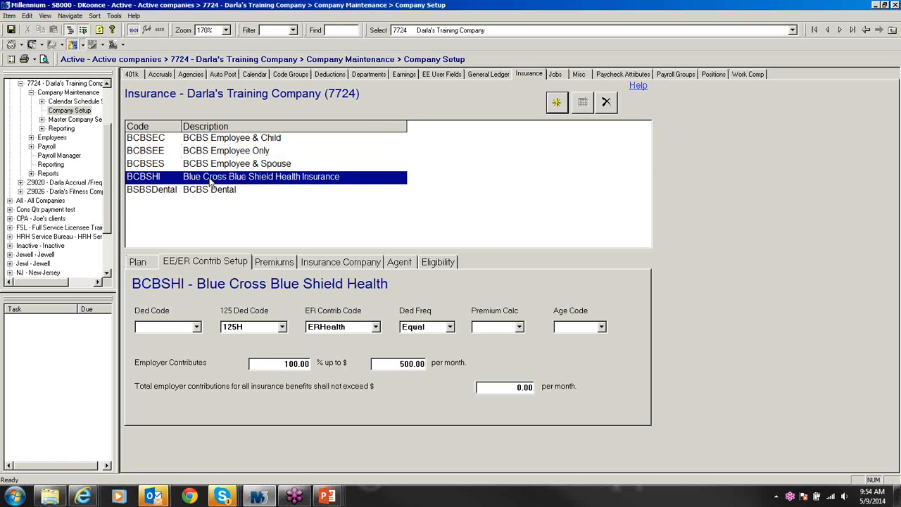
click(146, 263)
click(197, 265)
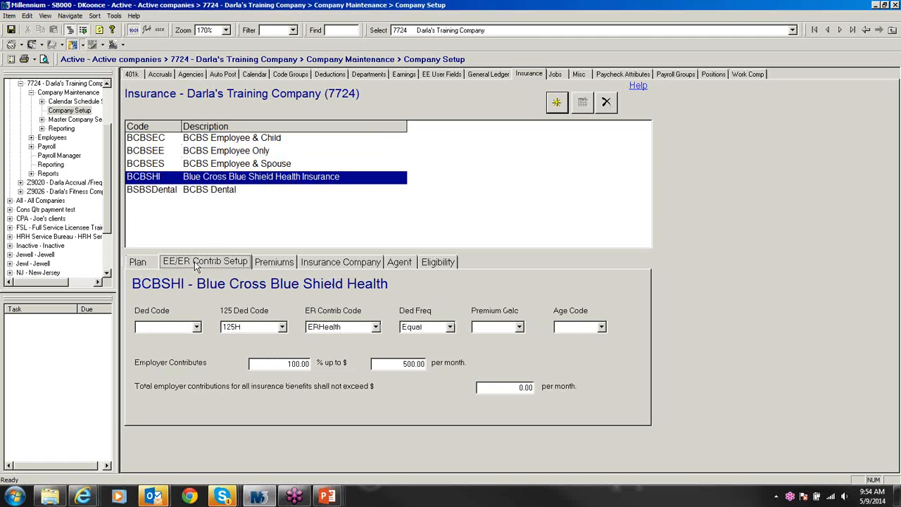
Step: Review BCBSHI's premiums, then show BCBS Employee & Child's: Employee 600, Spouse, Child, Family 0
click(276, 262)
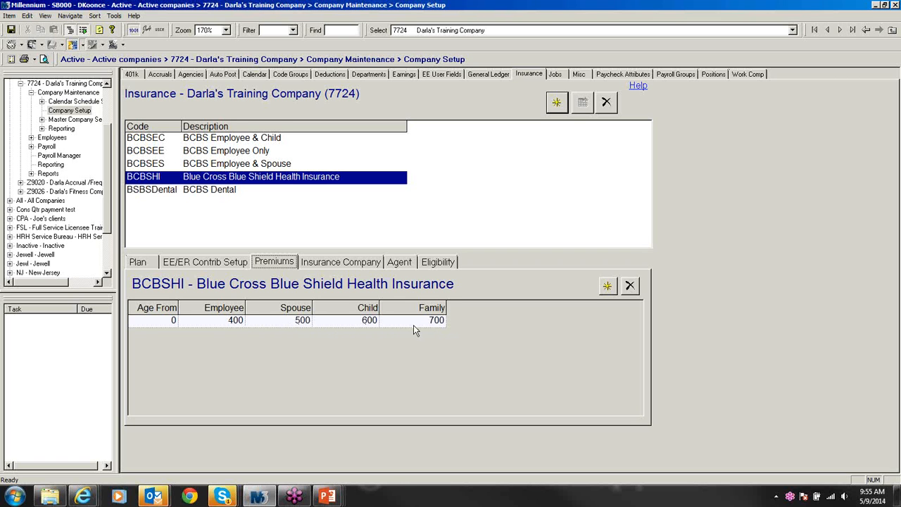
click(233, 139)
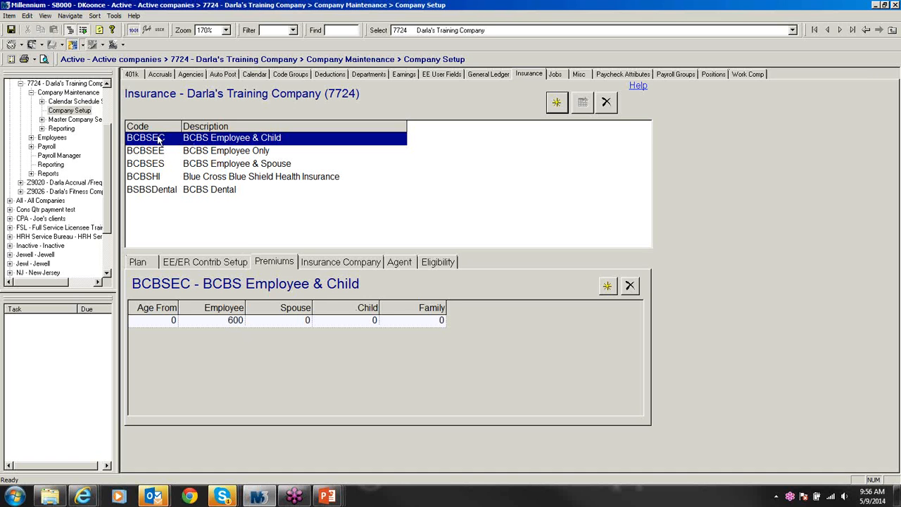
Step: Compare premiums across the BCBS plans, then show Employee Only's setup: 125H, ERHealth, 100% up to $400
click(234, 155)
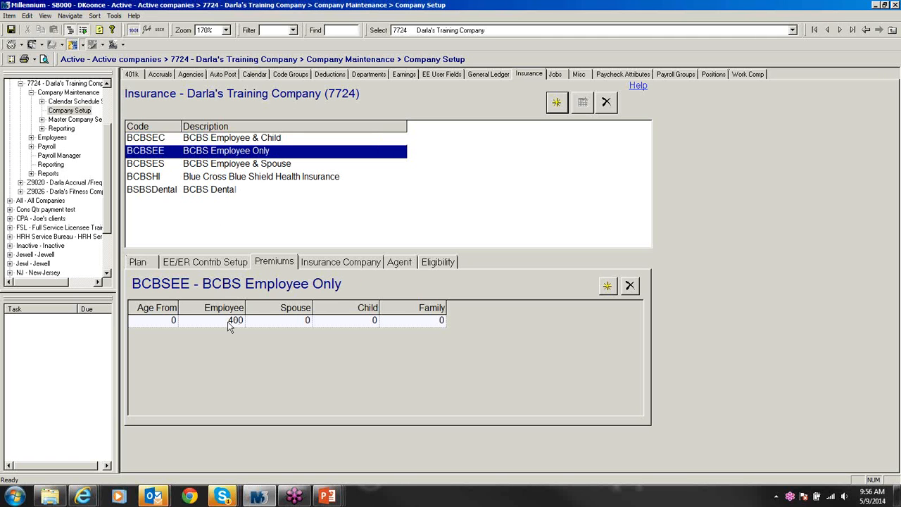
click(220, 168)
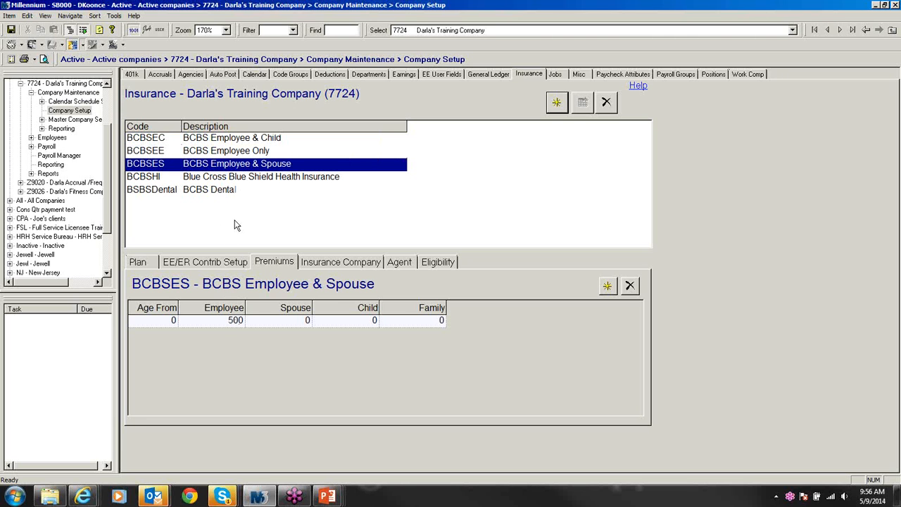
click(218, 180)
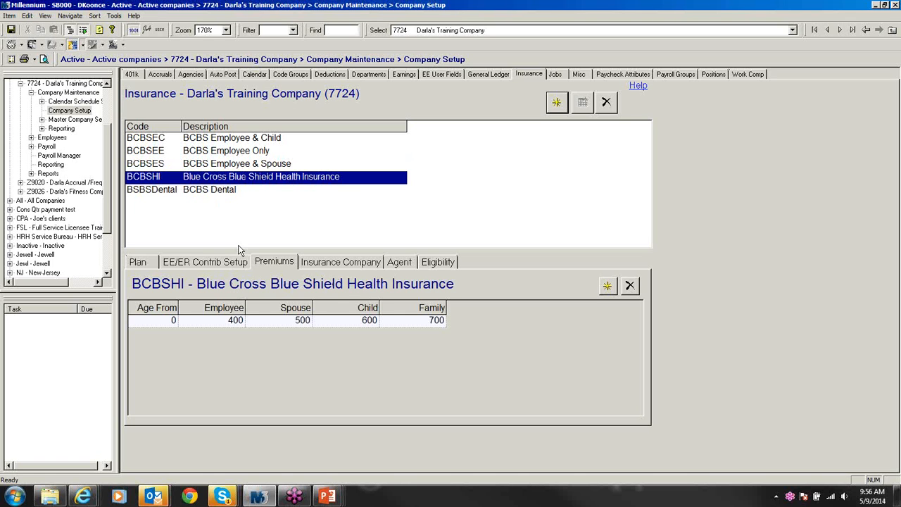
click(240, 152)
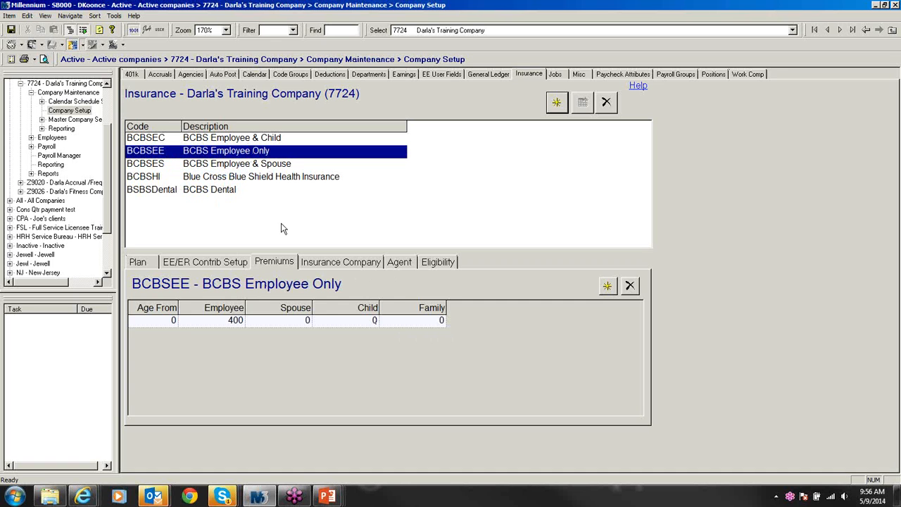
click(227, 263)
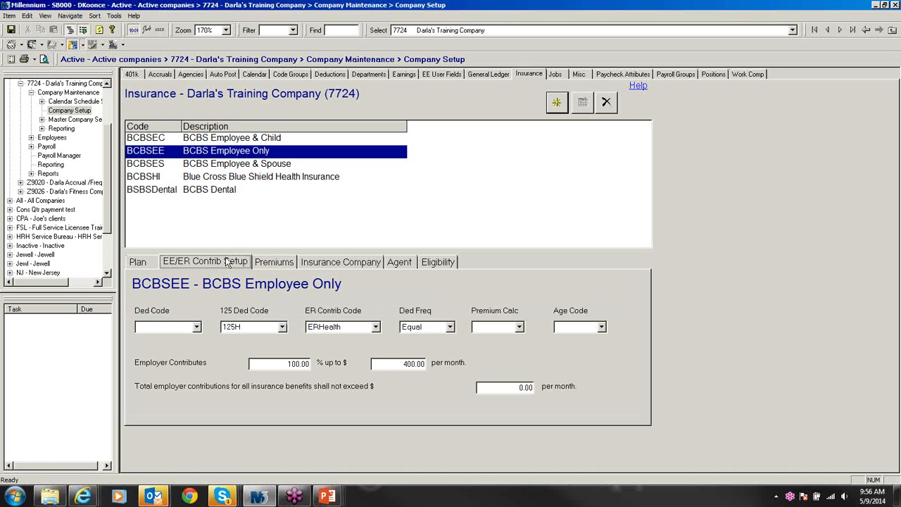
Step: Compare the contribution setups of BCBSHI, Employee Only, Employee & Spouse and Employee & Child plans
click(264, 183)
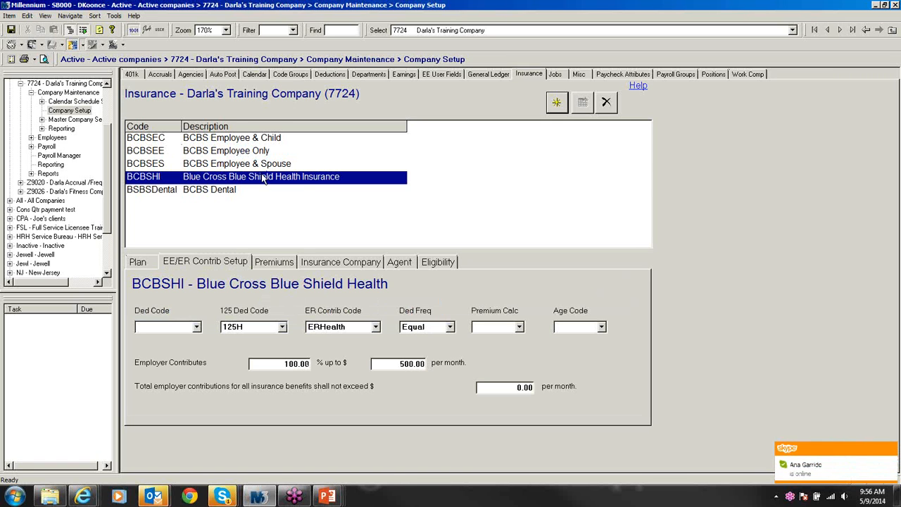
click(262, 166)
click(255, 152)
click(255, 138)
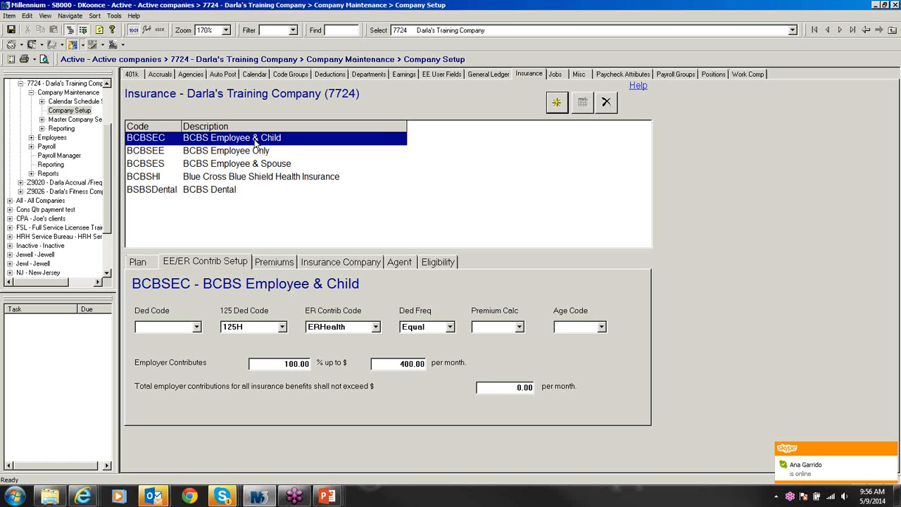
click(234, 154)
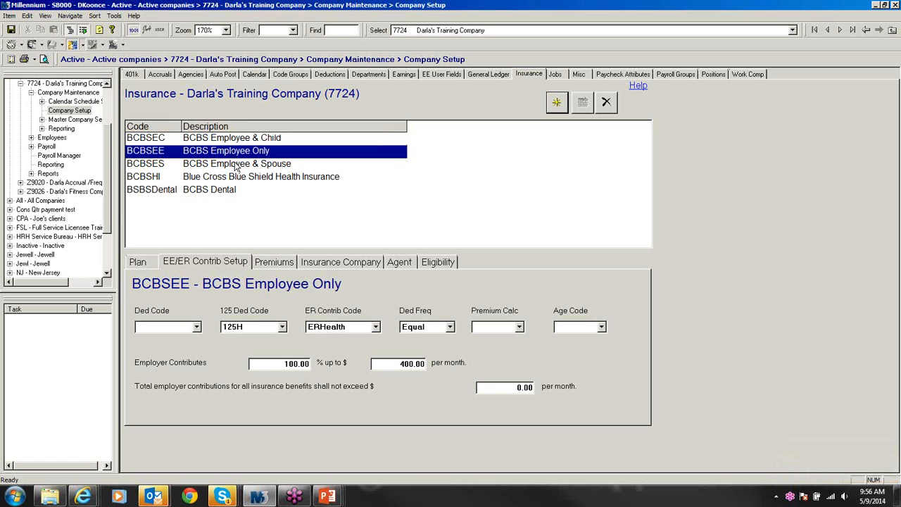
click(237, 164)
click(235, 151)
click(233, 139)
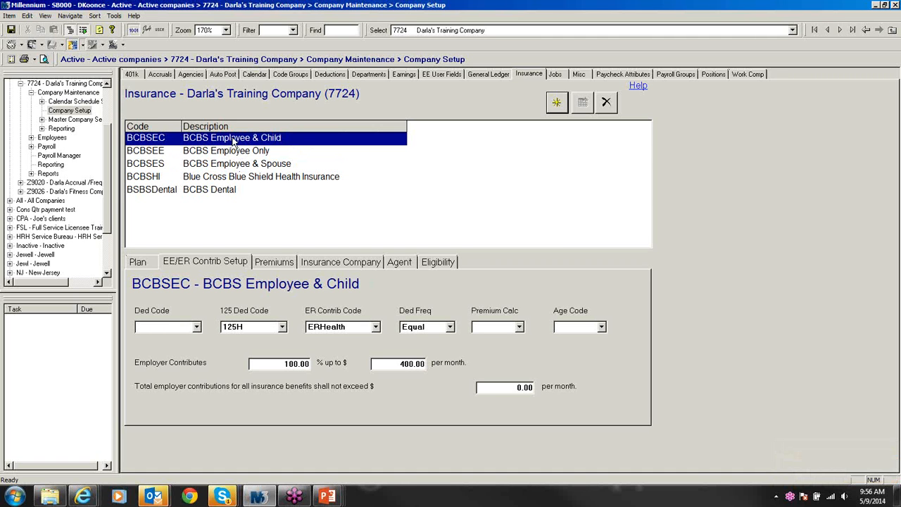
Step: Check the insurance company and premiums, then show BCBSHI premiums: Employee 400, Spouse 500, Child 600, Family 700
click(321, 262)
click(280, 262)
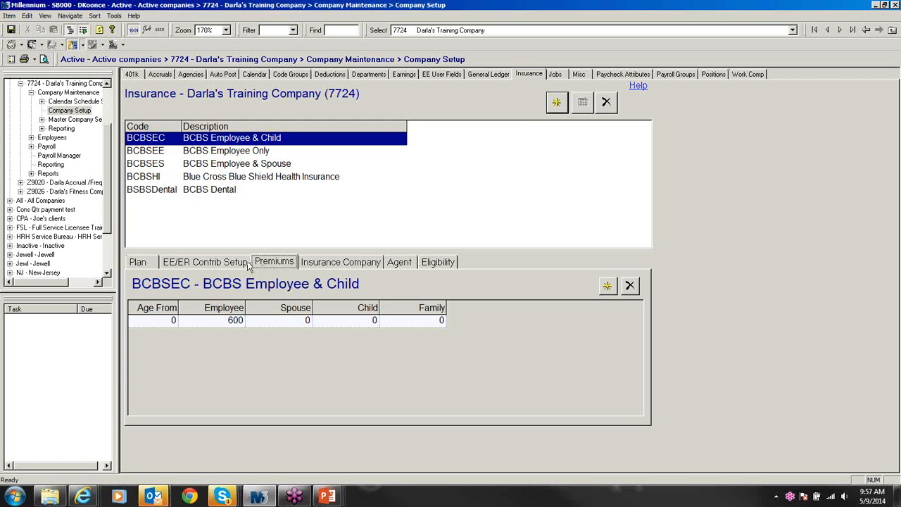
click(221, 264)
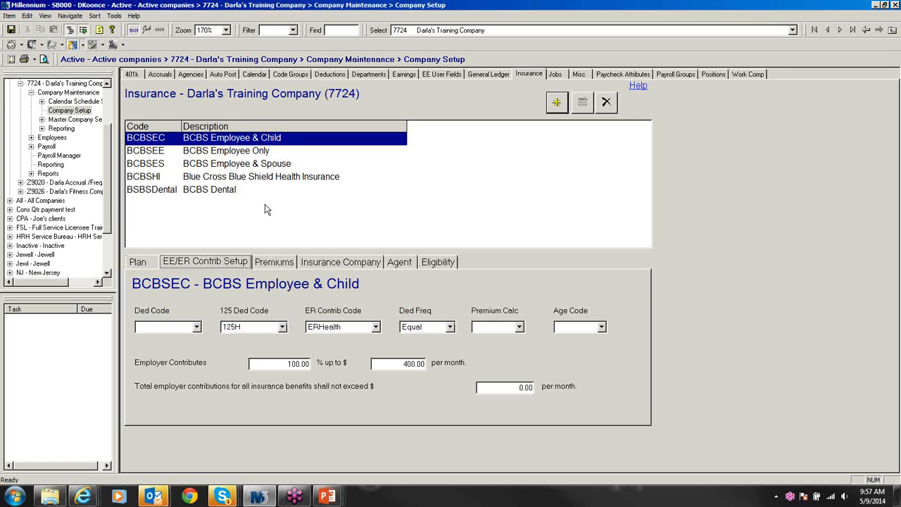
click(242, 152)
click(242, 165)
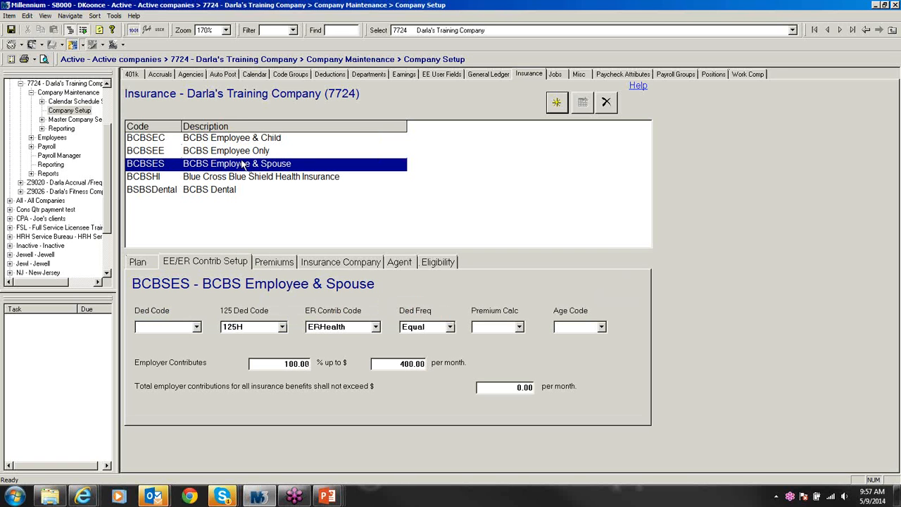
click(245, 178)
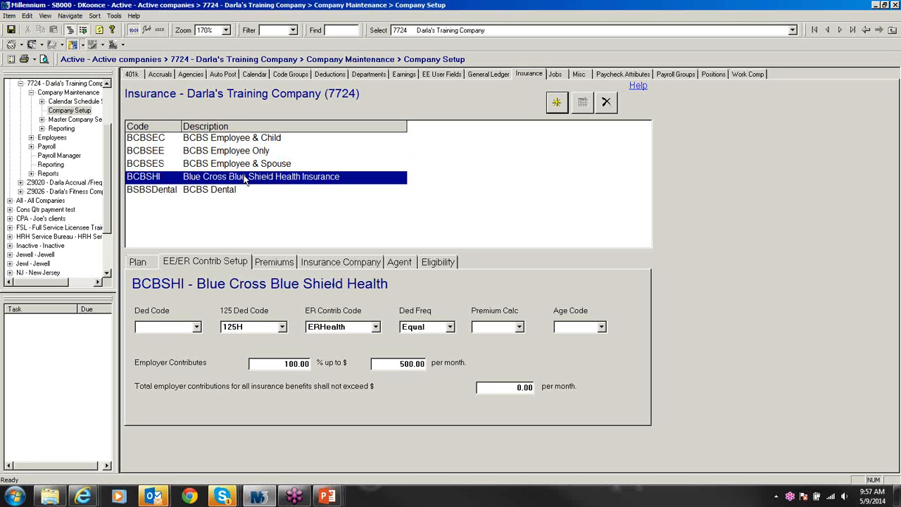
click(286, 265)
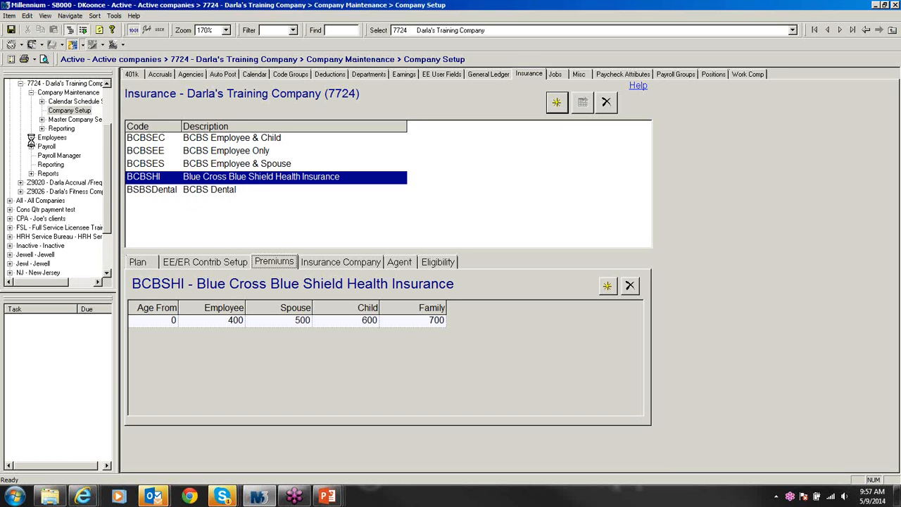
Step: Review the first employee's spouse and child dependents, then show their BCBSHI Employee-plan enrollment from 02/21/2014
click(60, 155)
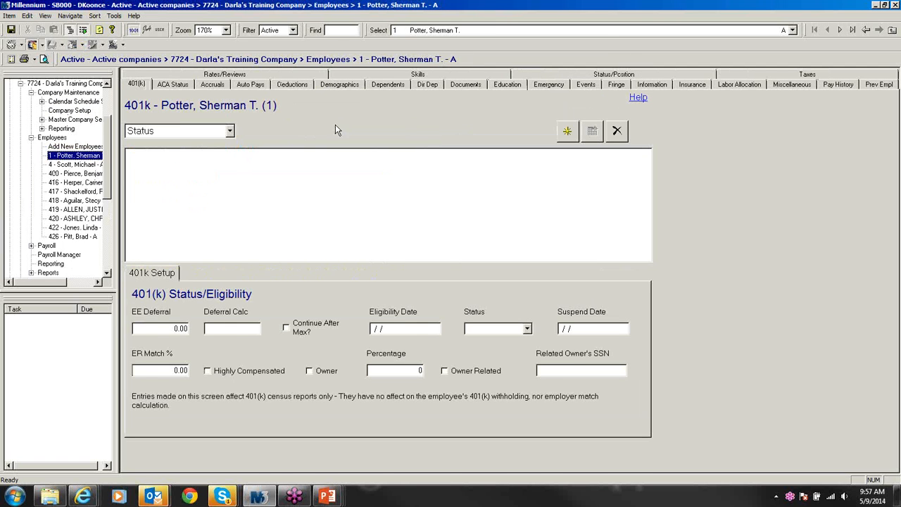
click(388, 85)
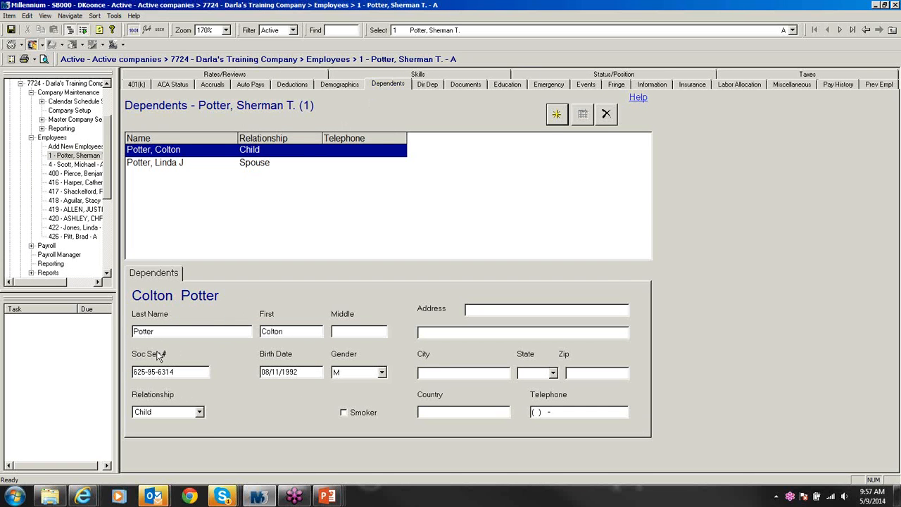
click(200, 412)
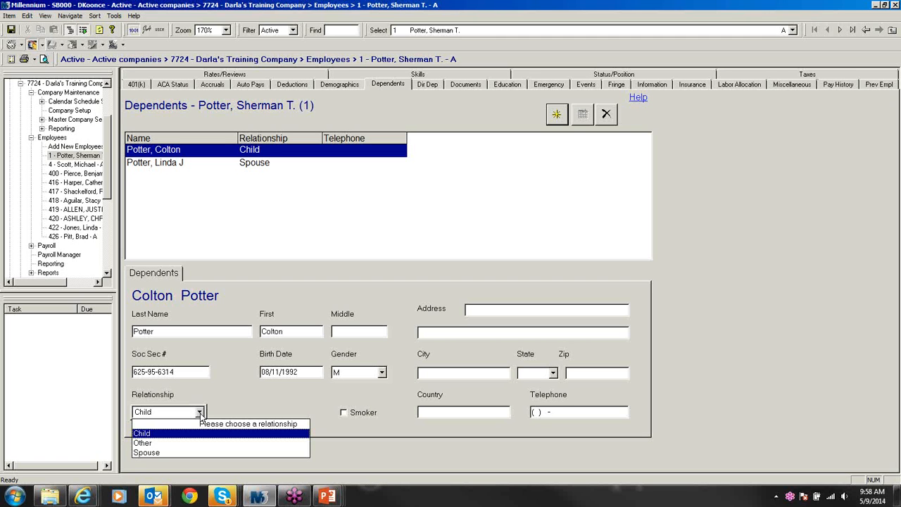
click(200, 415)
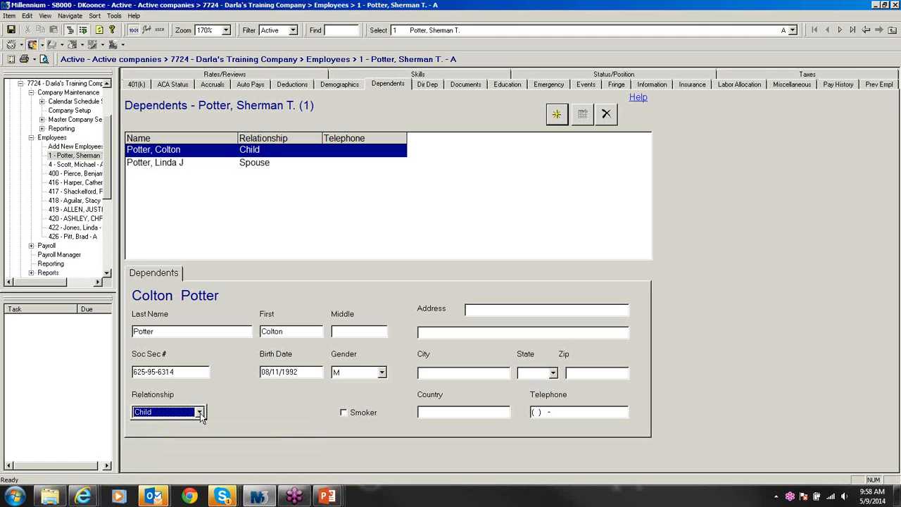
click(218, 164)
click(220, 151)
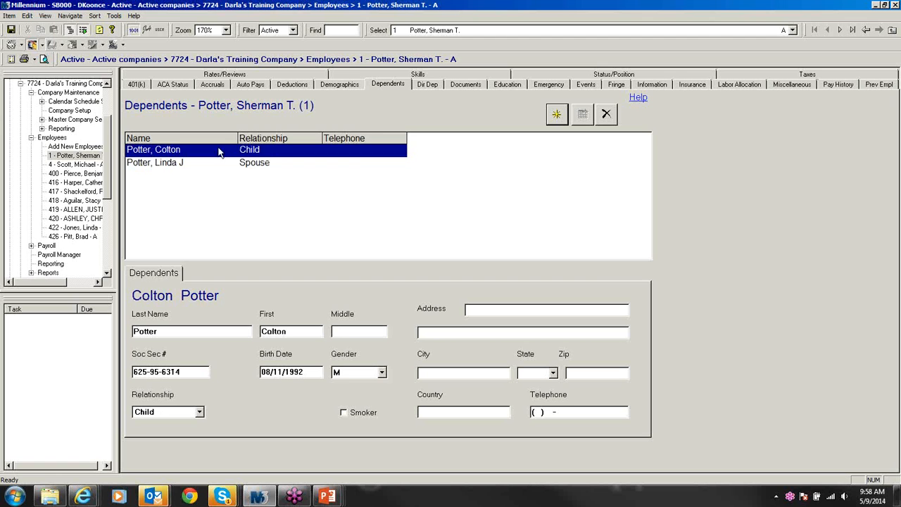
click(225, 166)
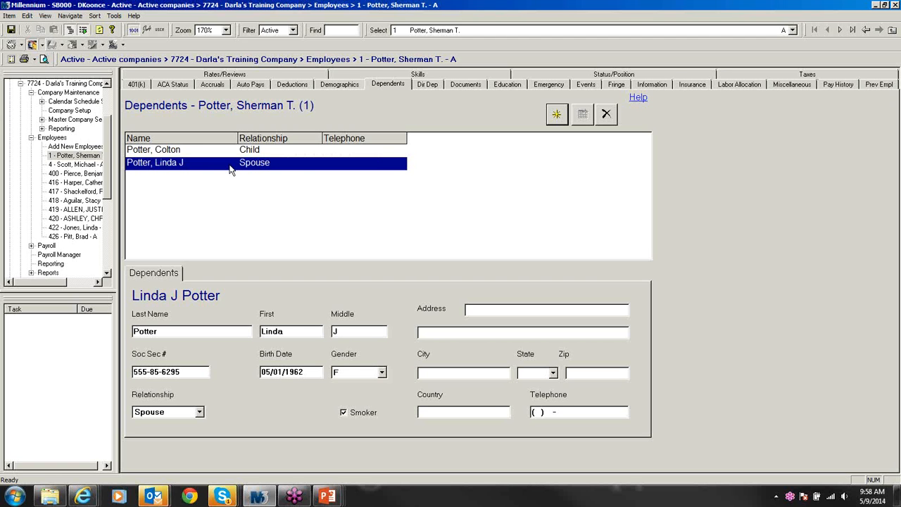
click(689, 85)
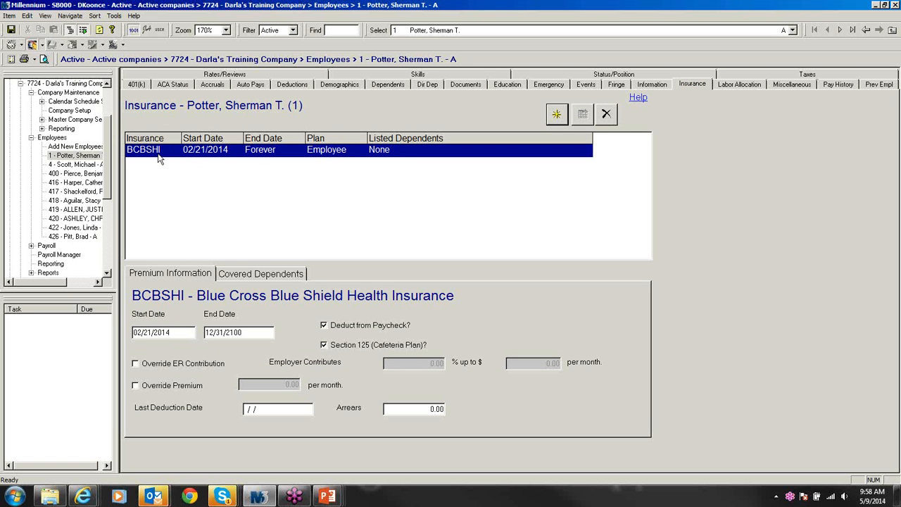
Step: Add the child and spouse as BCBSHI covered dependents and save, making the plan Family
click(262, 275)
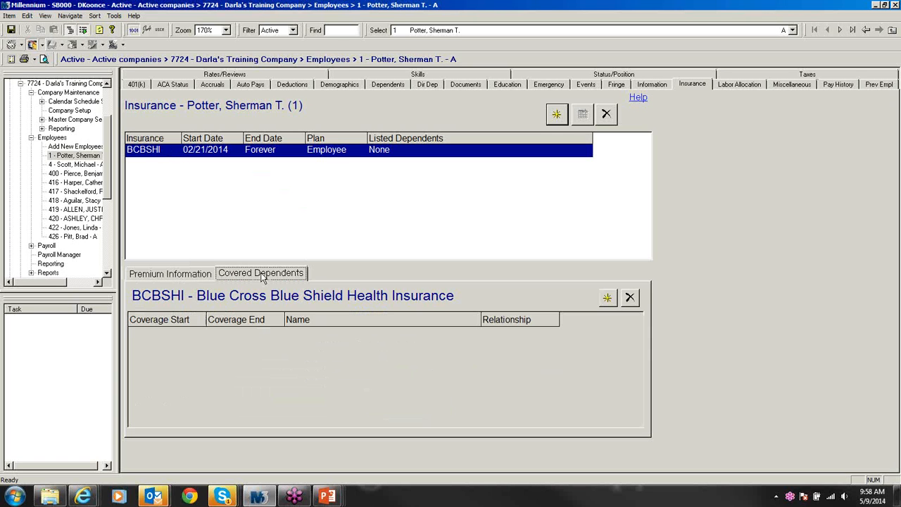
click(607, 298)
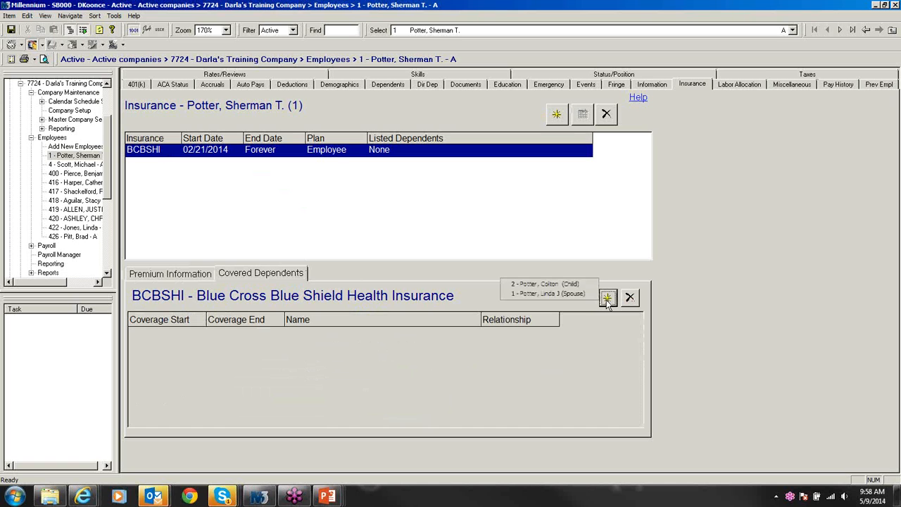
click(561, 285)
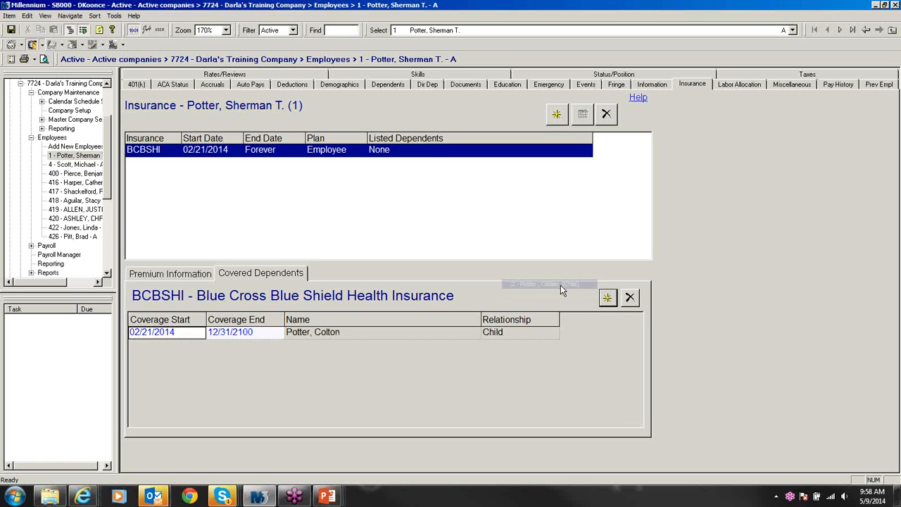
click(607, 298)
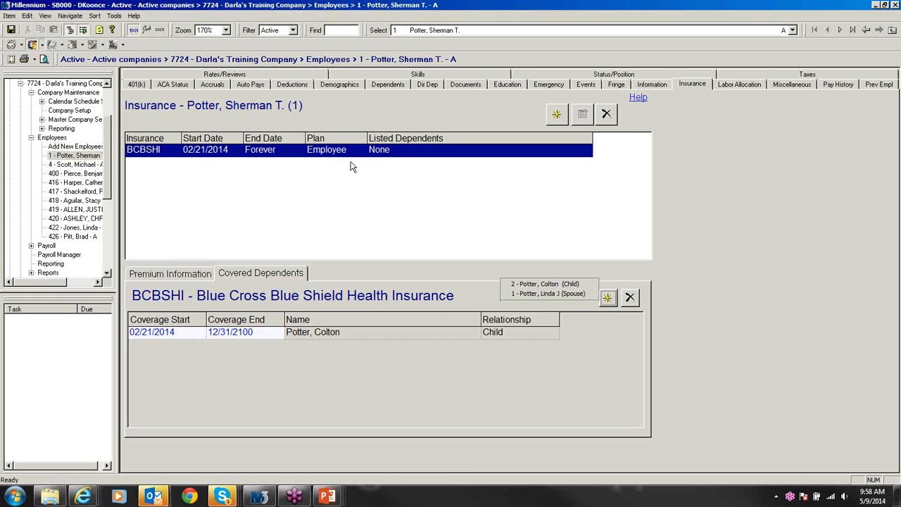
click(517, 294)
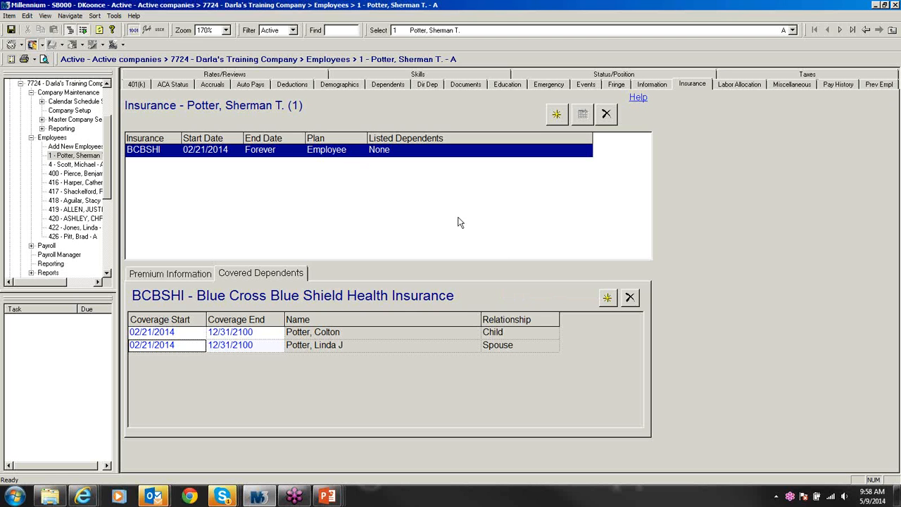
click(99, 31)
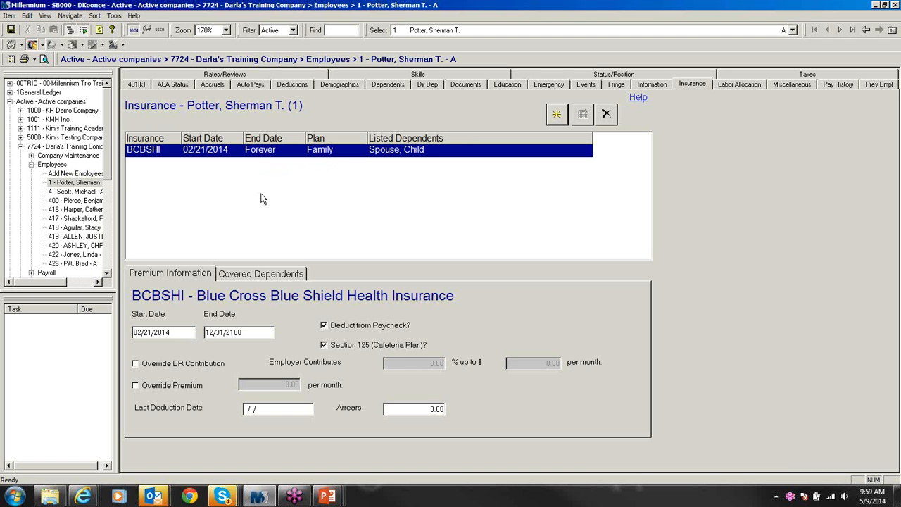
click(264, 279)
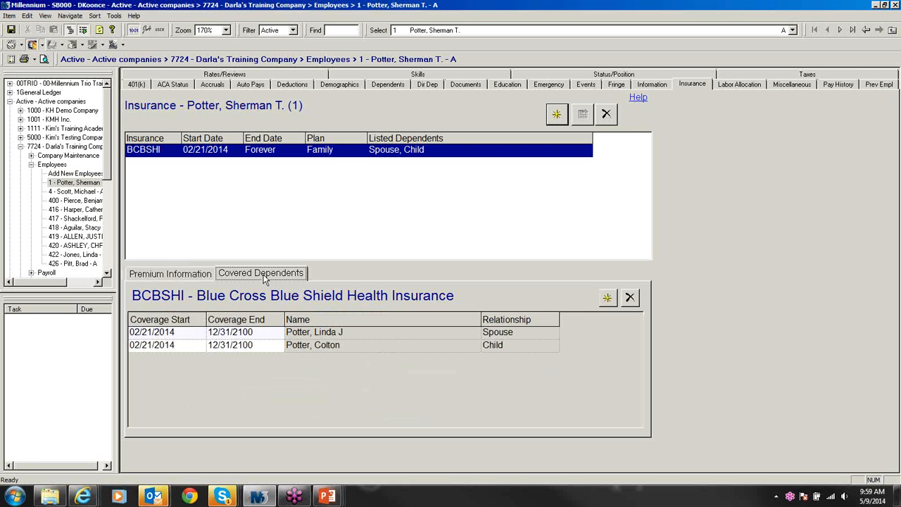
click(184, 275)
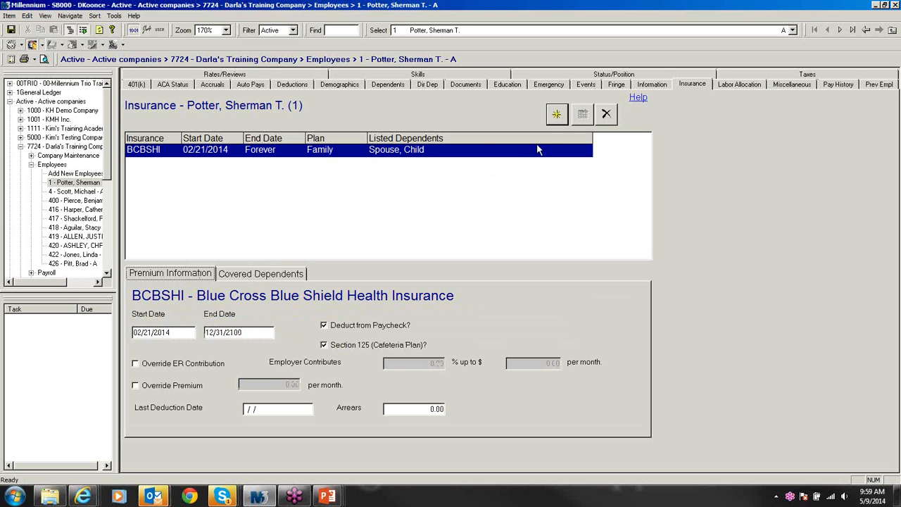
click(557, 115)
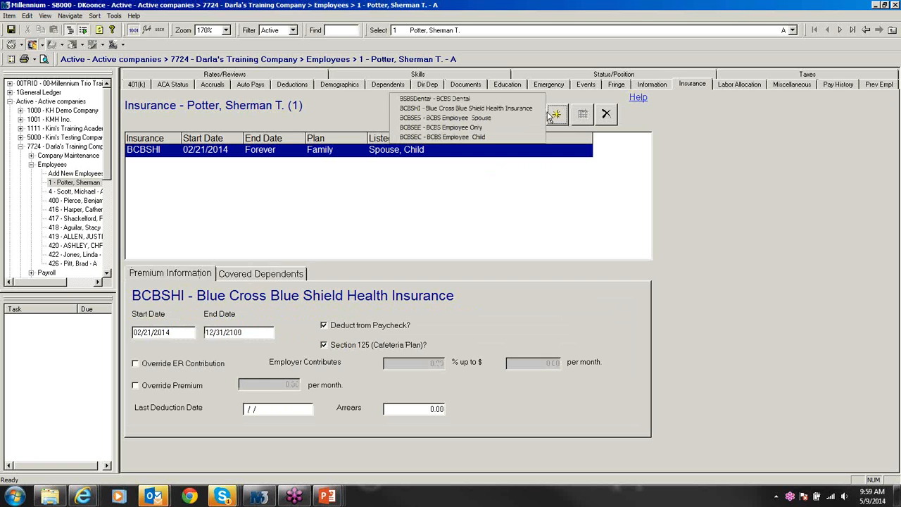
click(466, 119)
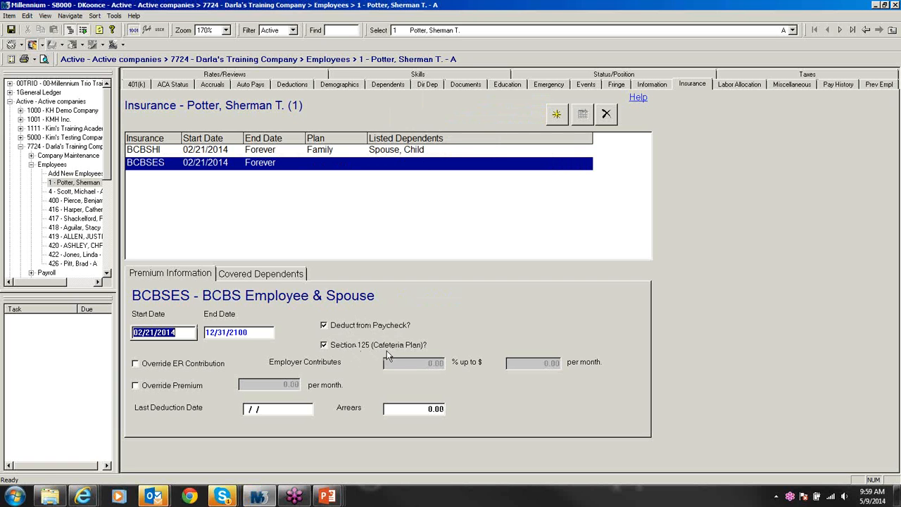
click(606, 115)
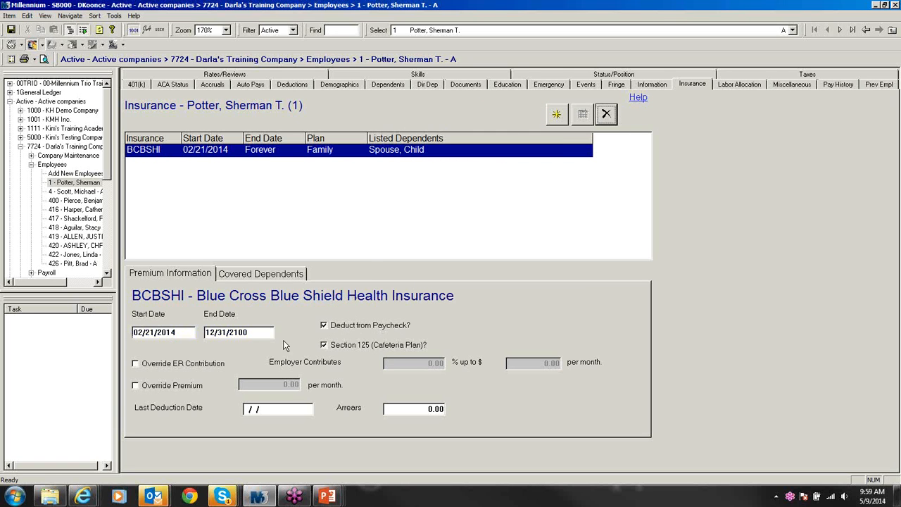
Step: Leave BCBSHI's ER contribution and premium overrides unchecked and show its Spouse and Child covered dependents
click(140, 365)
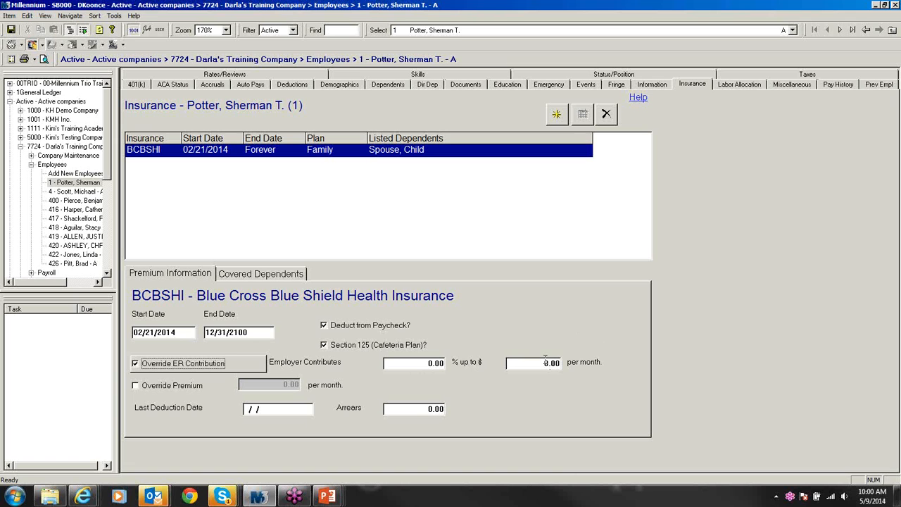
click(135, 385)
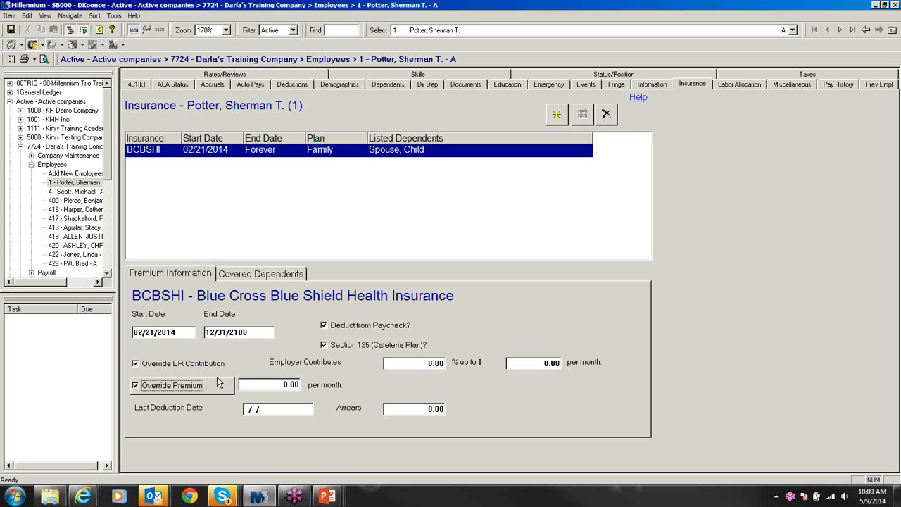
click(135, 364)
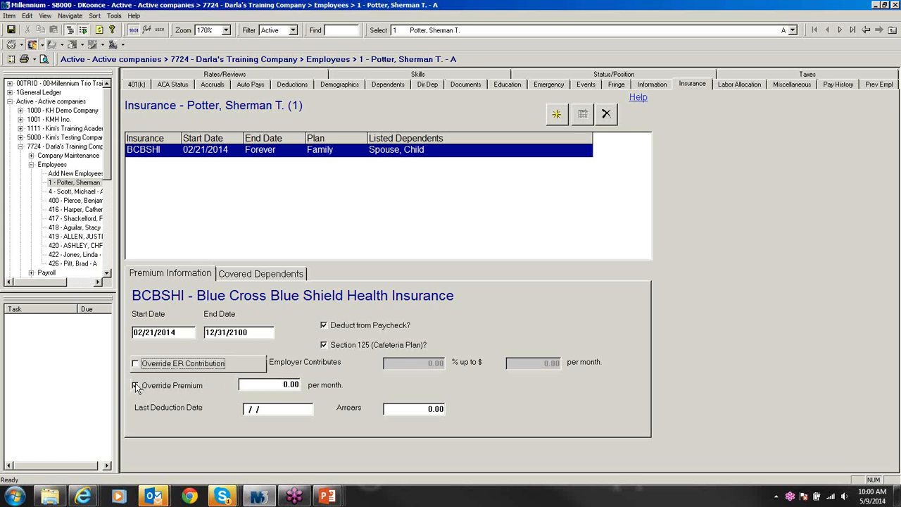
click(136, 386)
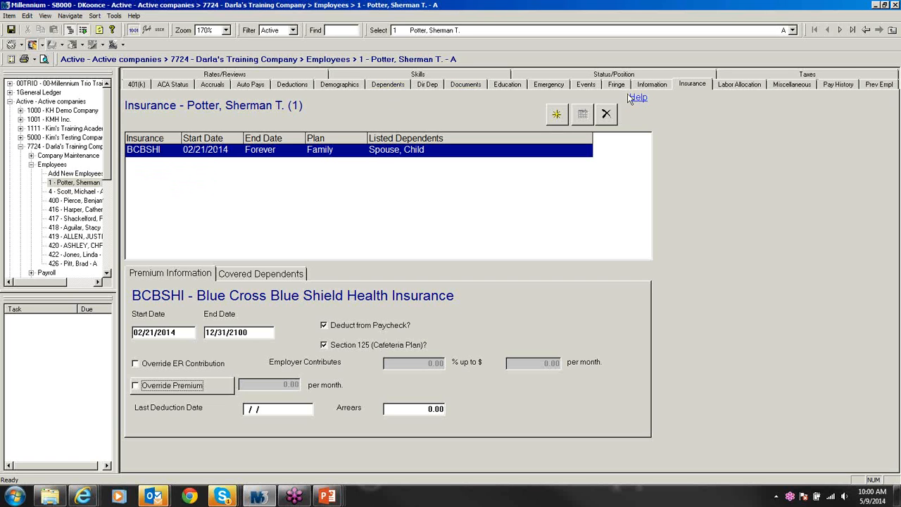
click(272, 274)
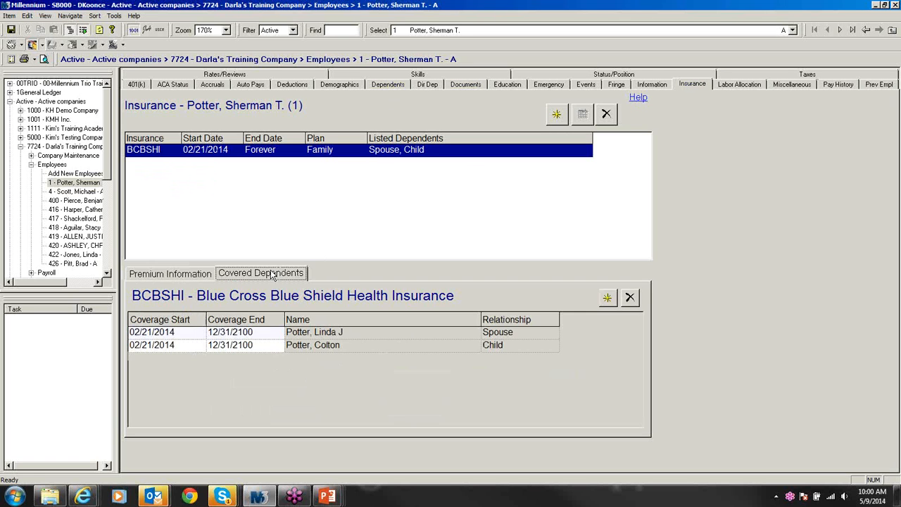
Step: Review employees 418 and 416's insurance plans and covered dependents, then return to the Employee Menu
click(178, 276)
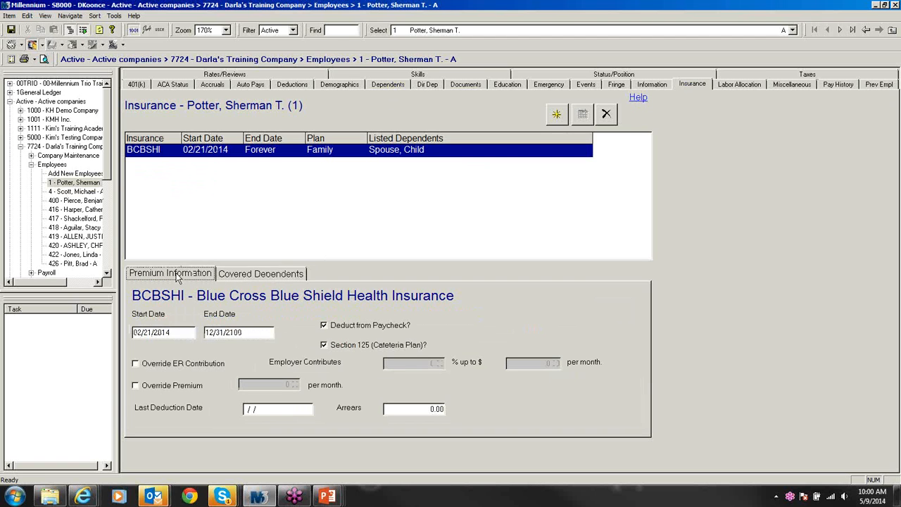
click(74, 227)
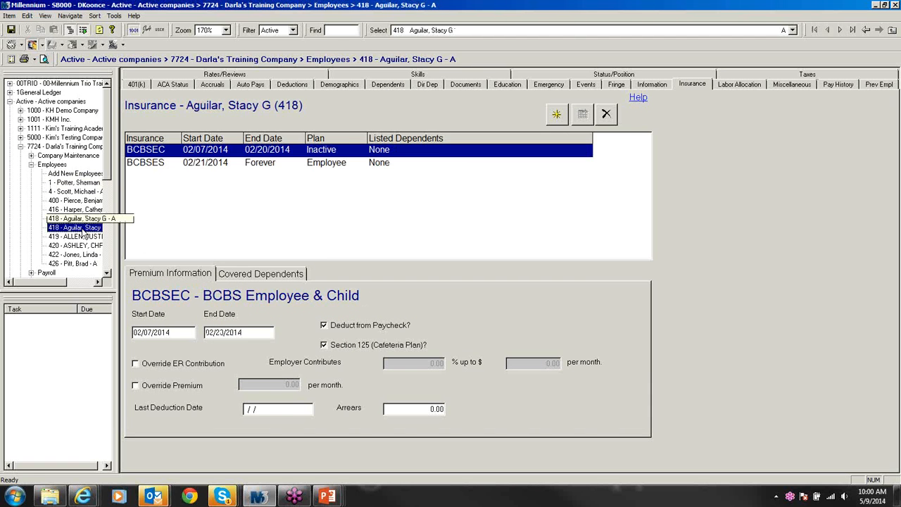
click(79, 210)
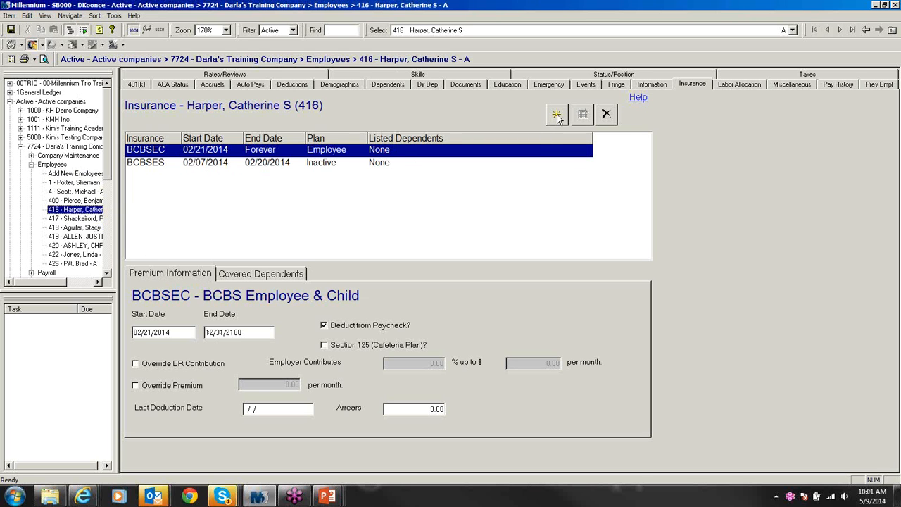
click(277, 278)
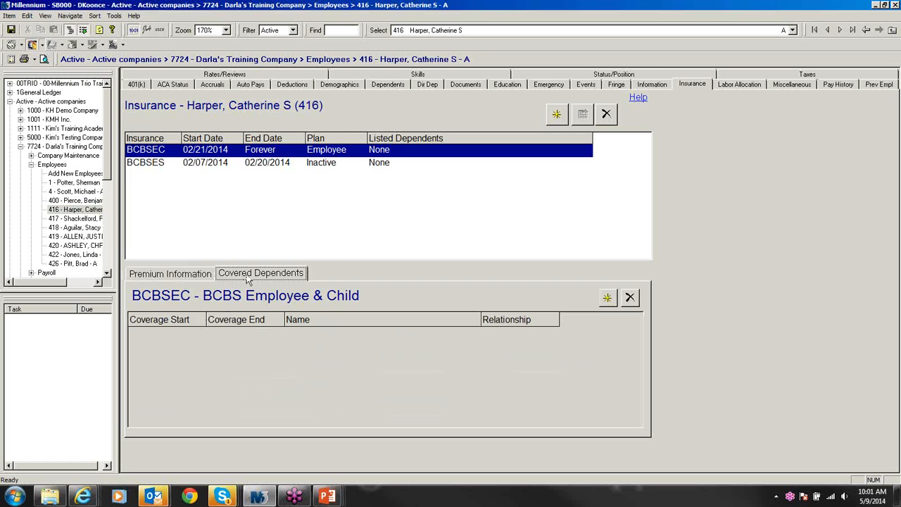
click(225, 167)
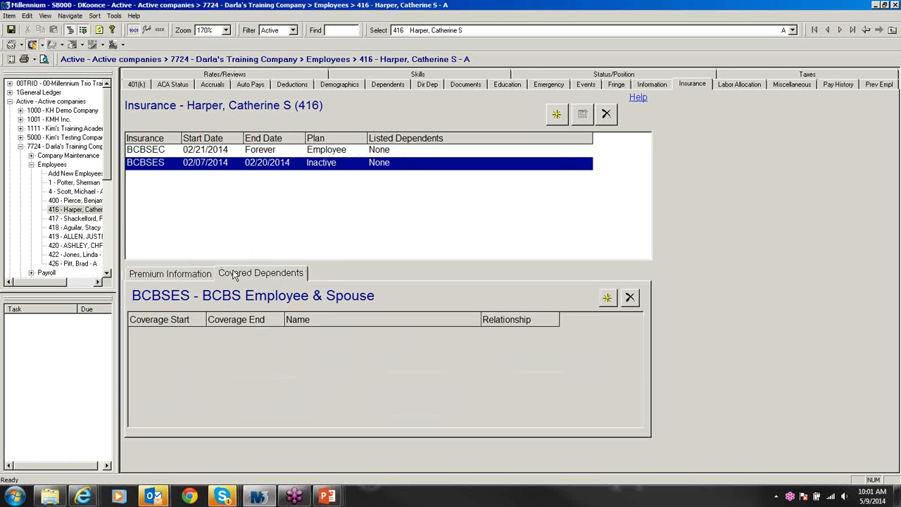
click(241, 152)
click(31, 165)
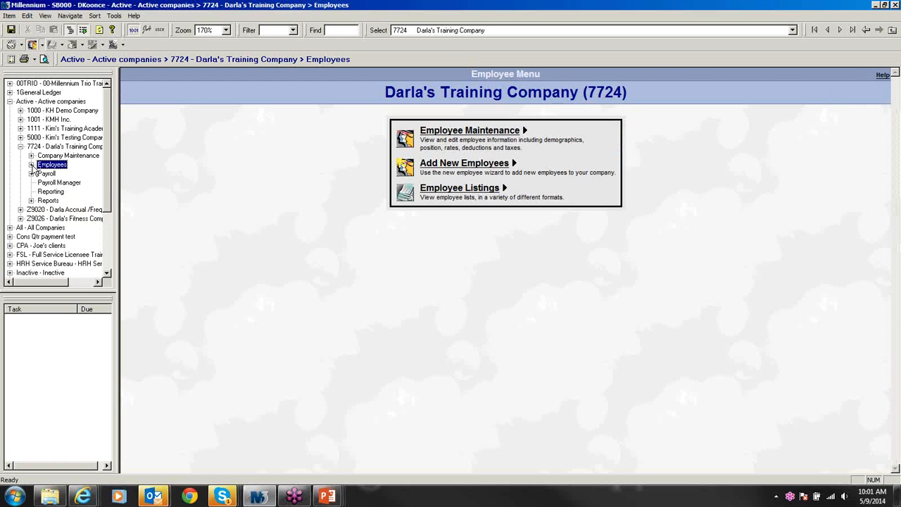
Step: Return to Millennium and open Company Maintenance for Darla's Training Company
click(890, 27)
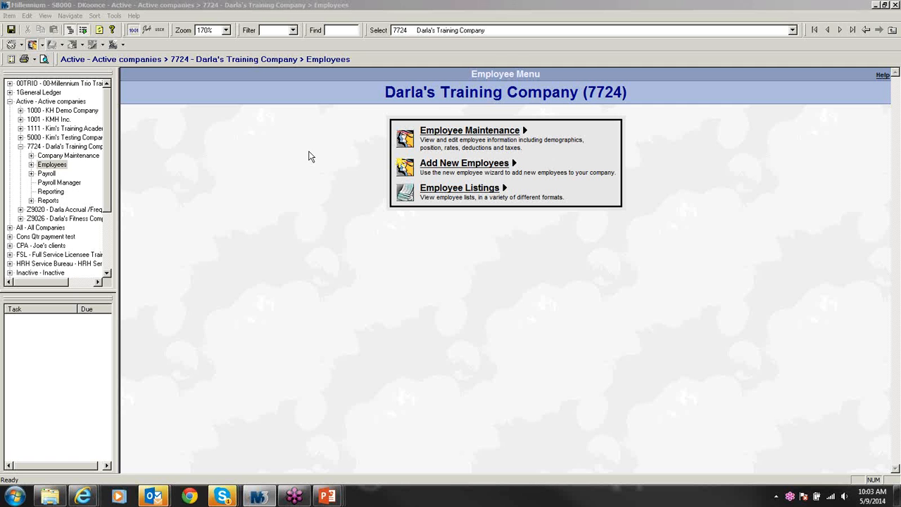
click(285, 163)
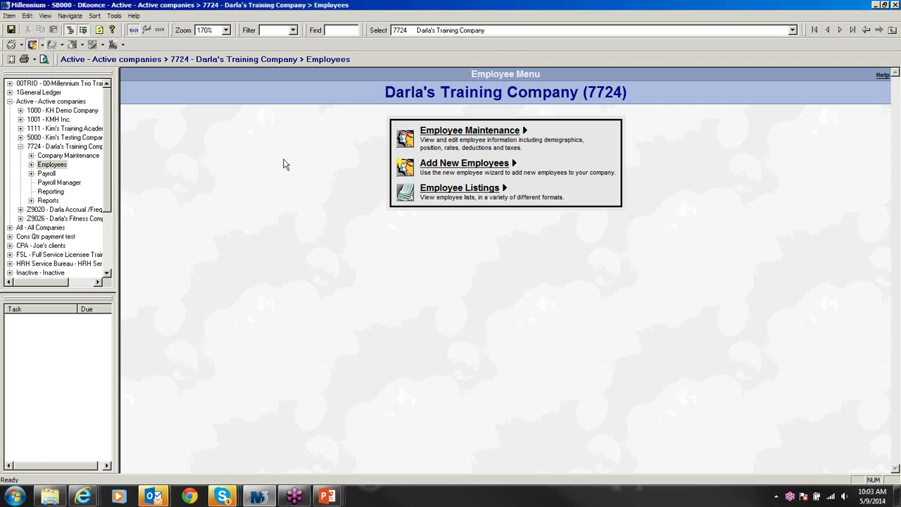
click(90, 155)
Step: Show the BCBSHI plan premiums in Company Setup: 400 employee, 500 spouse, 600 child, 700 family
click(461, 131)
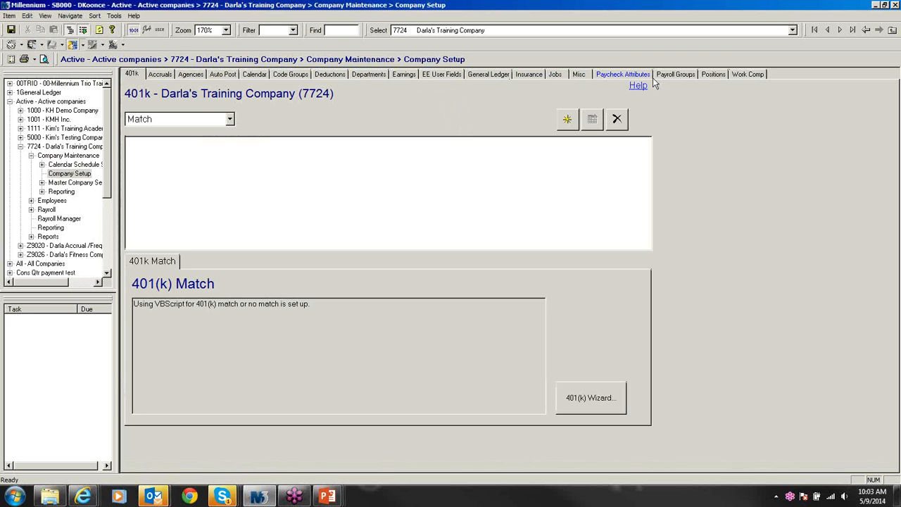
click(527, 74)
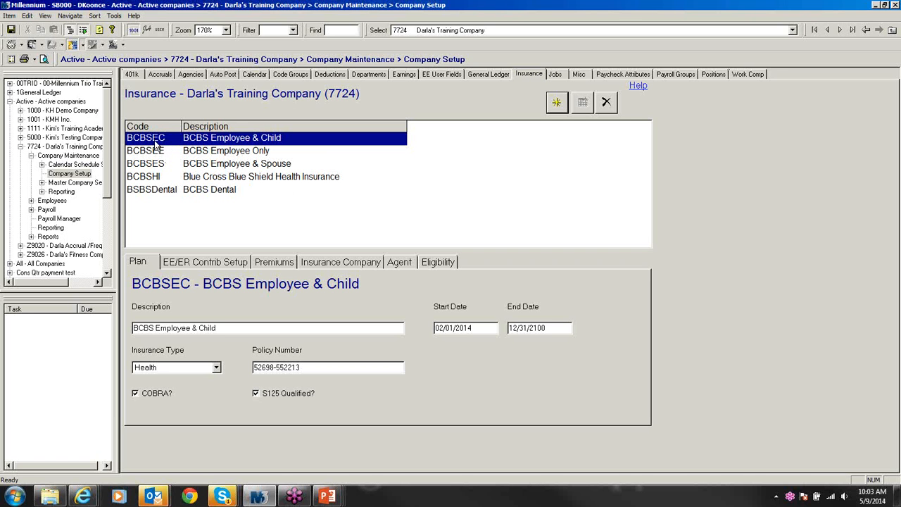
click(158, 177)
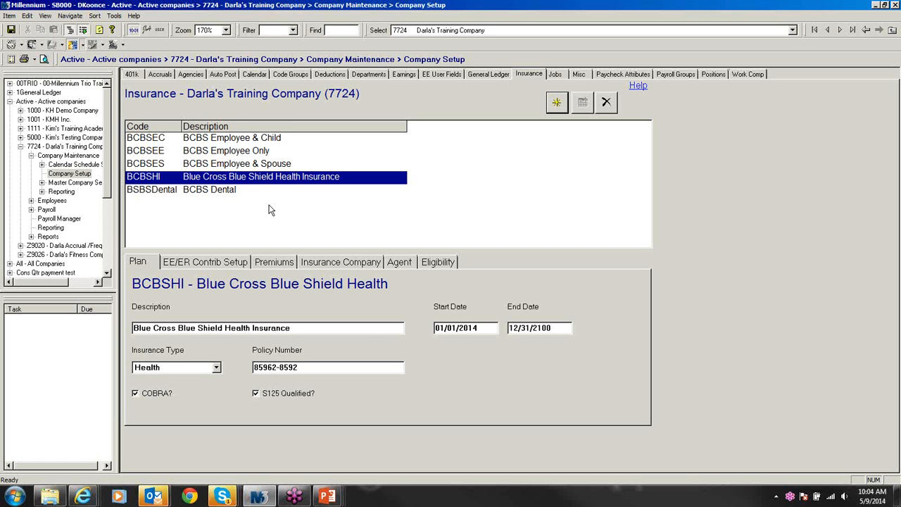
click(267, 261)
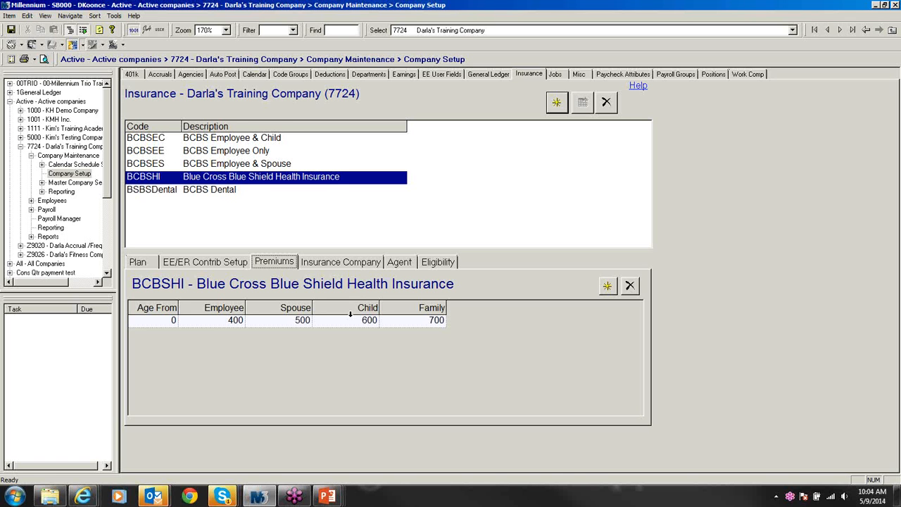
Step: Check the BCBSES (500) and BCBSEE (400) employee premiums, then go back to Company Maintenance
click(243, 166)
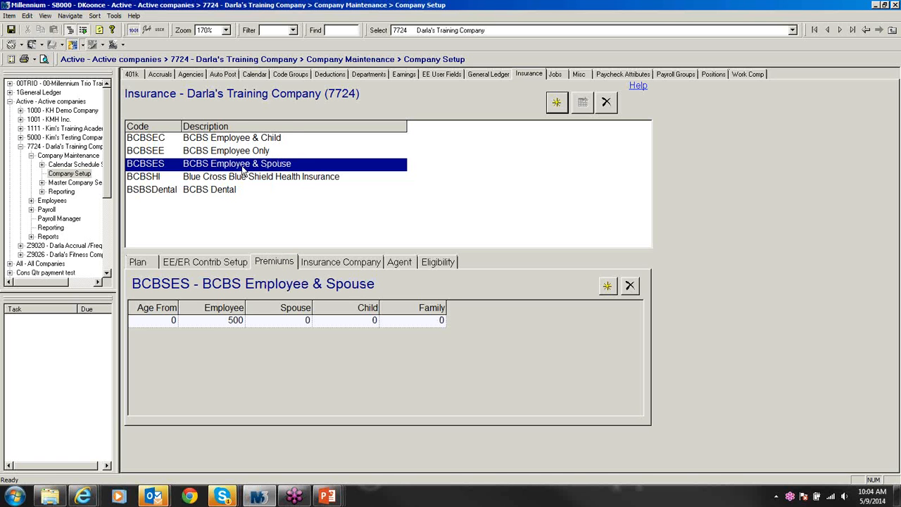
click(233, 153)
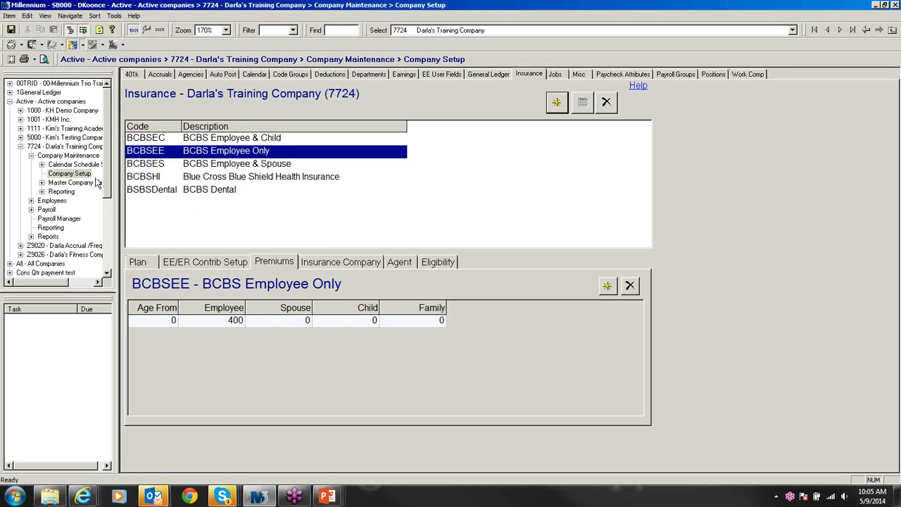
click(31, 156)
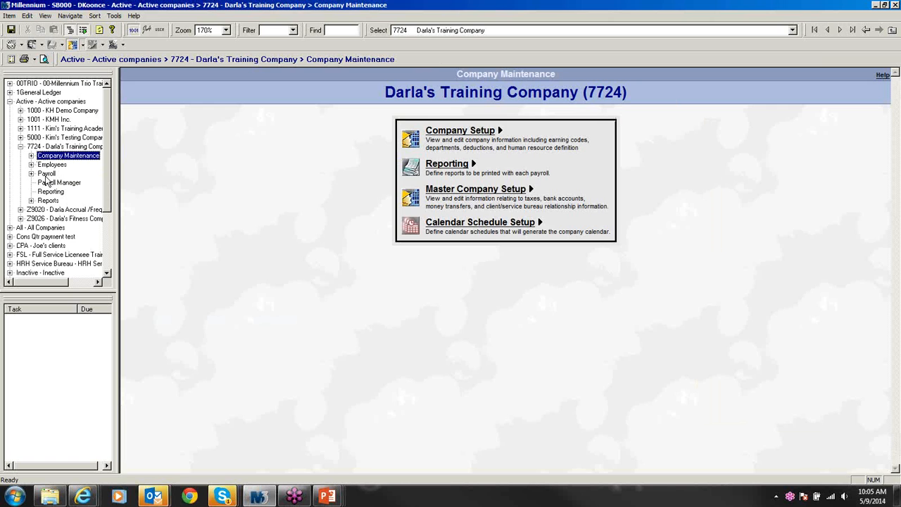
click(45, 174)
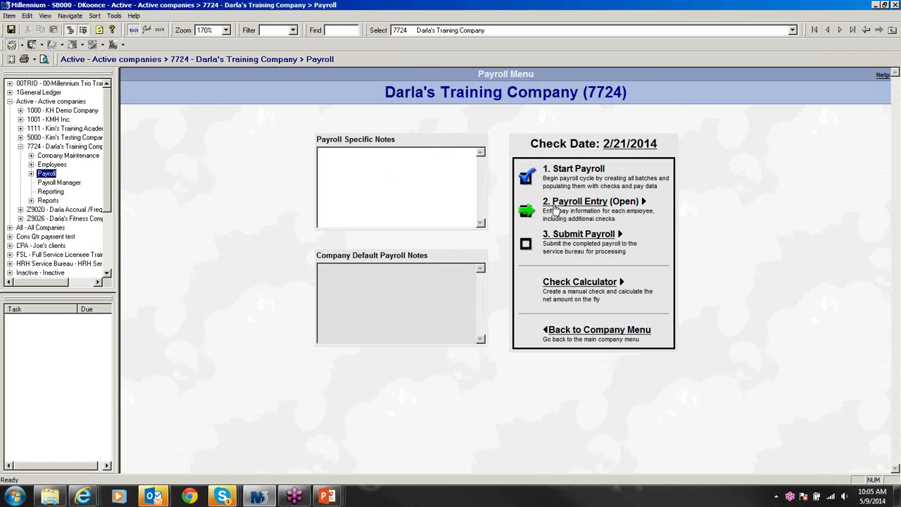
click(556, 203)
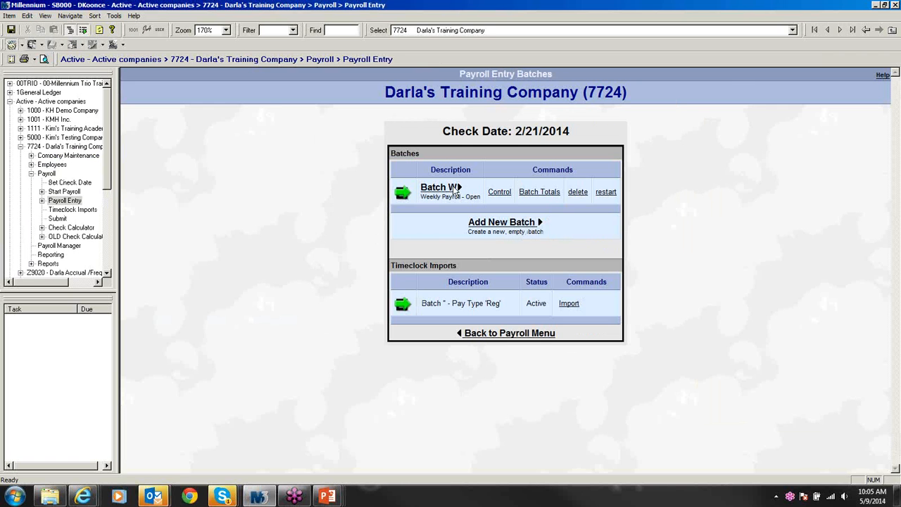
click(433, 189)
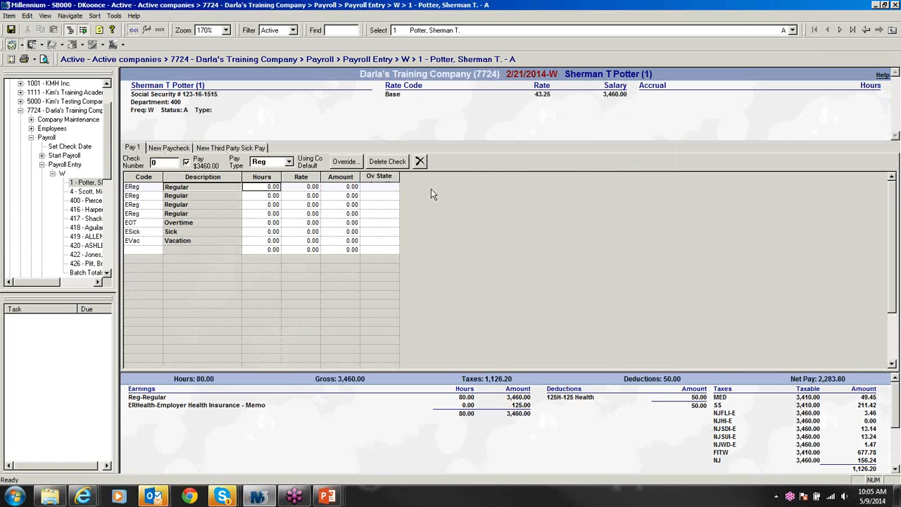
click(740, 29)
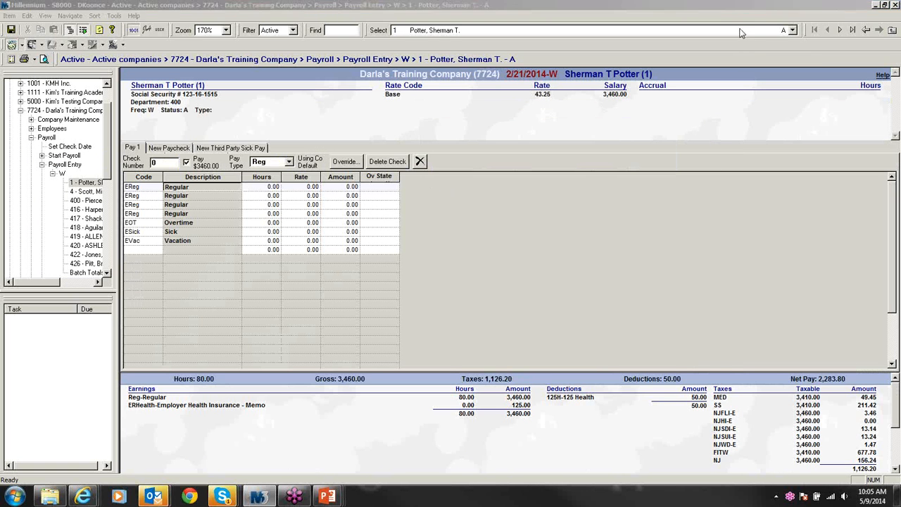
click(478, 213)
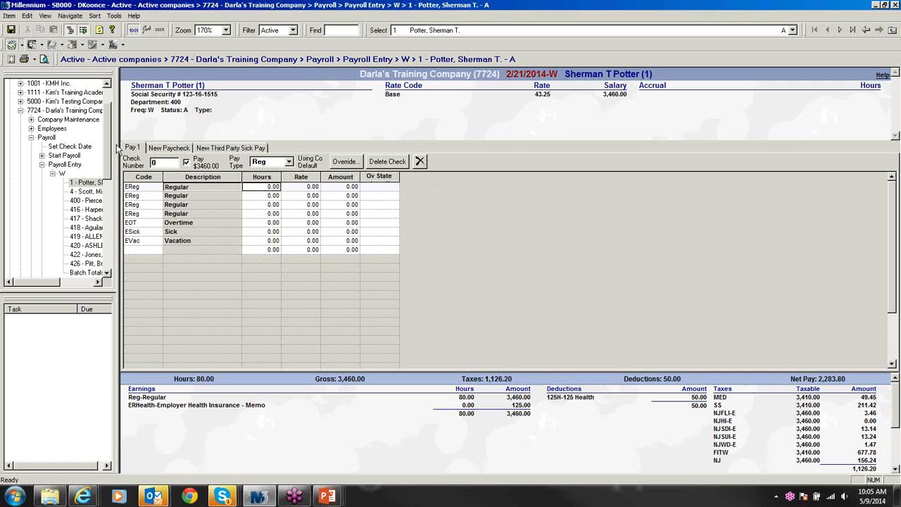
click(70, 121)
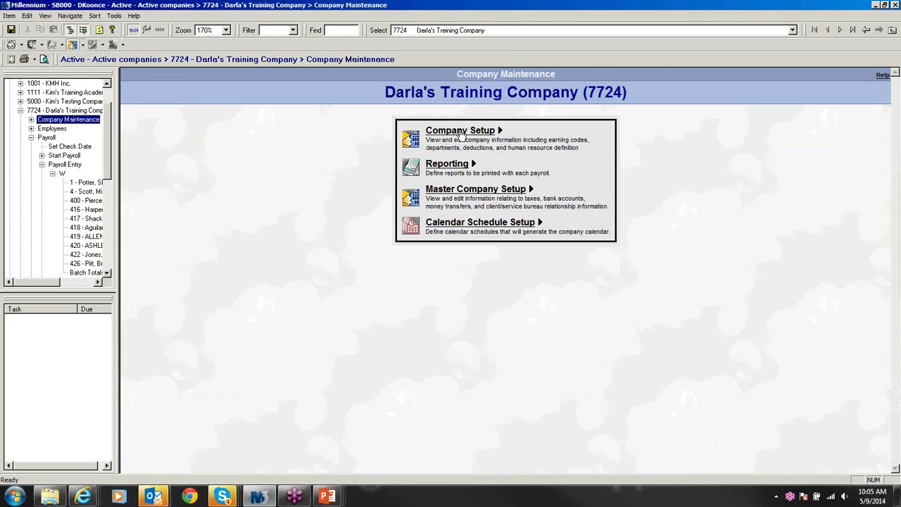
Step: Review BCBSHI premiums and its 100% up to $500 employer contribution, then open employee 1's check
click(455, 132)
click(531, 74)
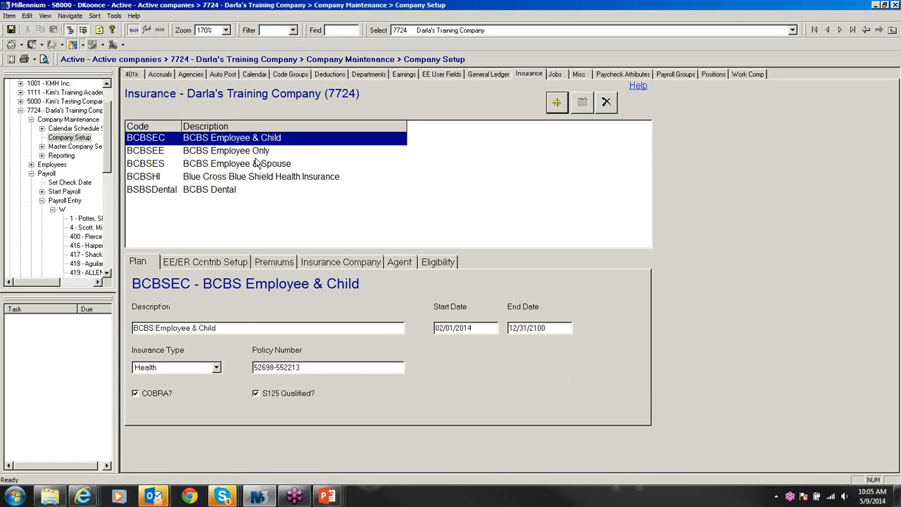
click(246, 178)
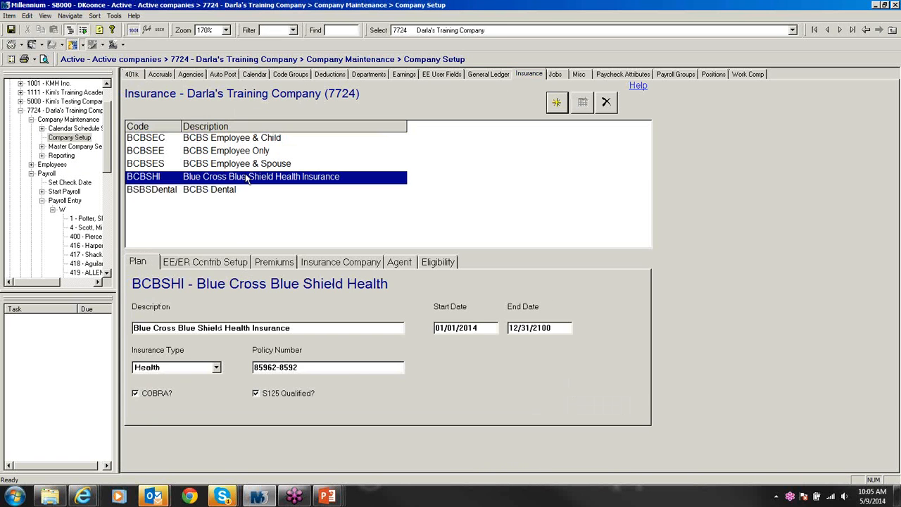
click(284, 266)
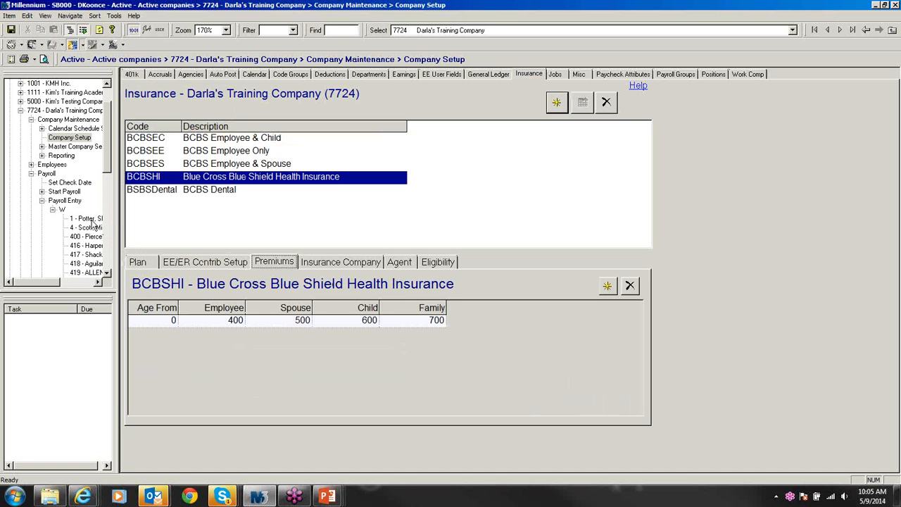
click(200, 264)
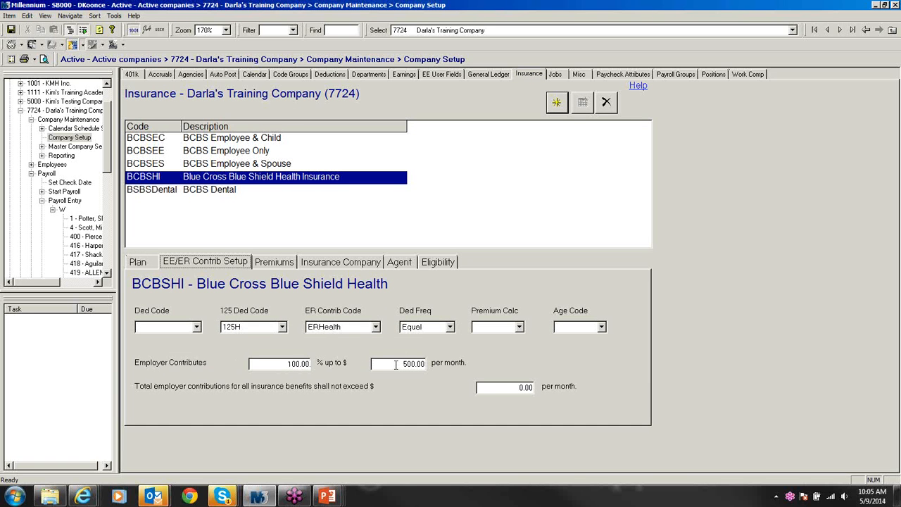
click(86, 218)
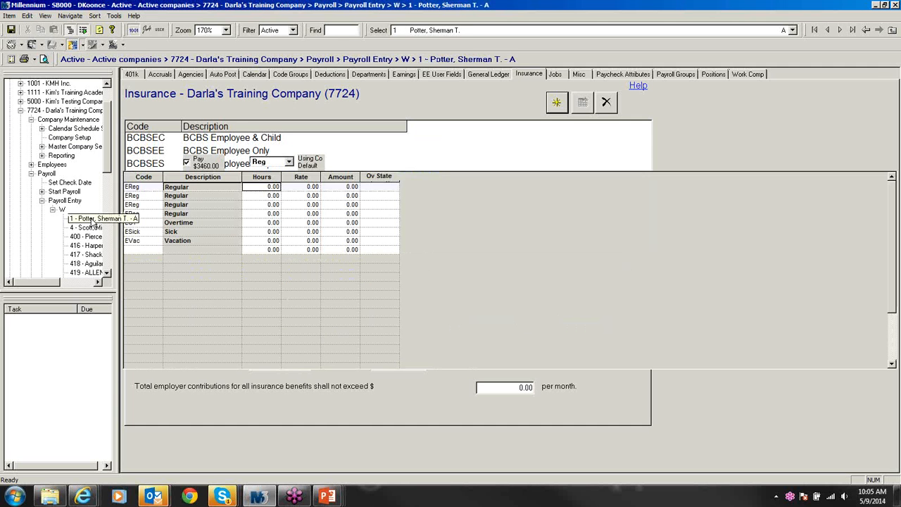
Step: Confirm employee 1's BCBSHI enrollment; his check shows a 50.00 125H deduction and 125.00 ERHealth memo
click(156, 102)
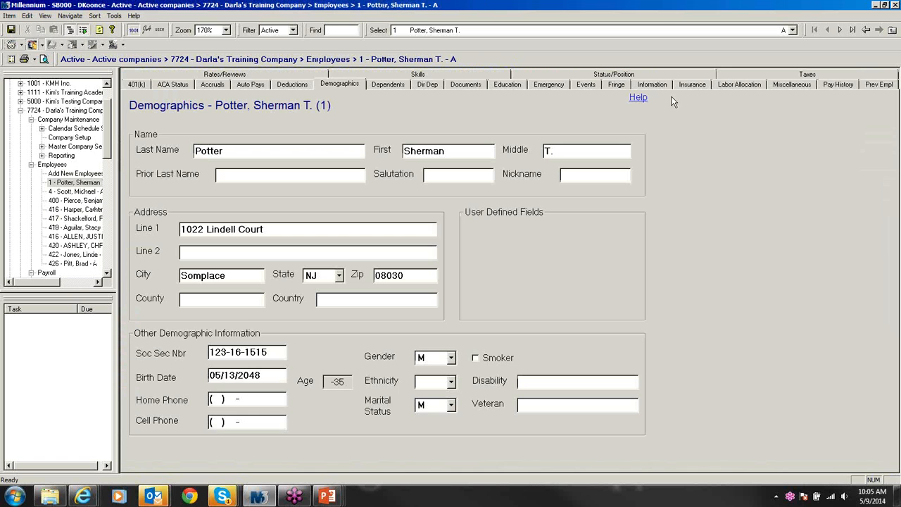
click(689, 85)
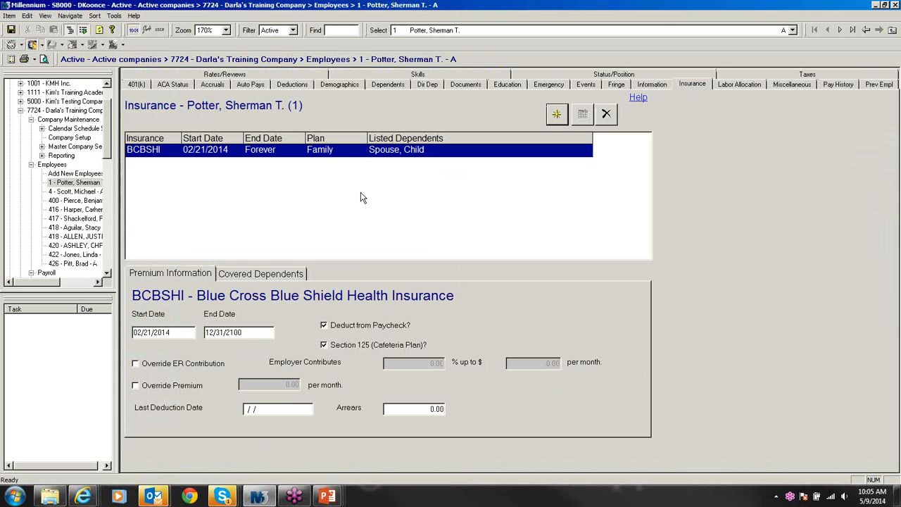
click(107, 273)
click(107, 273)
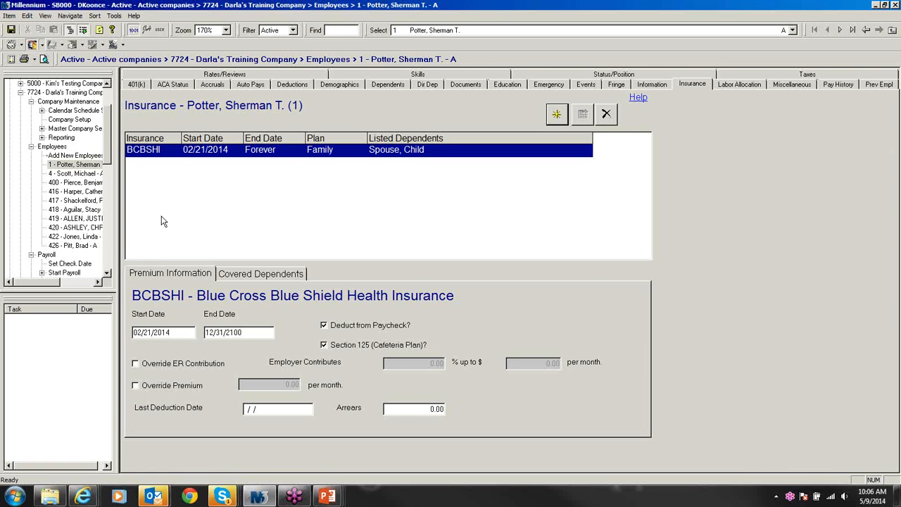
click(107, 272)
click(107, 273)
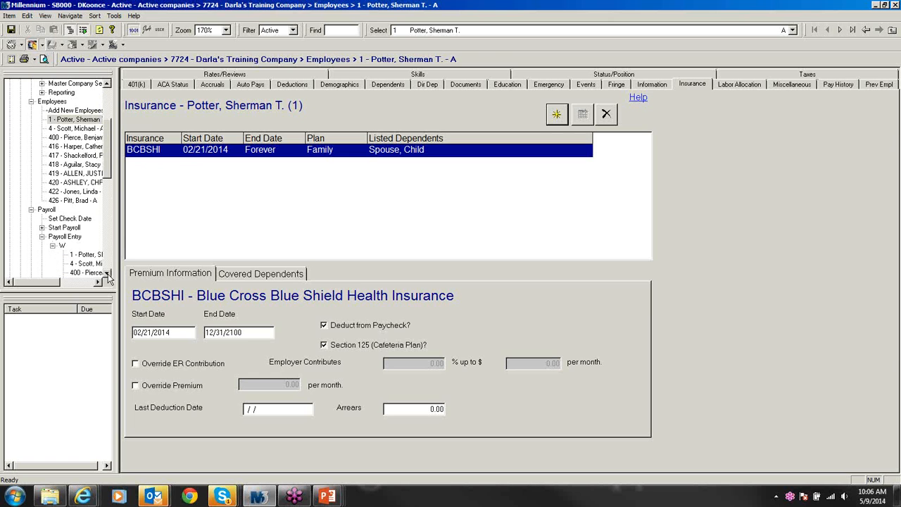
click(93, 255)
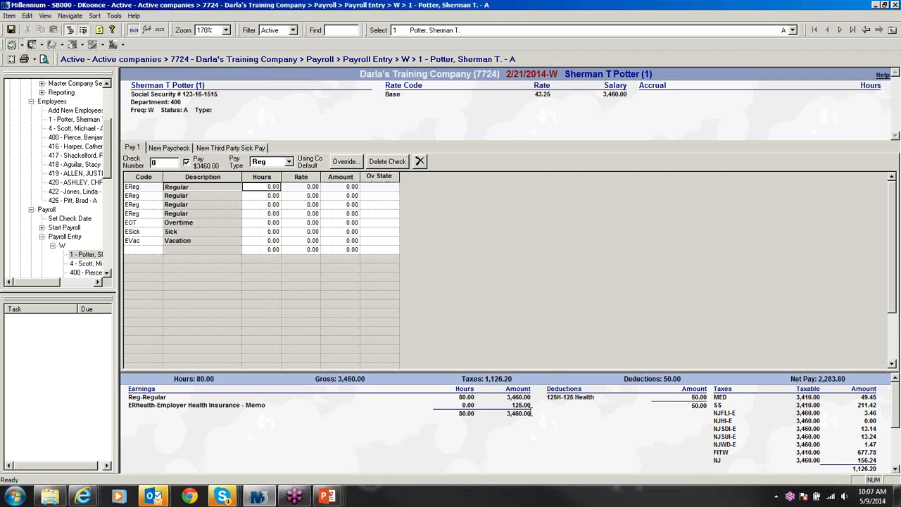
Step: Override employee 1's BCBSHI employer contribution to 100.00% up to 700.00 and recheck his paycheck
click(160, 98)
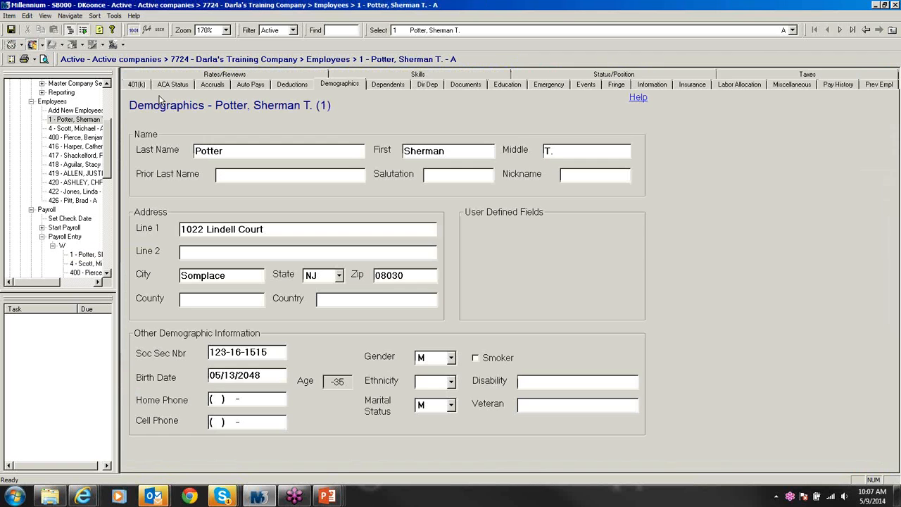
click(690, 83)
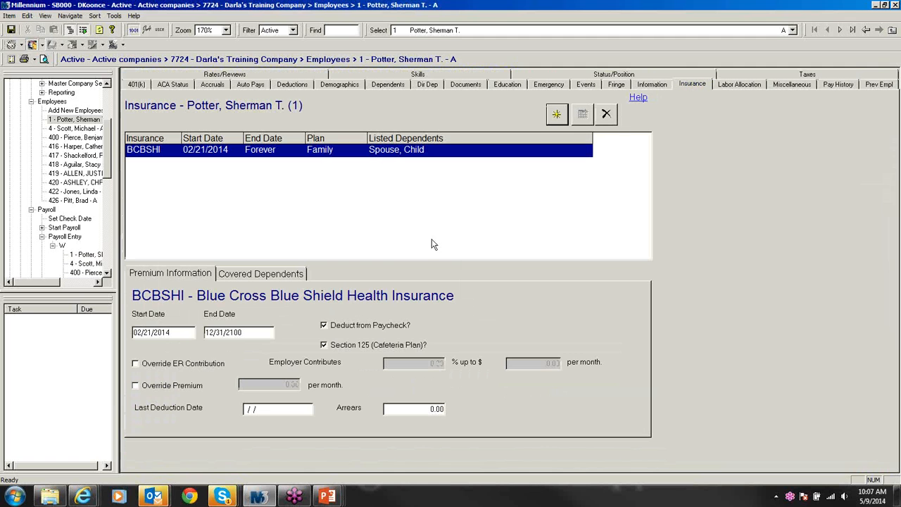
click(136, 365)
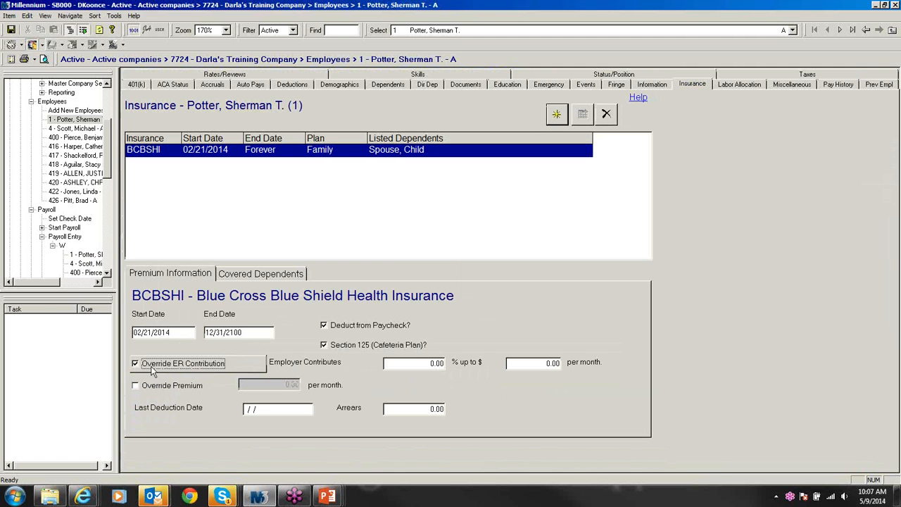
click(441, 363)
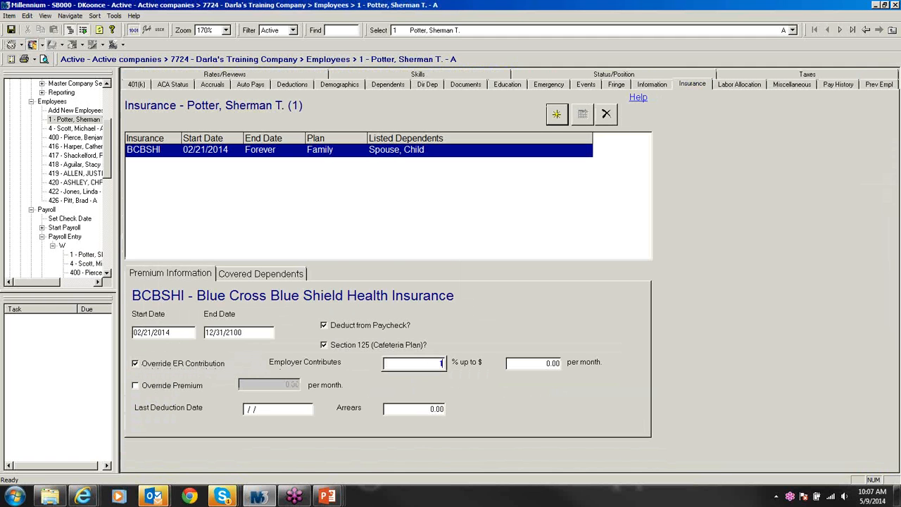
text(100.00)
click(534, 363)
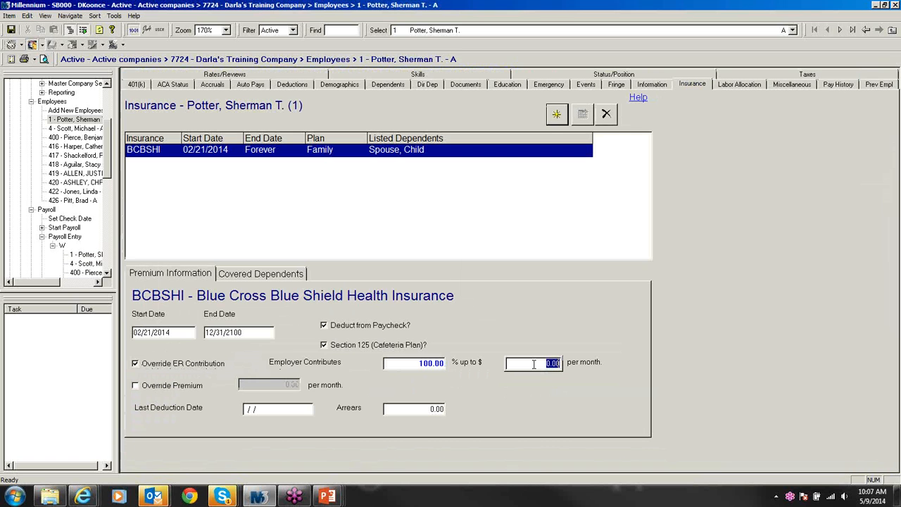
text(700.00)
click(88, 257)
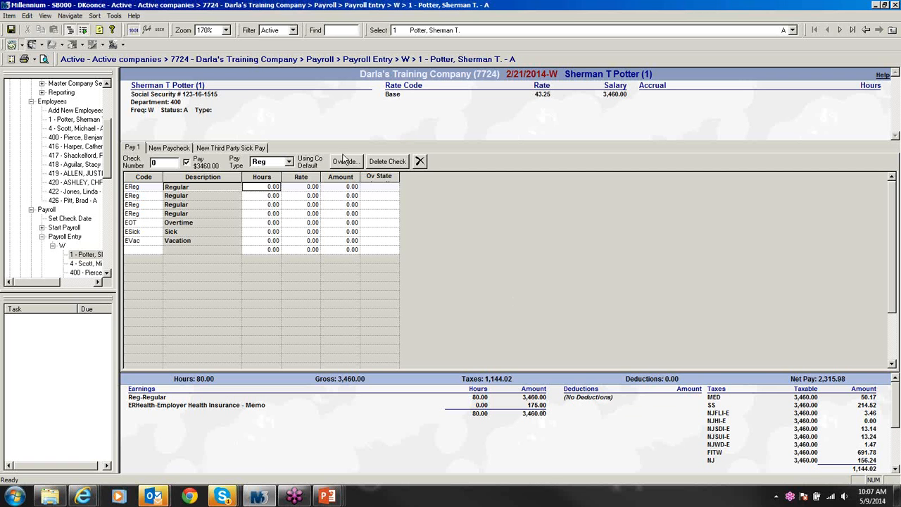
Step: Review employee 4's insurance: BCBSHI spouse coverage with Section 125 and no employer override
double_click(177, 101)
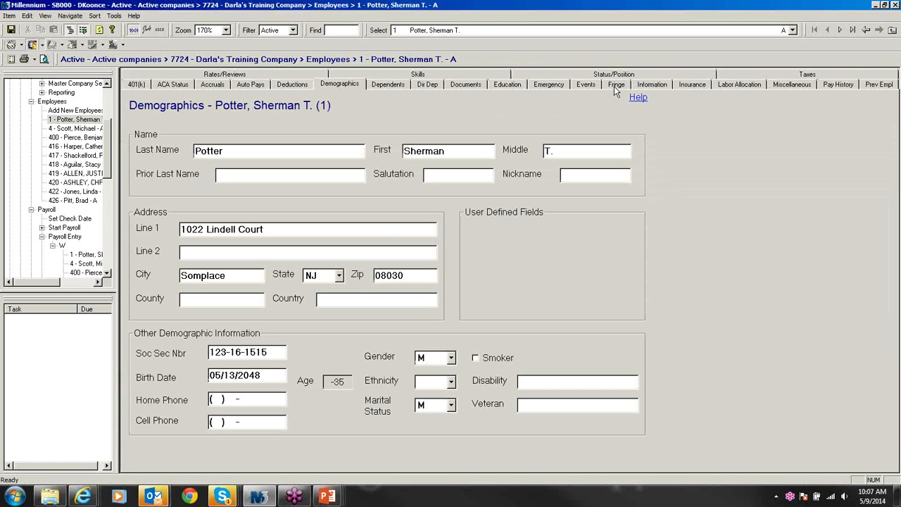
click(86, 269)
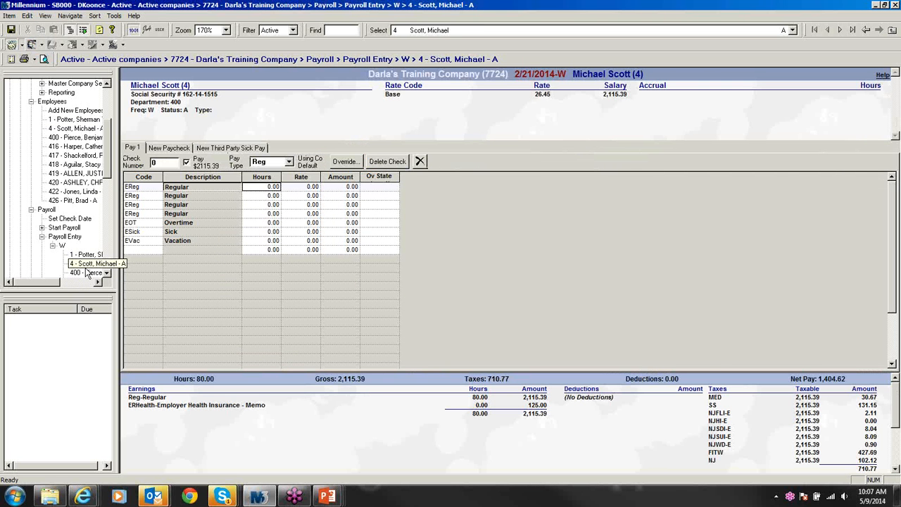
double_click(147, 95)
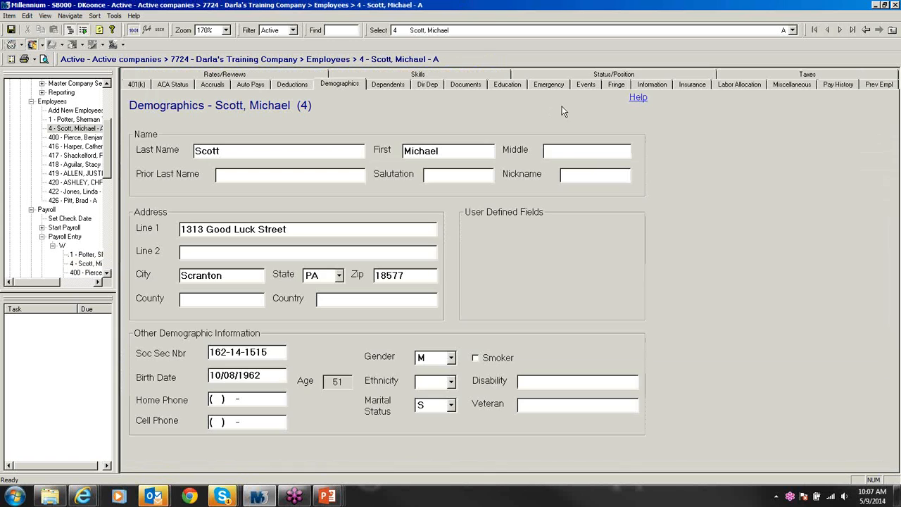
click(686, 85)
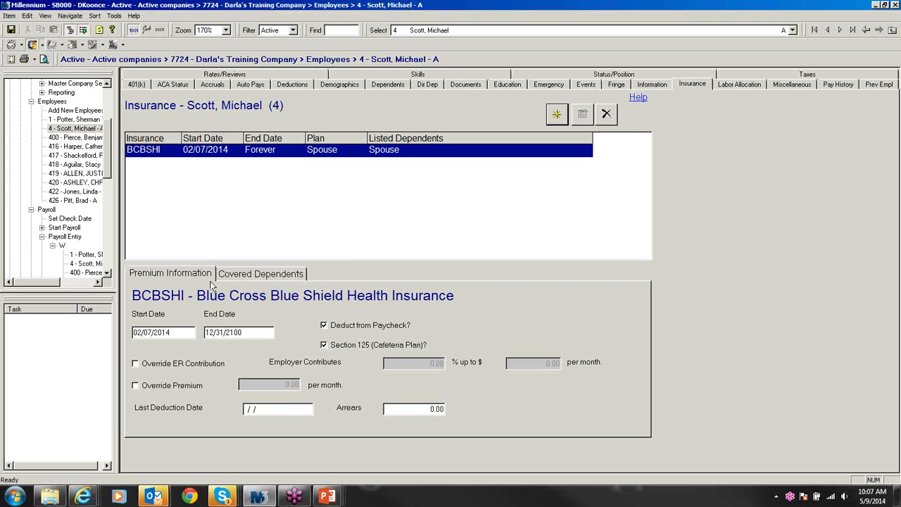
click(241, 276)
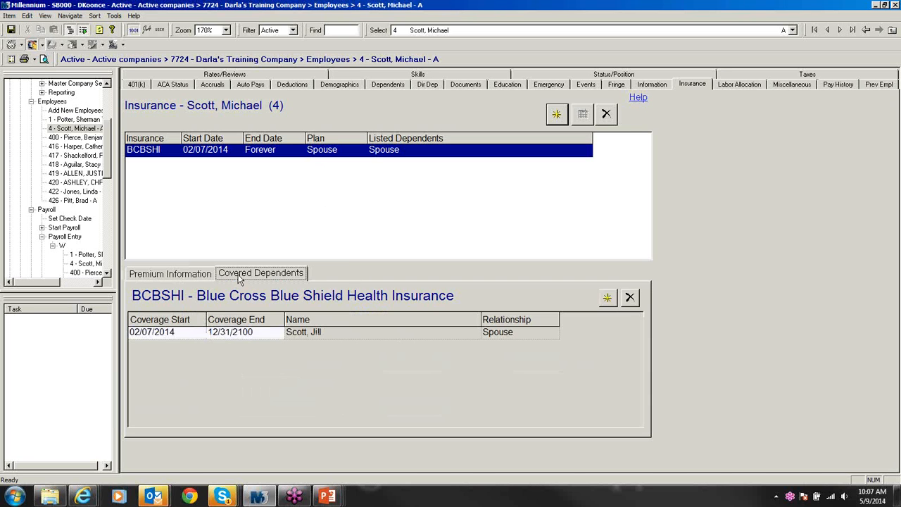
click(176, 277)
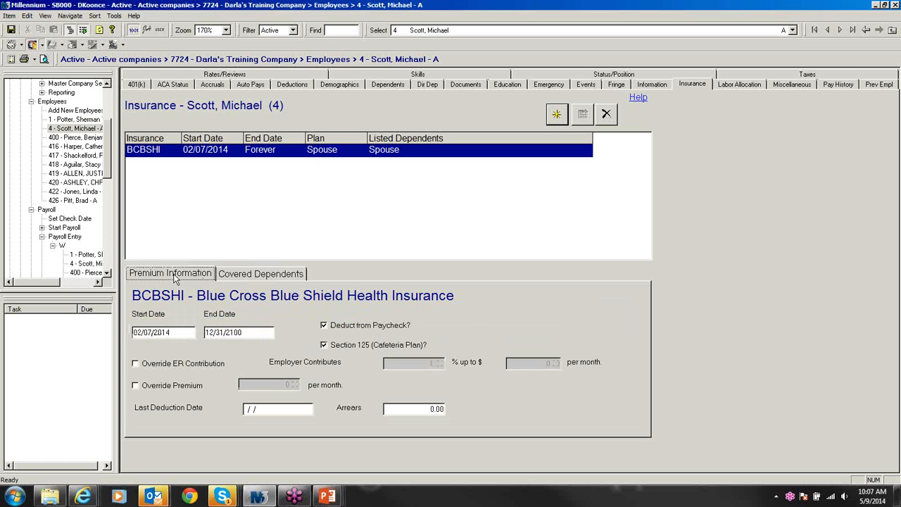
Step: View employee 4's check, then employee 400's check (25.00 125H deduction) and his Demographics record
click(90, 266)
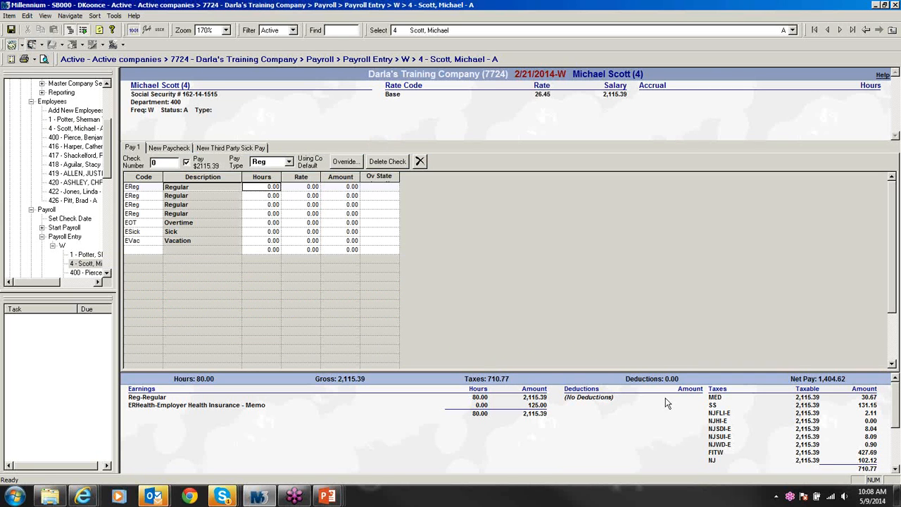
click(107, 272)
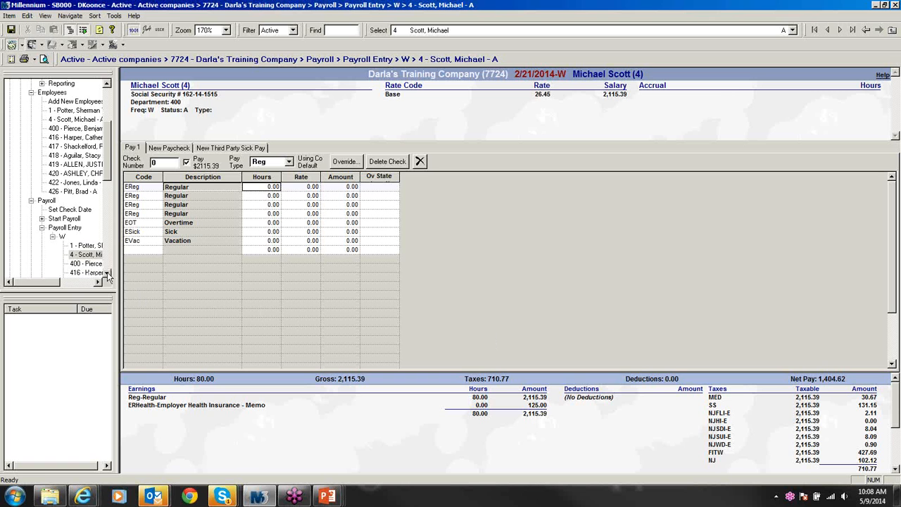
click(107, 273)
click(107, 272)
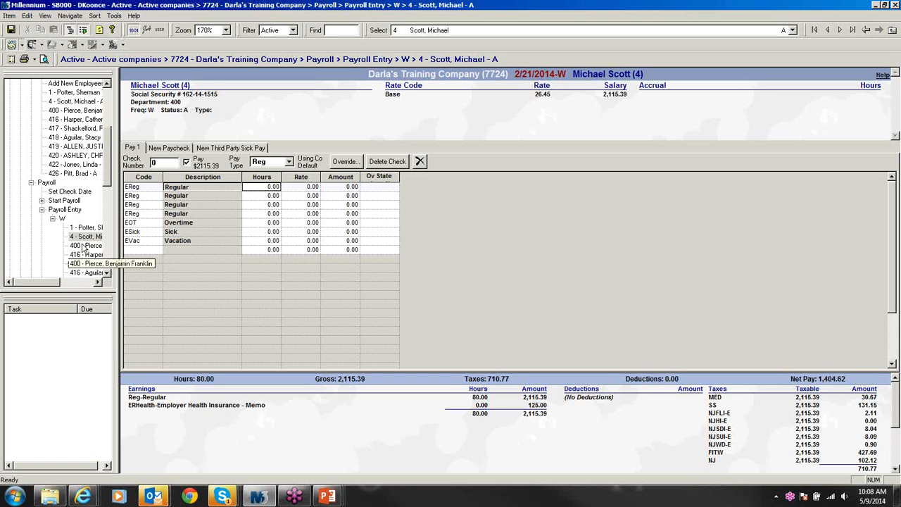
click(84, 246)
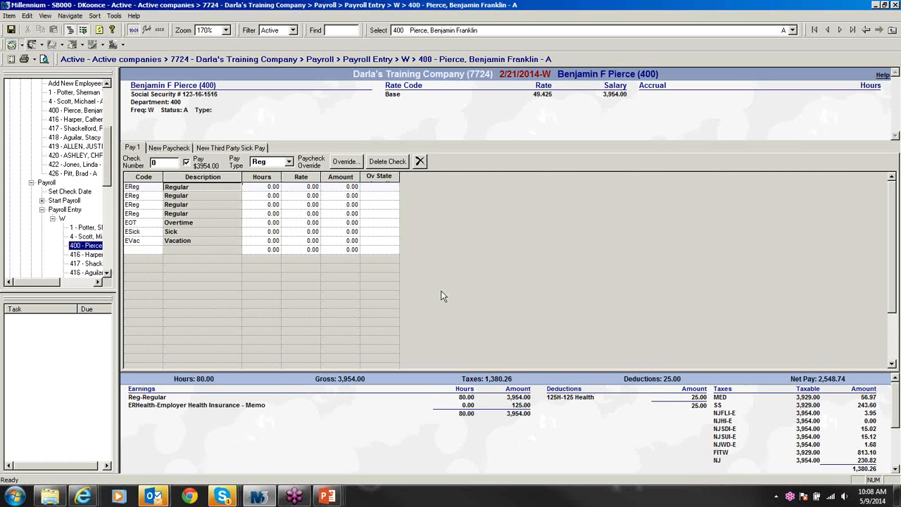
click(166, 91)
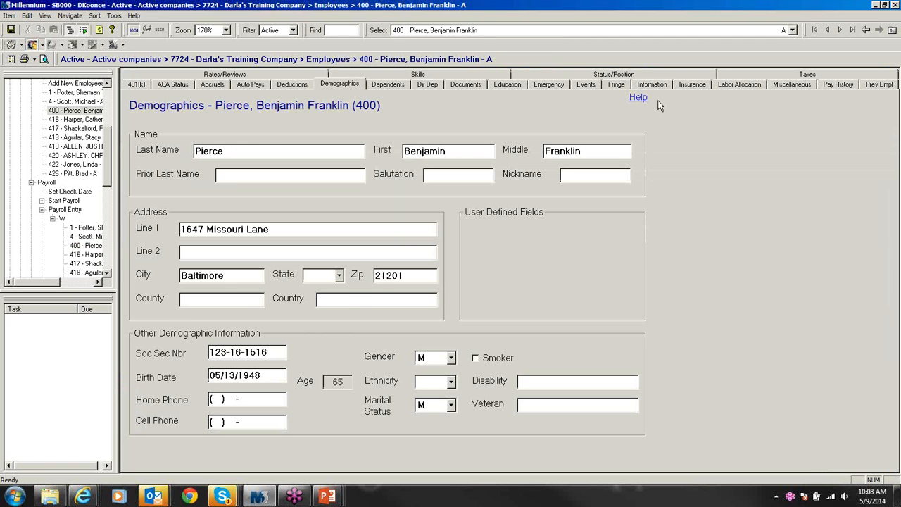
Step: Confirm employee 400's BCBSHI child coverage and return to his check with 25.00 125H deduction
click(691, 84)
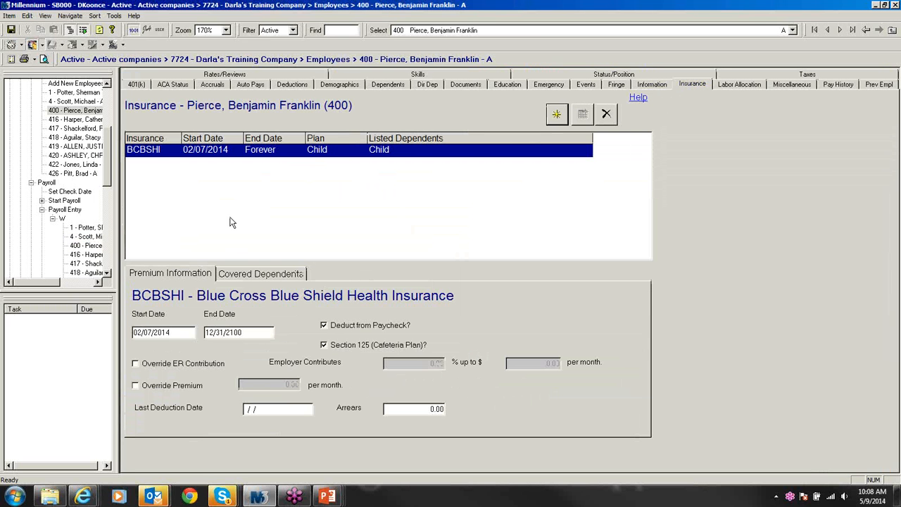
click(99, 246)
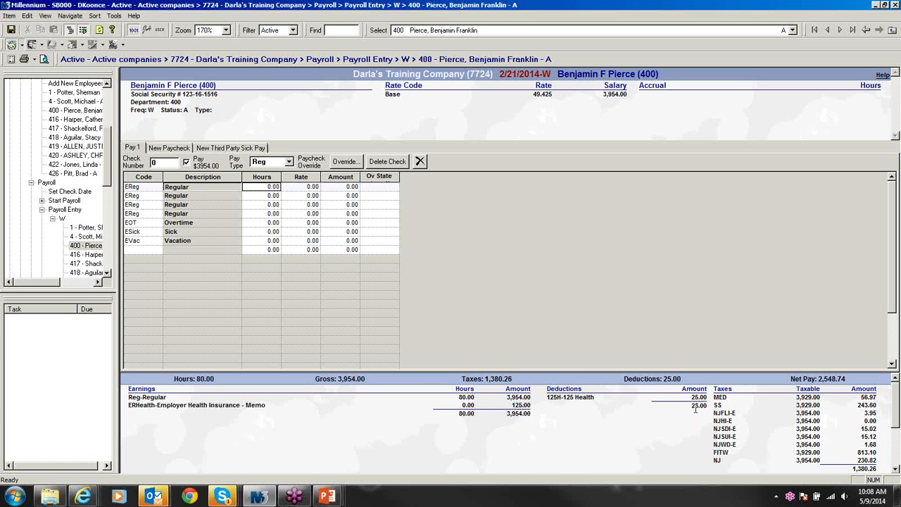
Step: Move from employee 416's errored check to employee 417's check: 800.00 gross, no deductions
click(91, 259)
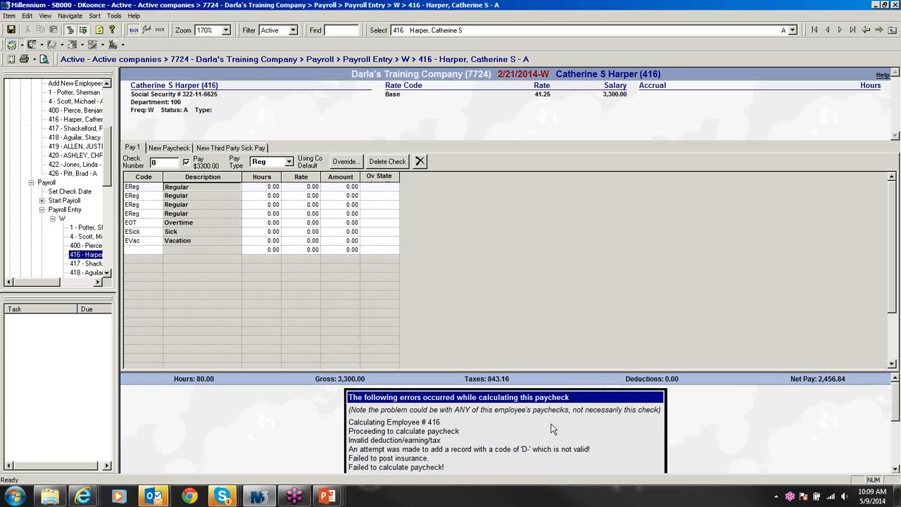
click(86, 263)
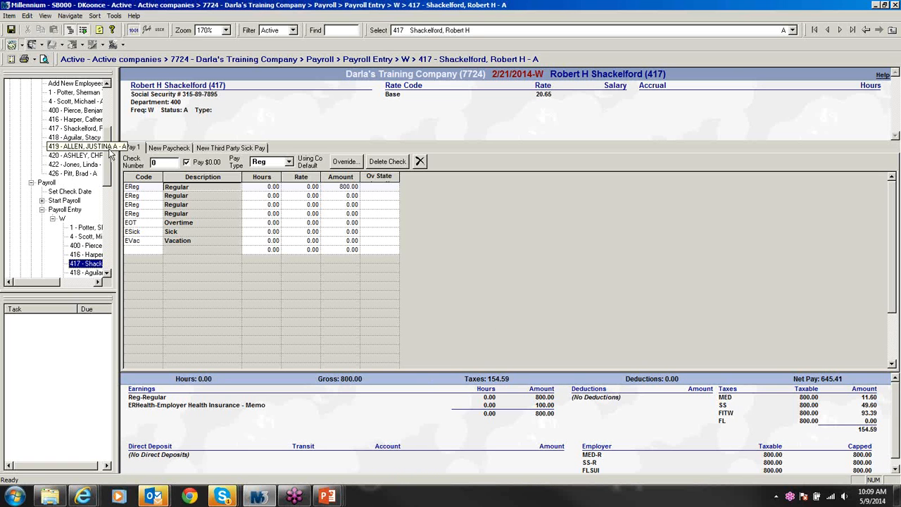
scroll(110, 150, up, 1)
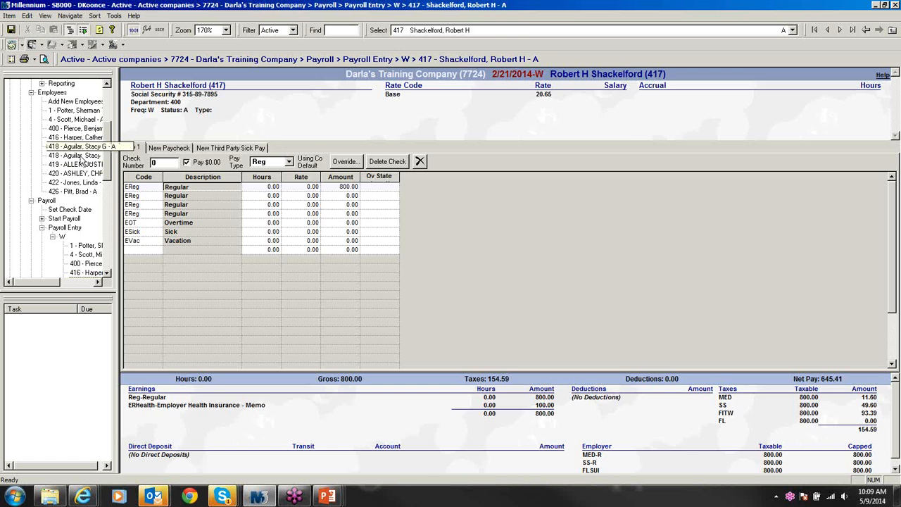
Step: Review employee 418's active BCBSES insurance plan details
click(80, 156)
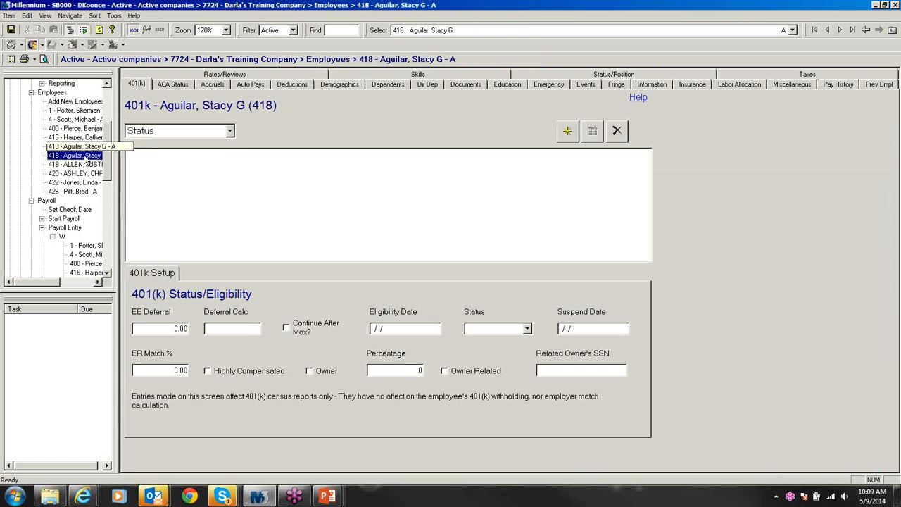
click(693, 84)
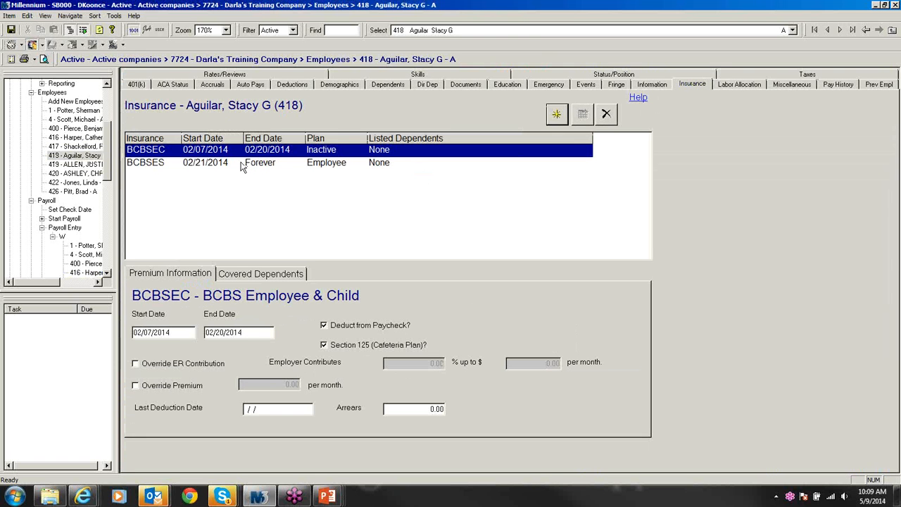
click(211, 164)
Step: Add the BCBSHI health insurance plan to employee 426, then minimize Millennium
click(74, 191)
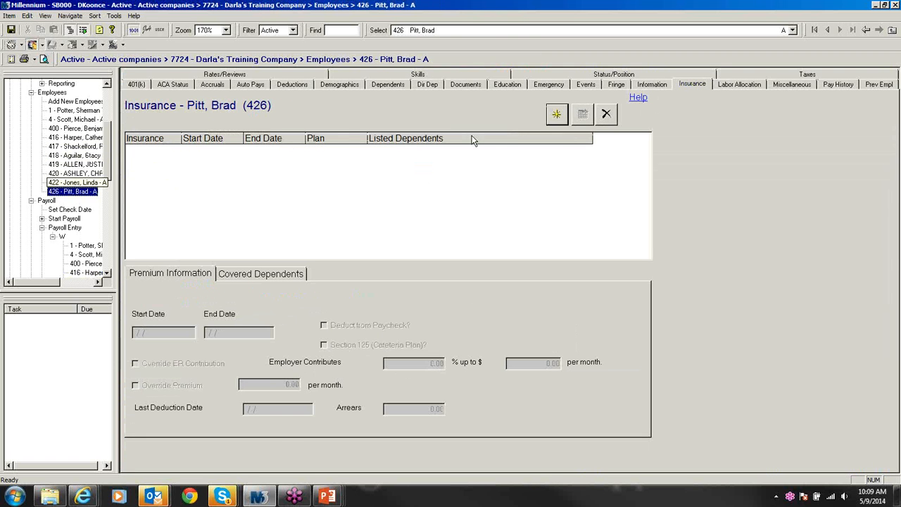
click(555, 115)
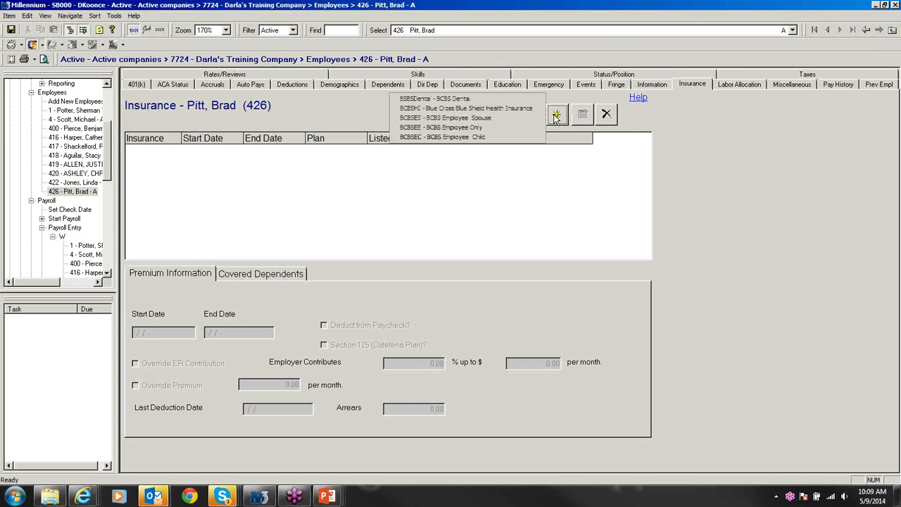
click(475, 109)
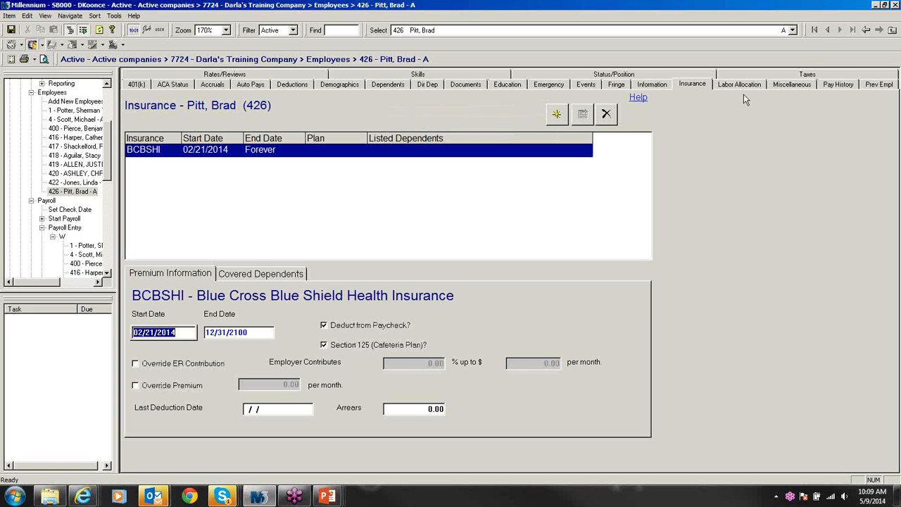
click(876, 7)
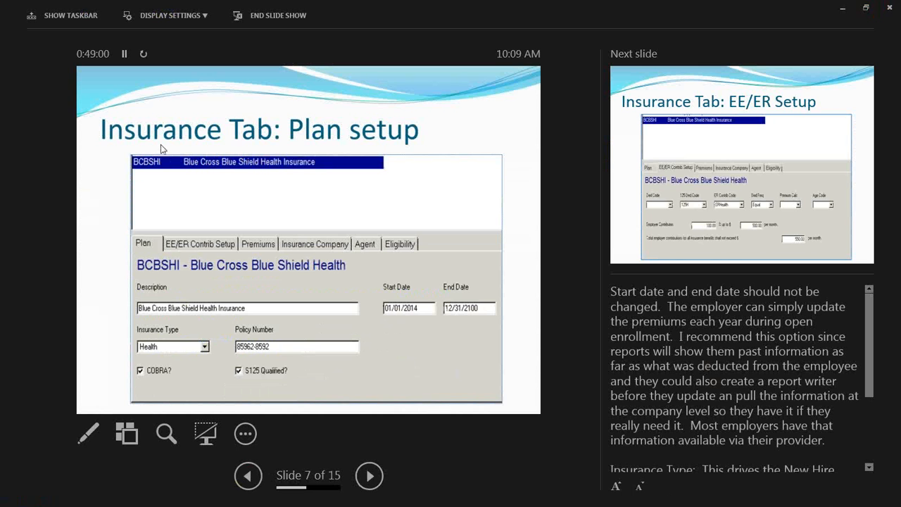
Step: Switch to the Kudos Messages Internet Explorer window, open a new tab and show Favorites
click(79, 19)
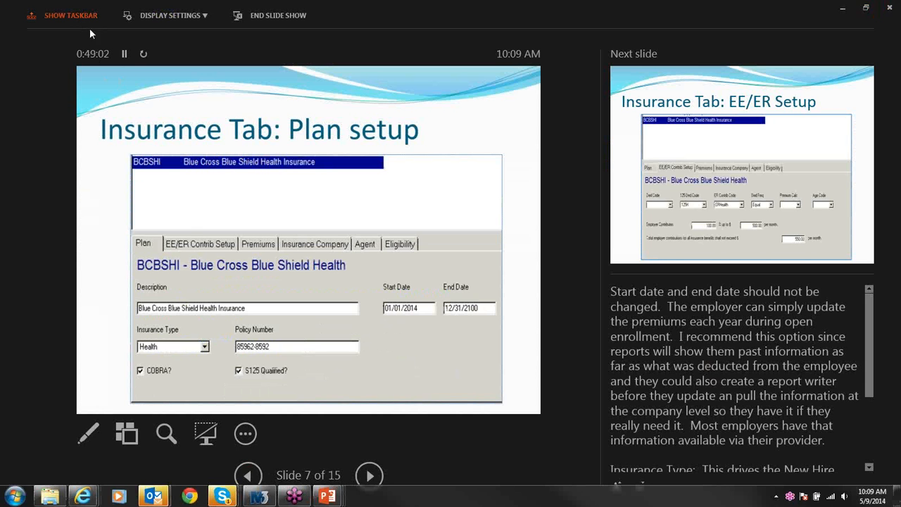
mouse_move(83, 497)
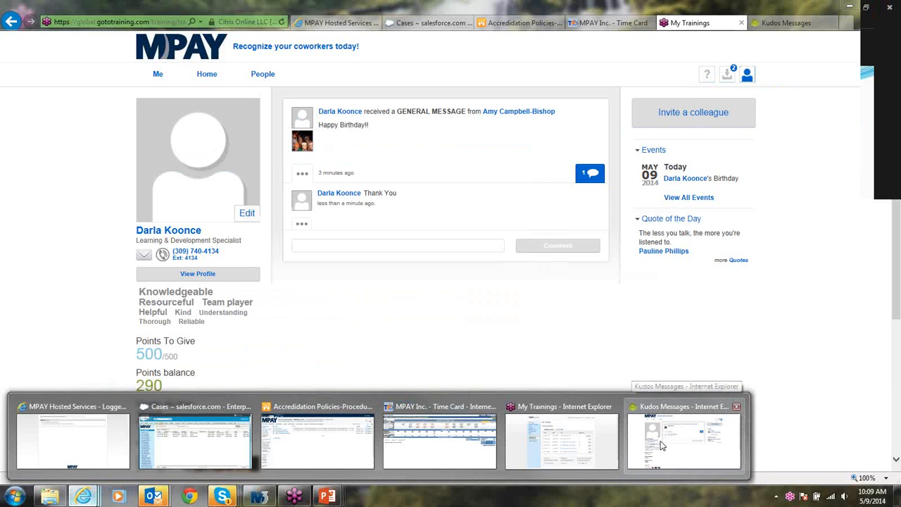
click(662, 445)
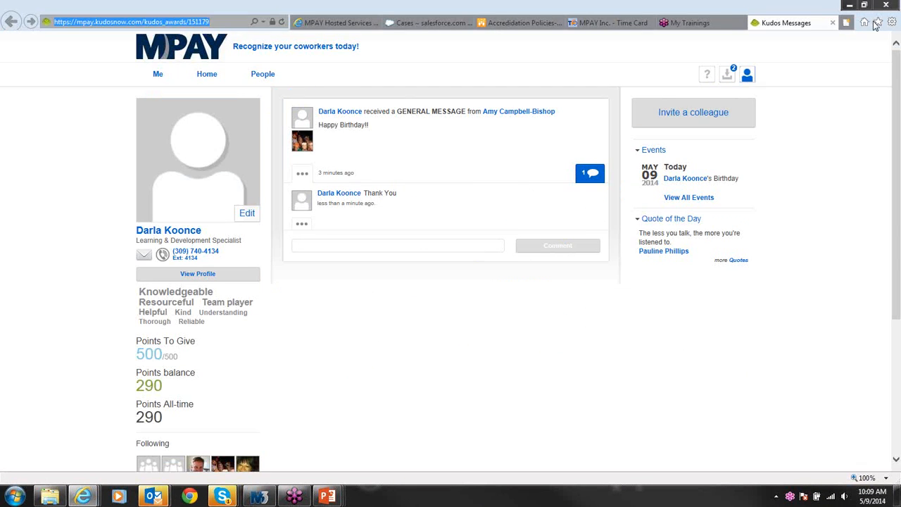
click(845, 24)
click(877, 22)
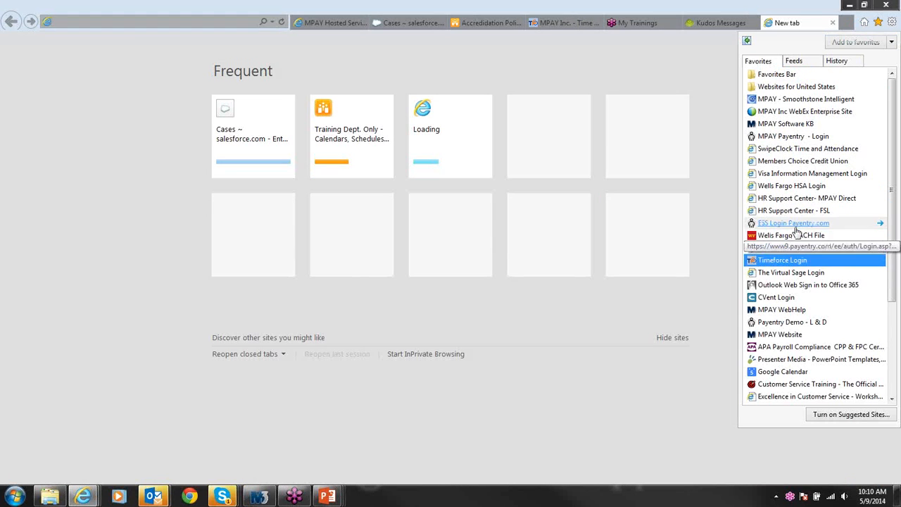
Step: Open the Payentry Demo favorite and log in with the account username and password
click(794, 322)
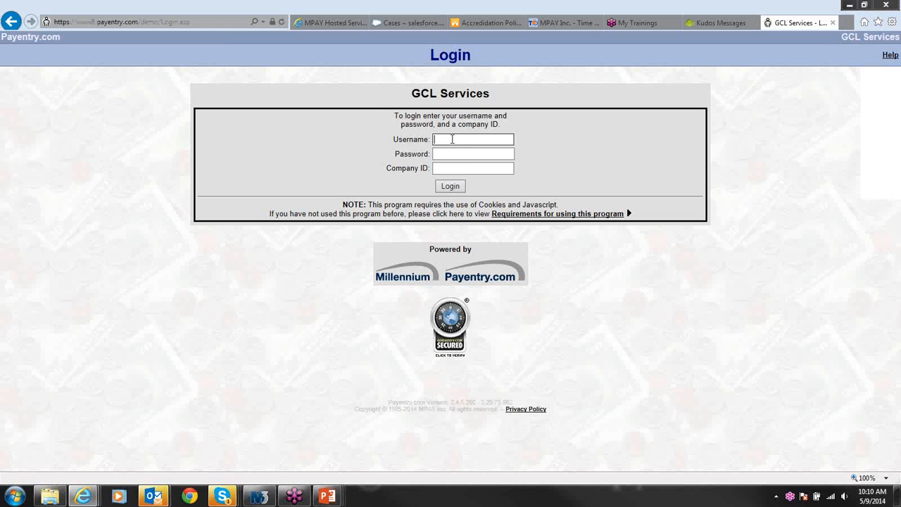
click(451, 139)
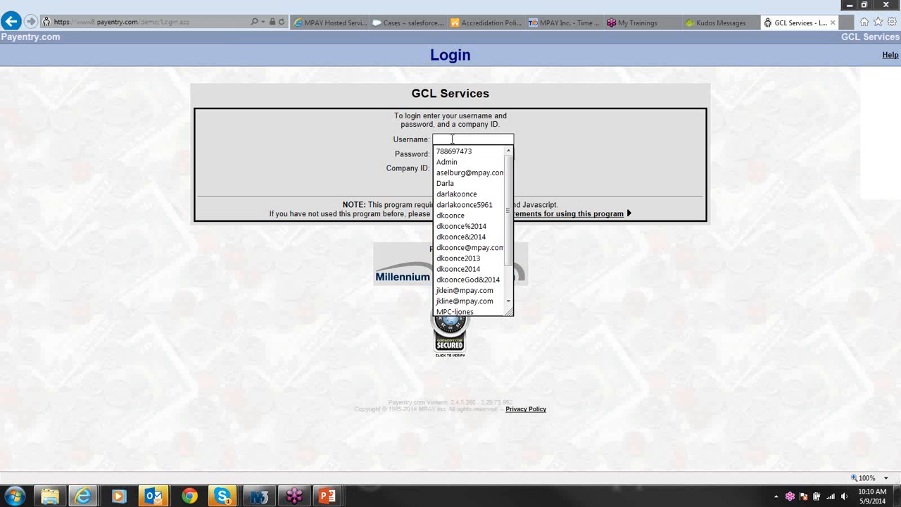
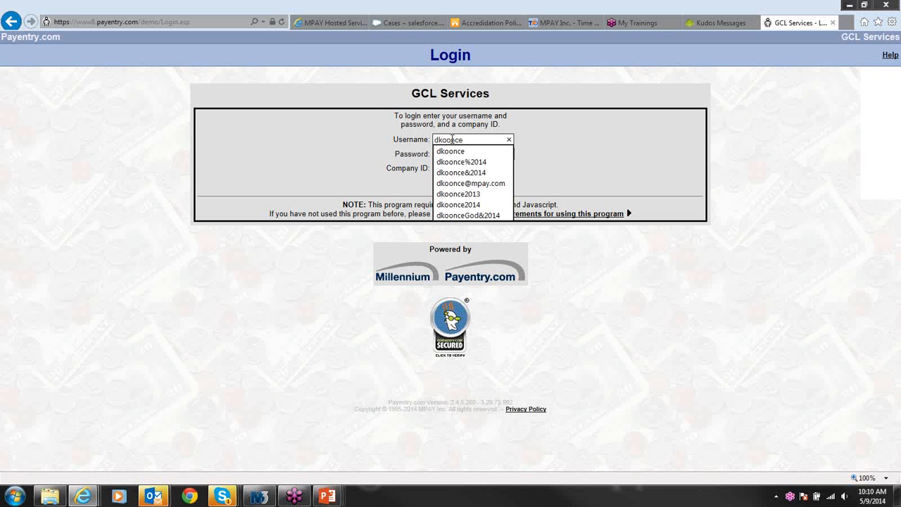
click(451, 152)
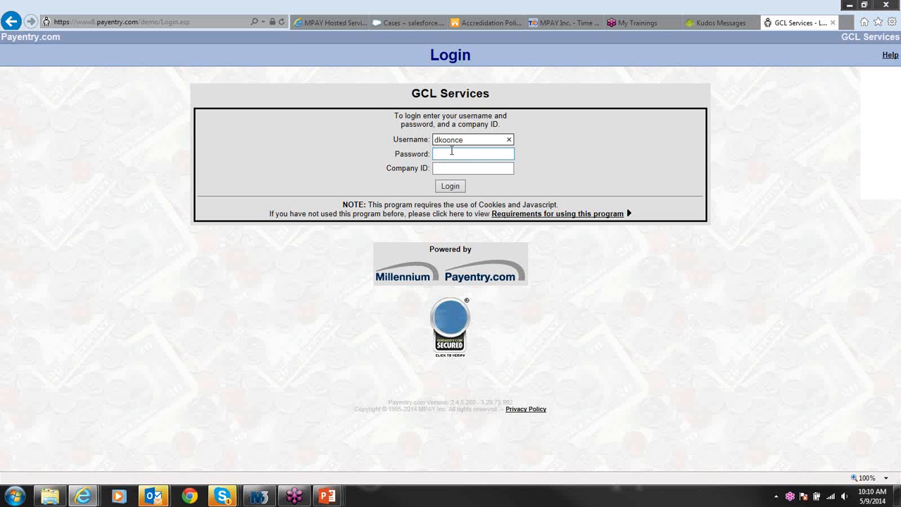
click(451, 153)
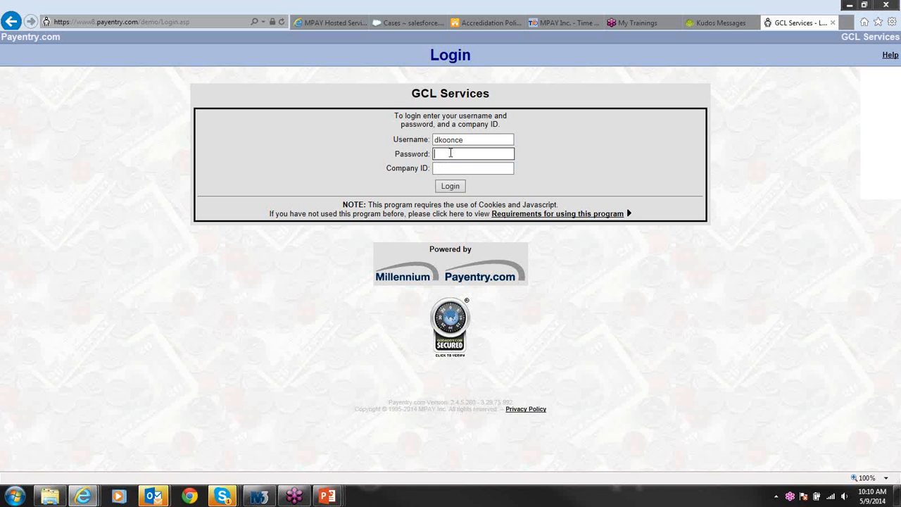
text(••••••••)
key(Tab)
click(447, 188)
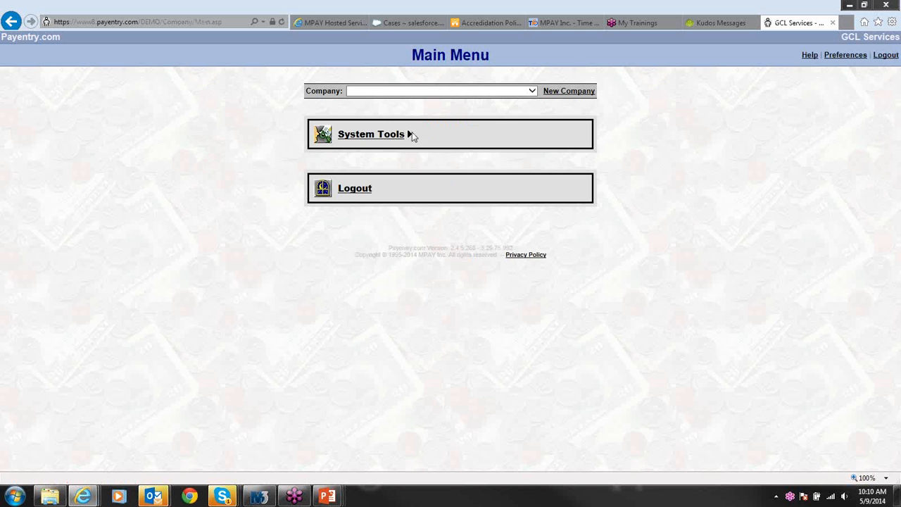
Step: Choose company 7722 as the working company
click(384, 92)
text(7722)
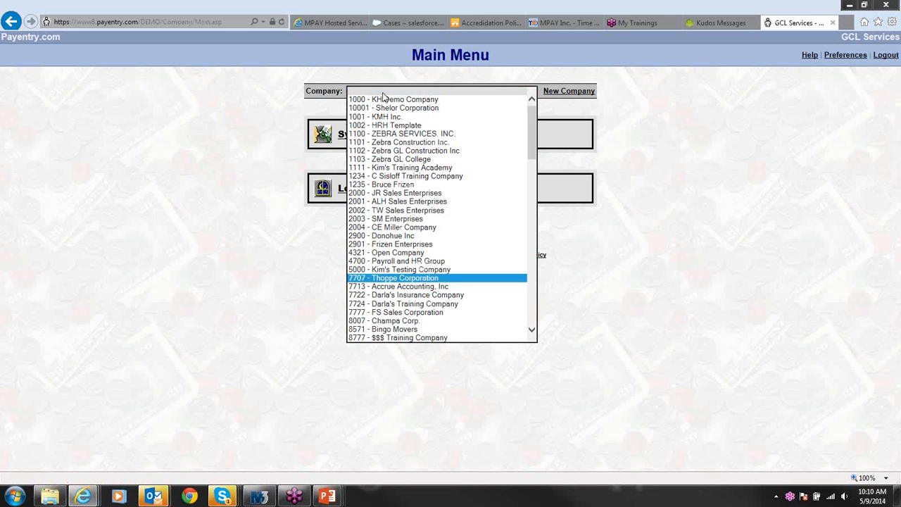
key(Return)
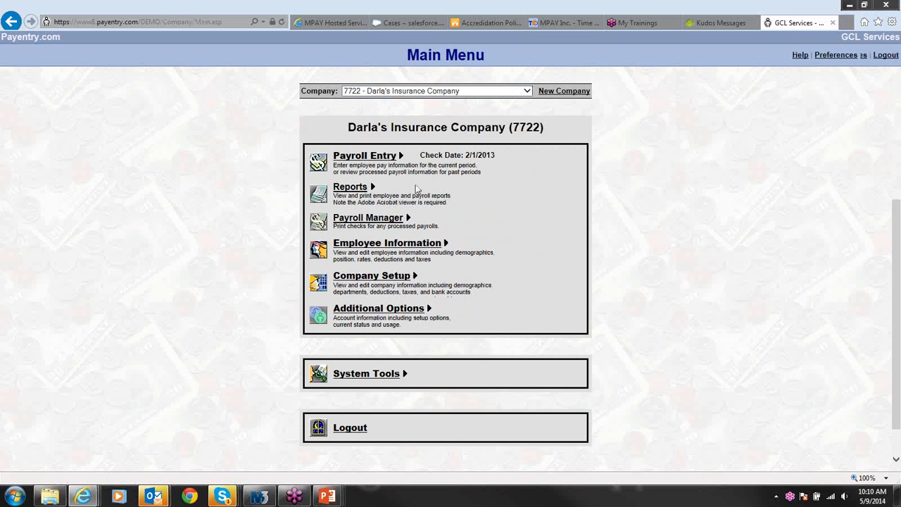
Step: Add the BCNEDEC (BCBS Medical EE + Children) plan to employee 218 and open its details
click(378, 245)
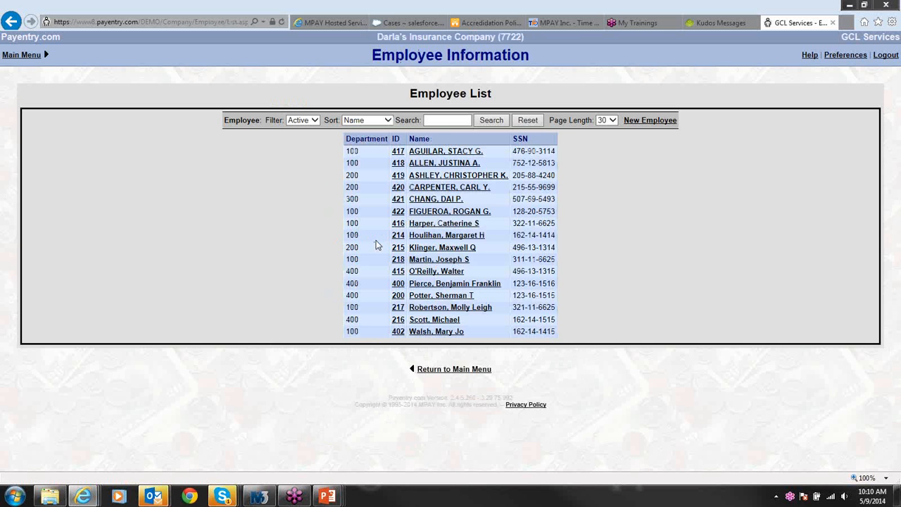
click(437, 259)
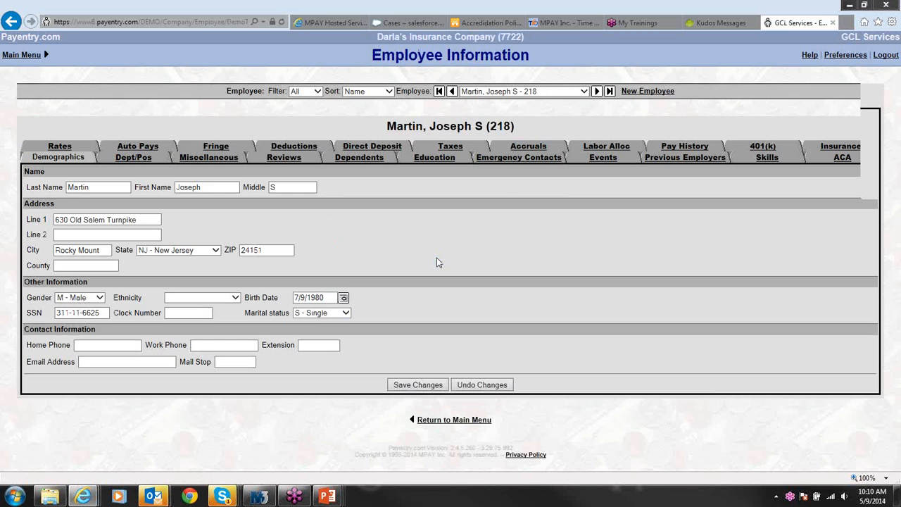
click(823, 147)
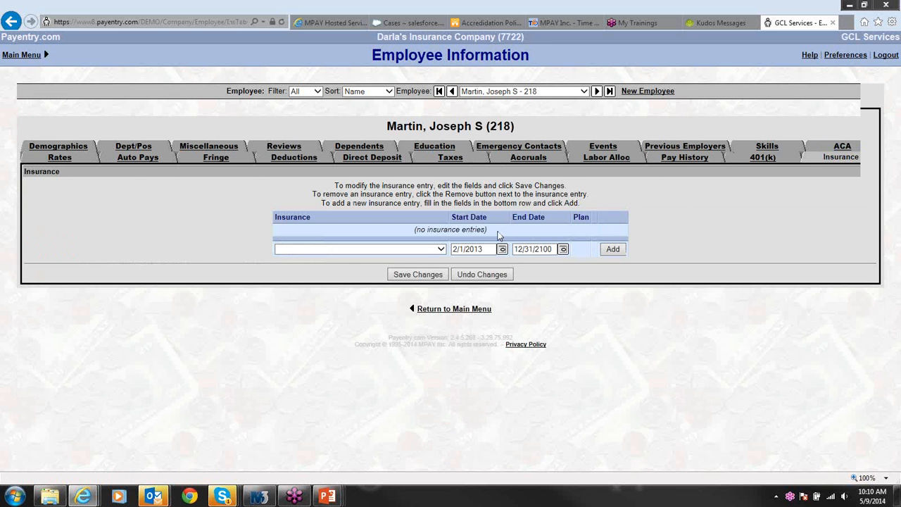
click(442, 250)
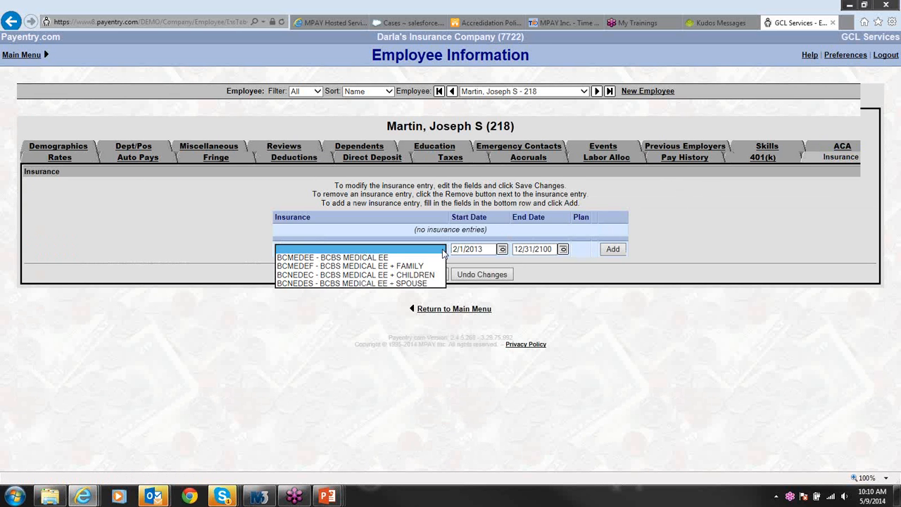
click(395, 275)
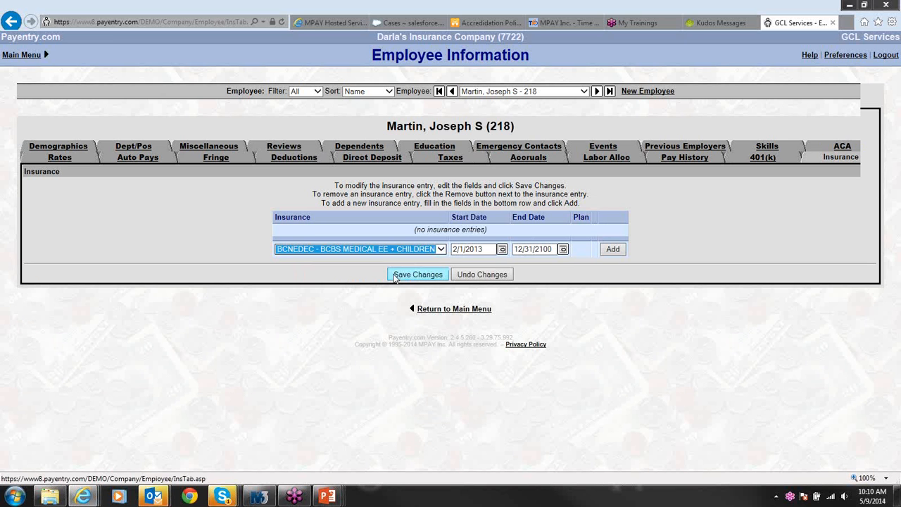
click(613, 250)
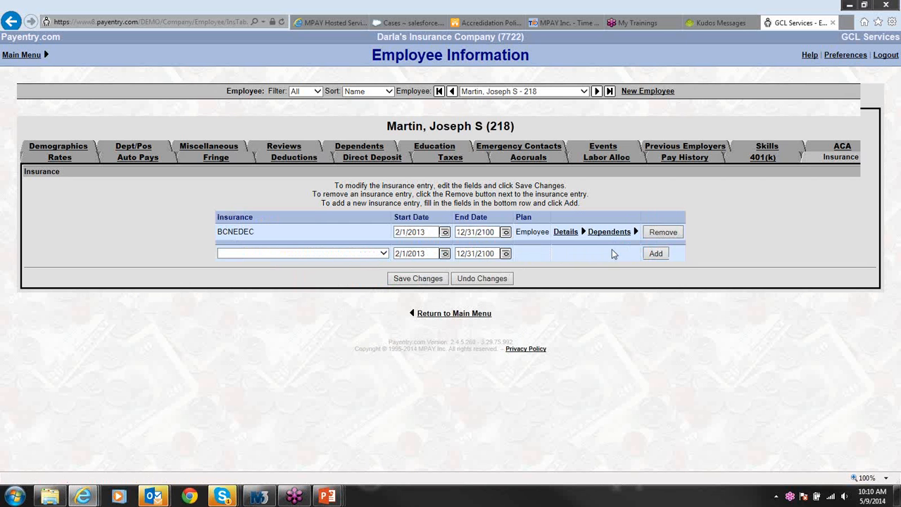
click(568, 235)
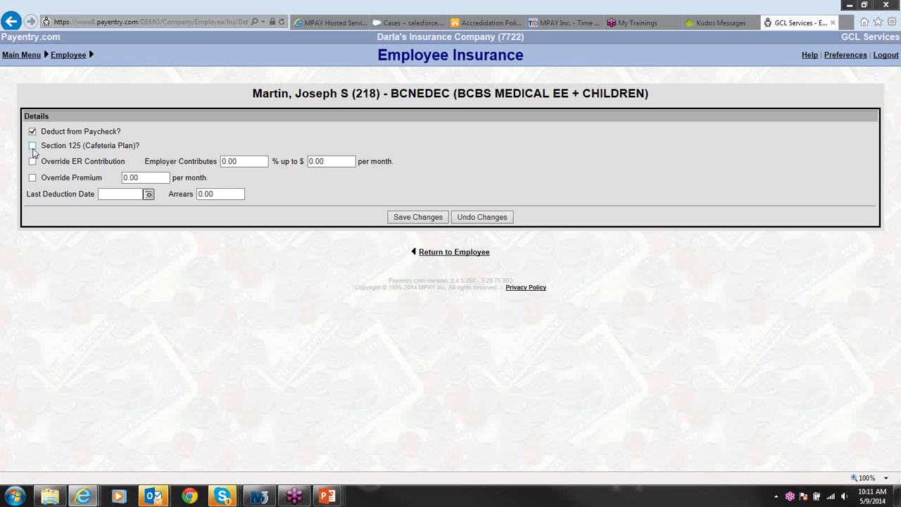
Step: Turn on Section 125 for the BCNEDEC plan, save it, and return to Millennium
click(32, 145)
click(421, 220)
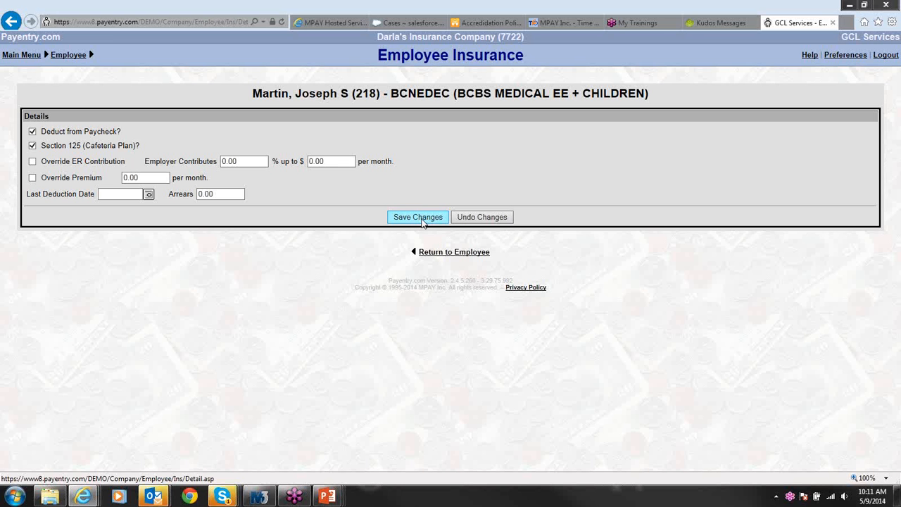
click(422, 220)
click(422, 221)
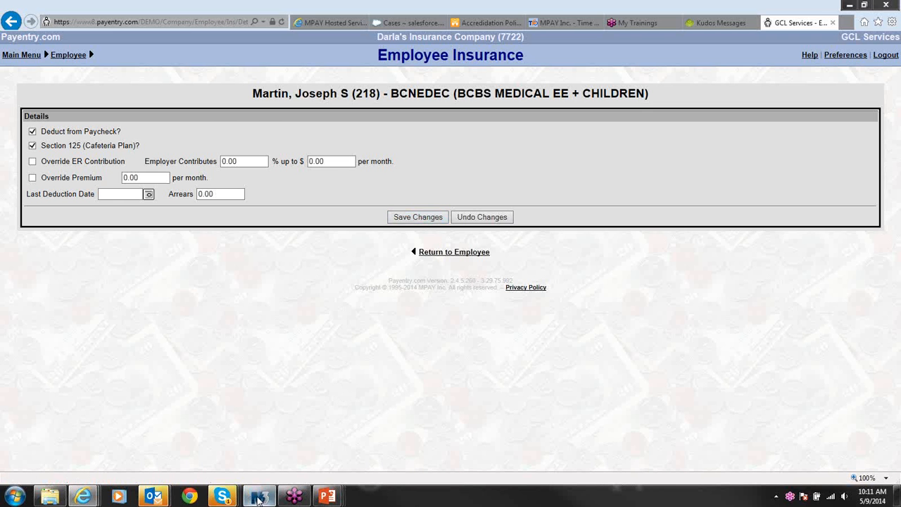
click(259, 497)
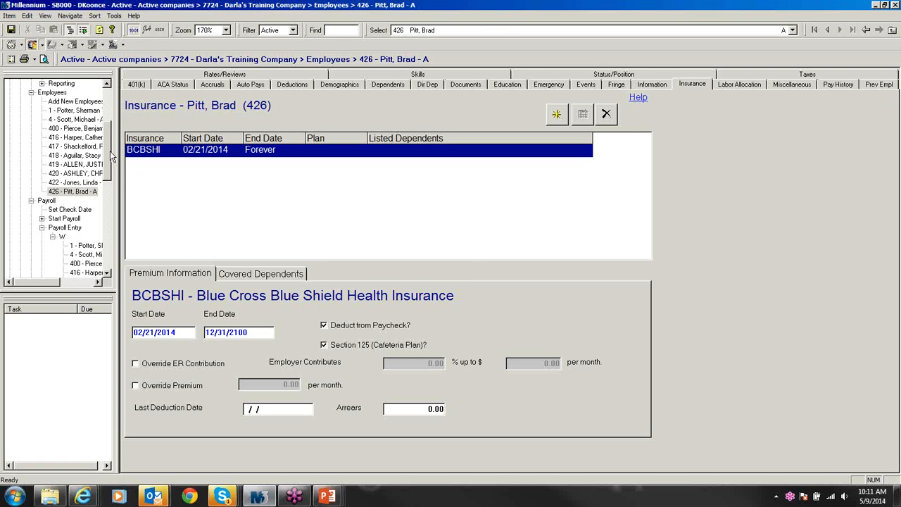
Step: Set the company BCBSHI plan's Ded Code to 125VS in its EE/ER contribution setup
scroll(110, 157, up, 4)
click(78, 165)
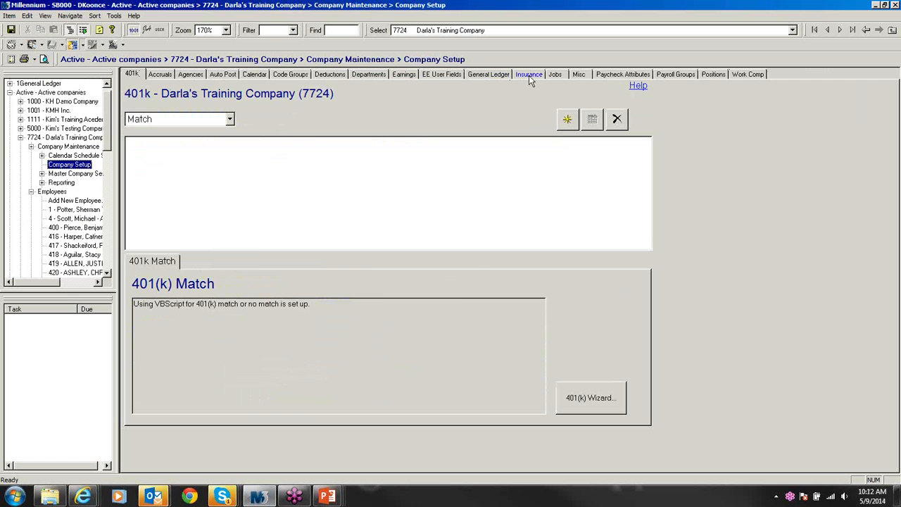
click(529, 75)
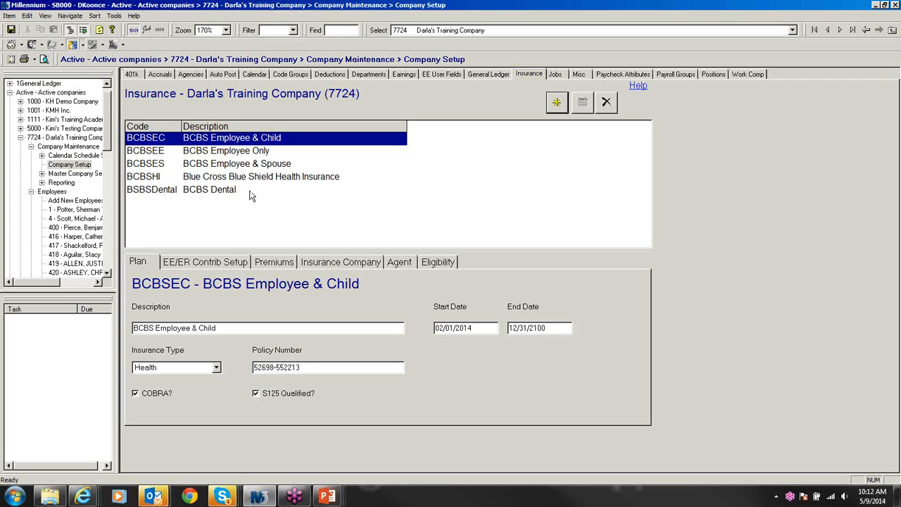
click(209, 178)
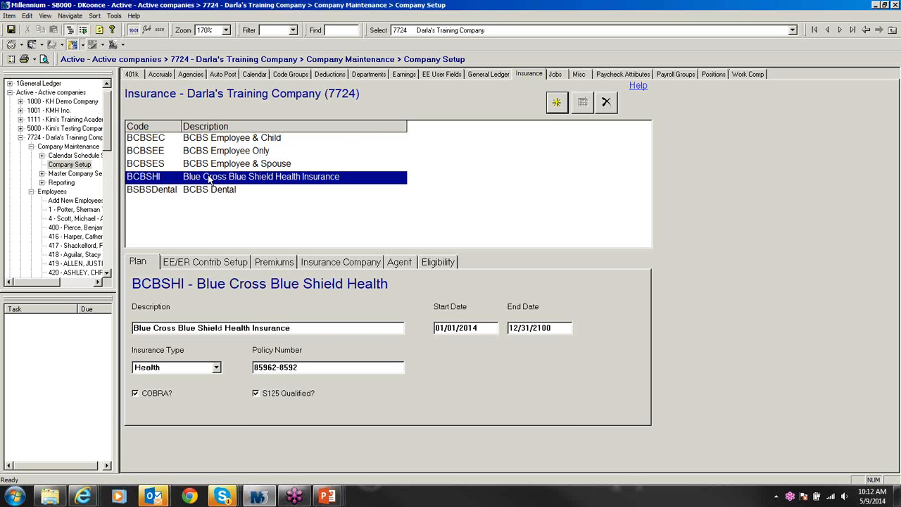
click(211, 263)
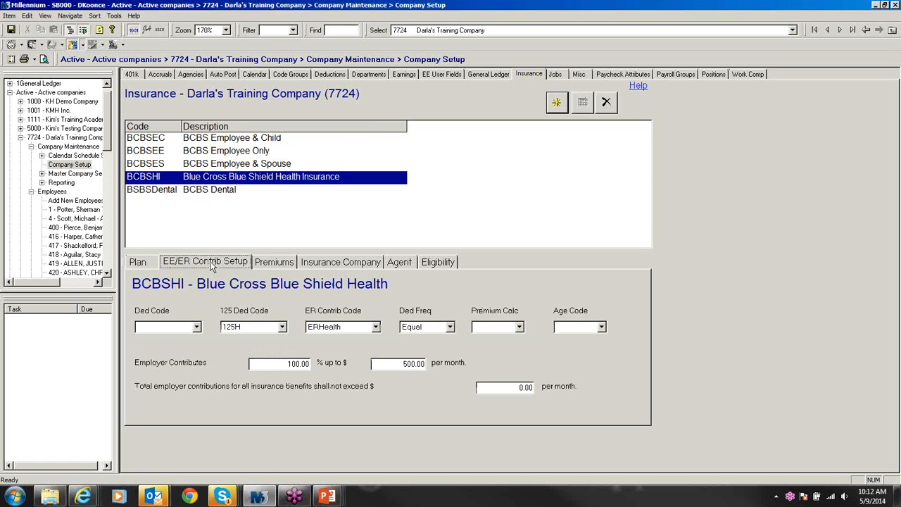
click(197, 327)
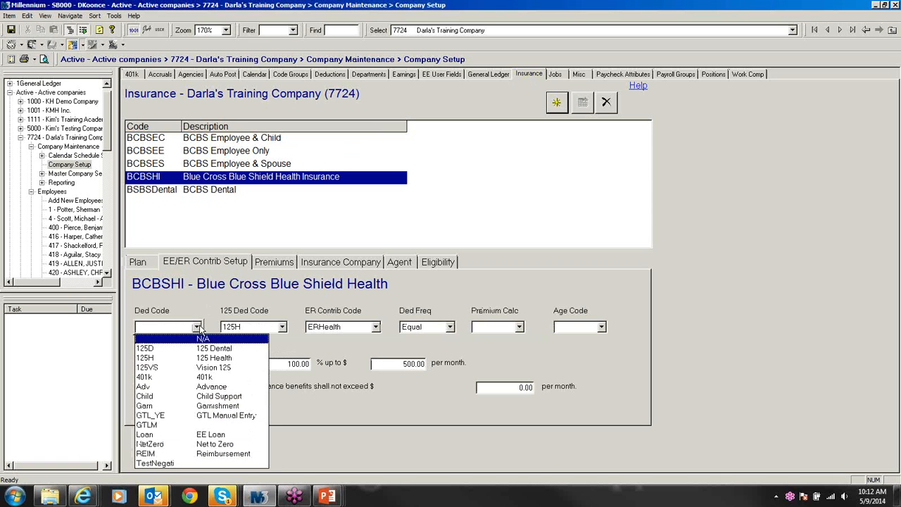
click(199, 367)
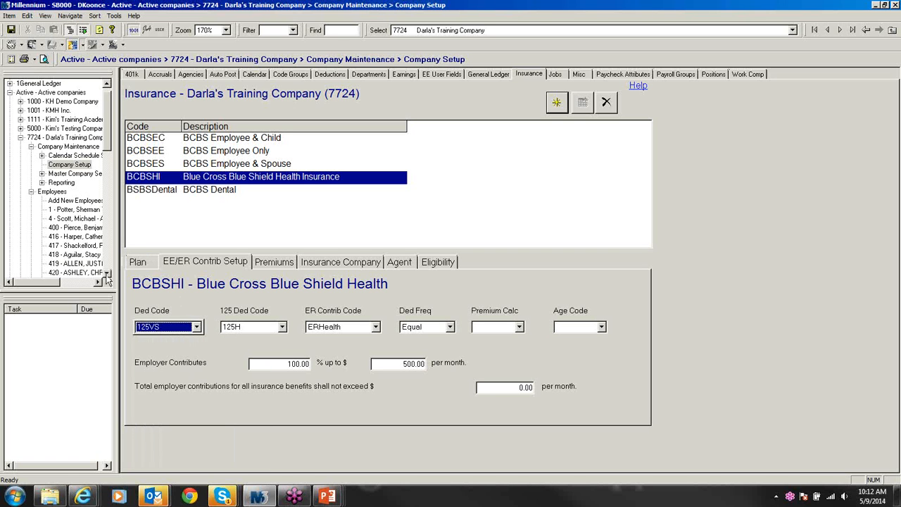
scroll(105, 278, down, 2)
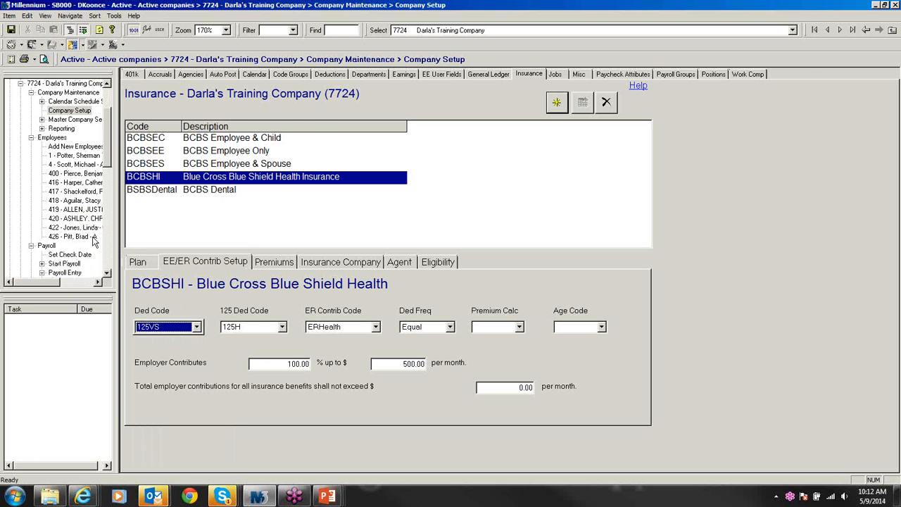
click(79, 237)
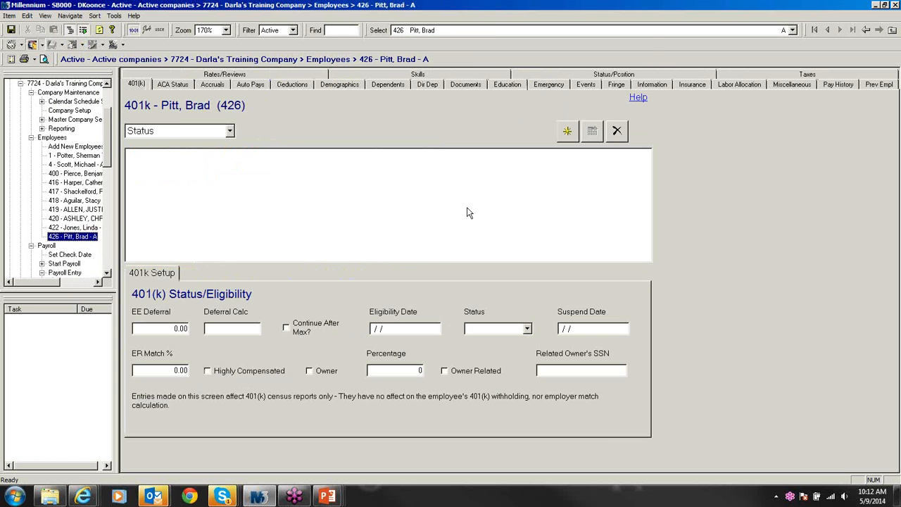
Step: Delete and re-add employee 426's BCBSHI plan, accepting the Section 125 deduction
click(677, 86)
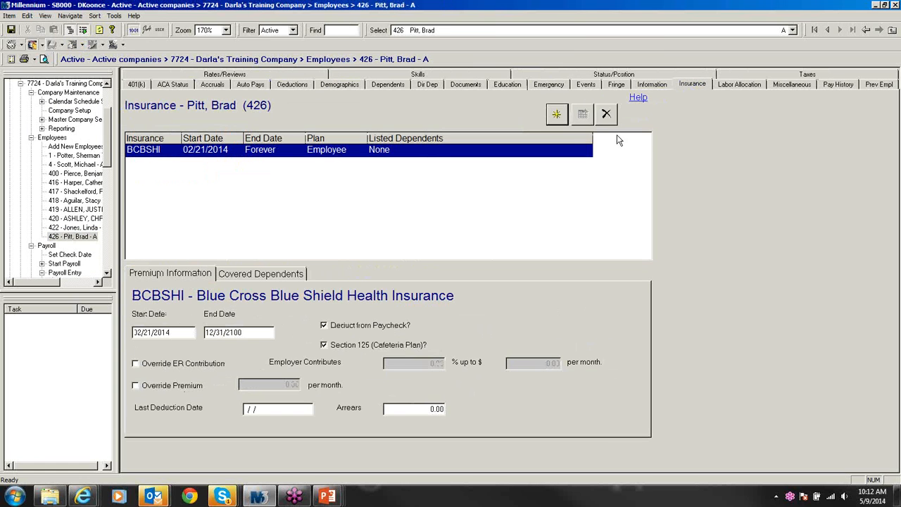
click(606, 116)
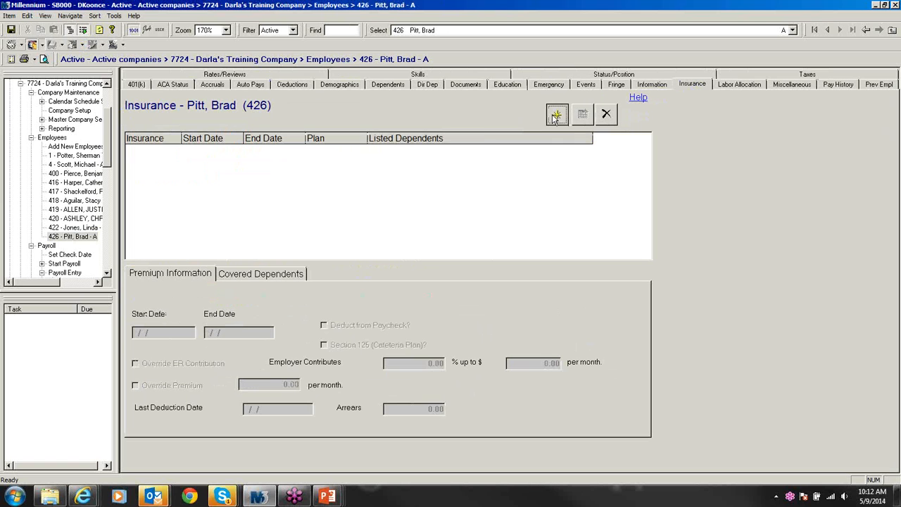
click(556, 114)
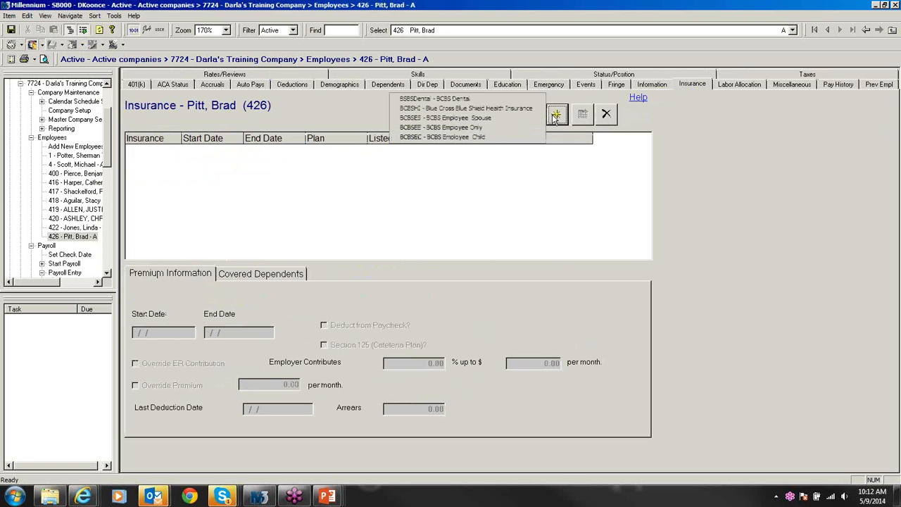
click(476, 108)
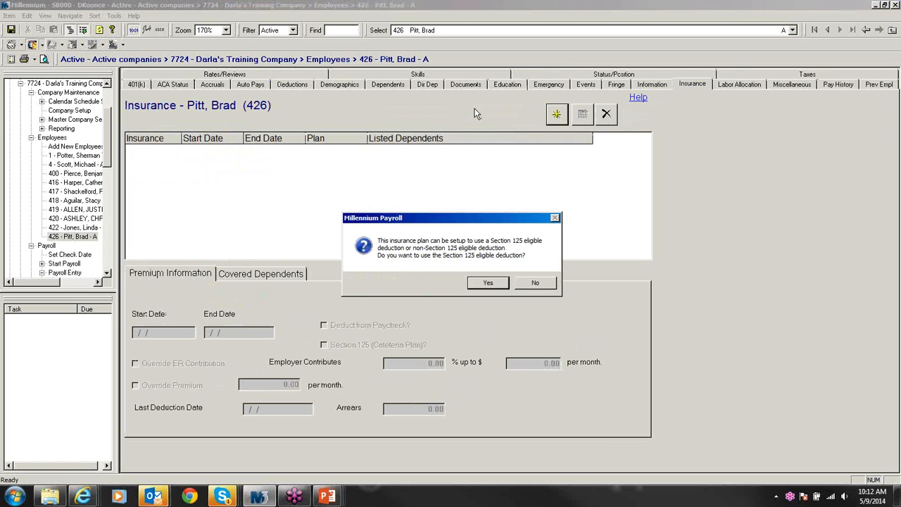
click(488, 283)
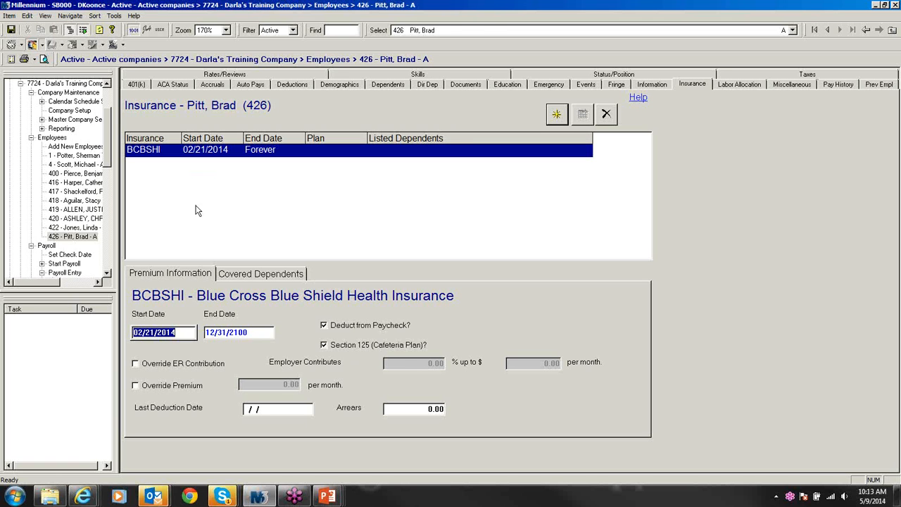
Step: Change the company BCBSHI plan's Ded Code to N/A, leaving 125H as the 125 Ded Code
click(85, 112)
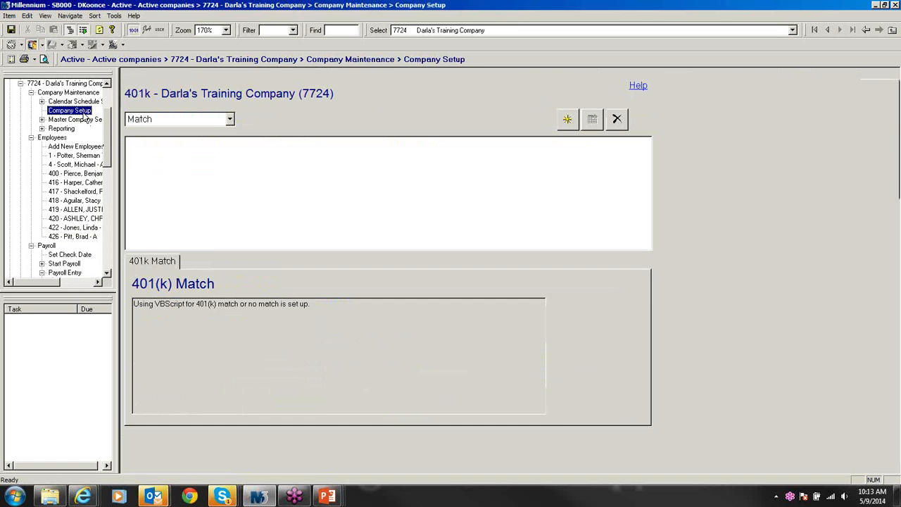
click(525, 76)
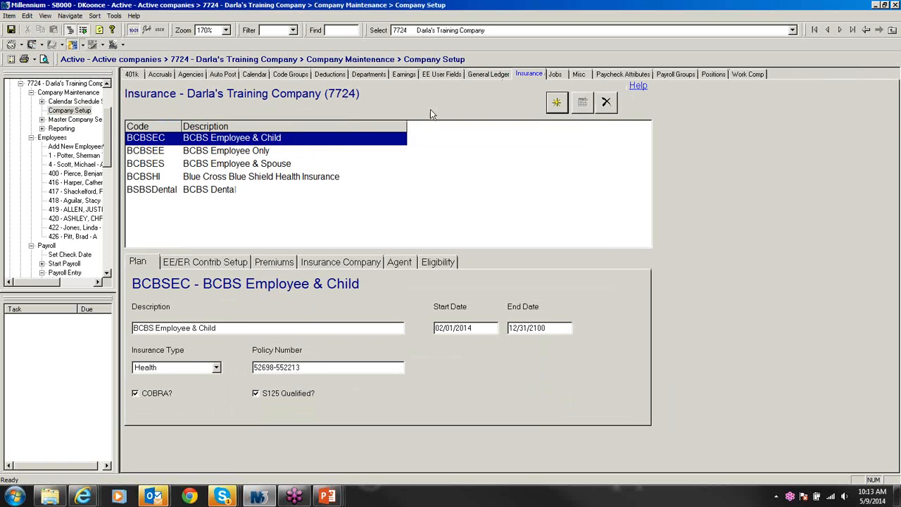
click(242, 178)
click(208, 259)
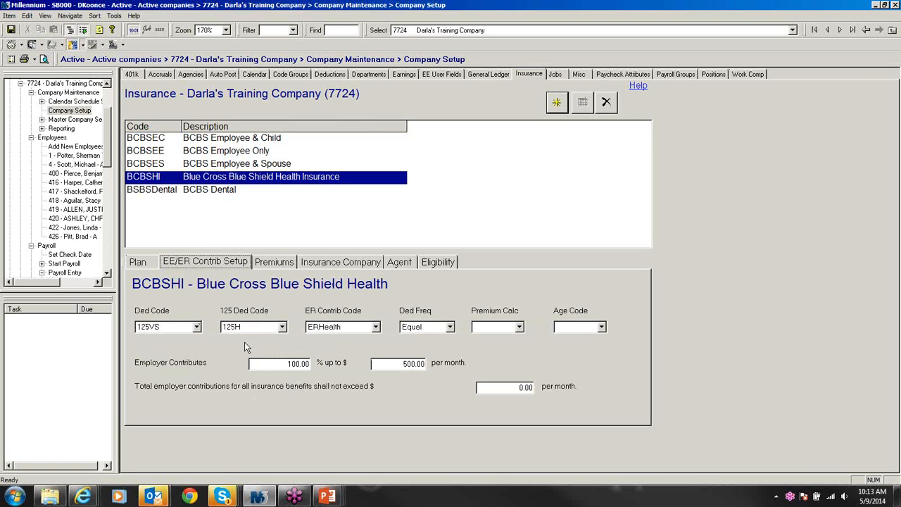
click(200, 331)
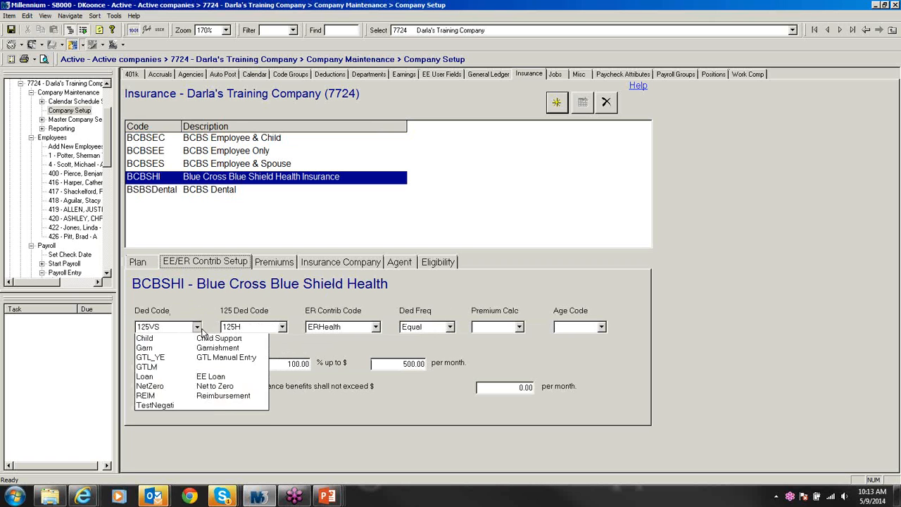
click(202, 340)
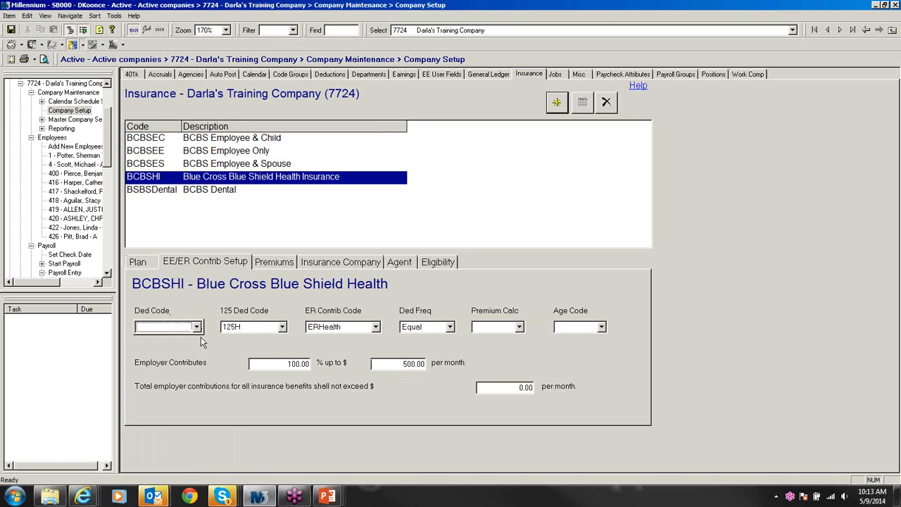
Step: Remove and re-add BCBSHI for employee 426, then go to the Employee Menu
click(76, 237)
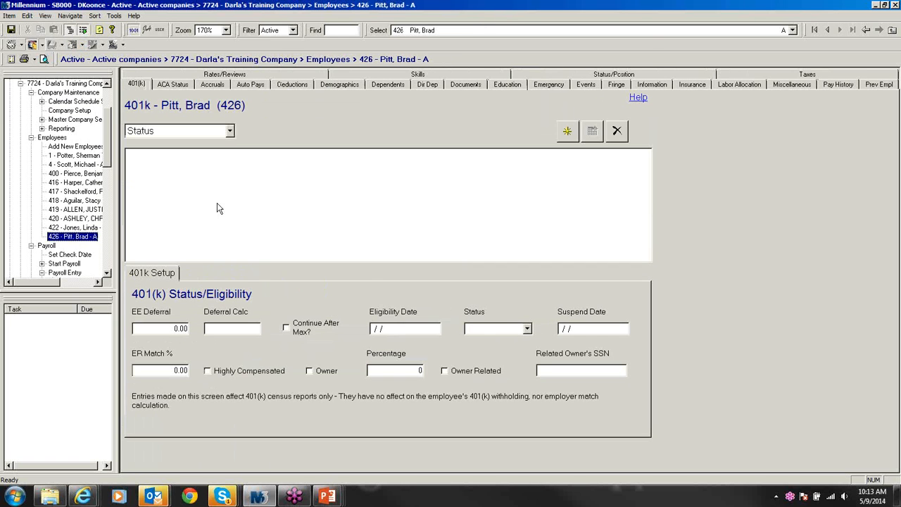
click(691, 84)
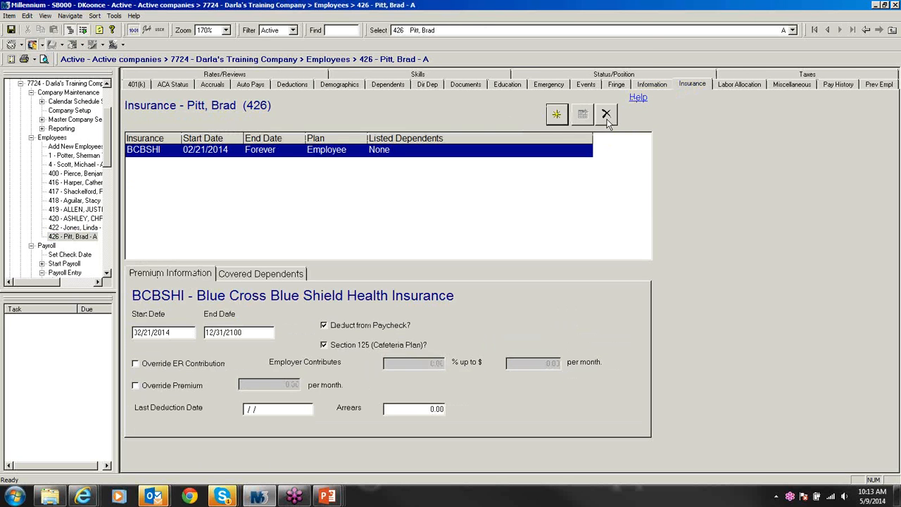
click(606, 116)
click(556, 114)
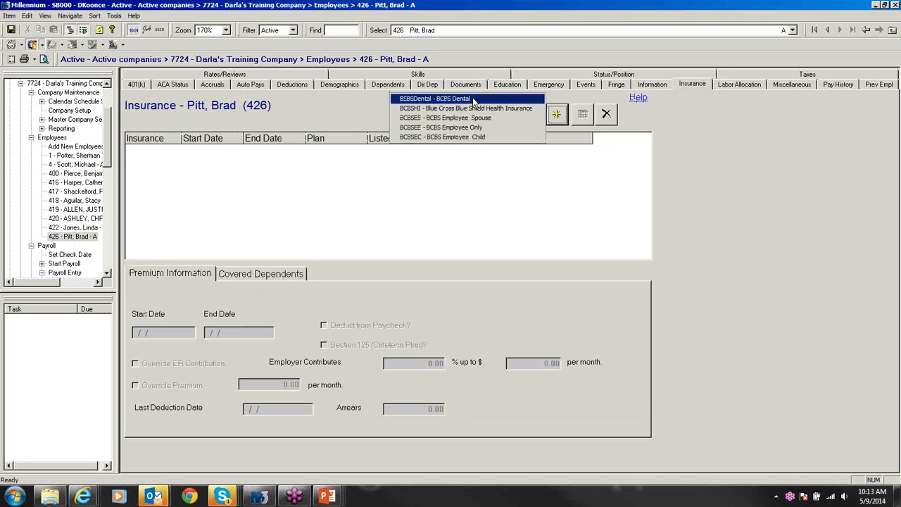
click(478, 108)
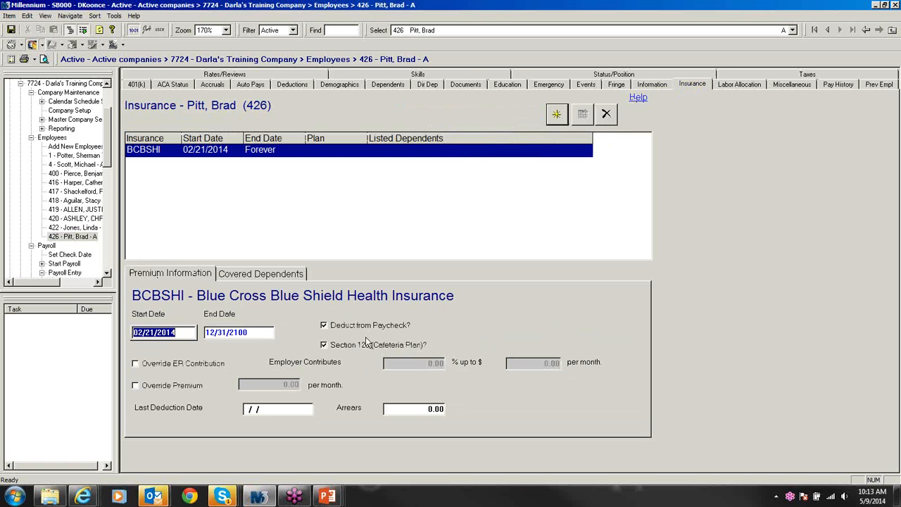
click(31, 139)
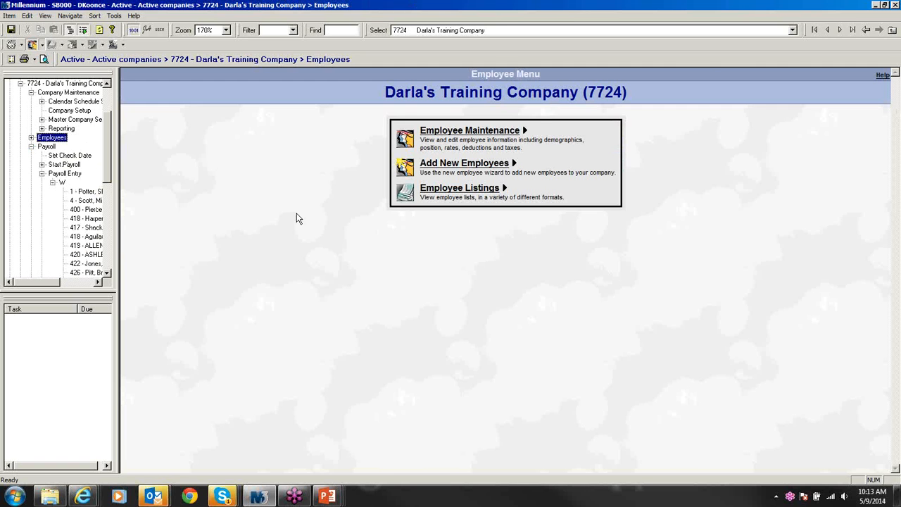
click(894, 27)
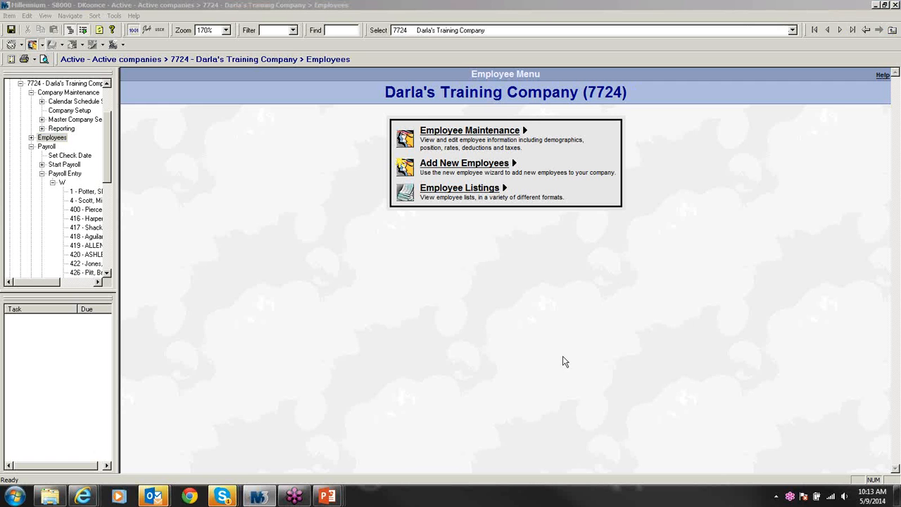
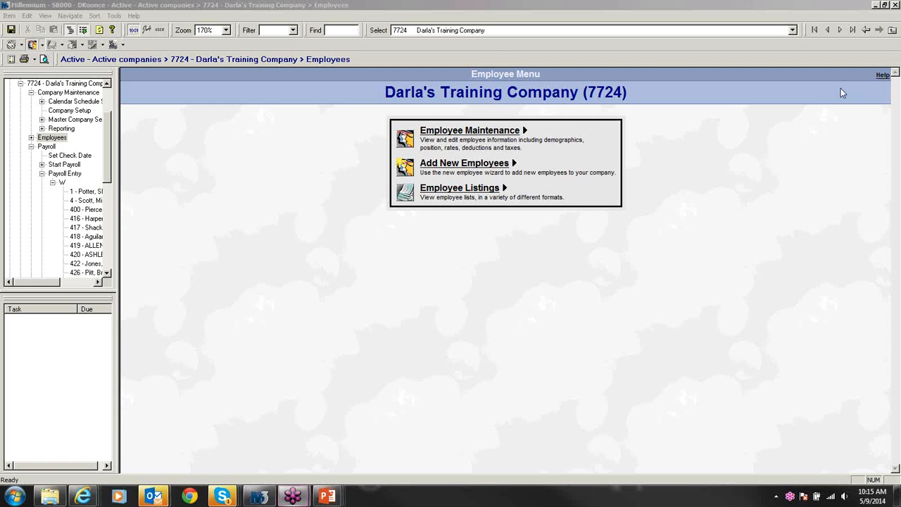
Step: Switch from employee 7724 to the Company Menu of company Z9020
click(536, 284)
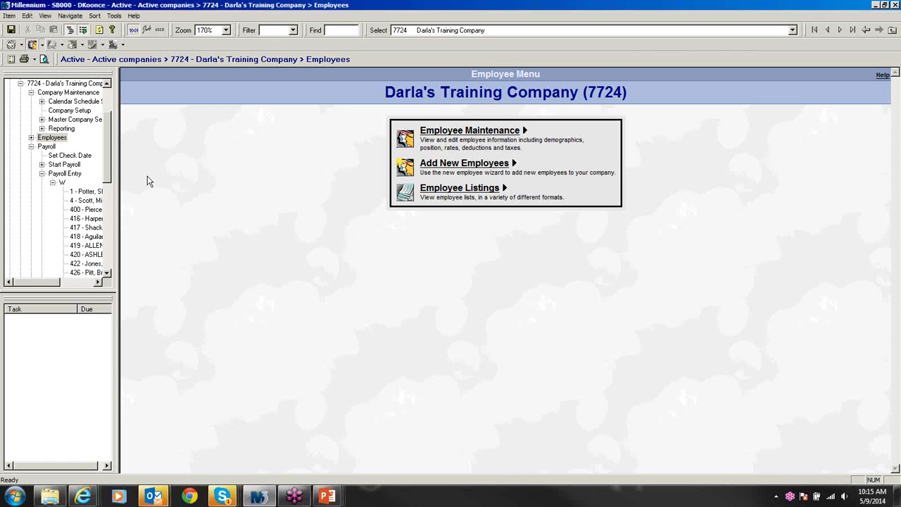
drag(108, 165, 111, 227)
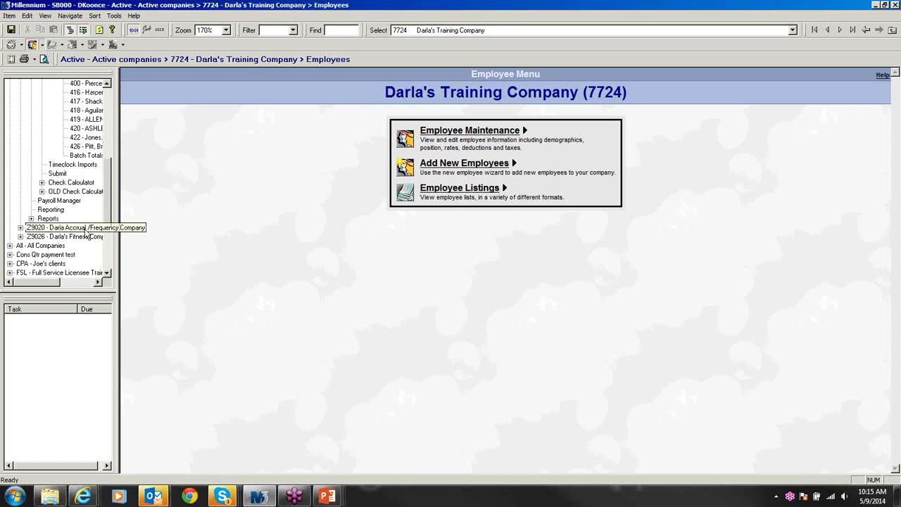
click(86, 231)
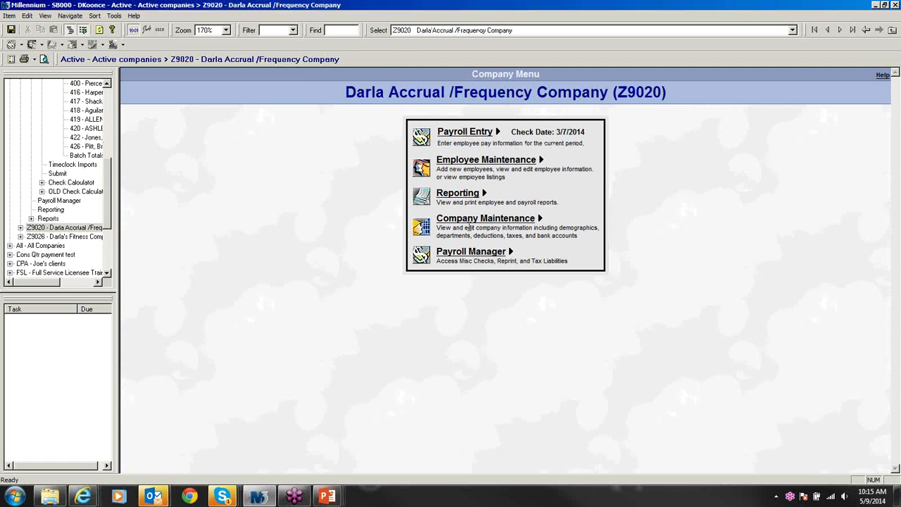
Step: Open Z9020's Company Setup and move through Deductions and Earnings to the empty Insurance page
click(469, 227)
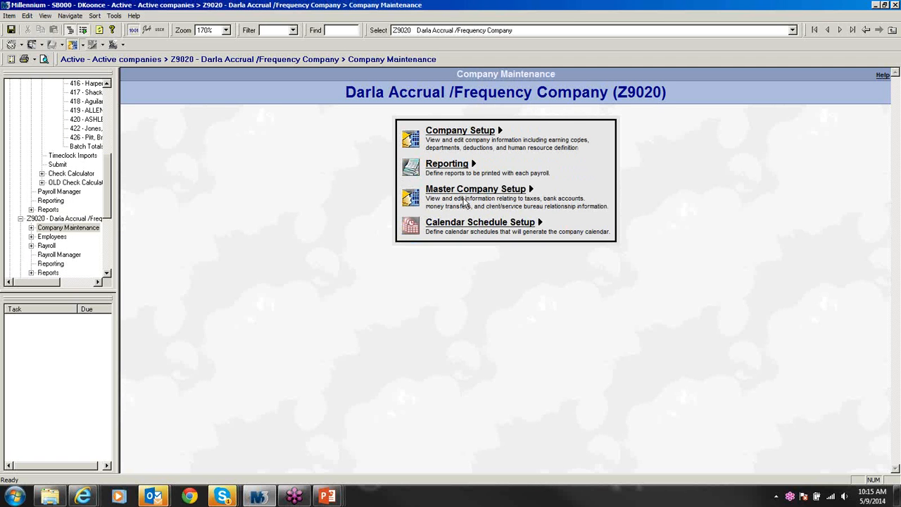
click(458, 133)
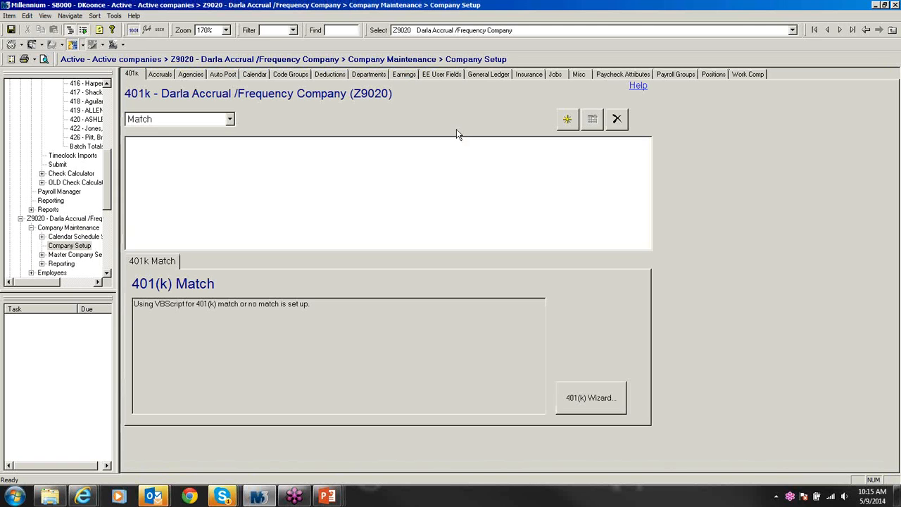
click(328, 76)
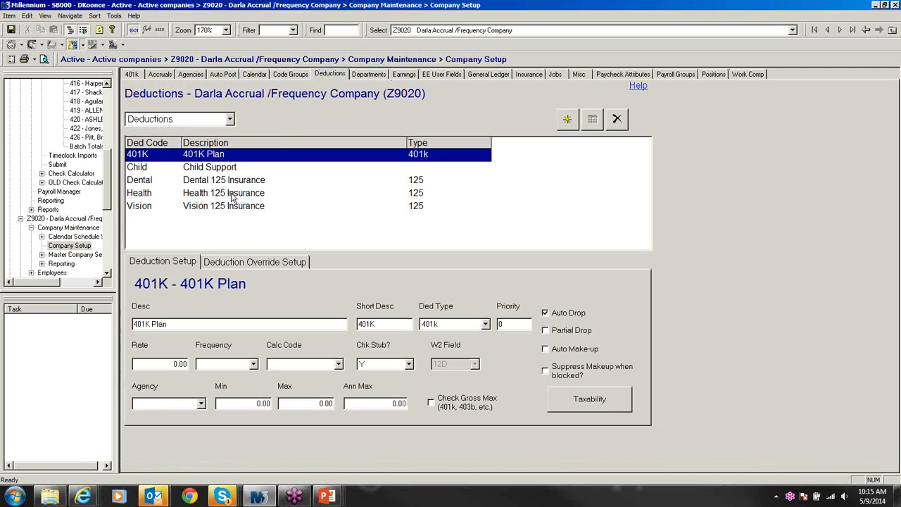
click(404, 75)
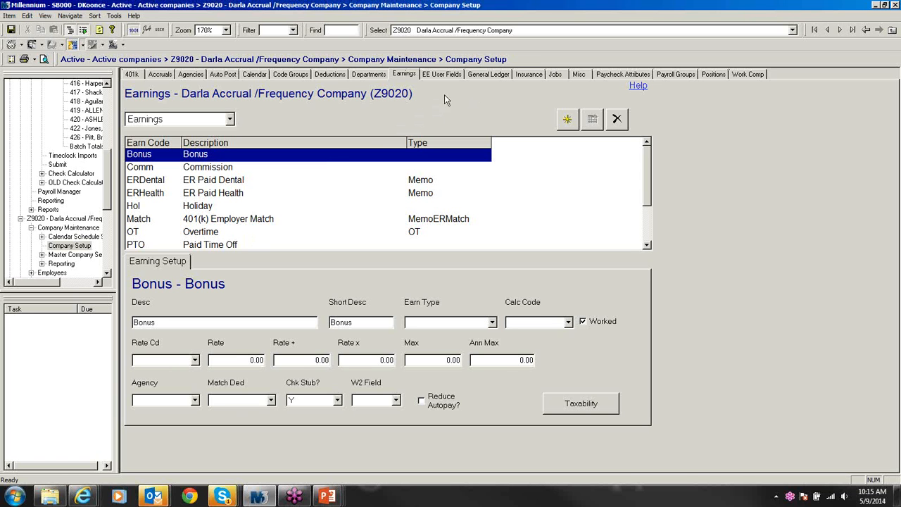
click(528, 74)
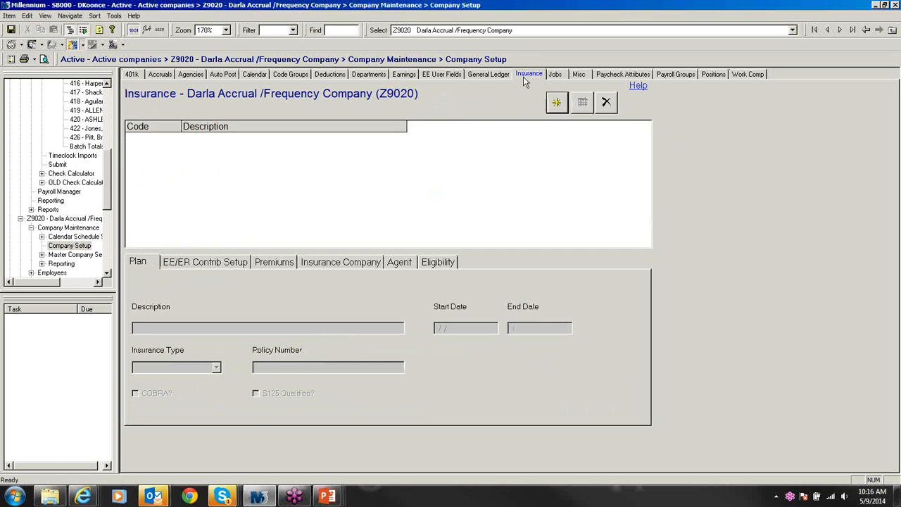
Step: Create a new insurance plan coded HEALTH, running 03/01/2014 to 12/31/2100
click(555, 104)
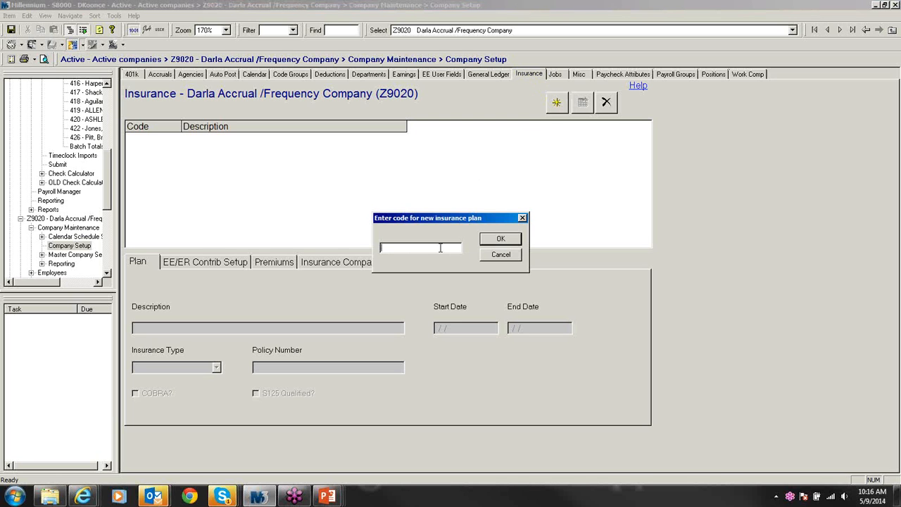
text(H)
text(B)
text(a)
key(BackSpace)
key(Caps_Lock)
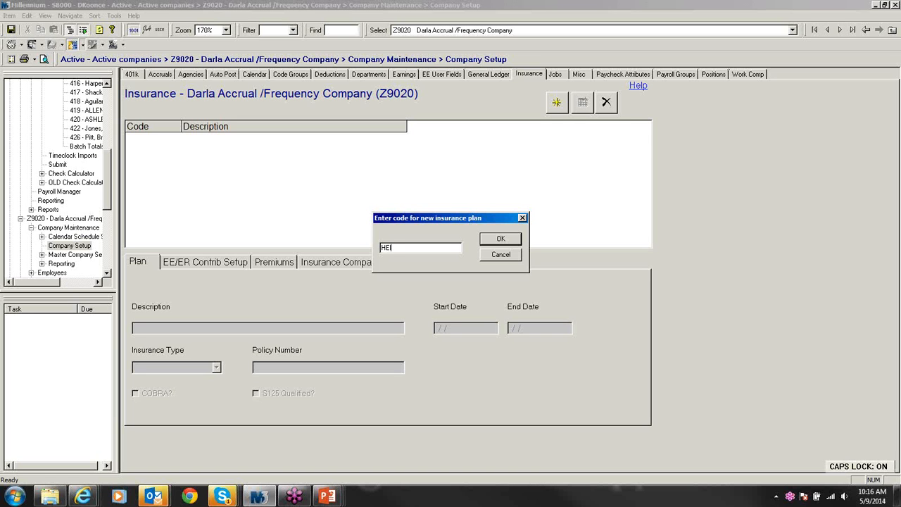
text(A)
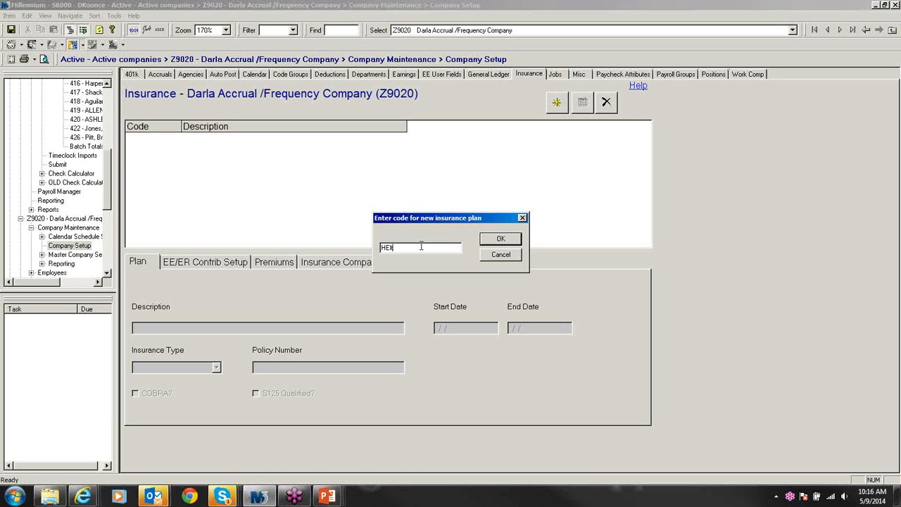
key(BackSpace)
text(aLTH)
key(BackSpace)
key(BackSpace)
key(BackSpace)
key(BackSpace)
key(BackSpace)
text(ea)
key(Caps_Lock)
key(BackSpace)
key(BackSpace)
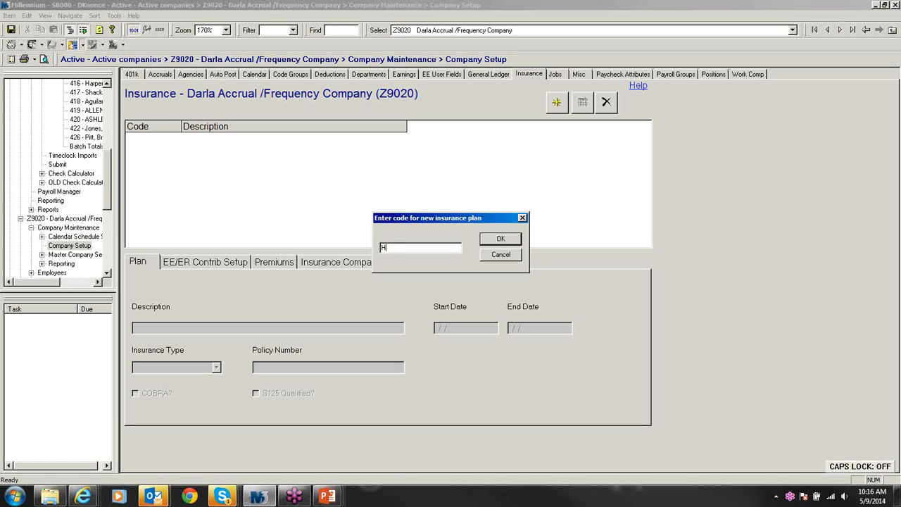
text(ea)
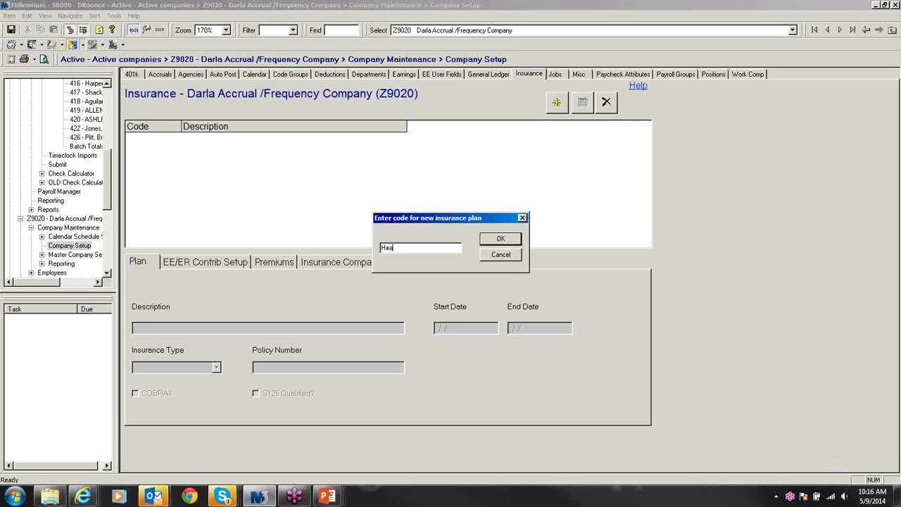
key(BackSpace)
key(BackSpace)
key(Caps_Lock)
text(EALTH)
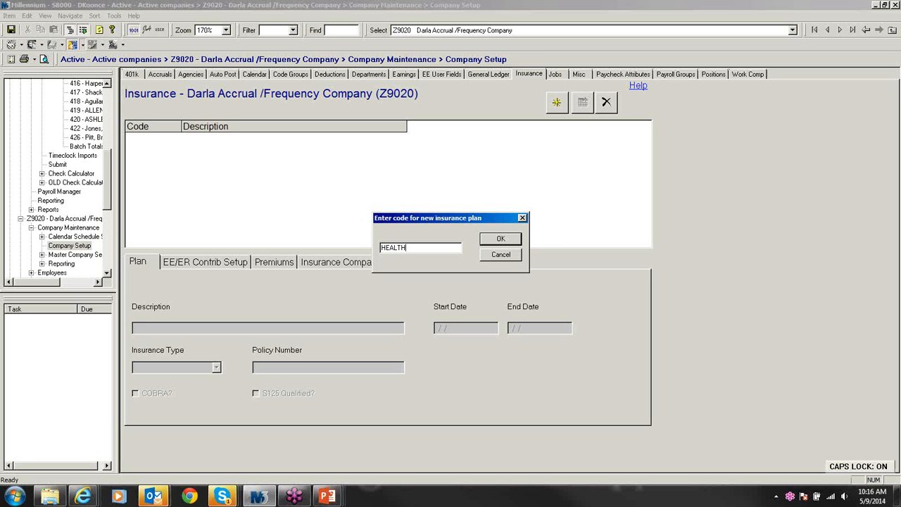
key(Caps_Lock)
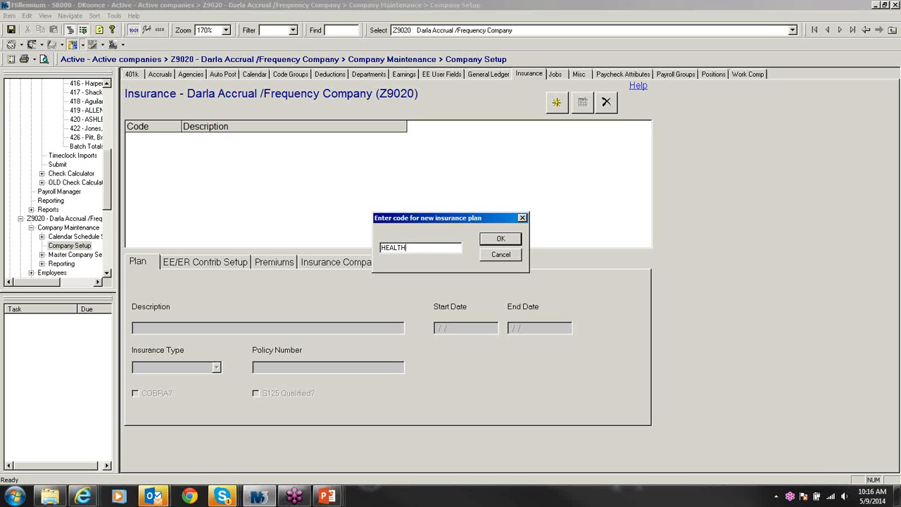
click(501, 240)
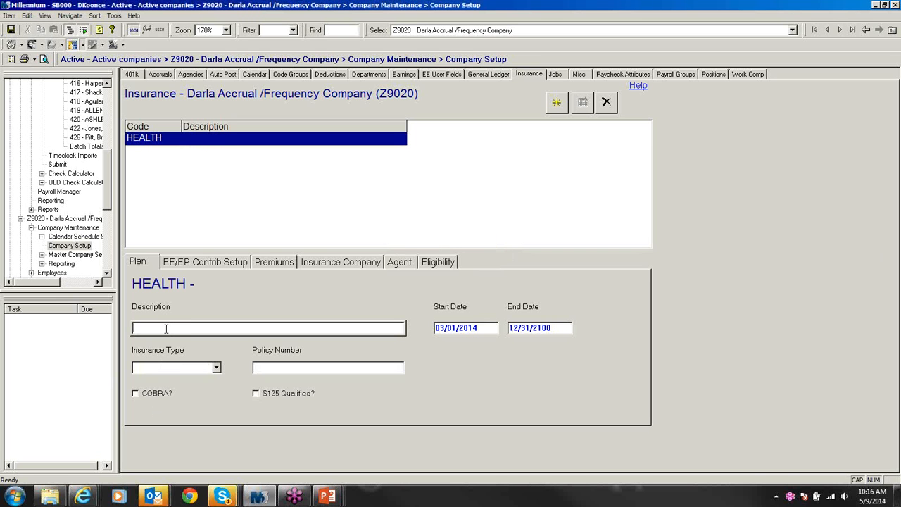
Step: Enter 'Health Insurance' as the plan description, correcting its capitalisation
key(Caps_Lock)
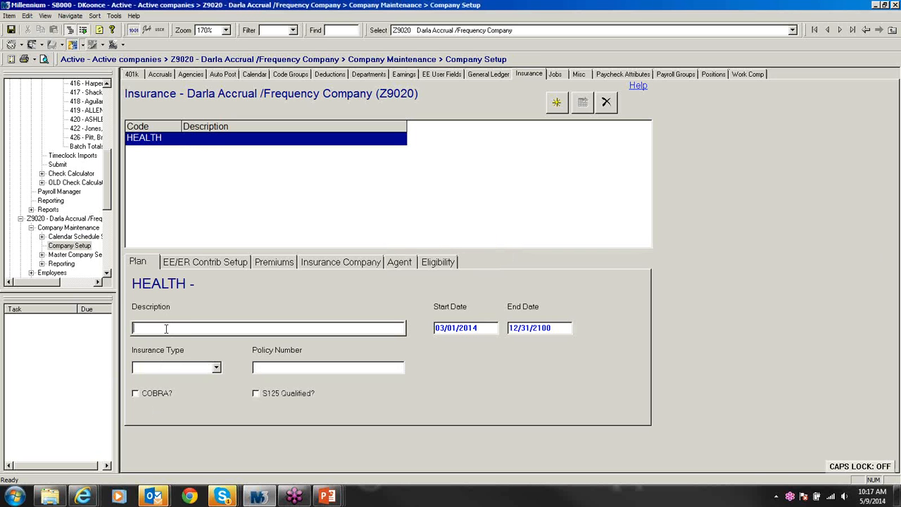
text(HEalth Insurance)
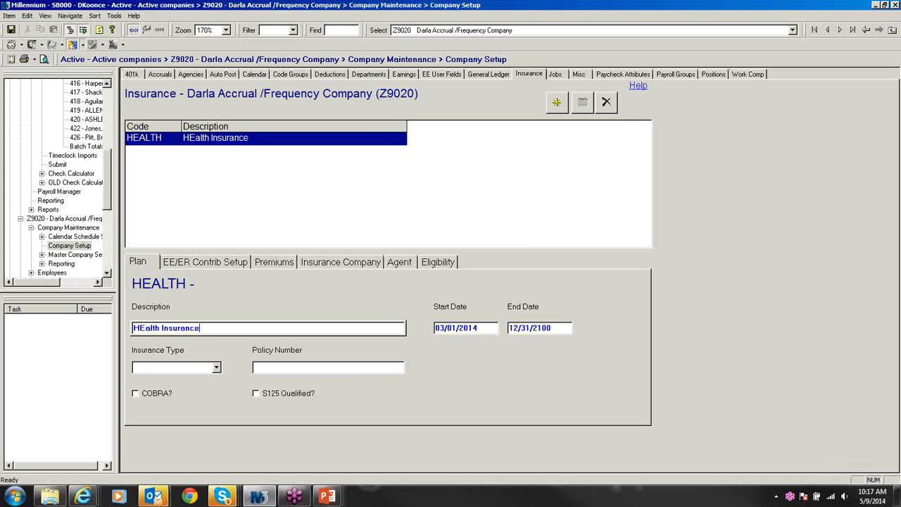
click(149, 328)
key(BackSpace)
key(BackSpace)
key(BackSpace)
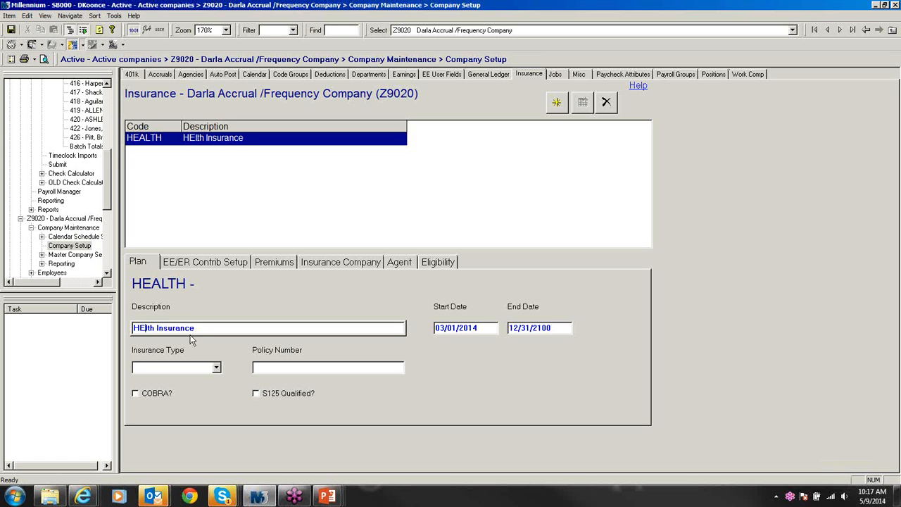
text(ea)
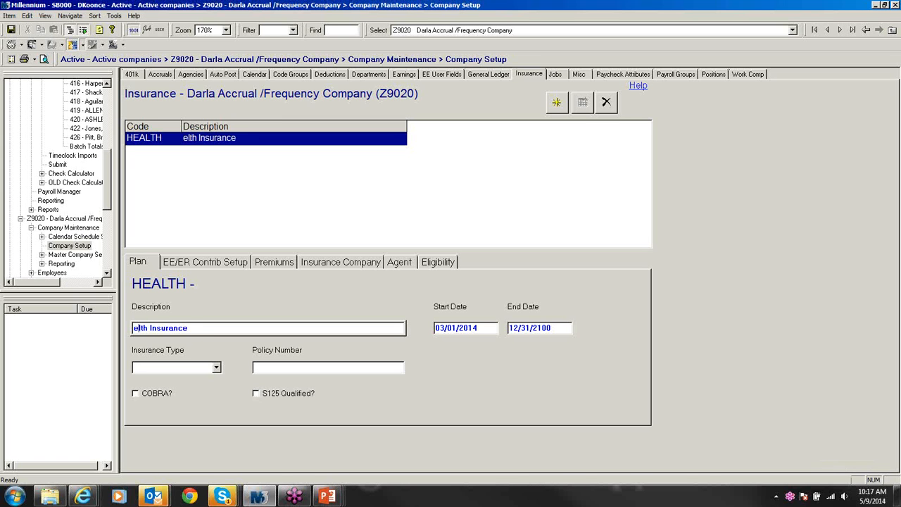
key(BackSpace)
key(BackSpace)
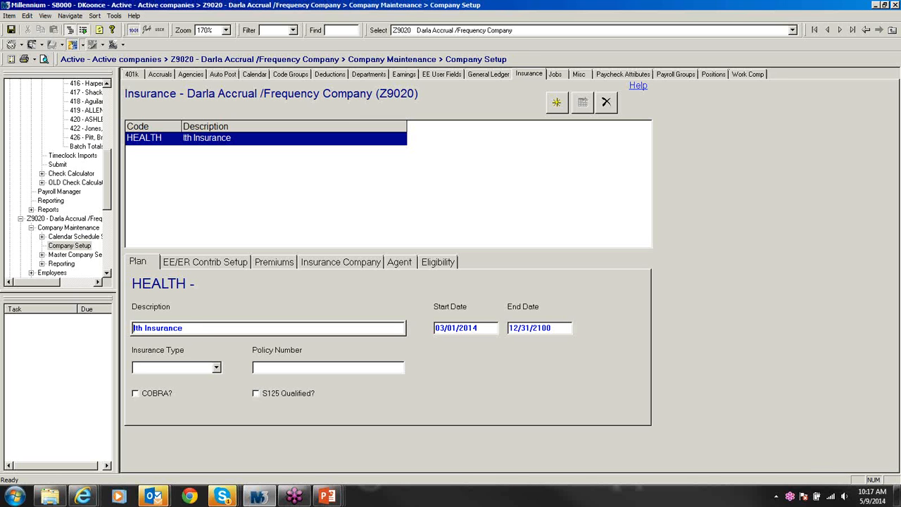
text(Hea)
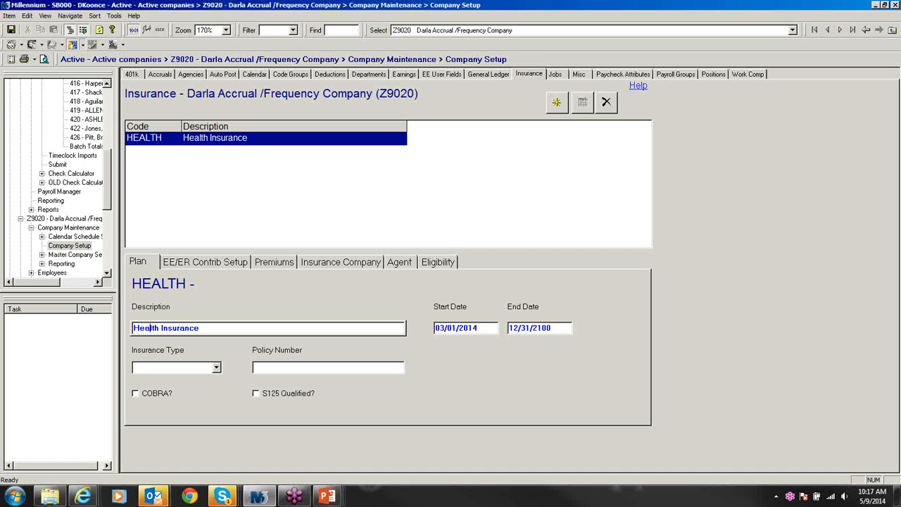
click(217, 329)
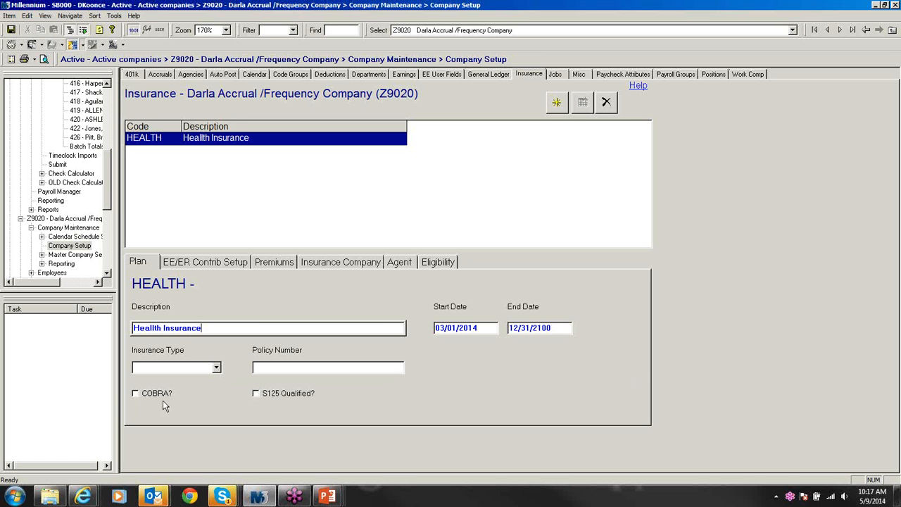
Step: Mark the plan COBRA and S125 qualified and set its insurance type to Health
click(135, 394)
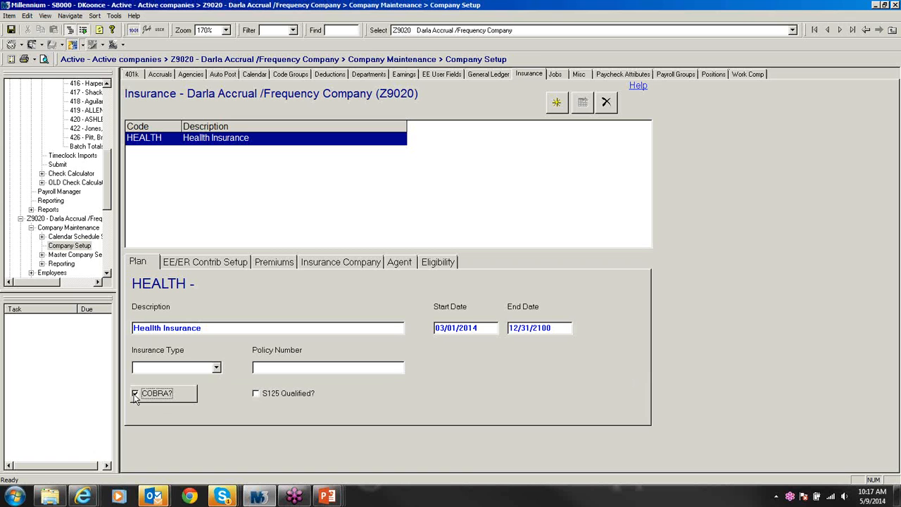
click(256, 394)
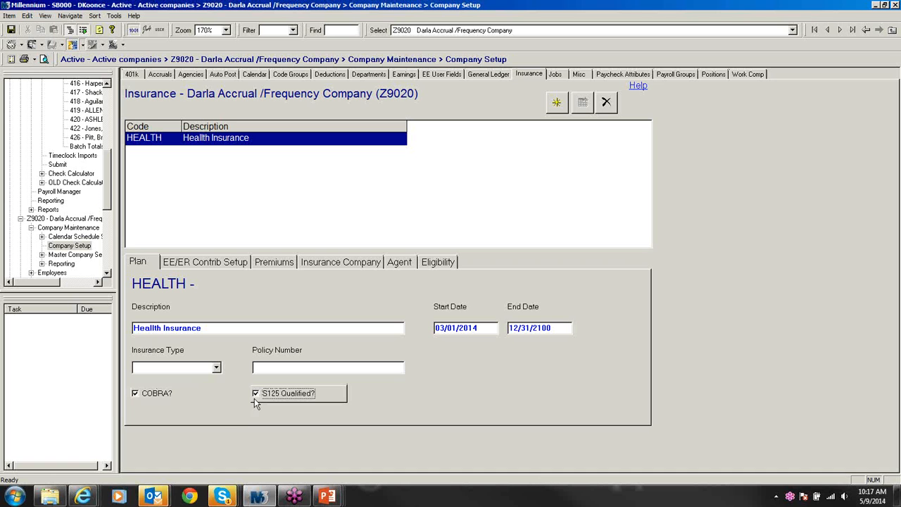
click(216, 368)
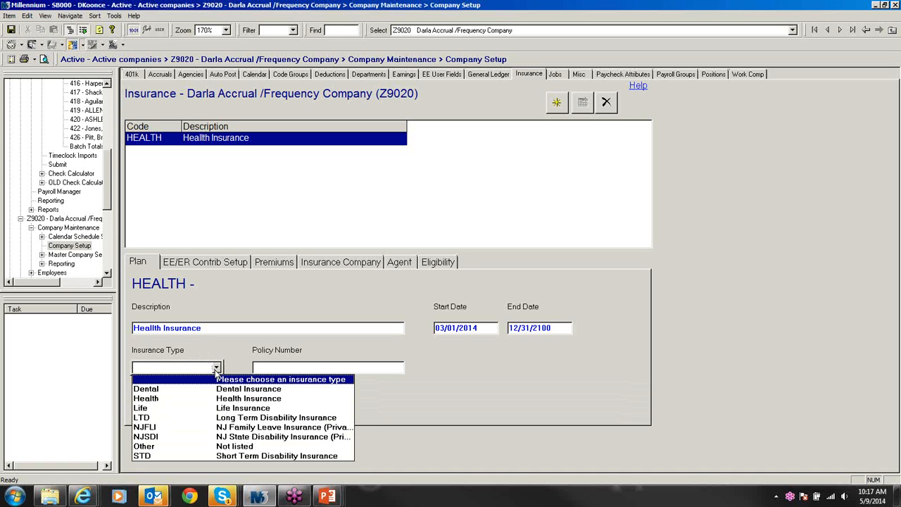
click(229, 402)
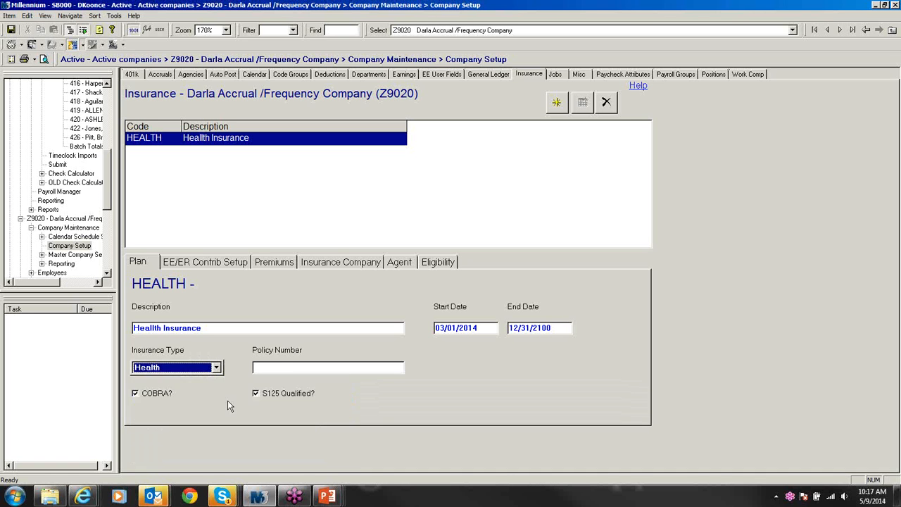
click(270, 369)
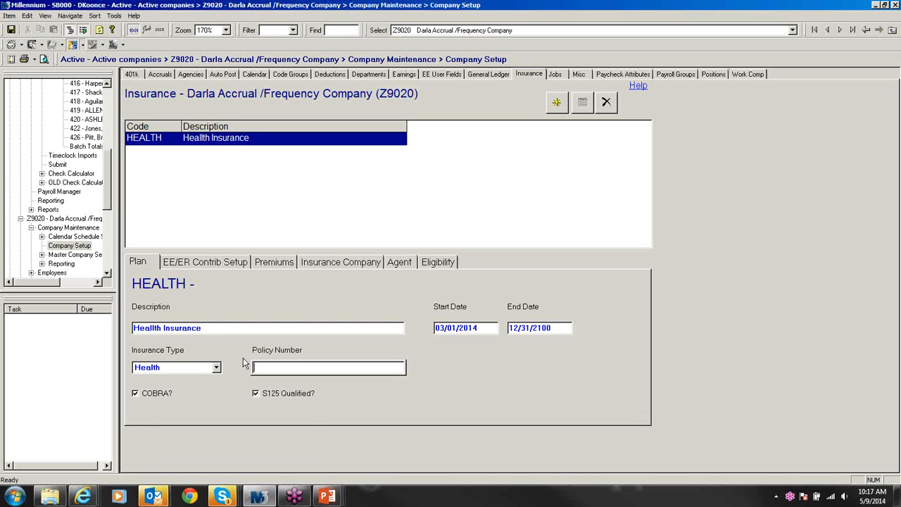
Step: Set the 125 code to Health, ER code to ERHealth and deduction frequency to Equal
click(202, 264)
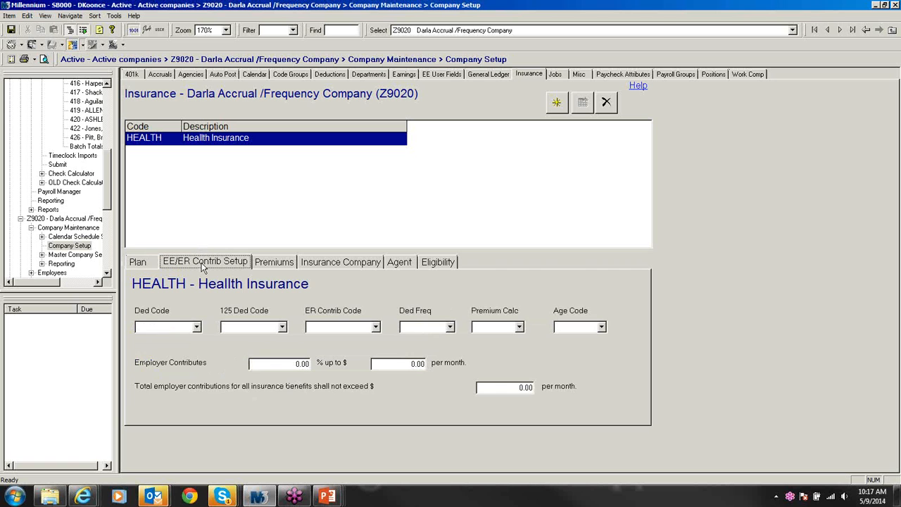
click(146, 265)
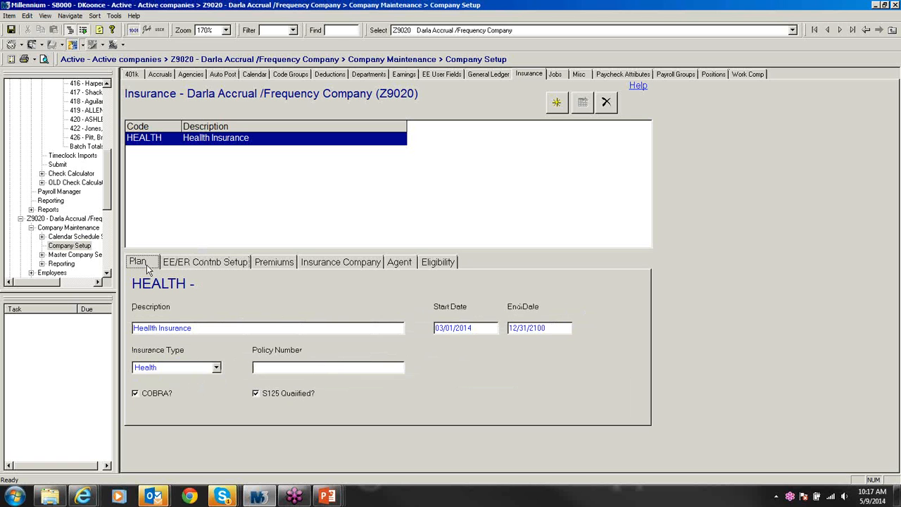
click(172, 266)
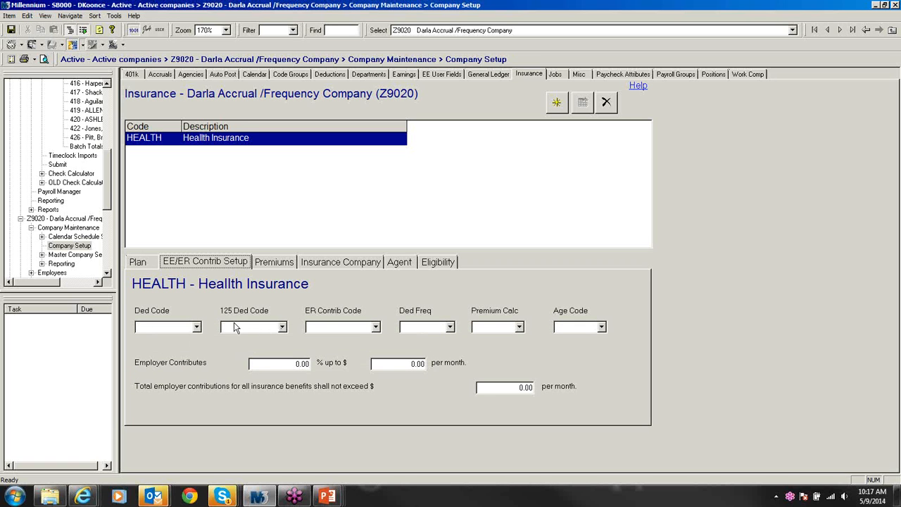
click(268, 328)
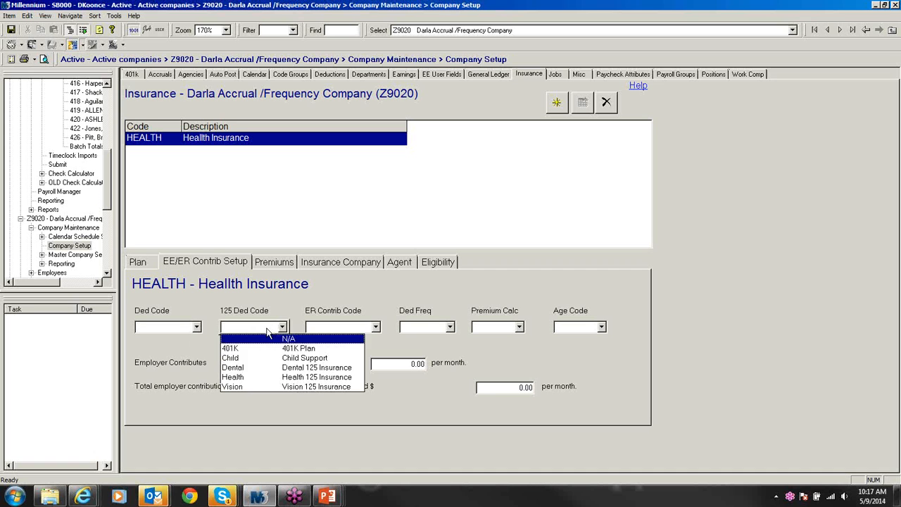
click(269, 378)
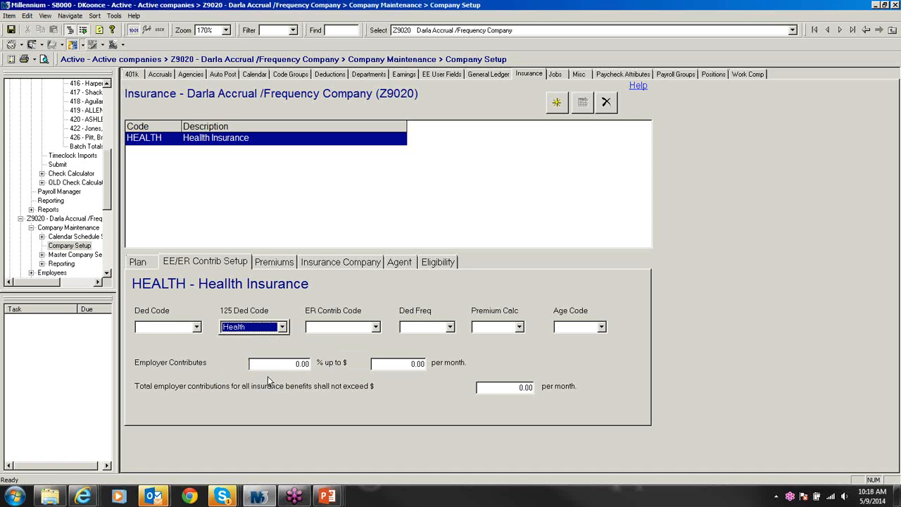
click(361, 328)
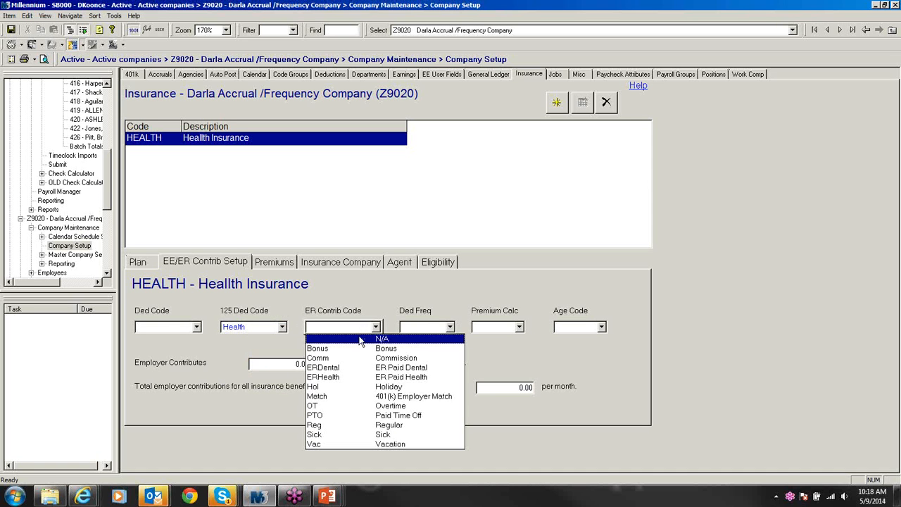
click(359, 377)
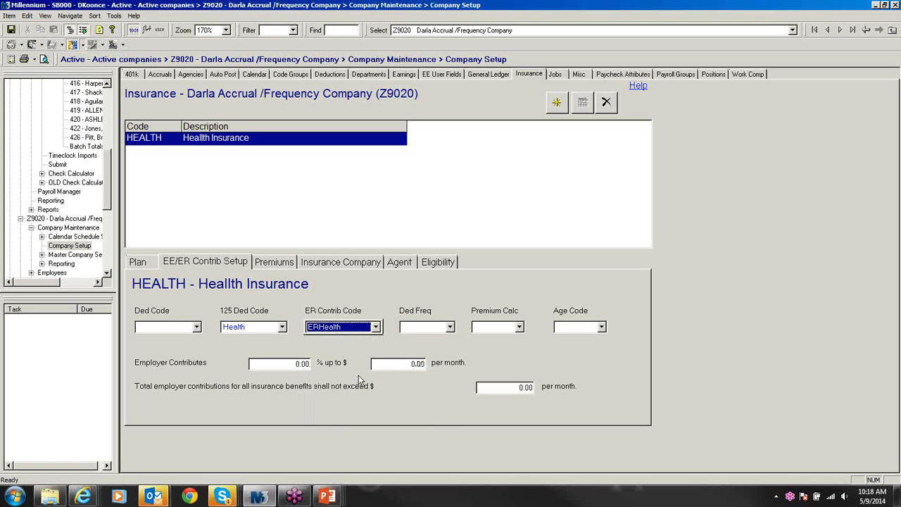
click(427, 329)
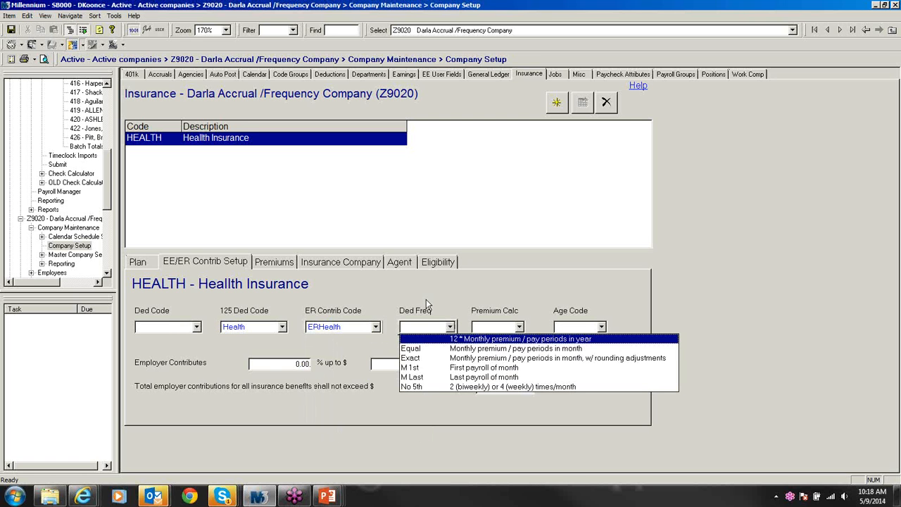
click(425, 349)
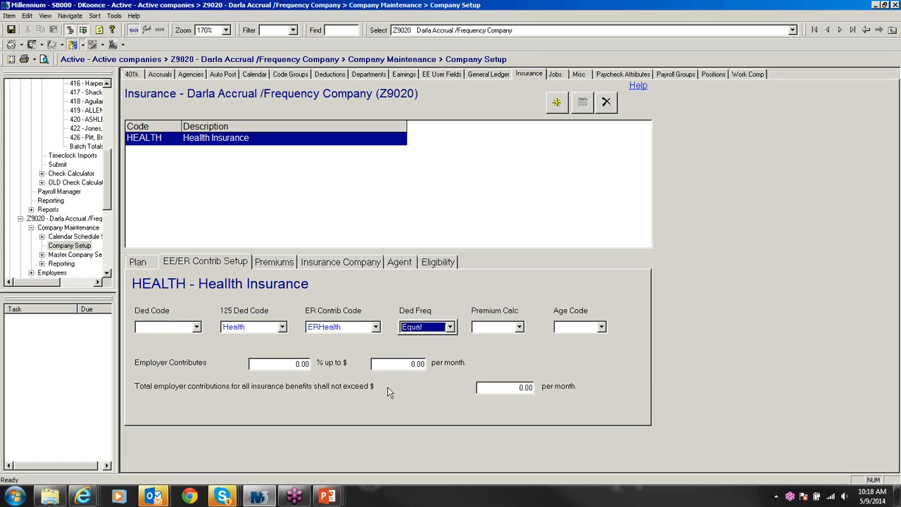
Step: Set the employer contribution to 80% capped at $400.00 monthly and save
click(294, 362)
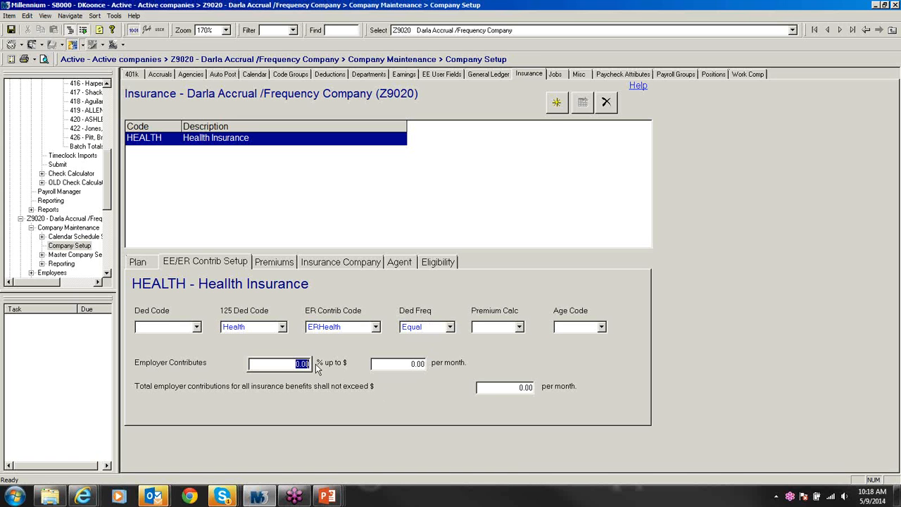
text(80)
click(395, 365)
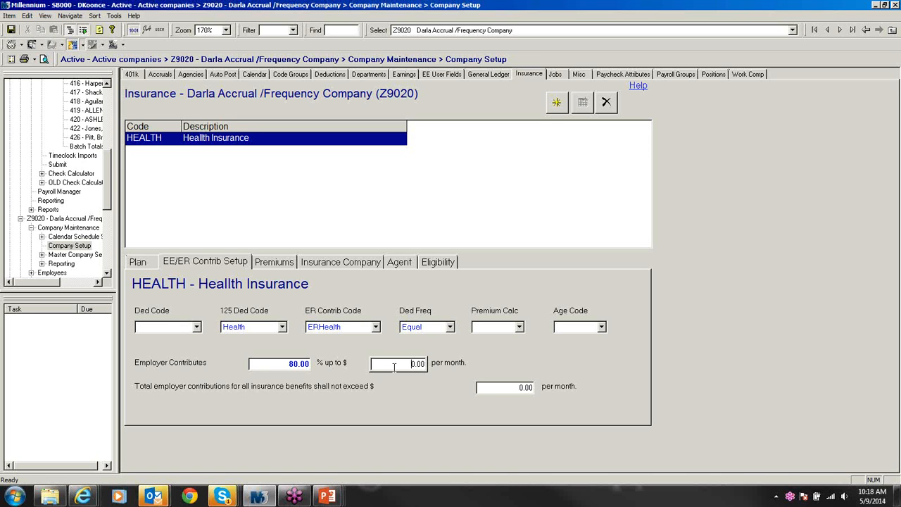
drag(394, 366, 428, 368)
text(400.0)
click(479, 388)
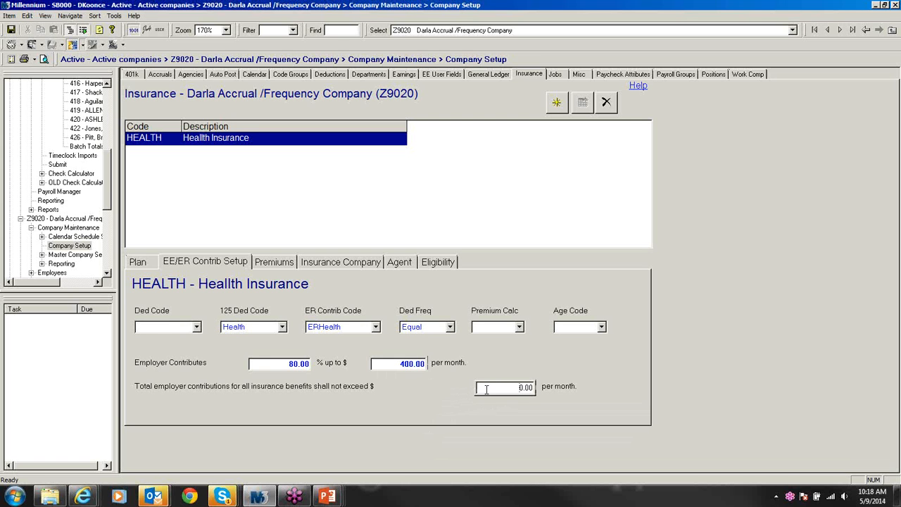
key(ctrl+s)
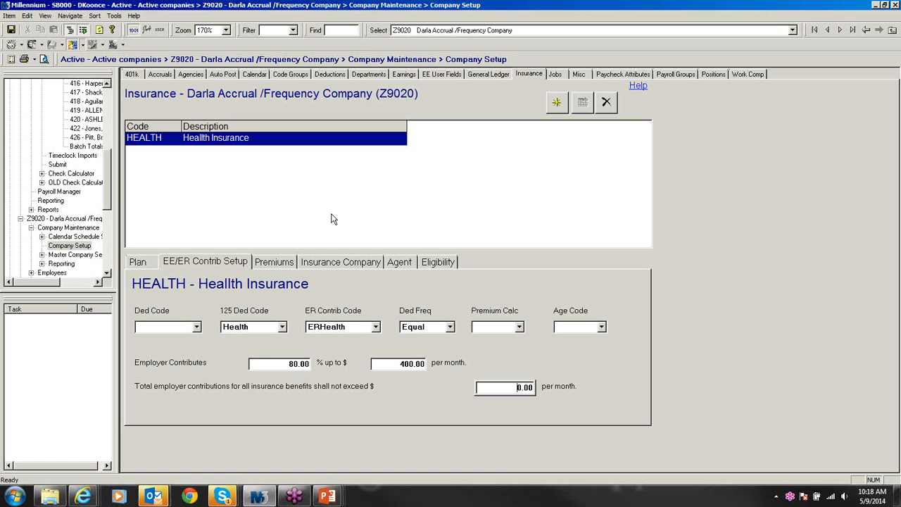
click(286, 264)
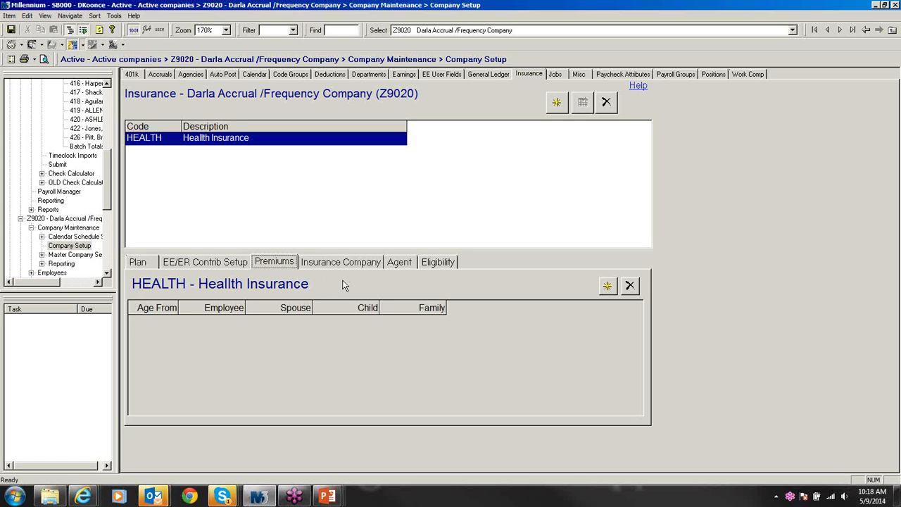
Step: Add an age-0 premium row with Employee 400.00 and Spouse 500.00
click(607, 287)
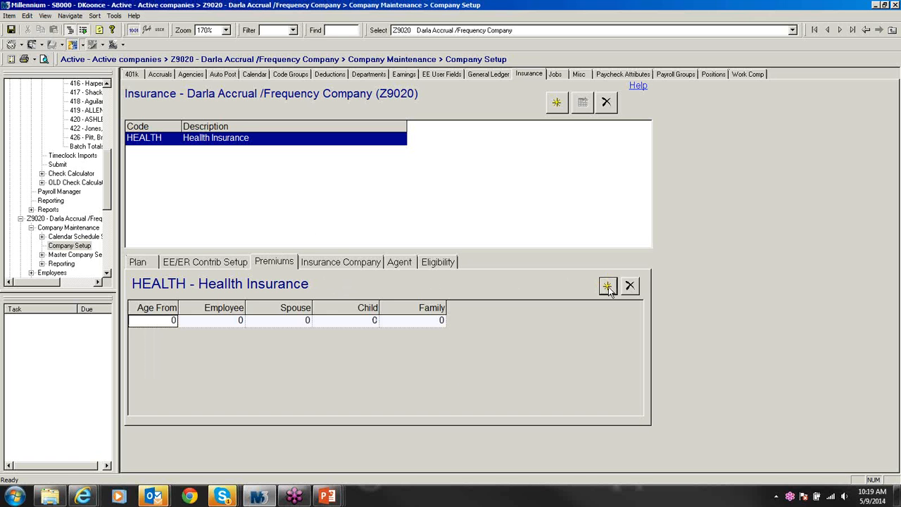
click(205, 323)
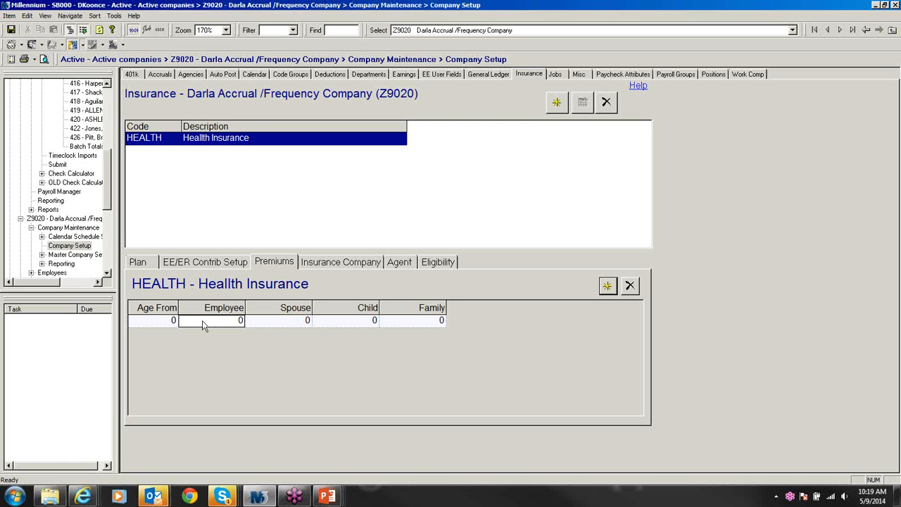
text(400.00)
click(260, 327)
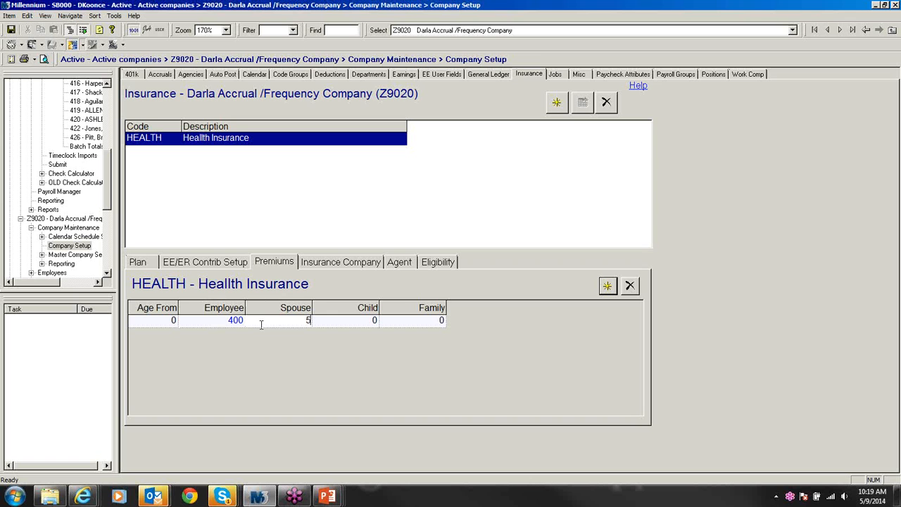
text(500.00)
click(352, 326)
text(700.00)
Step: Clear the Child premium to 0, enter Family 700.00, and save the row
click(332, 320)
text(0000)
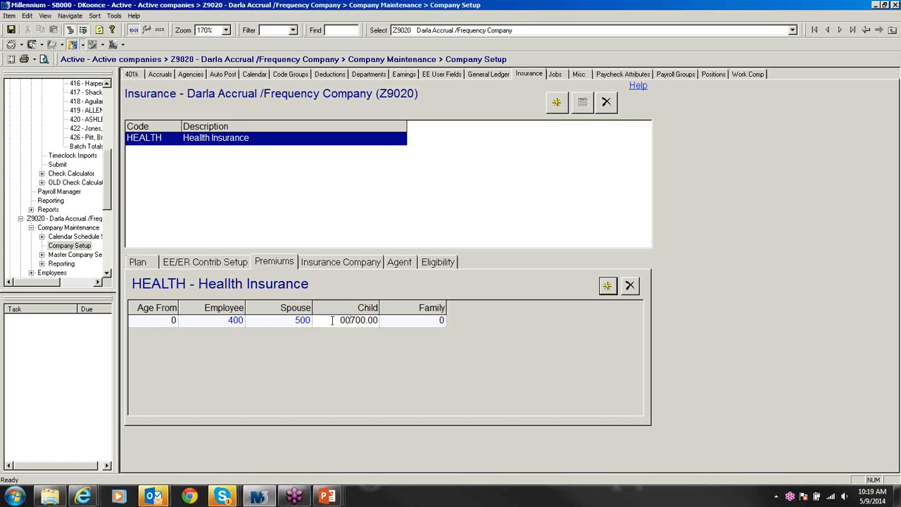
key(Delete)
key(Delete)
key(Delete)
key(Delete)
key(Delete)
click(394, 323)
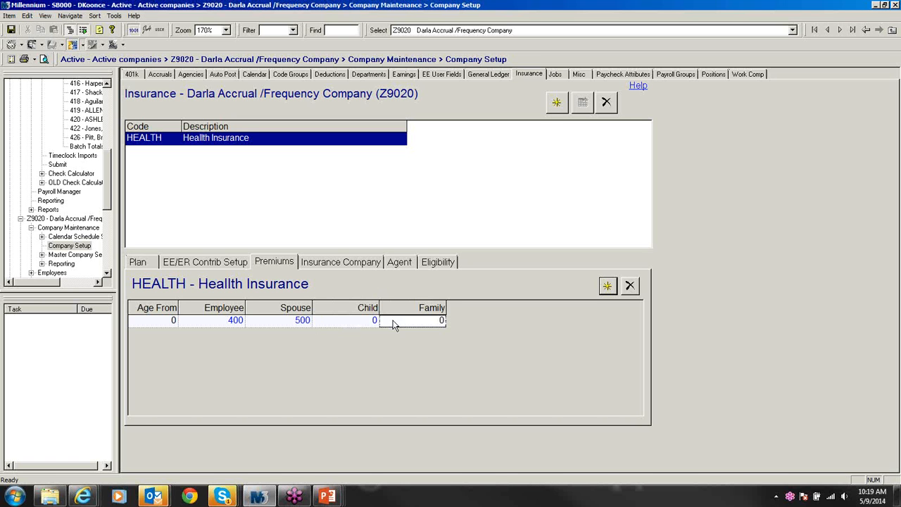
click(393, 320)
text(700.00)
key(Return)
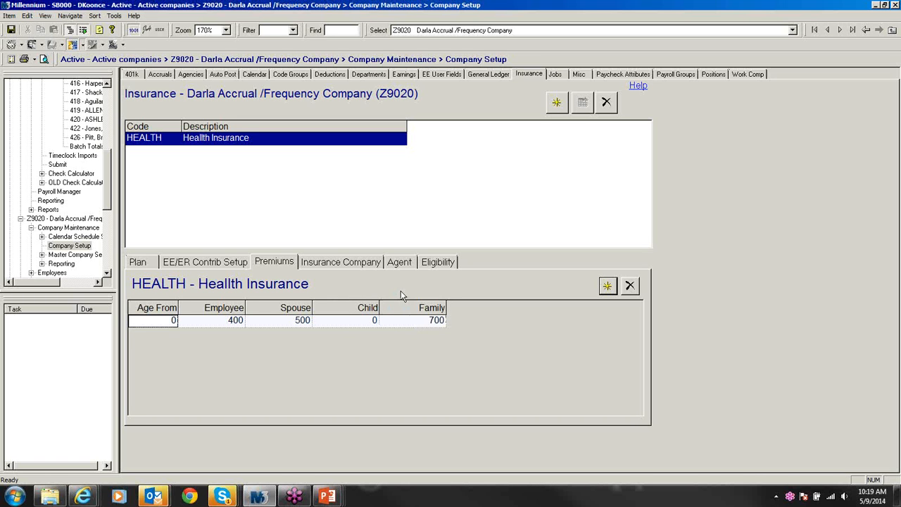
Step: Review the HEALTH plan's Insurance Company, Agent and Eligibility pages
click(350, 265)
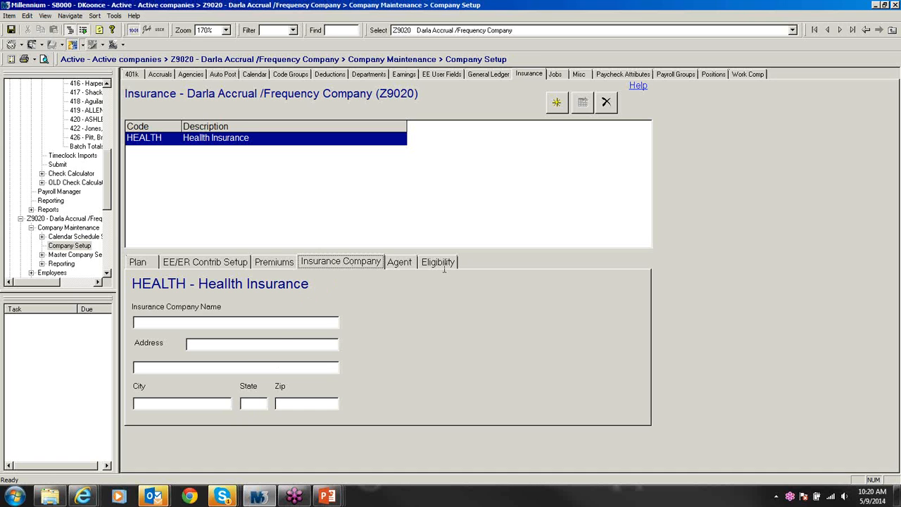
click(408, 266)
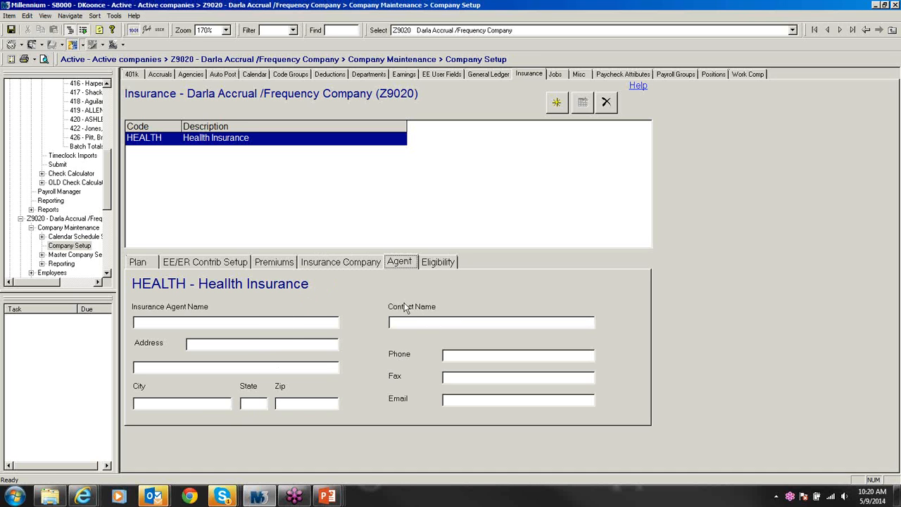
click(433, 264)
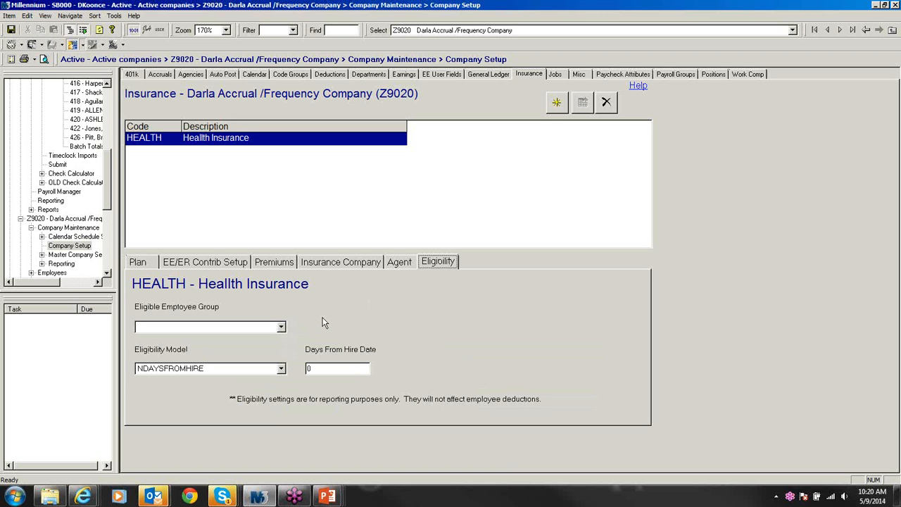
Step: Leave the employee group blank and NDAYSFROMHIRE as eligibility model, then return to the Plan page
click(280, 328)
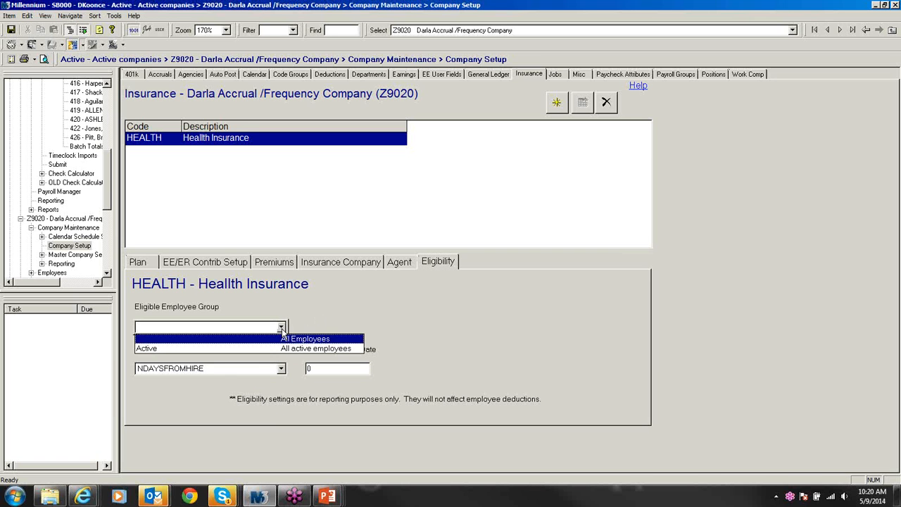
click(281, 328)
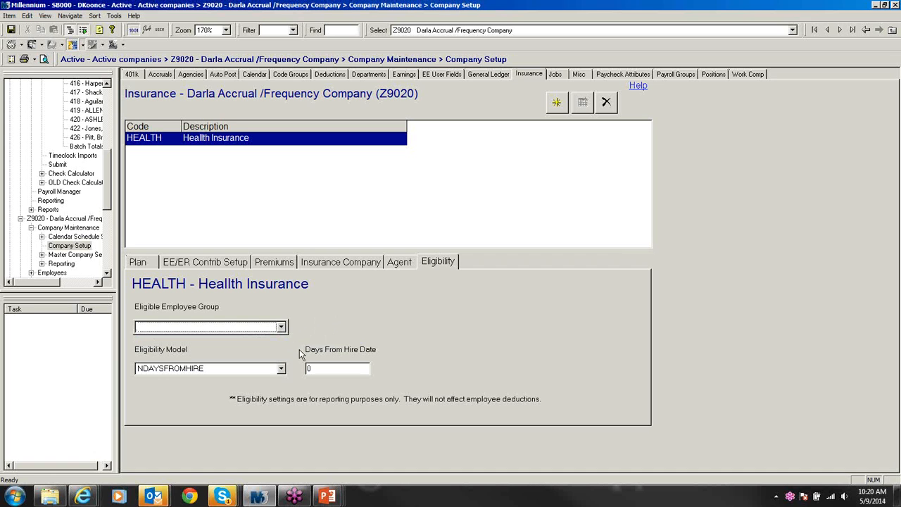
click(281, 369)
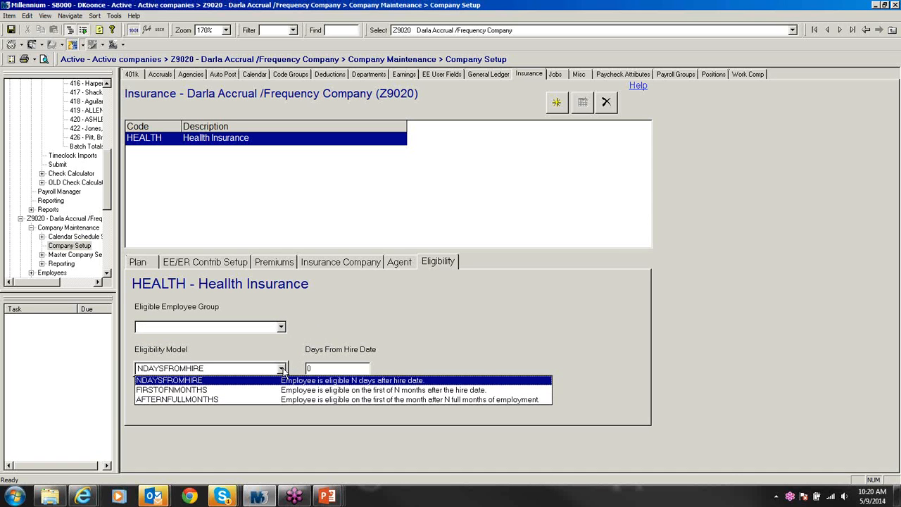
click(282, 370)
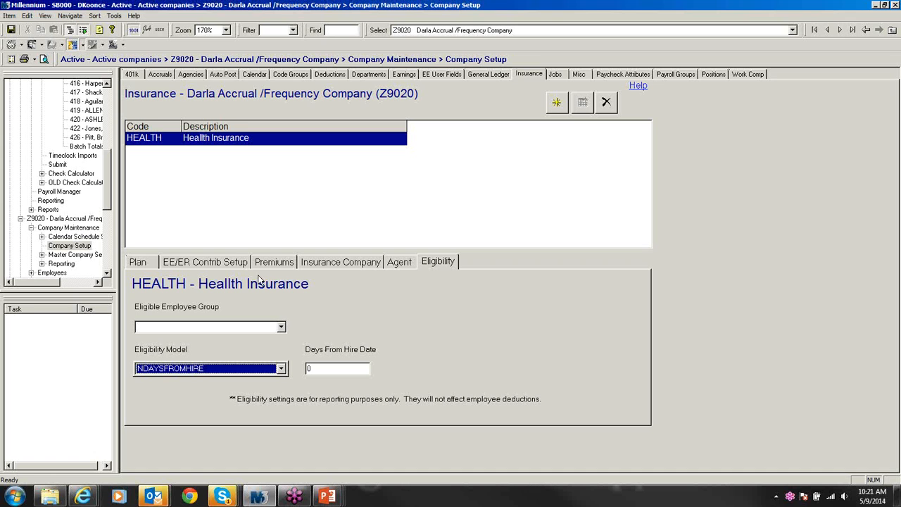
click(151, 268)
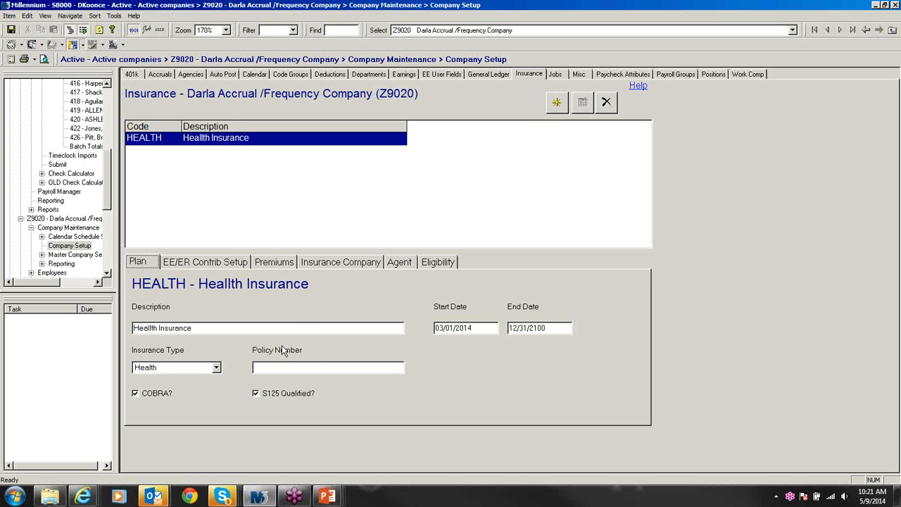
Step: Enroll the first employee in HEALTH - Health Insurance starting 03/07/2014
click(107, 273)
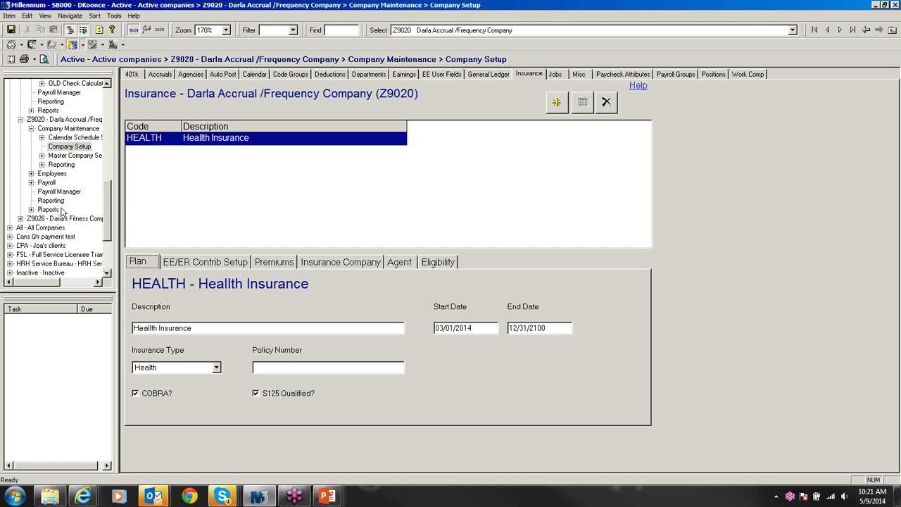
click(32, 173)
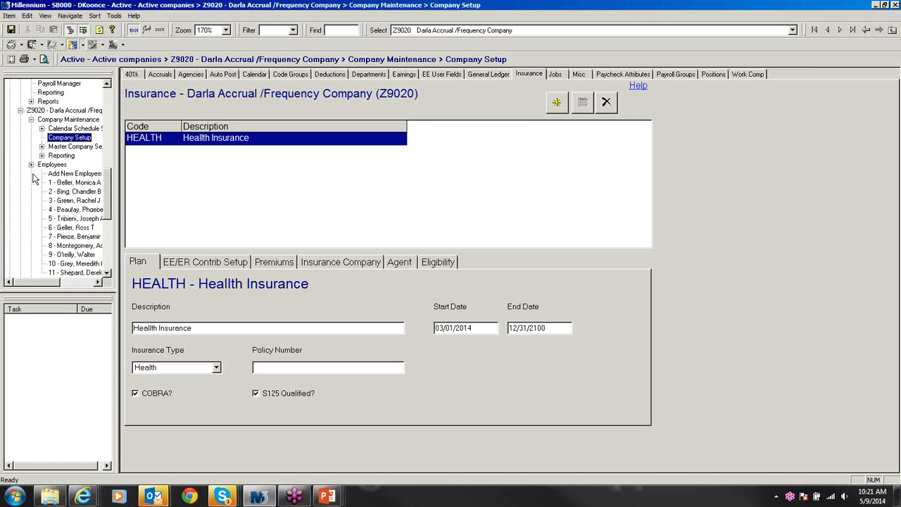
click(62, 184)
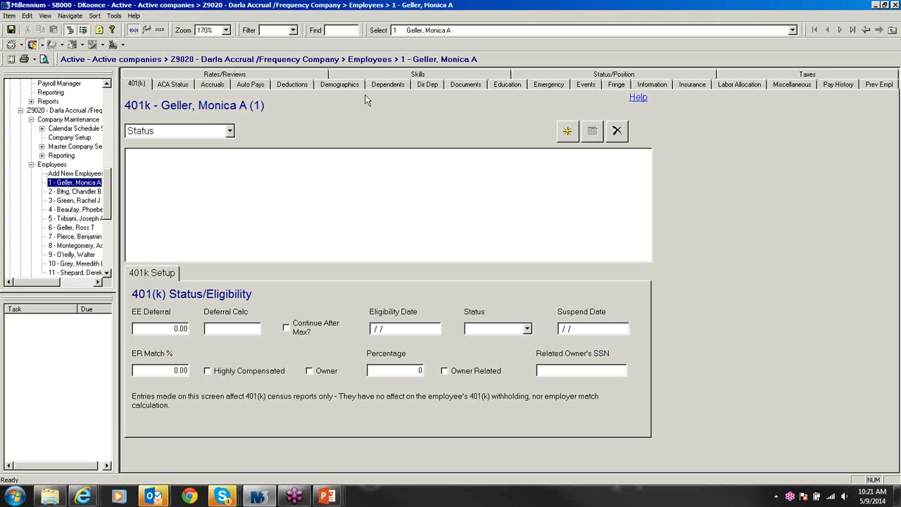
click(690, 85)
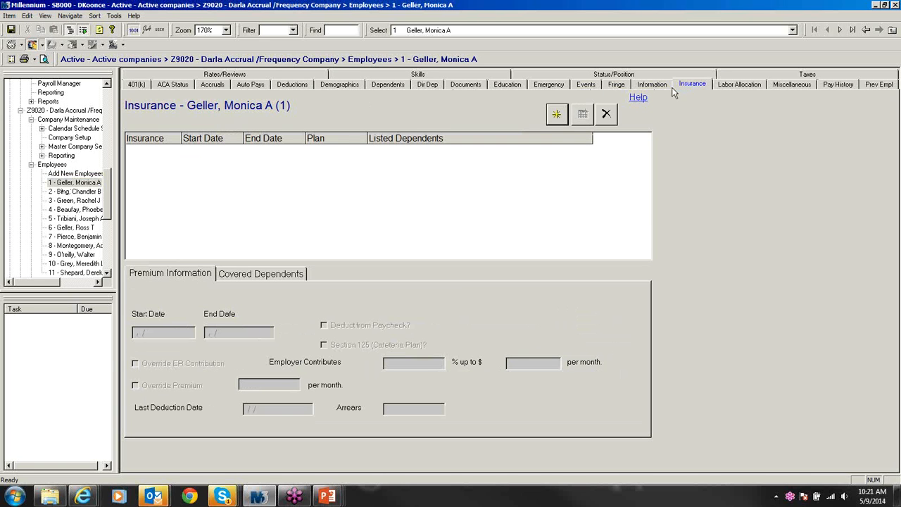
click(559, 114)
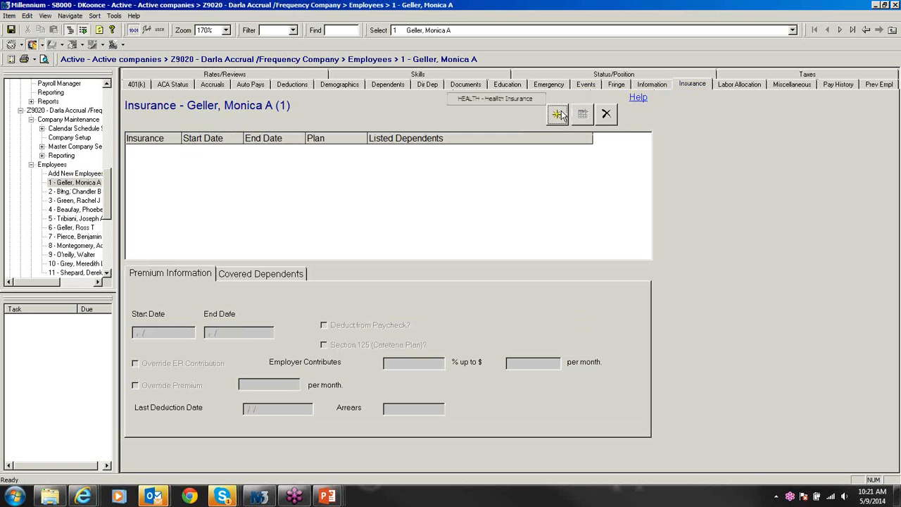
click(512, 98)
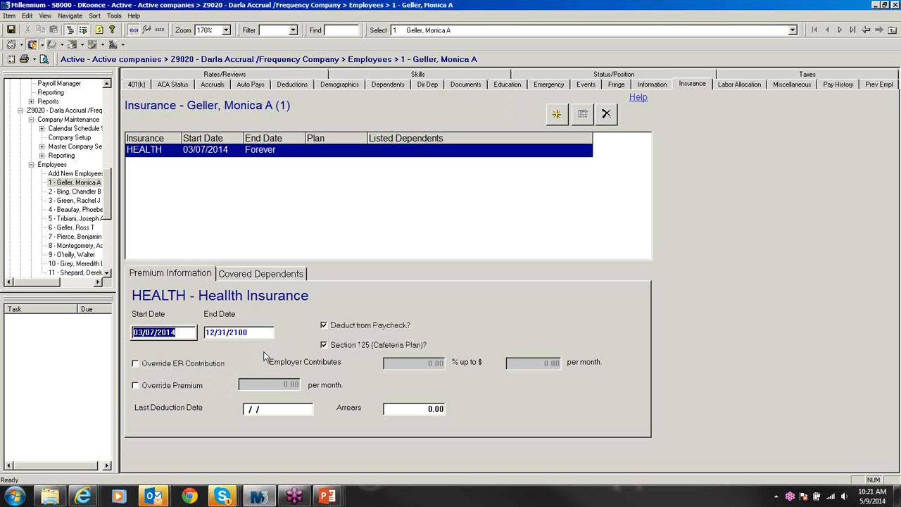
Step: Check the enrollment's covered dependents and premium details, then open the second employee
click(264, 275)
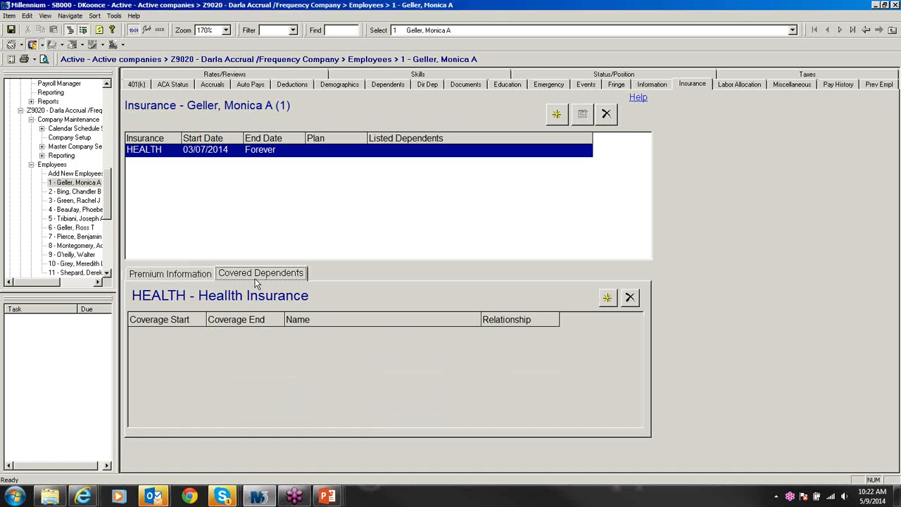
click(204, 274)
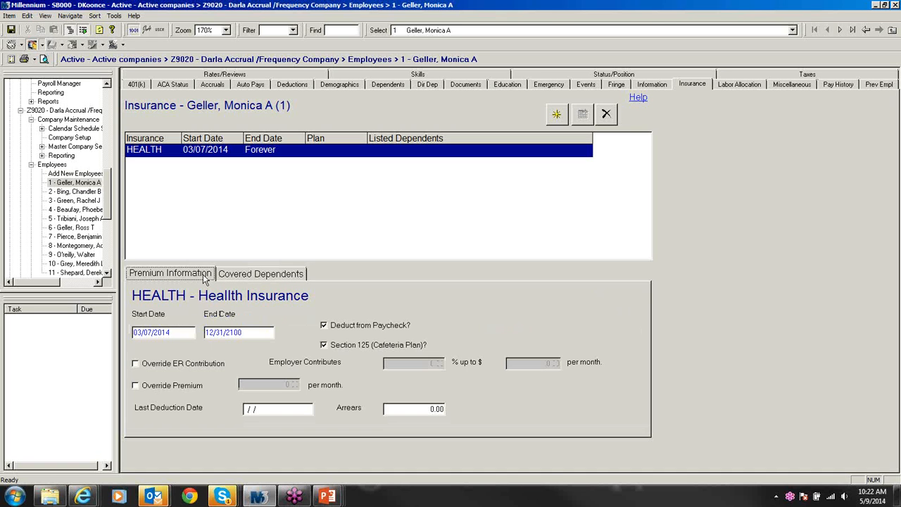
click(92, 195)
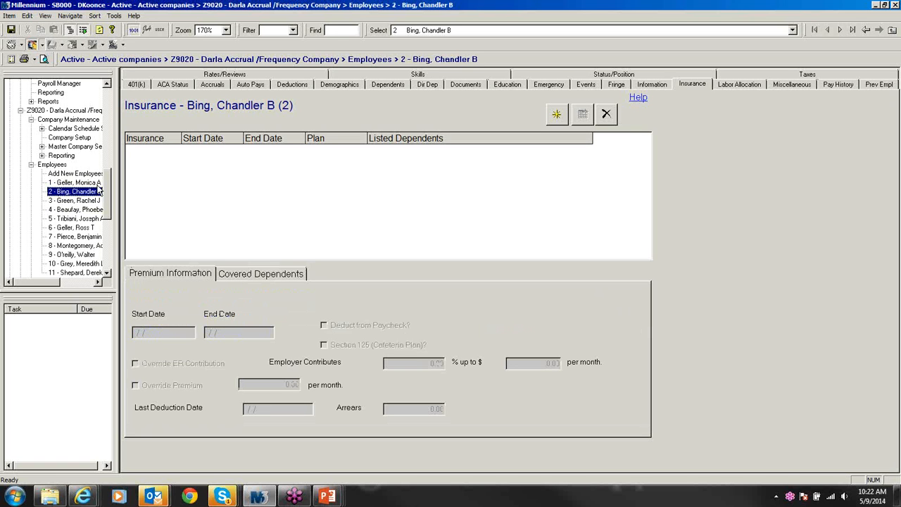
click(564, 118)
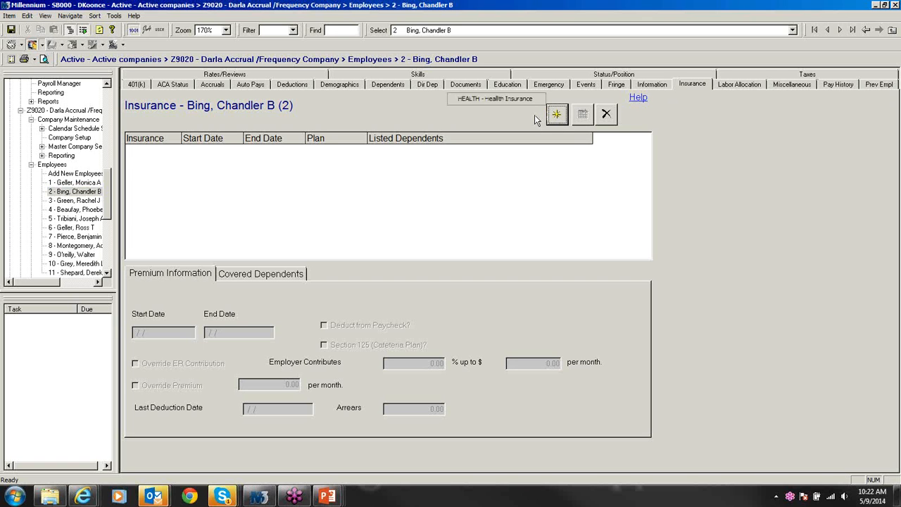
click(493, 99)
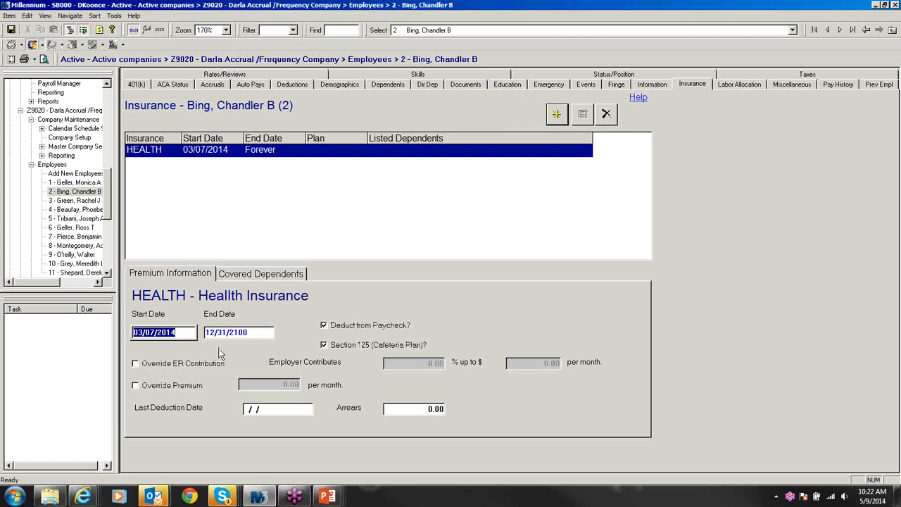
click(270, 275)
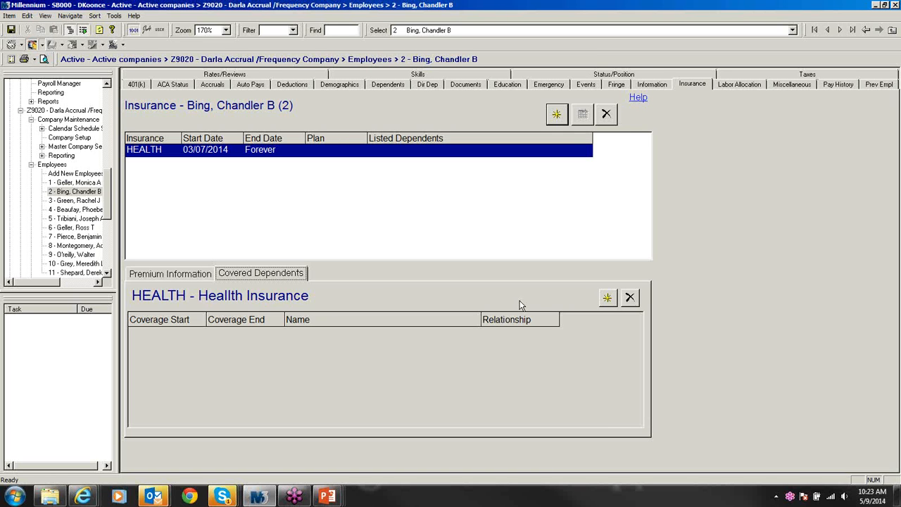
click(606, 298)
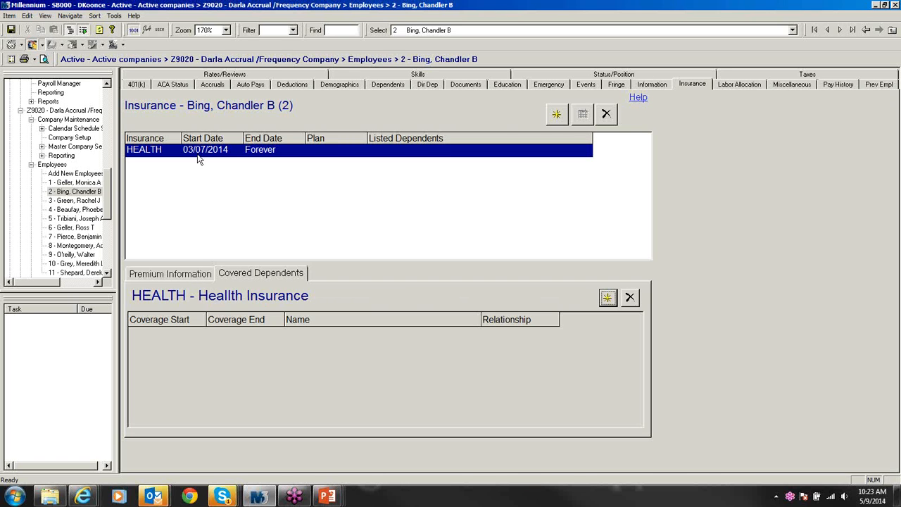
click(606, 114)
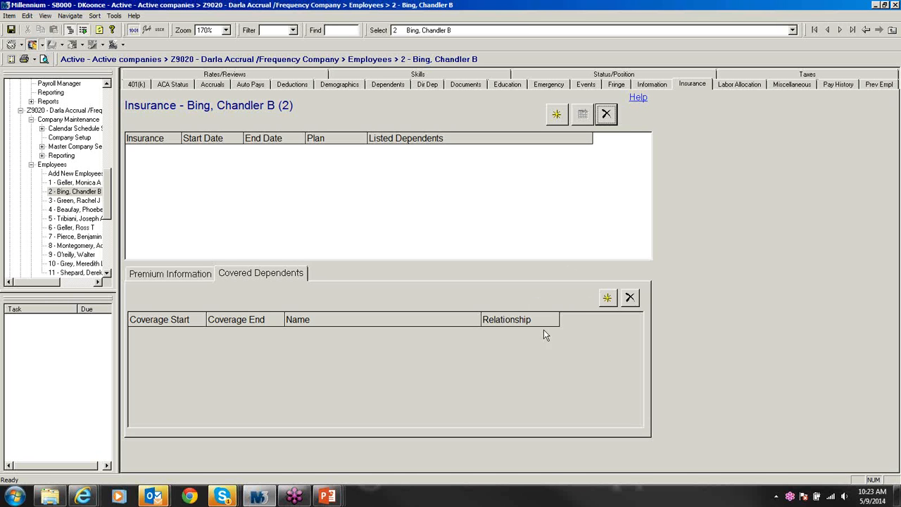
click(607, 300)
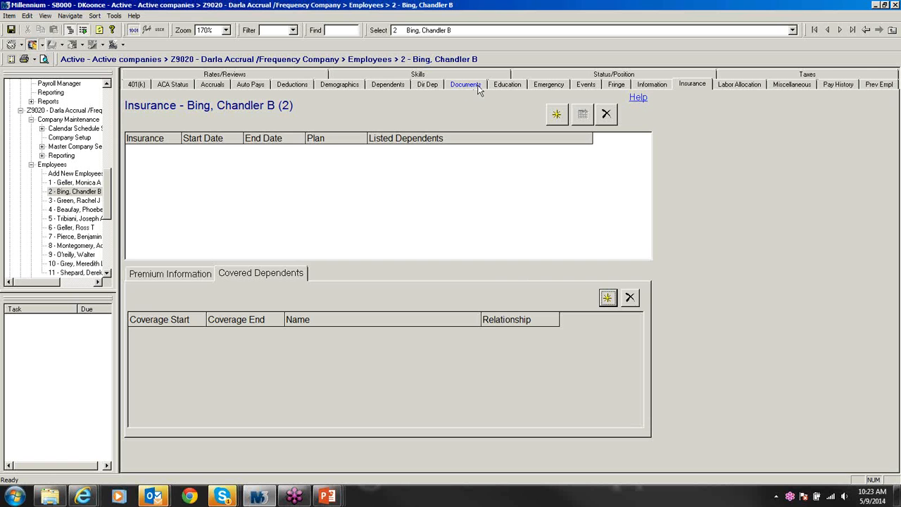
Step: Add a Spouse dependent to employee 2, entering the dependent's last, first and middle names
click(401, 83)
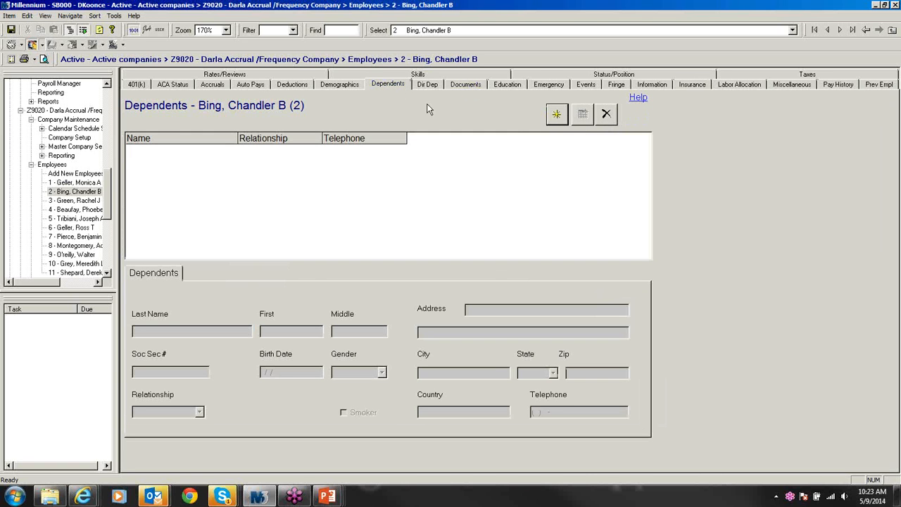
click(556, 116)
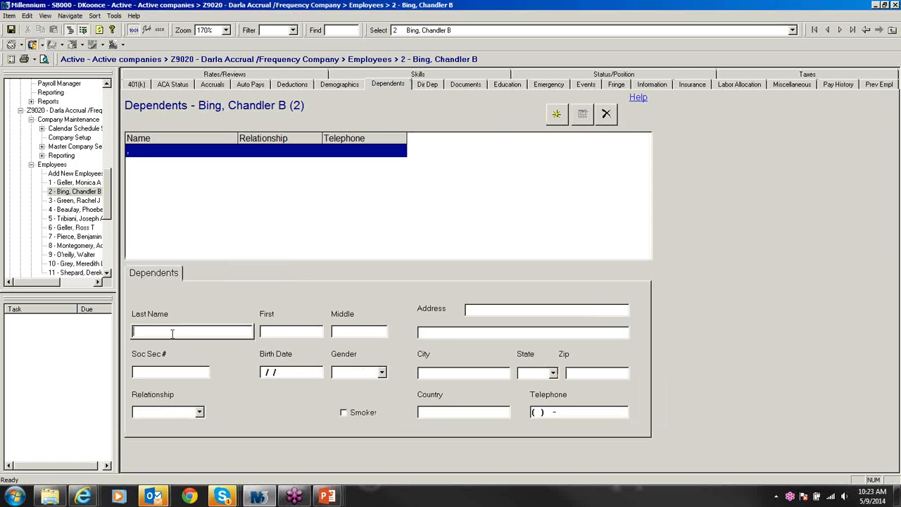
text(GEllar)
key(BackSpace)
key(BackSpace)
key(BackSpace)
key(BackSpace)
key(BackSpace)
key(BackSpace)
text(Bing)
key(Tab)
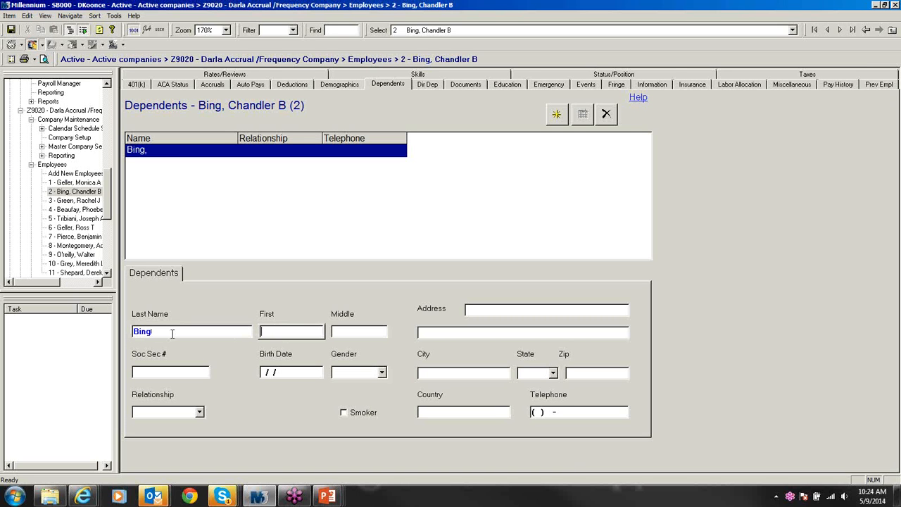
text(Monica)
click(372, 333)
text(G)
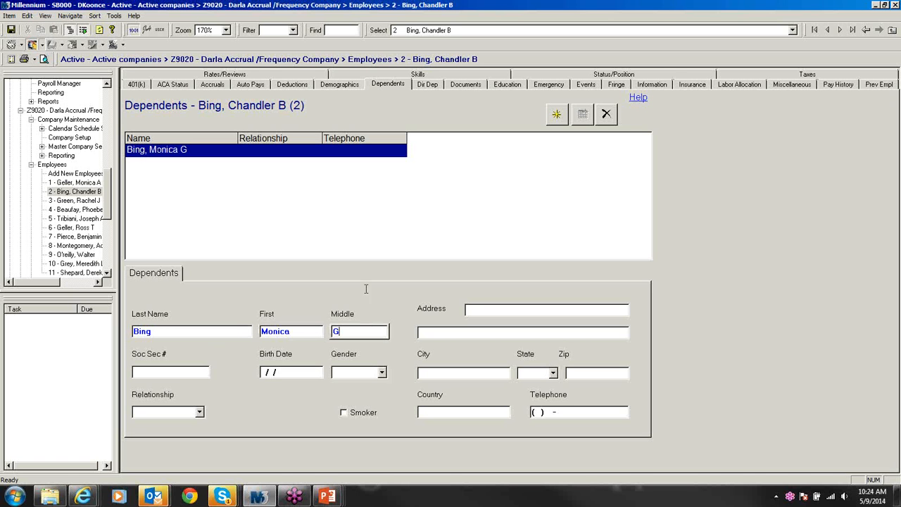
click(477, 308)
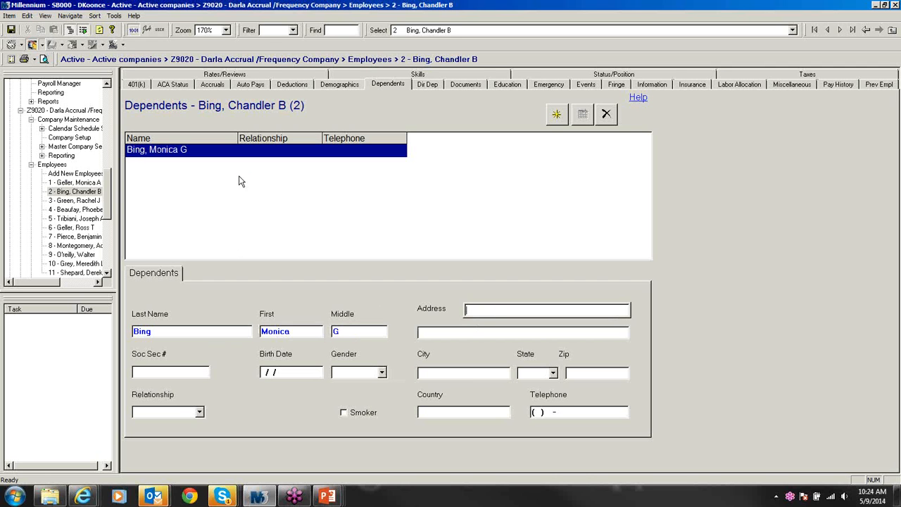
click(180, 414)
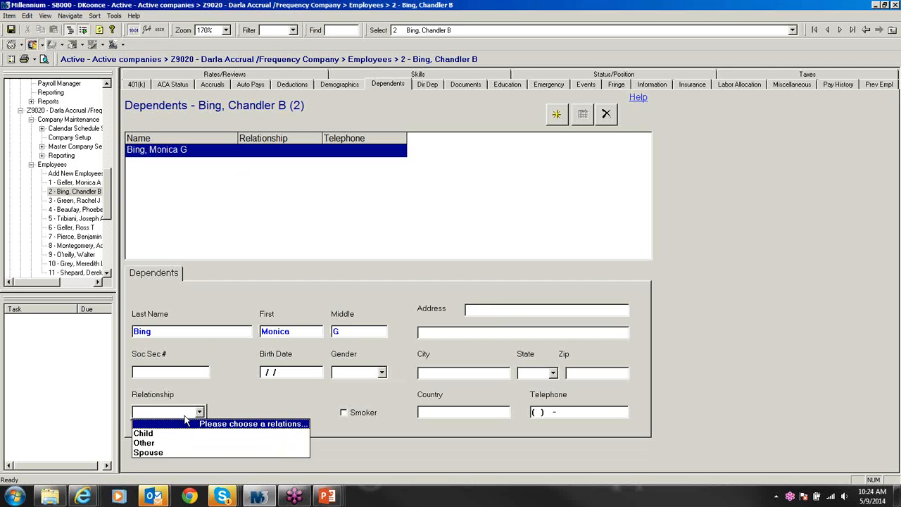
click(158, 453)
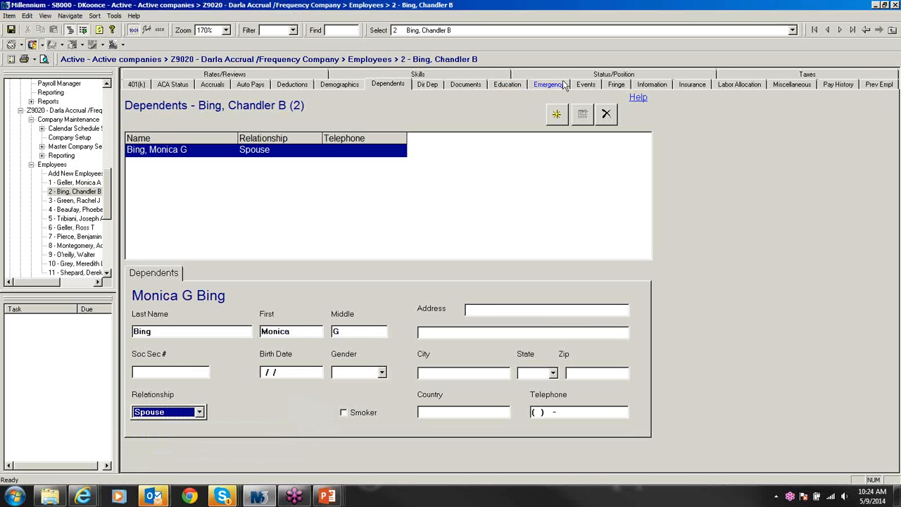
Step: Enrol the second employee in HEALTH - Health Insurance from 03/07/2014 and save
click(692, 85)
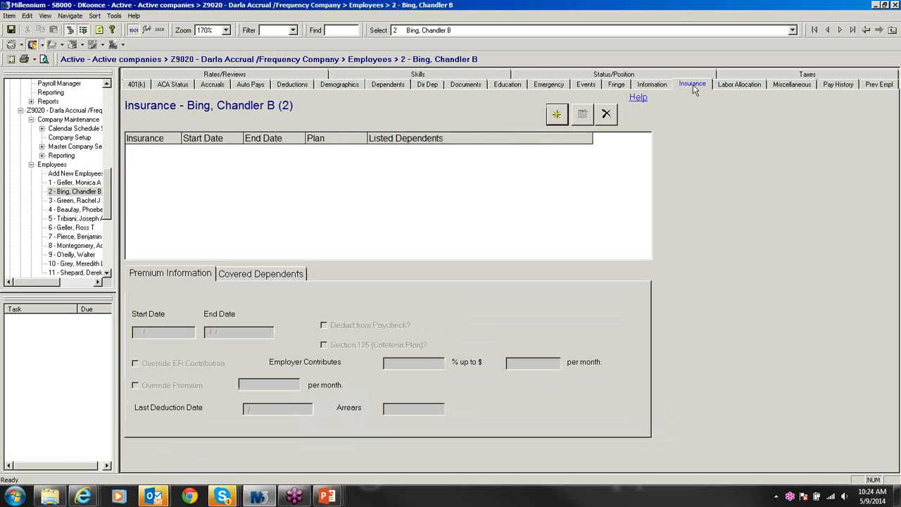
click(553, 119)
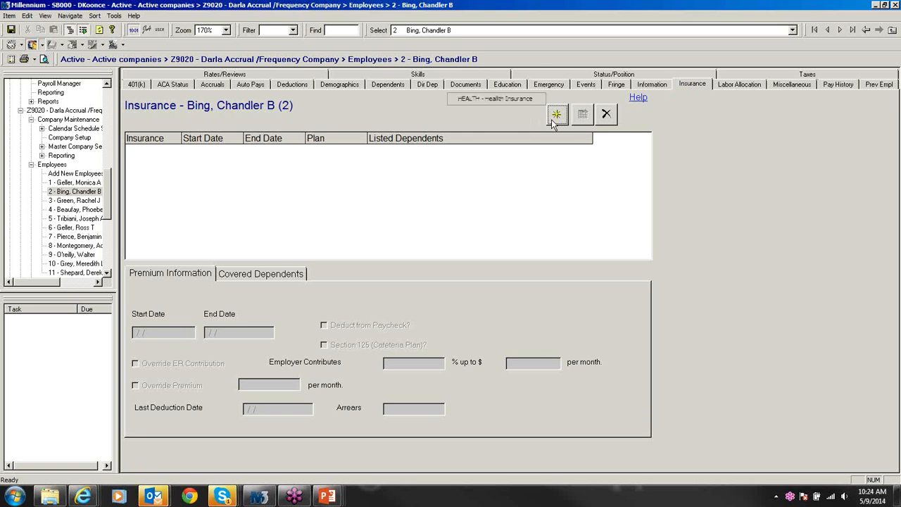
click(510, 99)
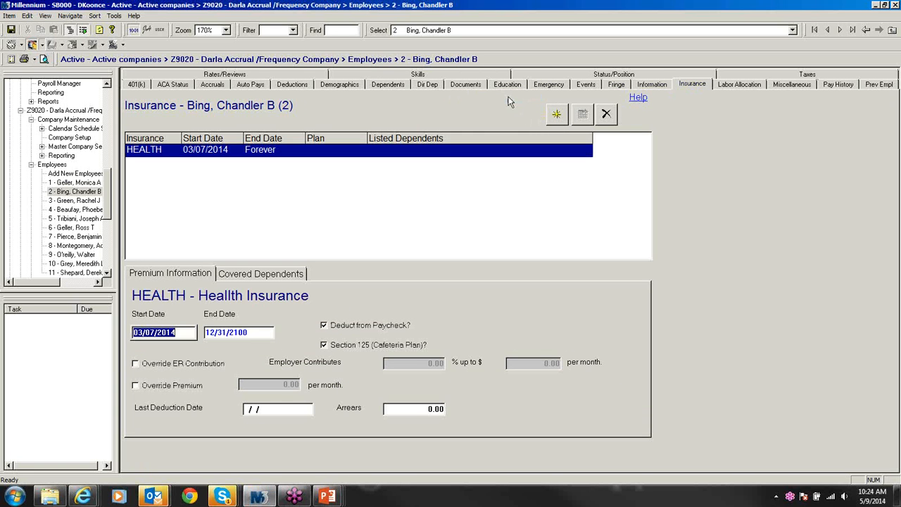
click(261, 274)
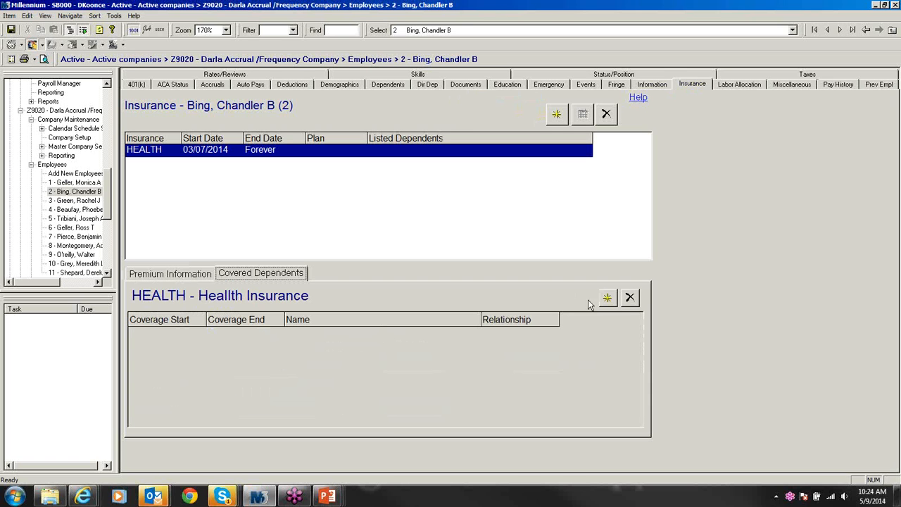
click(608, 303)
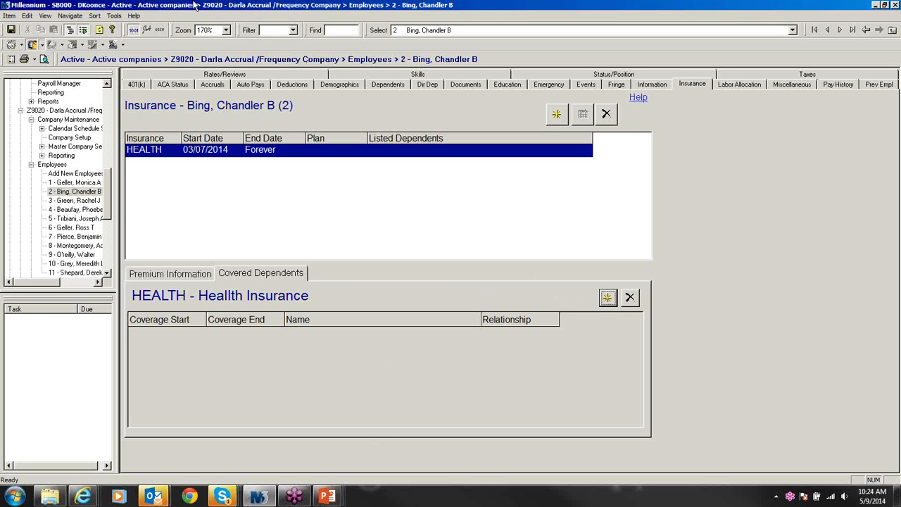
click(101, 32)
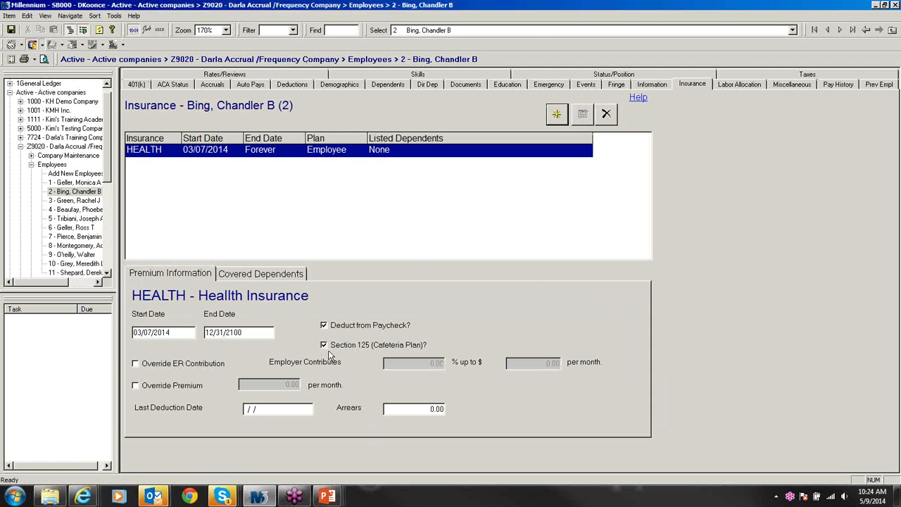
Step: Add the spouse as a covered dependent on the HEALTH plan and save
click(256, 280)
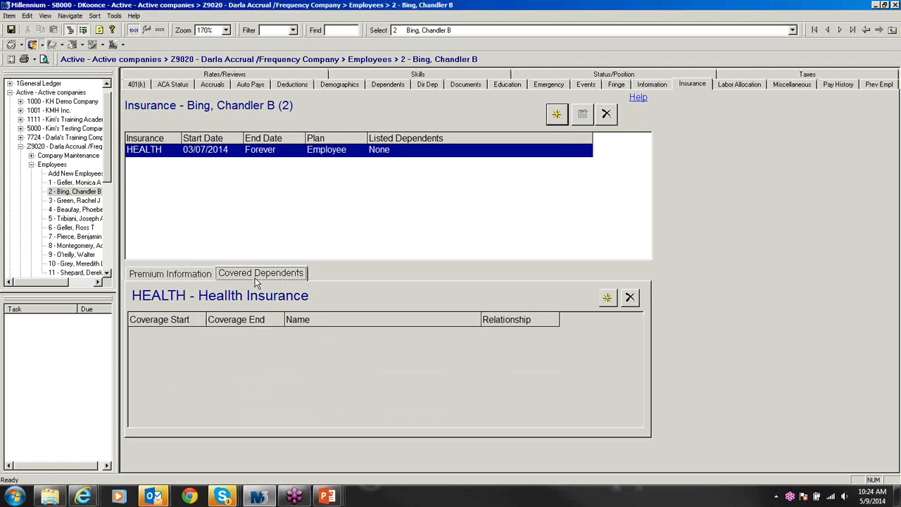
click(607, 299)
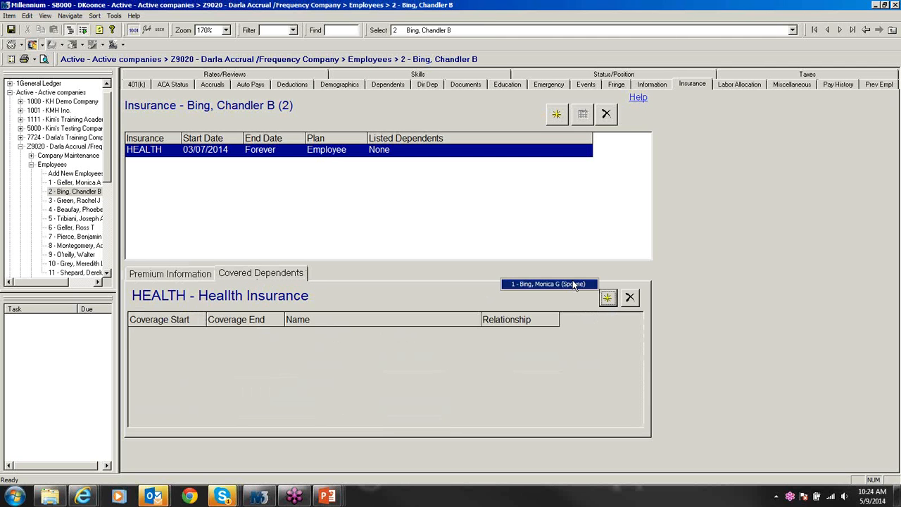
click(573, 283)
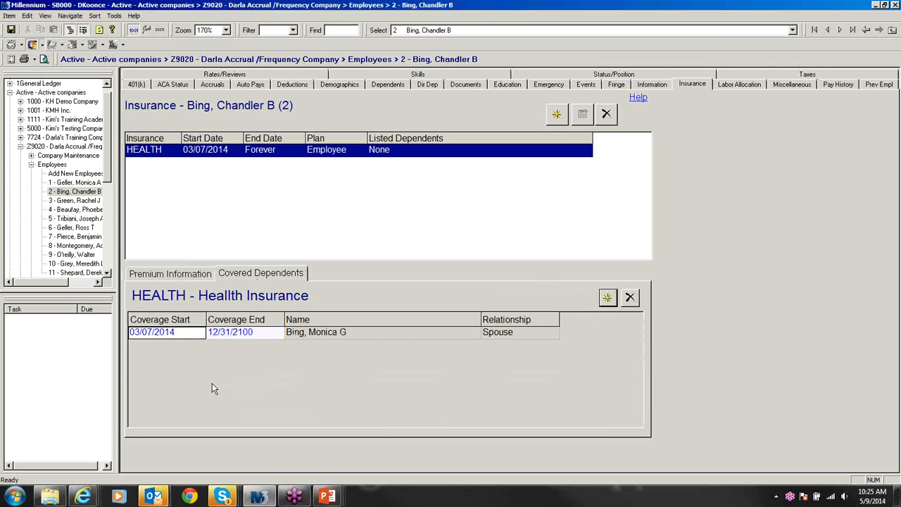
key(ctrl+s)
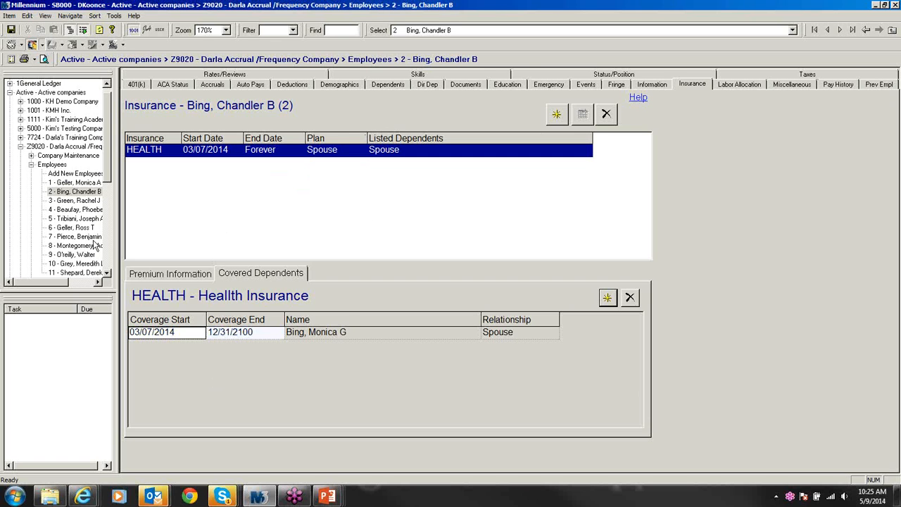
click(77, 201)
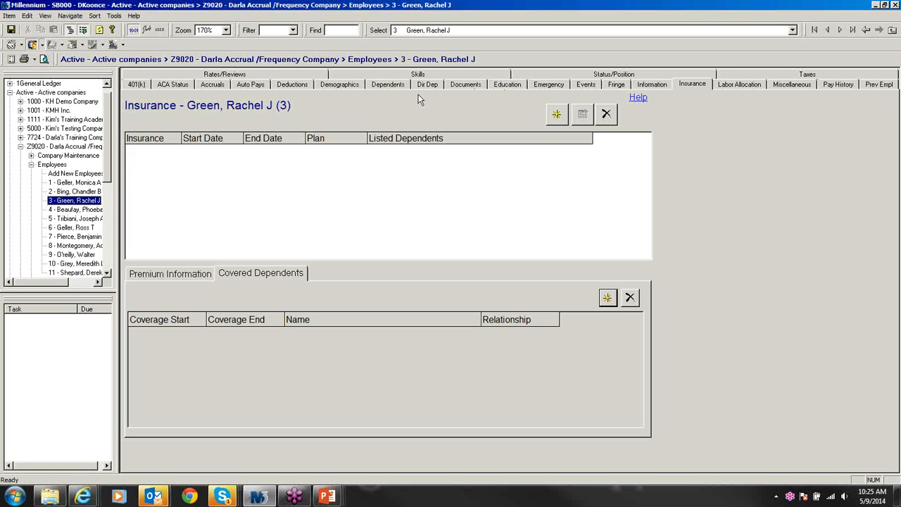
Step: Start a new dependent for the third employee and enter her last name
click(380, 87)
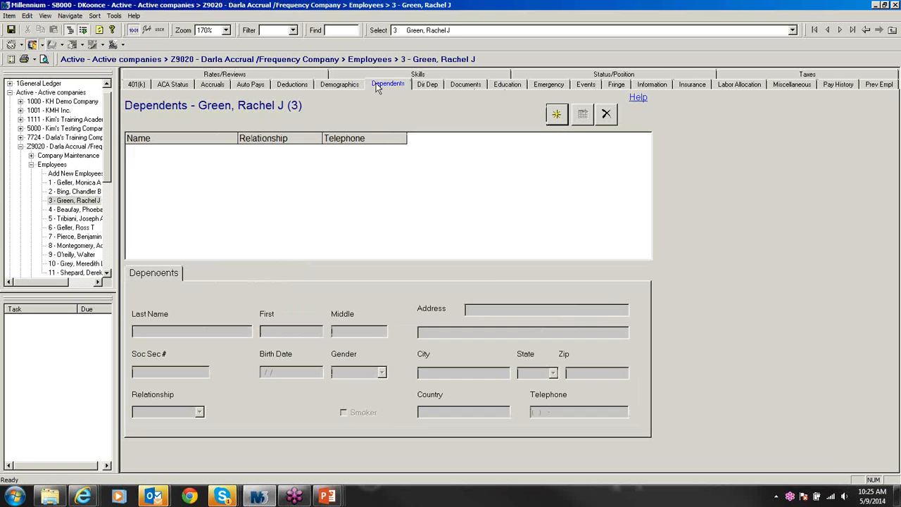
click(551, 117)
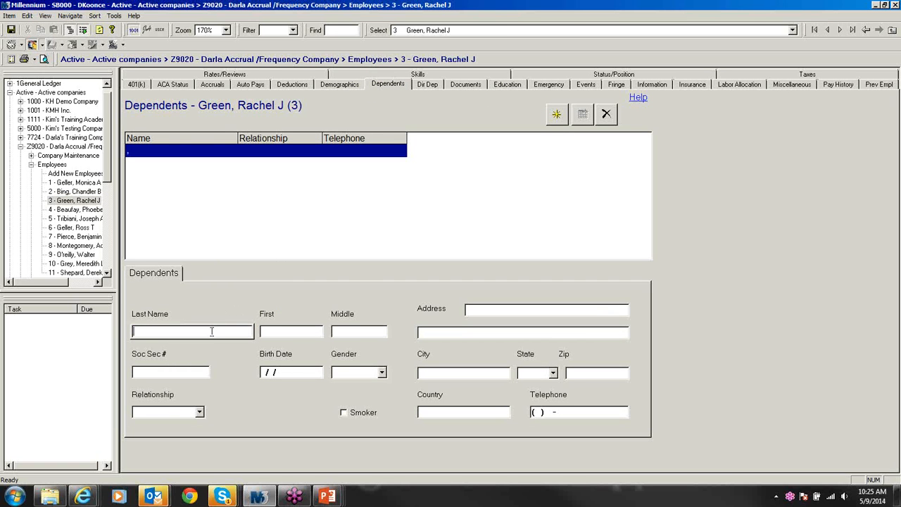
text(reen)
key(Tab)
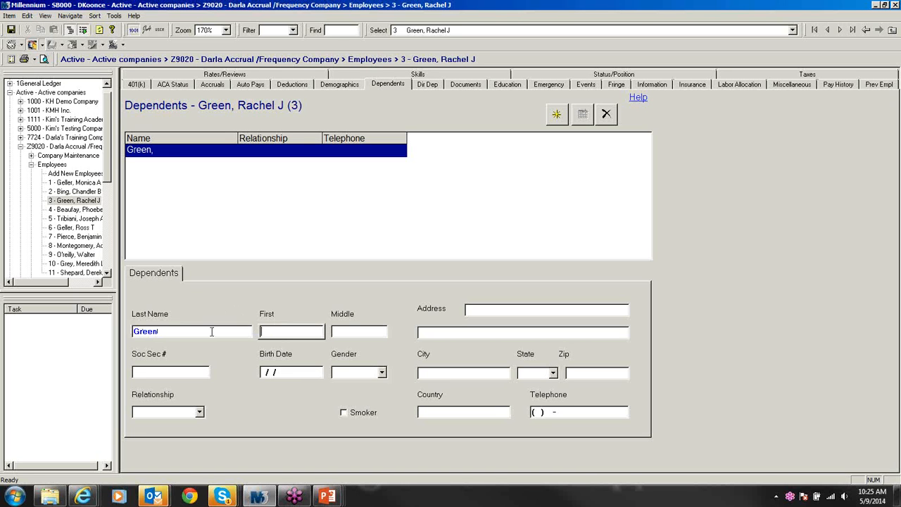
Step: Enter the dependent's first name and middle initial, with relationship Child
click(271, 330)
key(BackSpace)
text(lex)
click(359, 335)
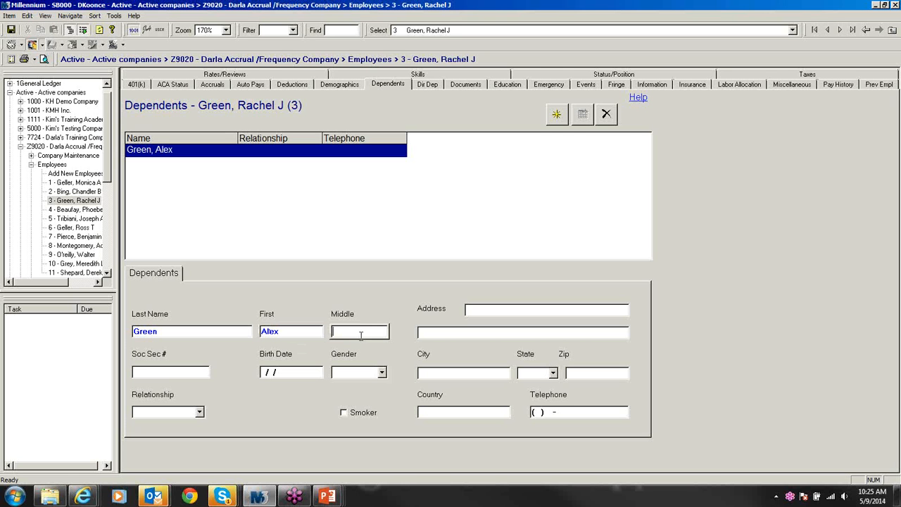
text(H)
click(200, 414)
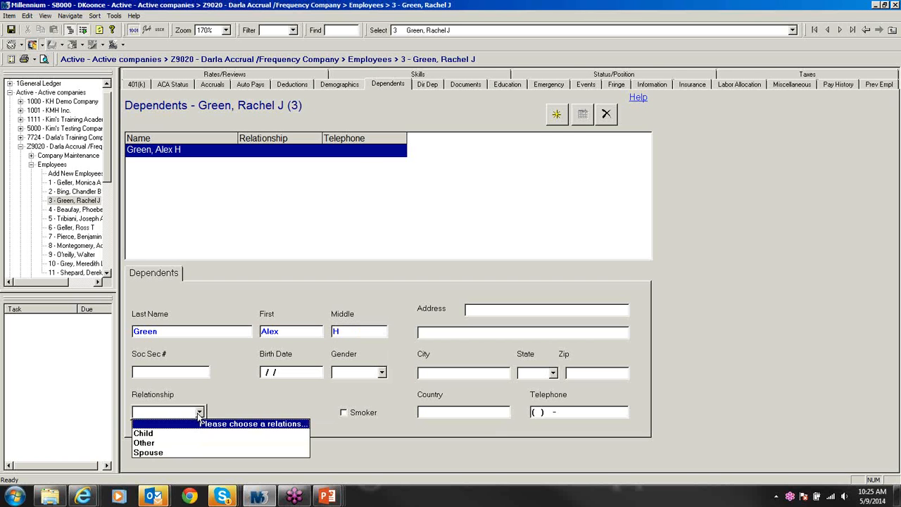
click(154, 437)
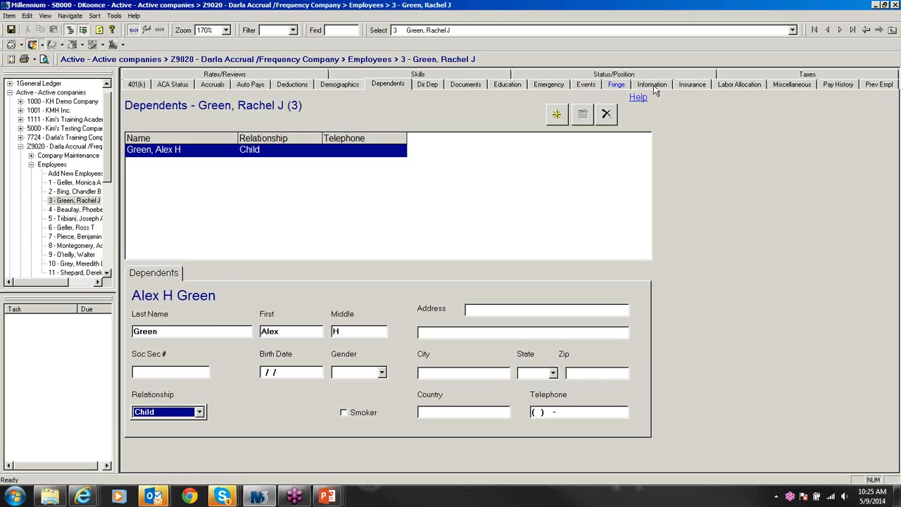
click(686, 86)
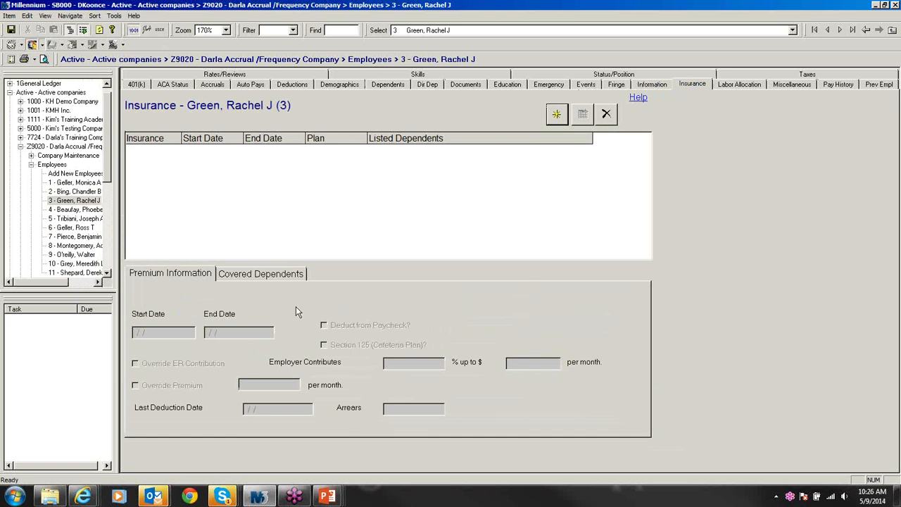
Step: Check the insurance's covered dependents, then go back to the Dependents page
click(270, 273)
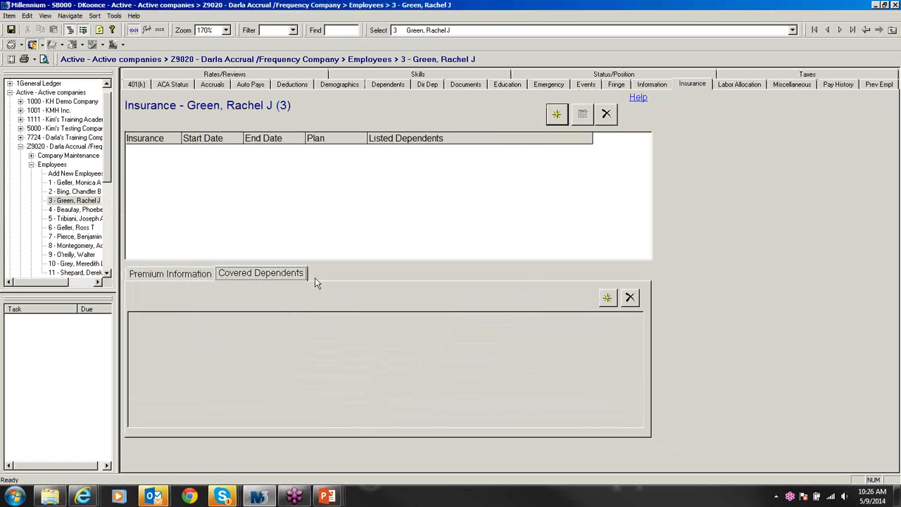
click(607, 298)
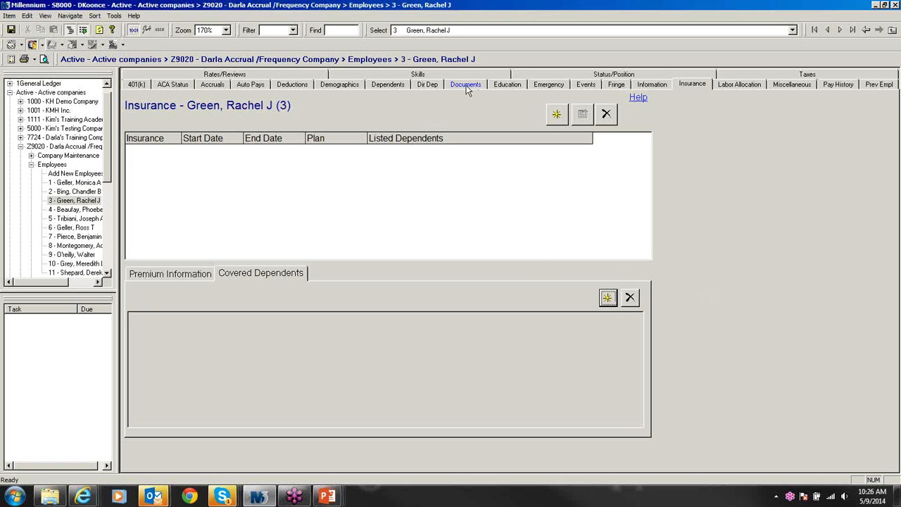
click(395, 86)
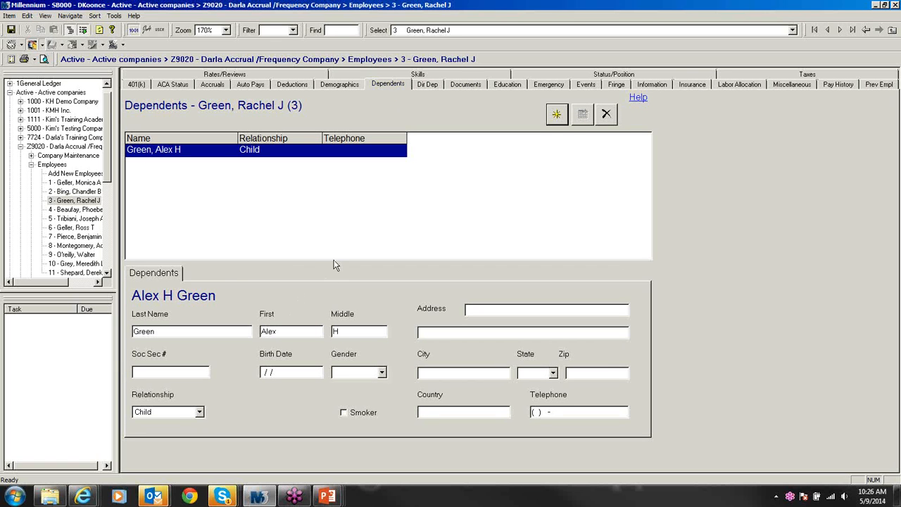
Step: Add a second dependent with last, first and middle names and relationship Spouse
click(556, 114)
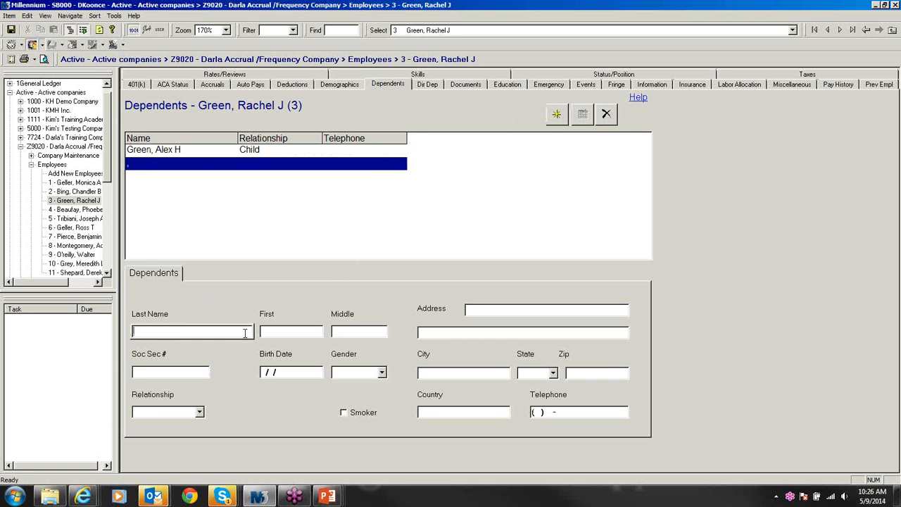
key(Tab)
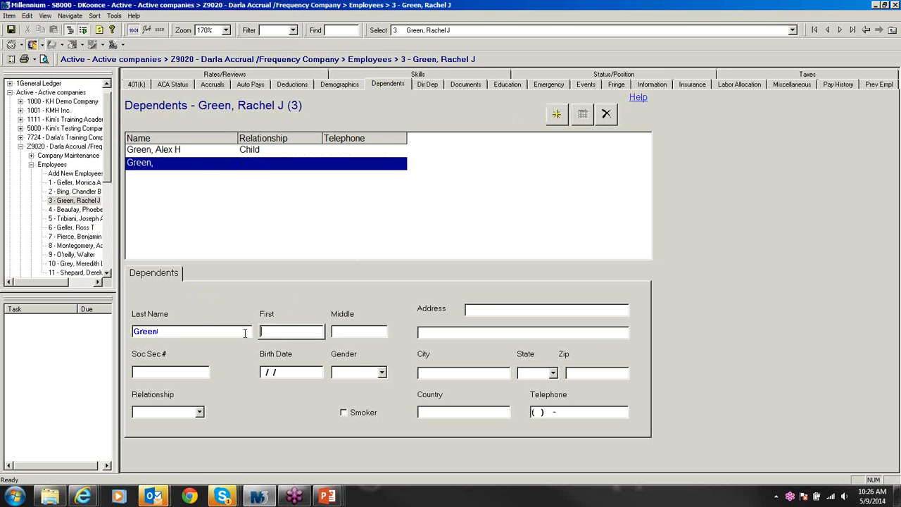
key(Tab)
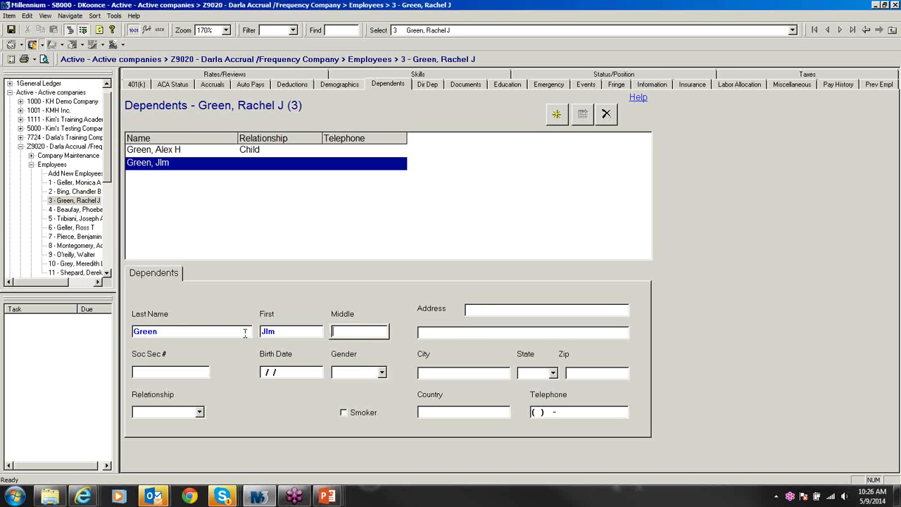
text(J)
click(291, 333)
key(BackSpace)
key(BackSpace)
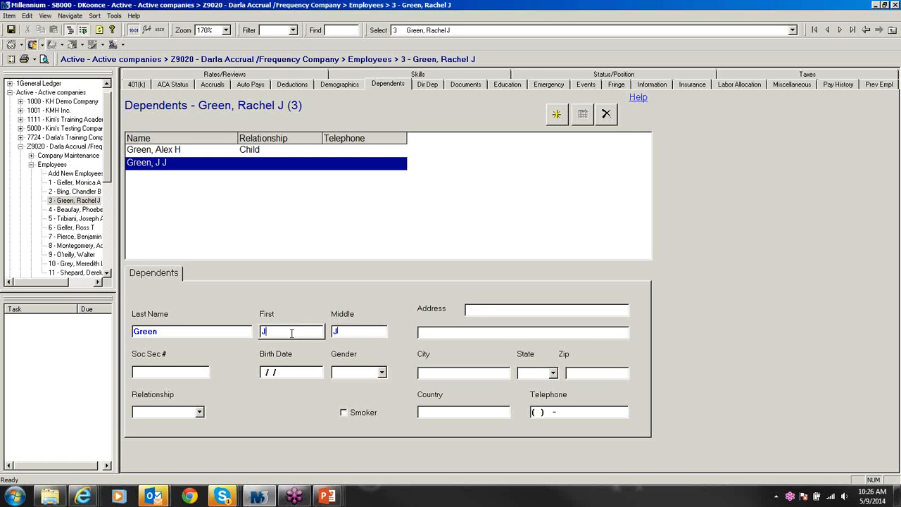
text(im)
click(200, 412)
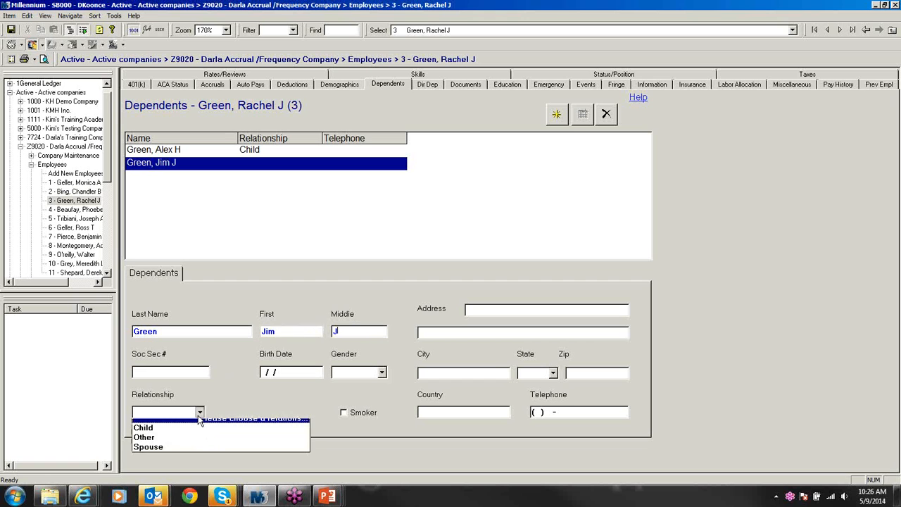
click(156, 452)
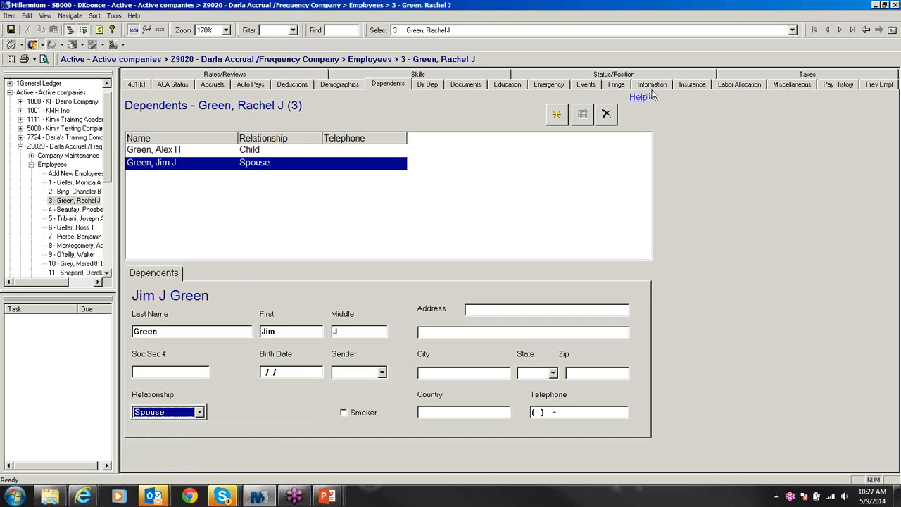
click(690, 86)
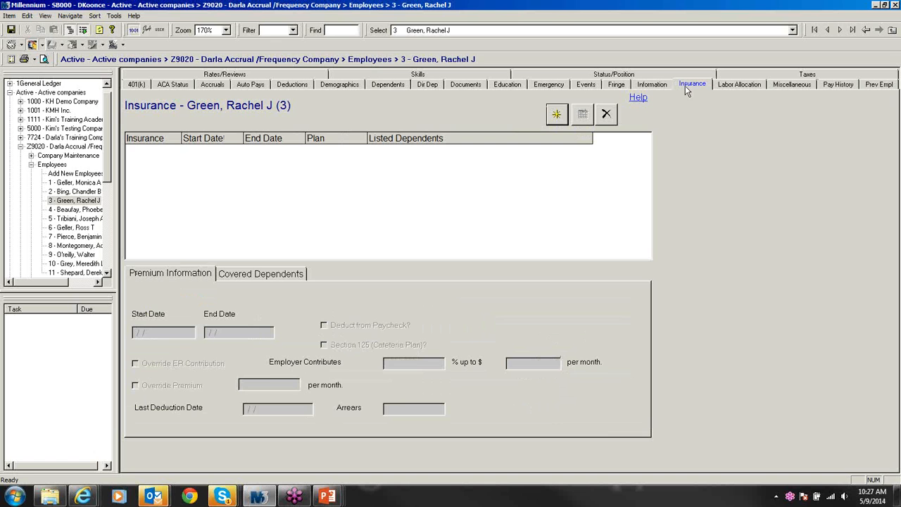
Step: Enrol the third employee in HEALTH - Health Insurance from 03/07/2014
click(281, 276)
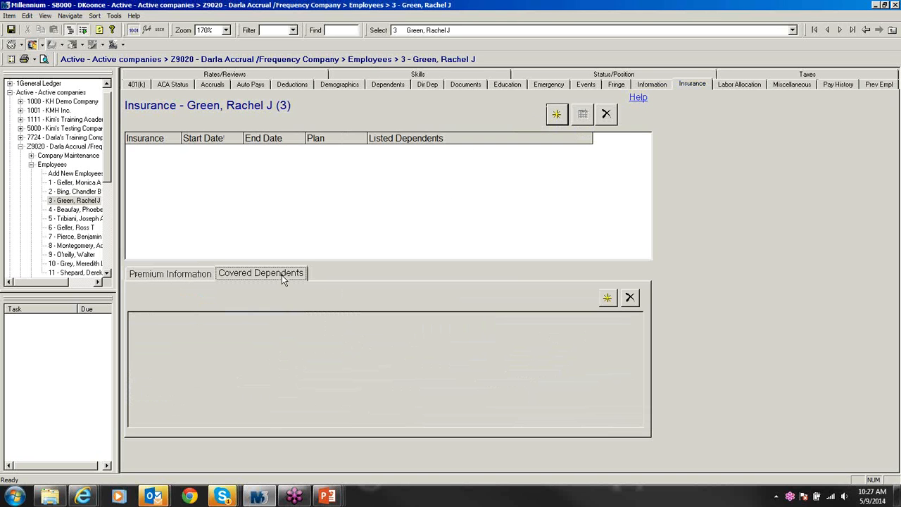
click(605, 301)
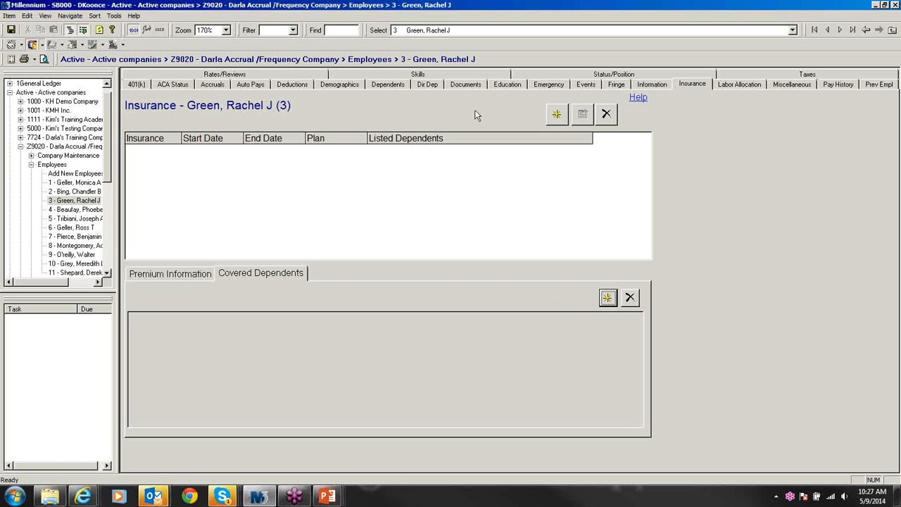
click(556, 115)
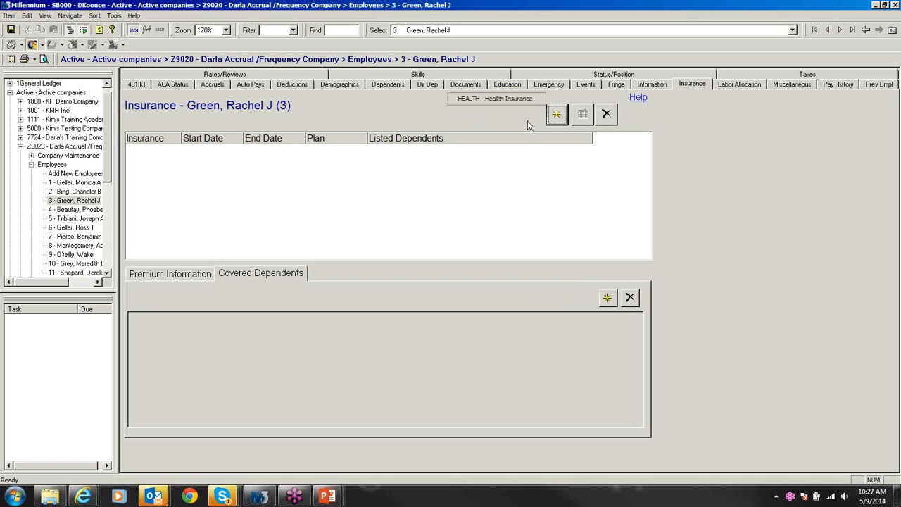
click(506, 101)
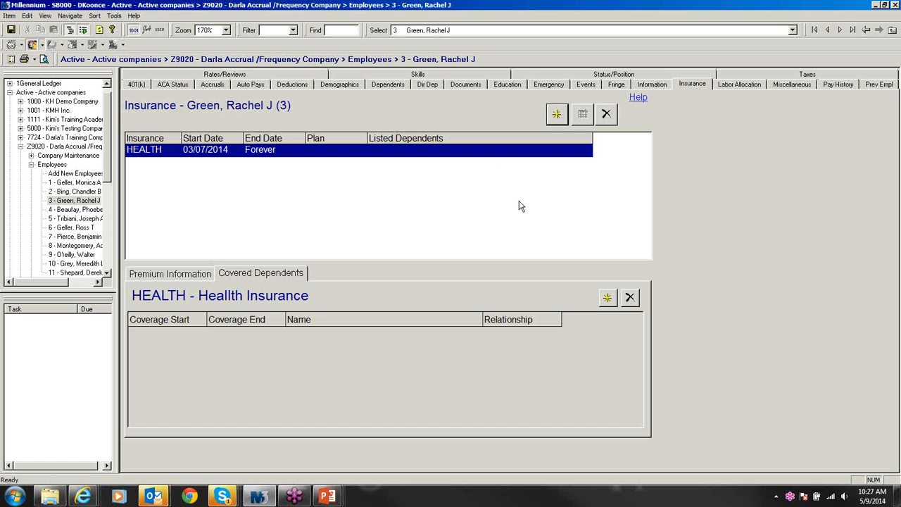
Step: Cover both the spouse and the child under the HEALTH plan and save
click(607, 297)
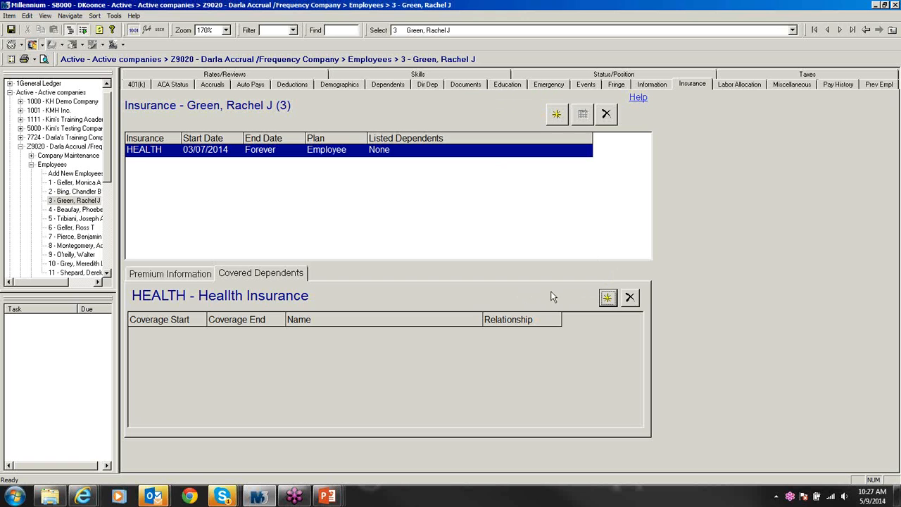
click(608, 299)
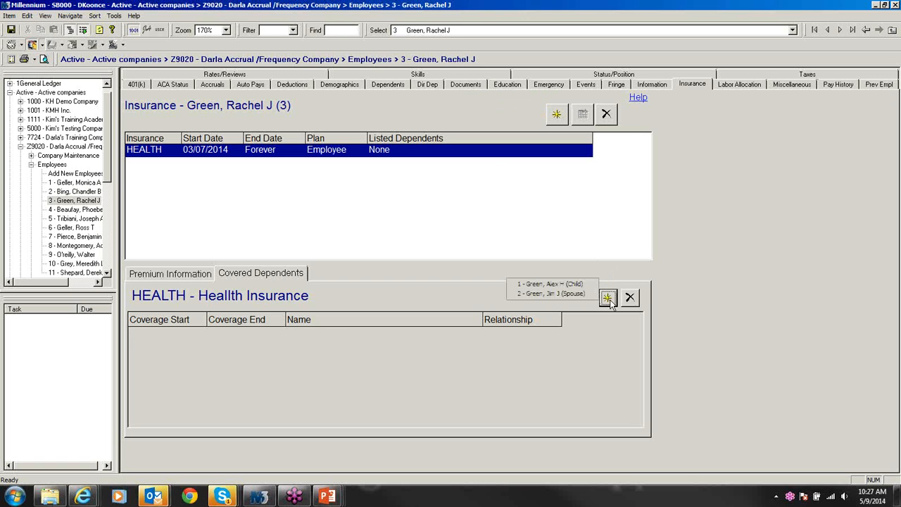
click(578, 293)
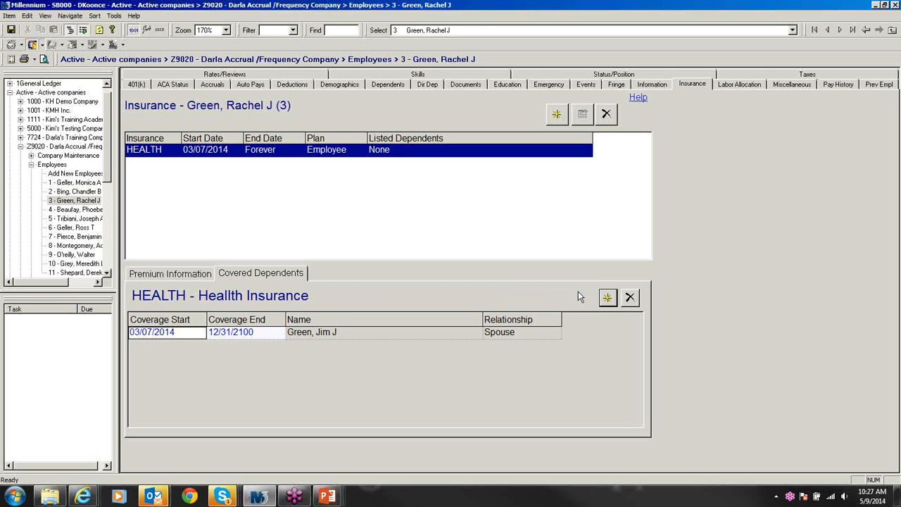
click(606, 299)
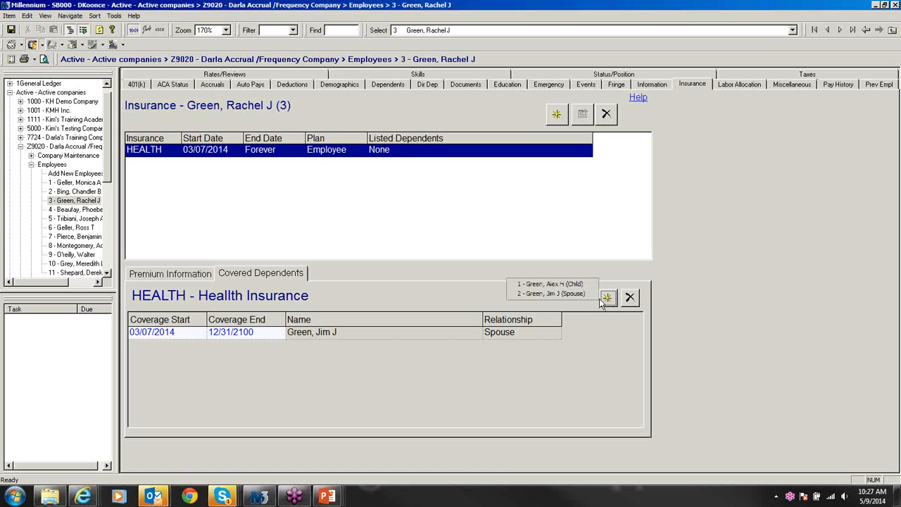
click(574, 285)
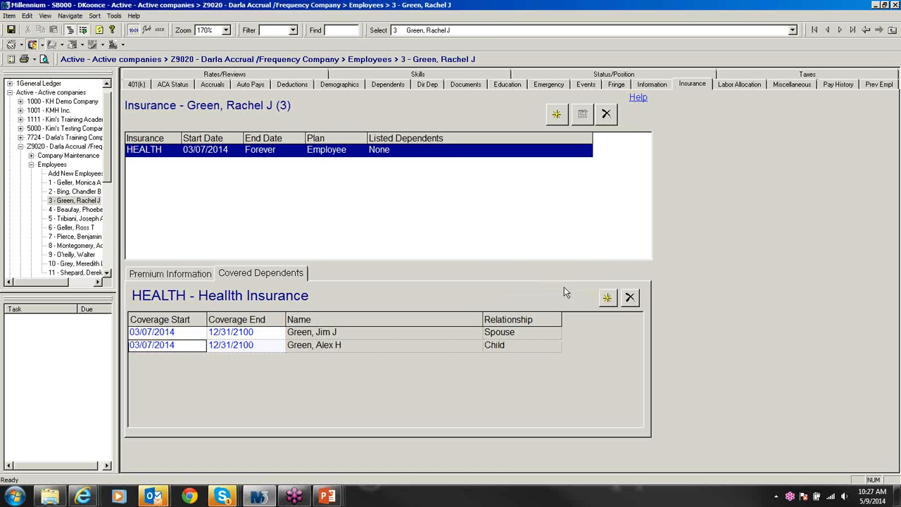
key(ctrl+s)
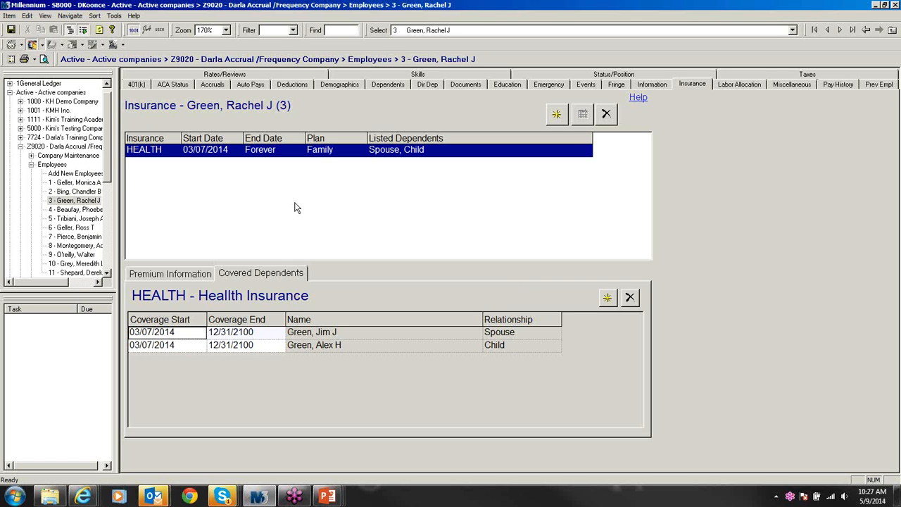
click(79, 211)
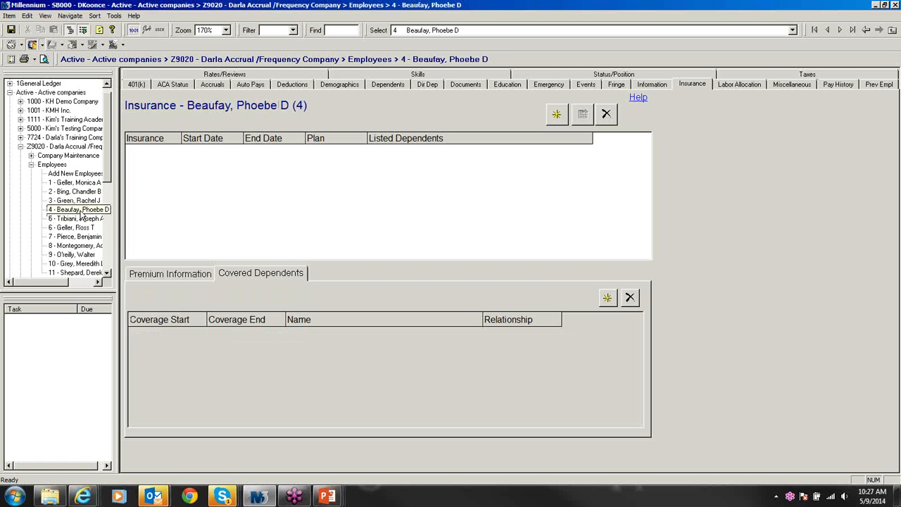
Step: Add a Child dependent for the fourth employee with last, first and middle names
click(387, 84)
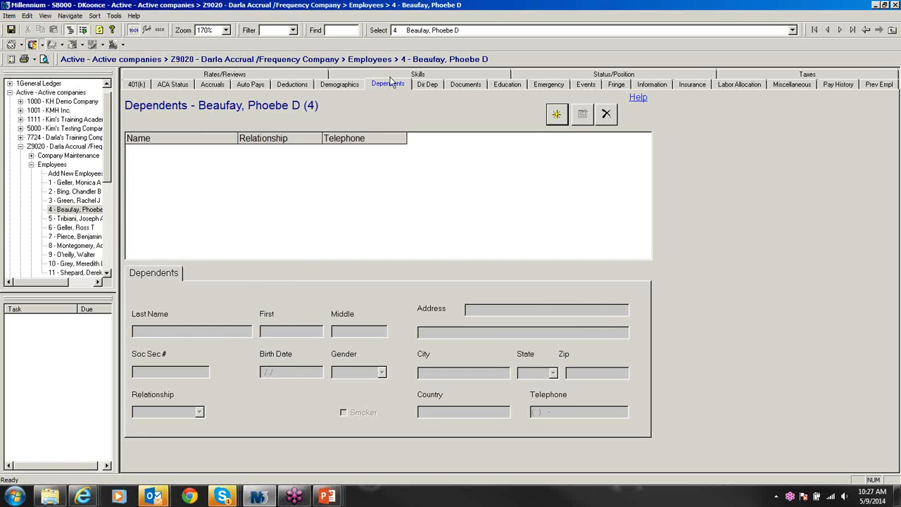
click(556, 115)
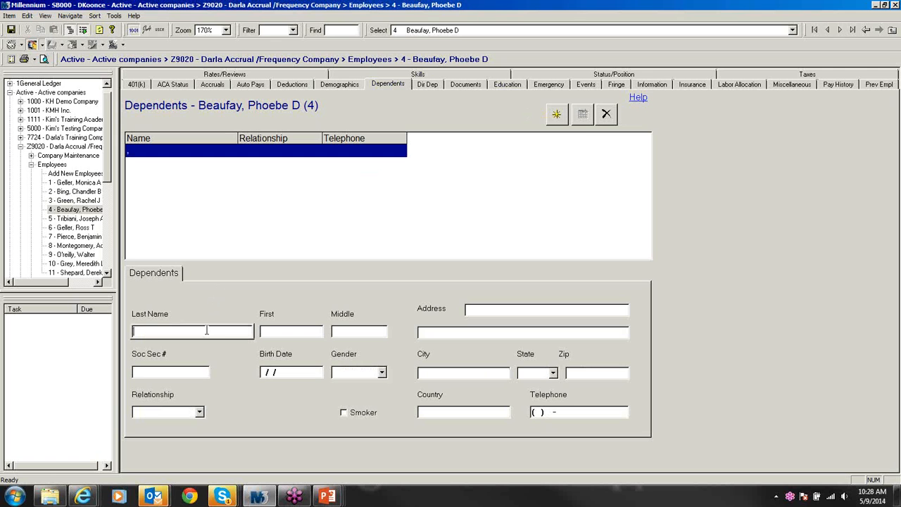
click(282, 329)
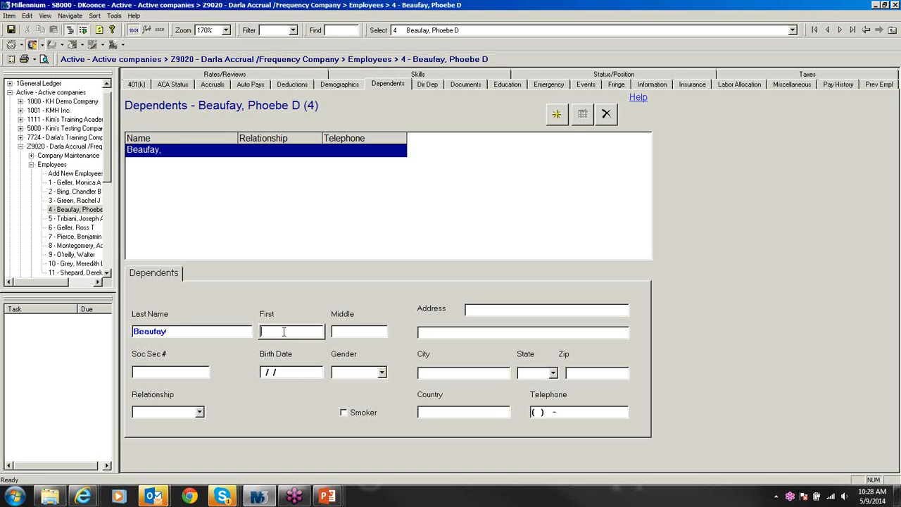
click(354, 331)
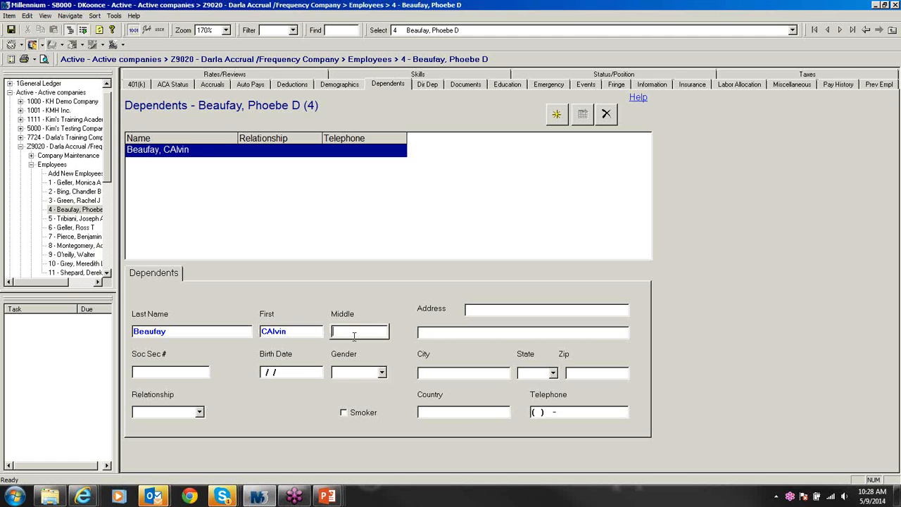
text(E)
click(199, 411)
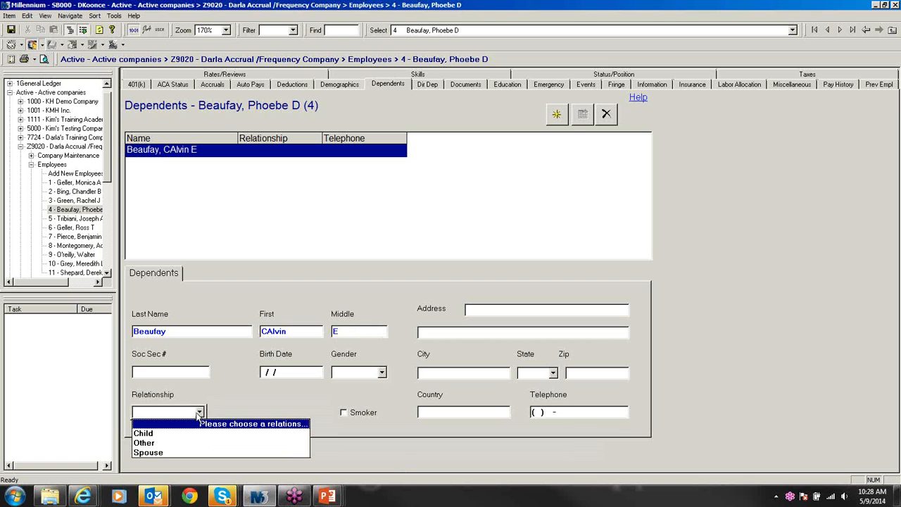
click(156, 436)
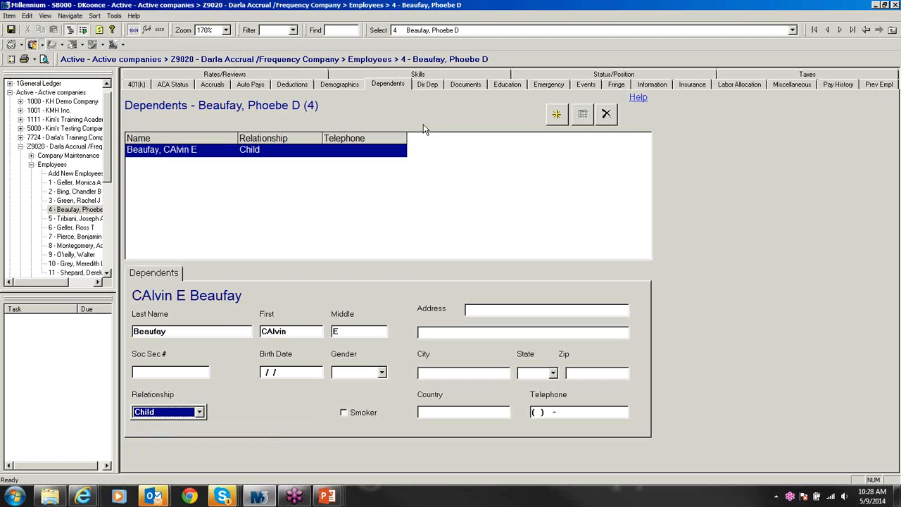
click(678, 84)
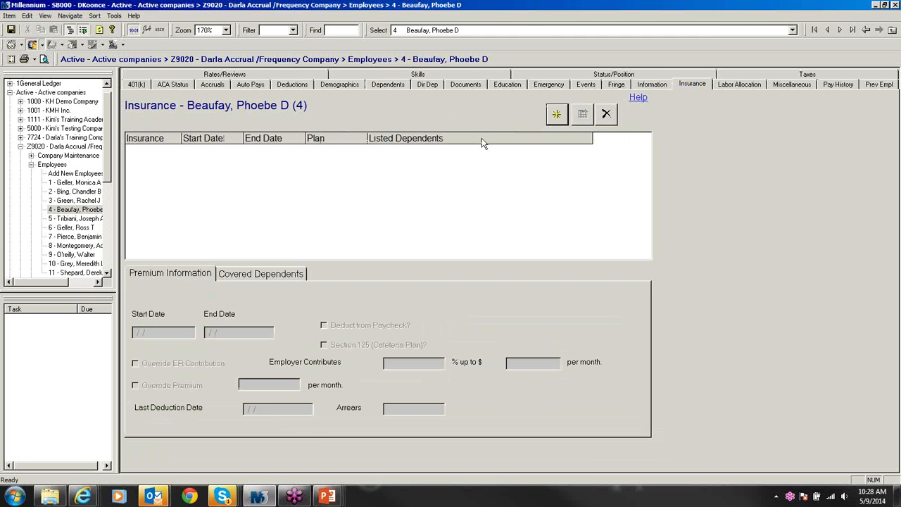
Step: Enrol the fourth employee in HEALTH from 03/07/2014, covering the child dependent
click(562, 117)
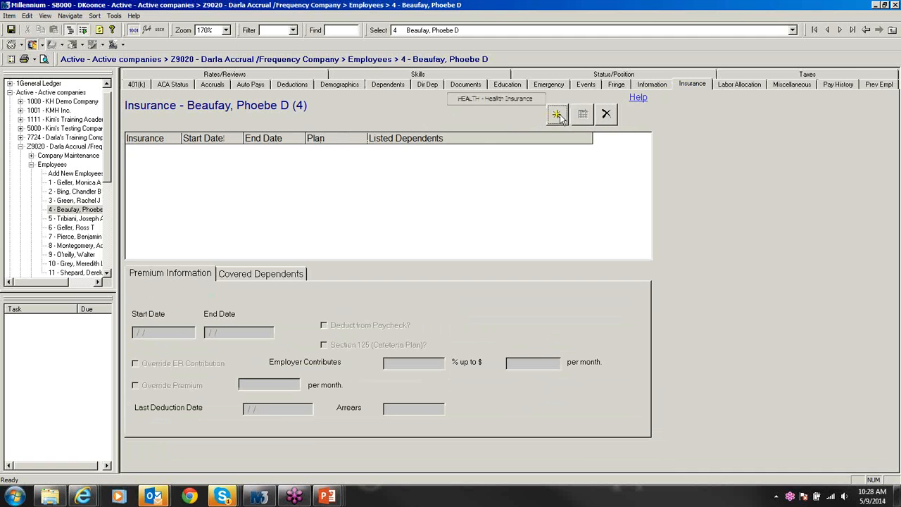
click(494, 97)
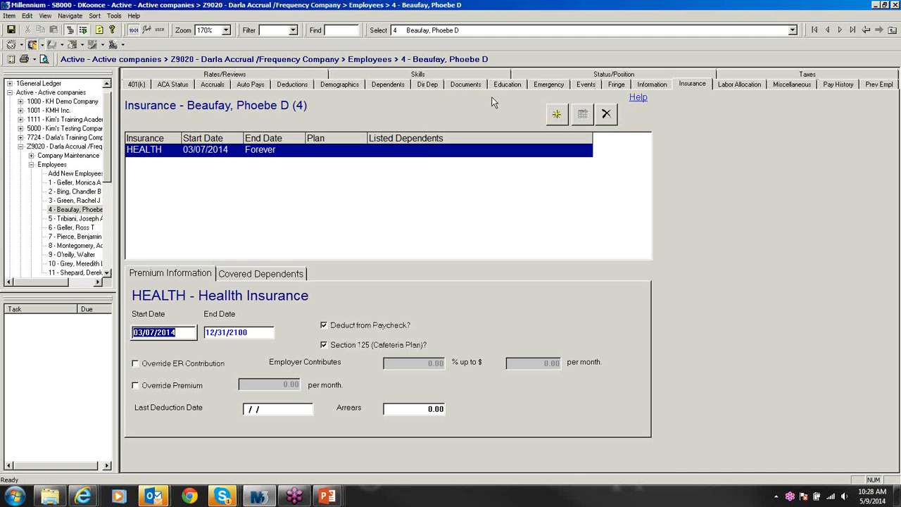
click(262, 280)
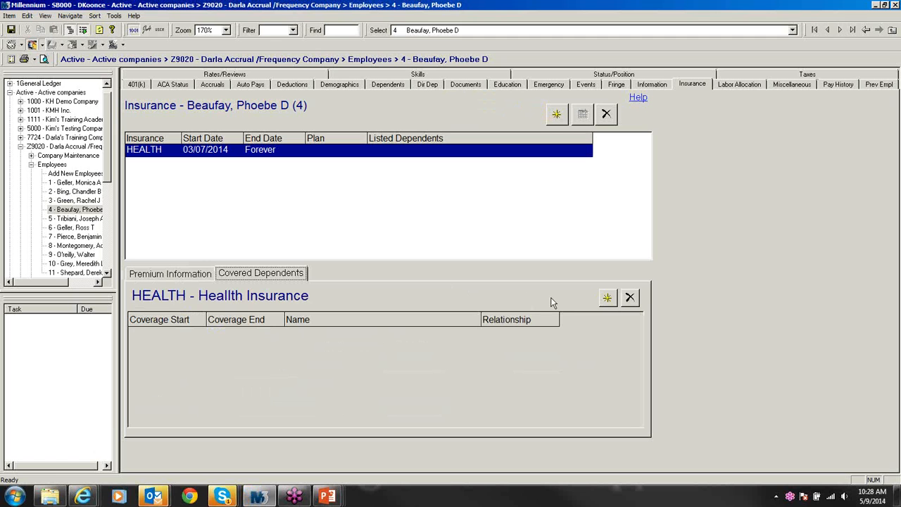
click(607, 298)
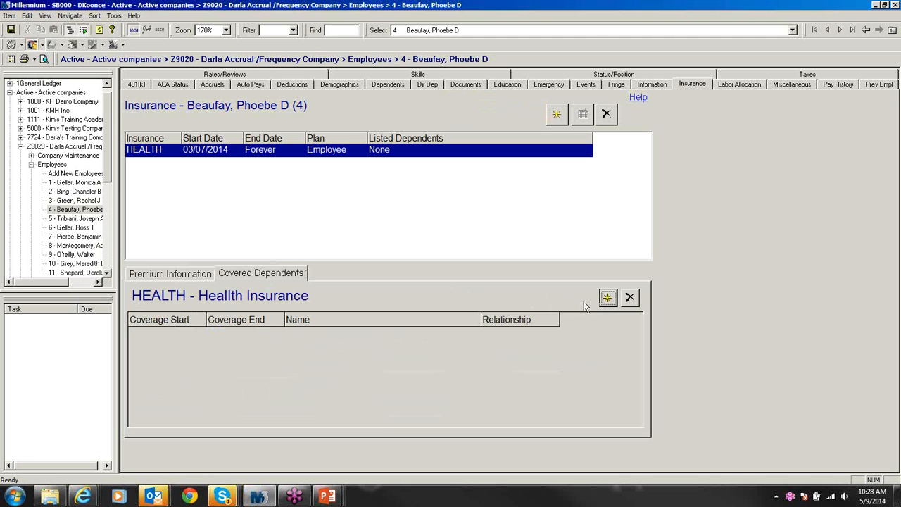
click(607, 299)
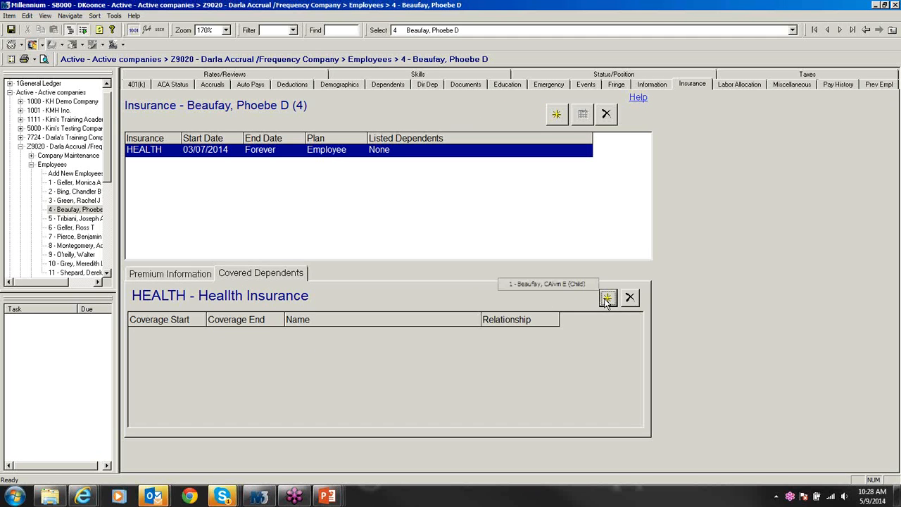
click(530, 285)
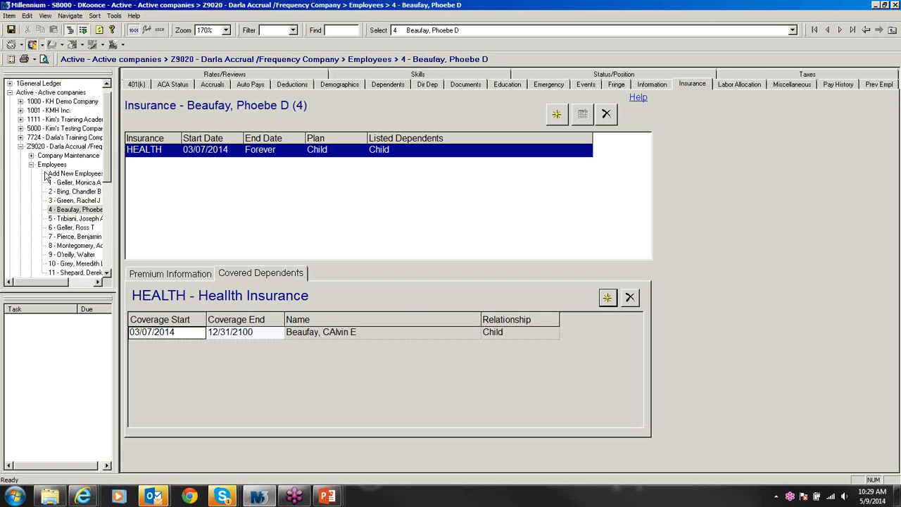
click(107, 273)
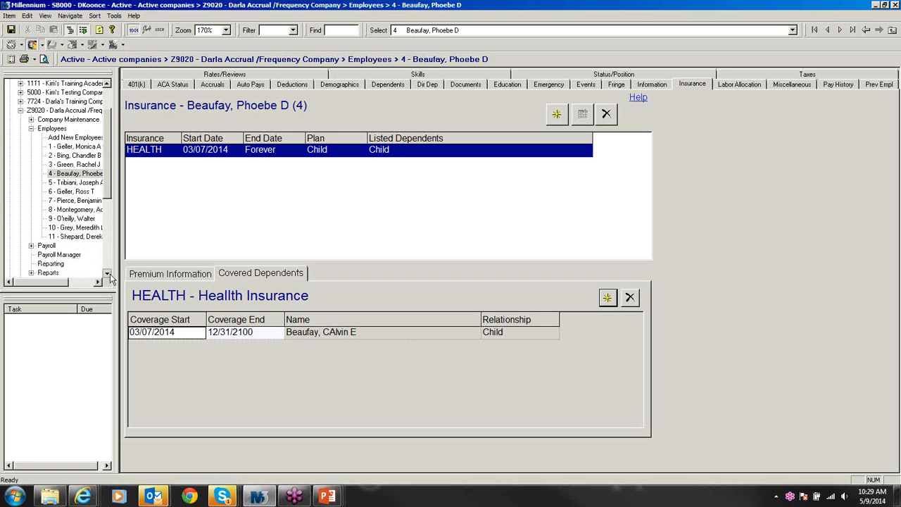
Step: Open payroll batch W for the 3/7/2014 check date under Payroll Entry
click(107, 274)
click(107, 274)
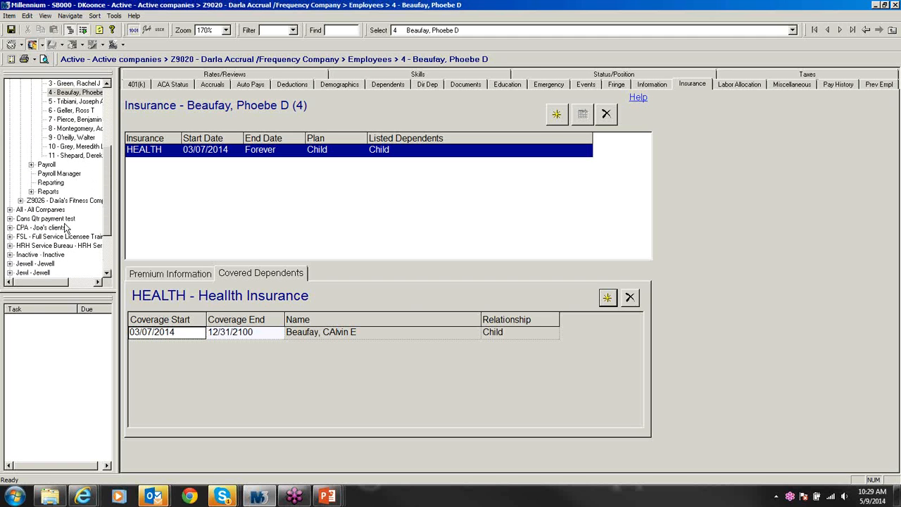
click(45, 165)
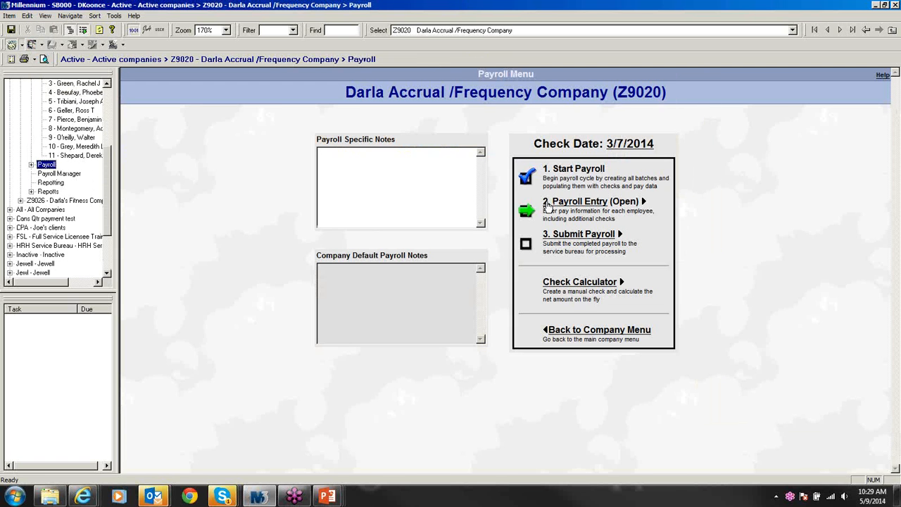
click(548, 202)
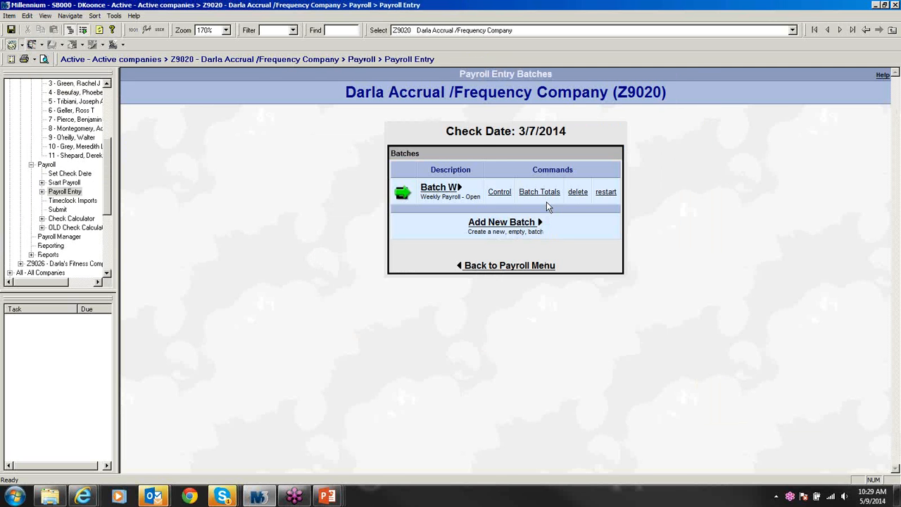
click(428, 189)
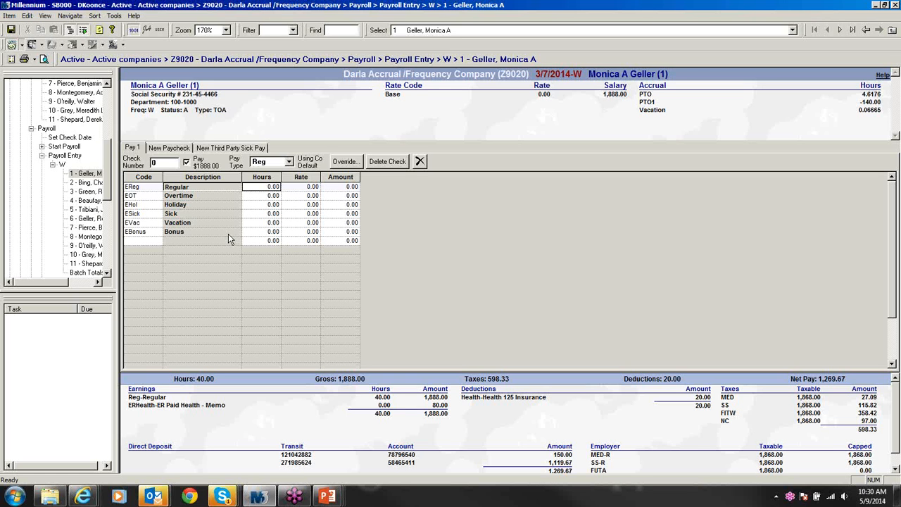
Step: Review the second employee's check, then the third's with its 150.00 Health 125 deduction
click(83, 183)
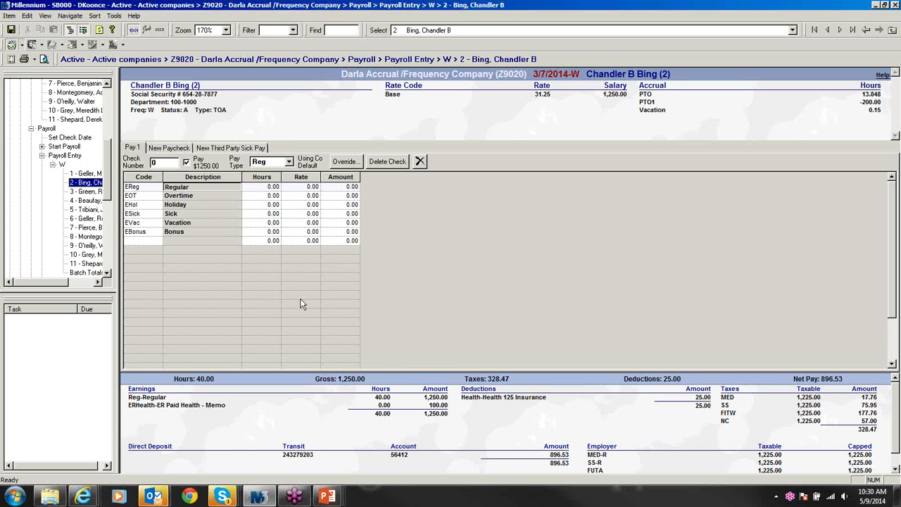
key(Page_Down)
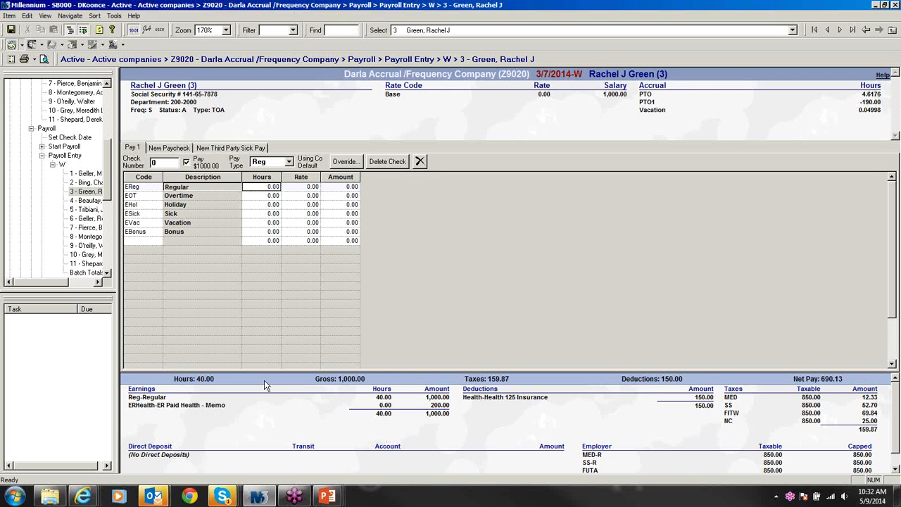
Step: Check the fourth employee's check, then open their 401(k) Status/Eligibility page
key(Page_Down)
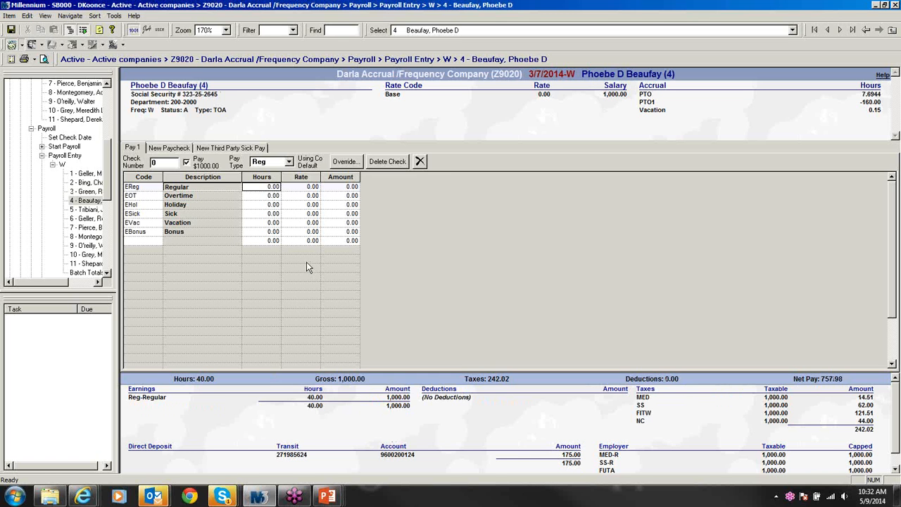
click(107, 93)
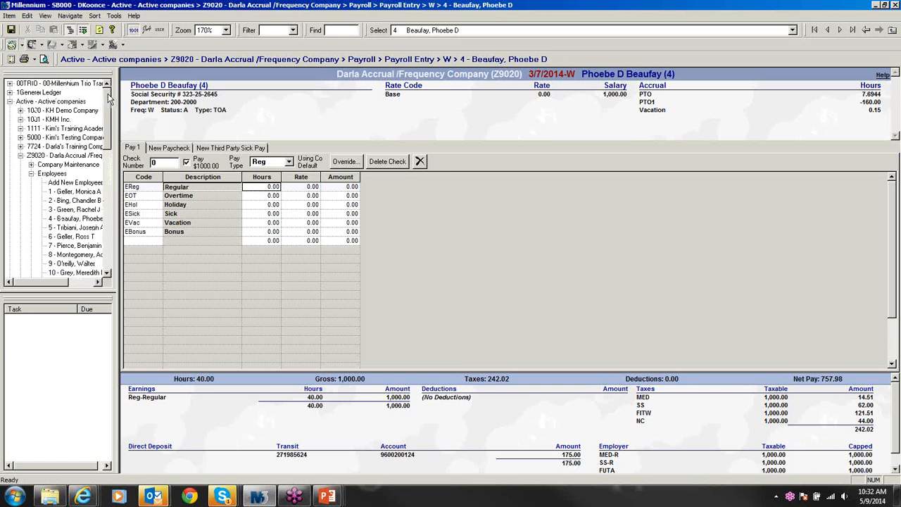
click(71, 220)
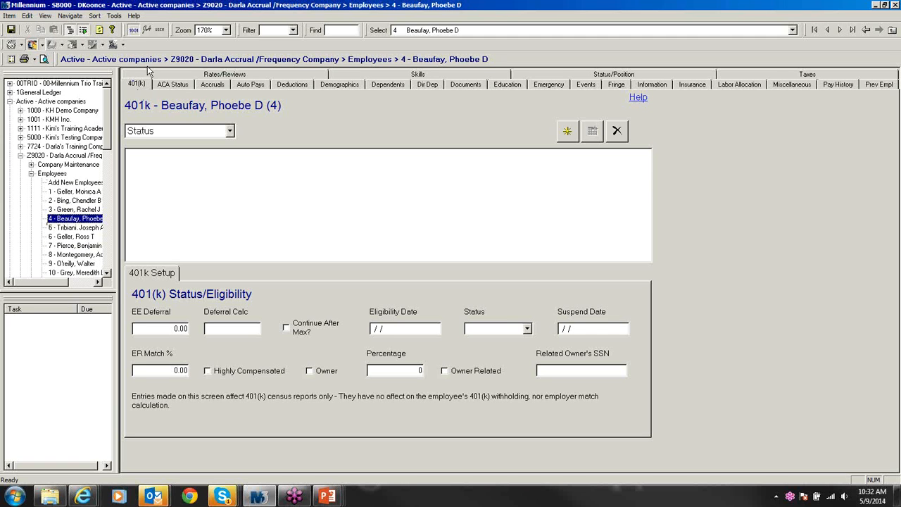
Step: In Company Setup's Insurance premiums, change the HEALTH plan's Child premium from 0 to 600.00
click(59, 156)
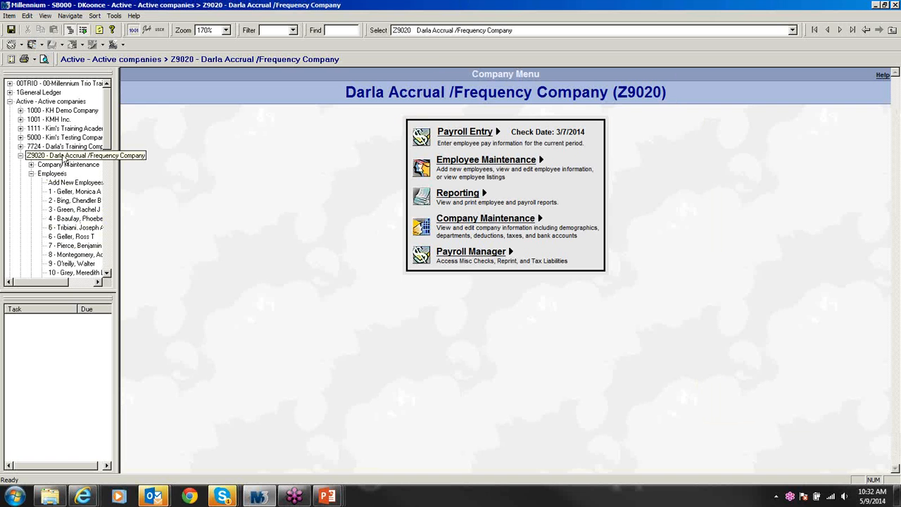
click(489, 220)
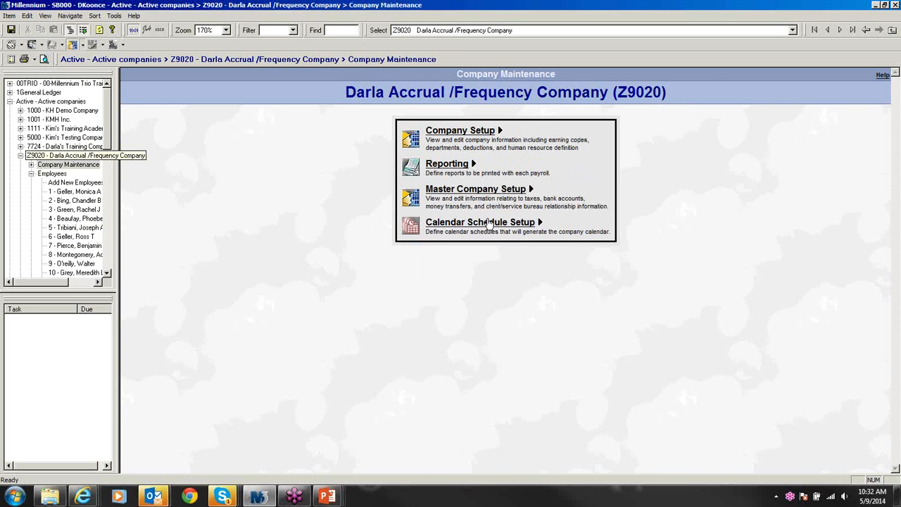
click(445, 138)
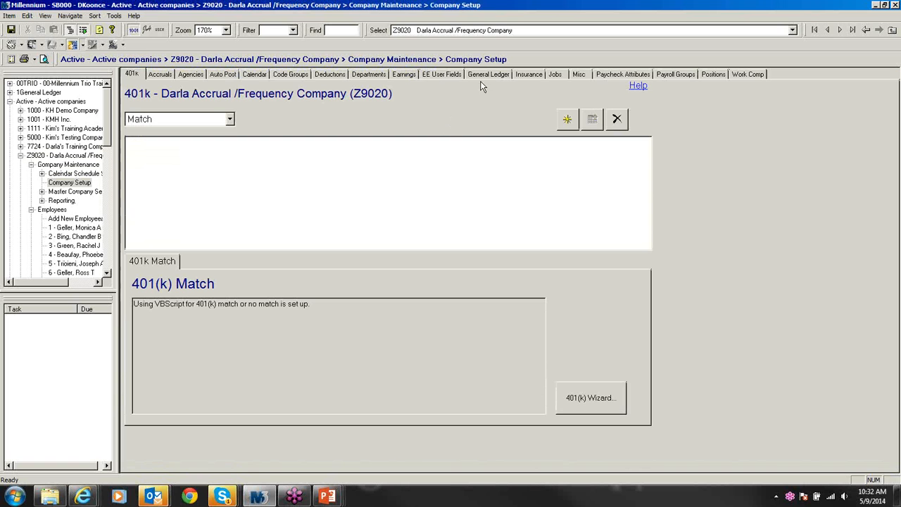
click(528, 74)
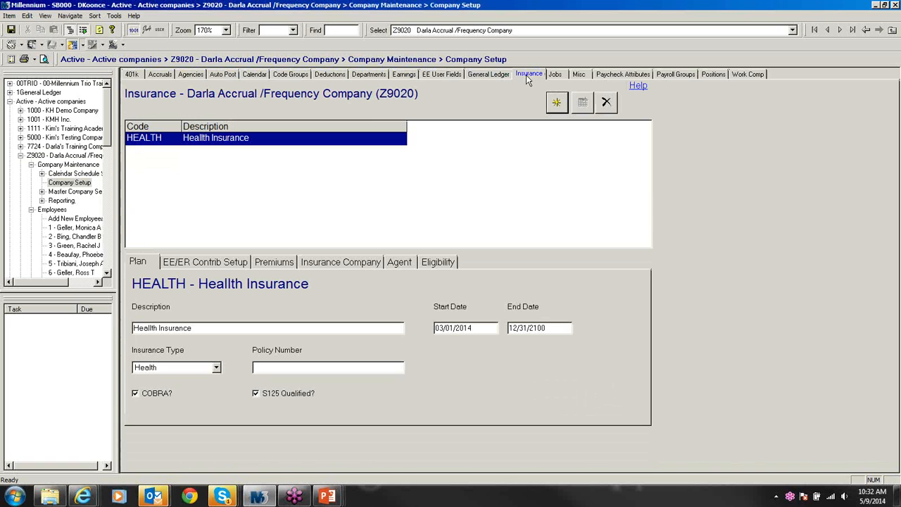
click(275, 264)
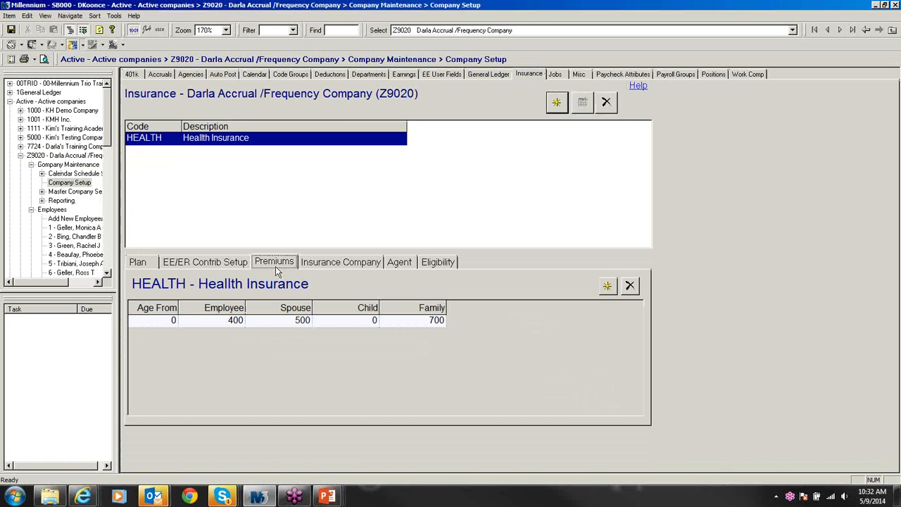
click(346, 321)
text(600.00)
key(Return)
click(107, 273)
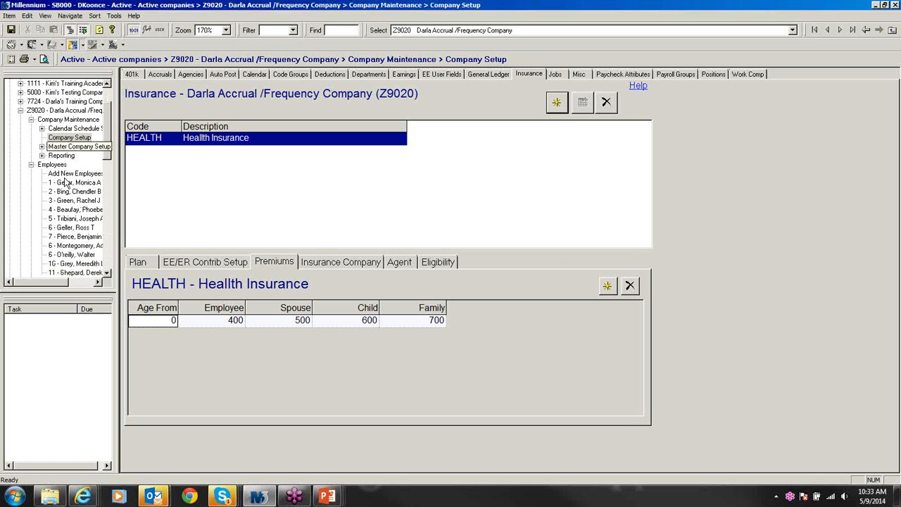
Step: Review employee 4's batch W check: 50.00 Health 125 deduction, 100.00 ERHealth memo, net 727.31
click(109, 275)
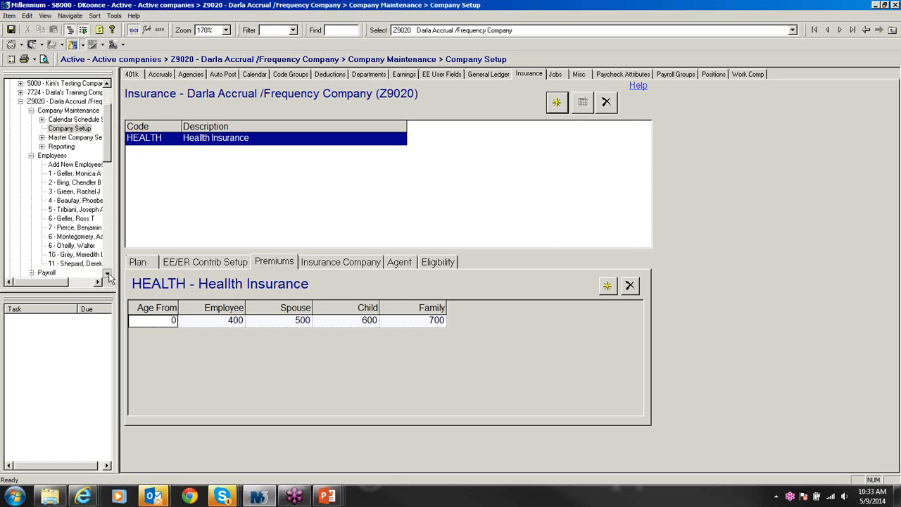
click(109, 276)
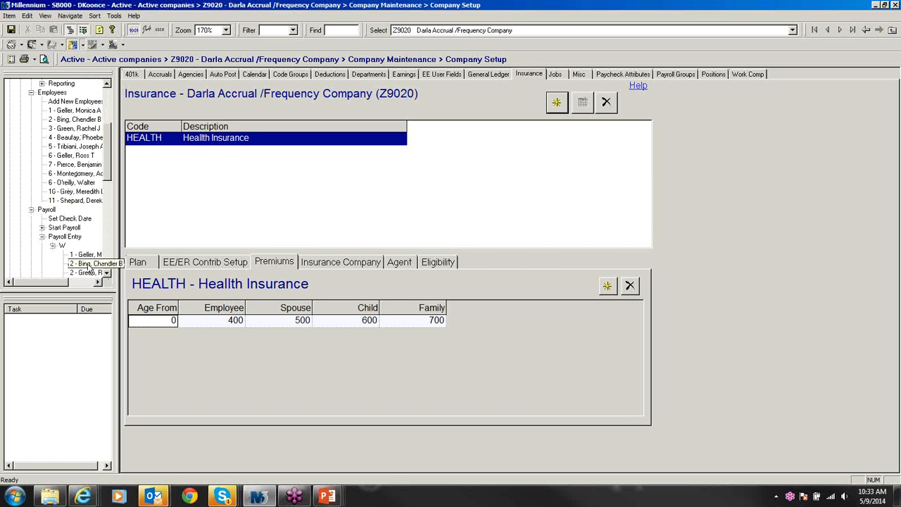
click(92, 265)
key(Down)
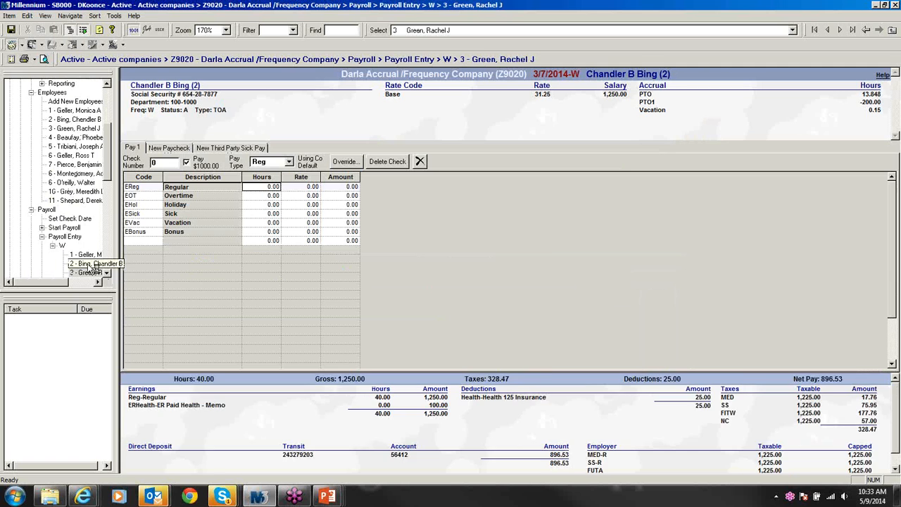
key(Down)
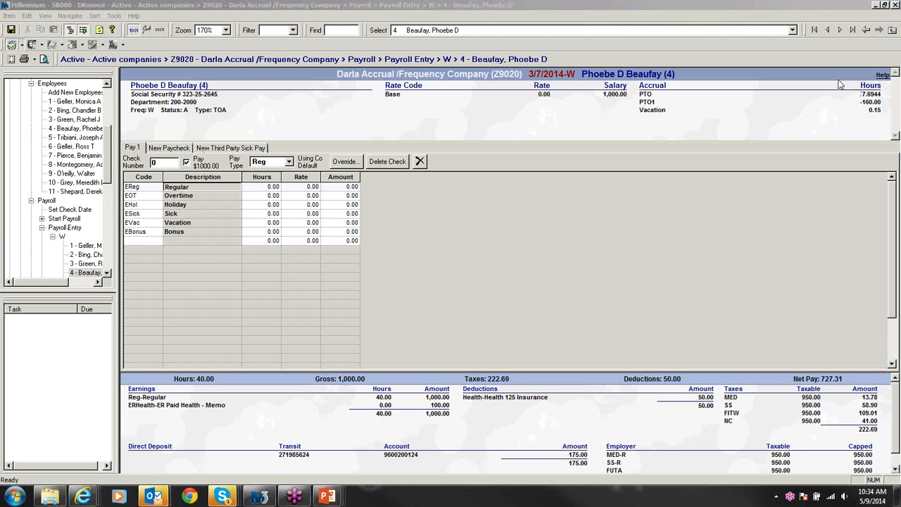
Step: Return to Company Setup's insurance plans and start adding a new insurance plan
click(534, 287)
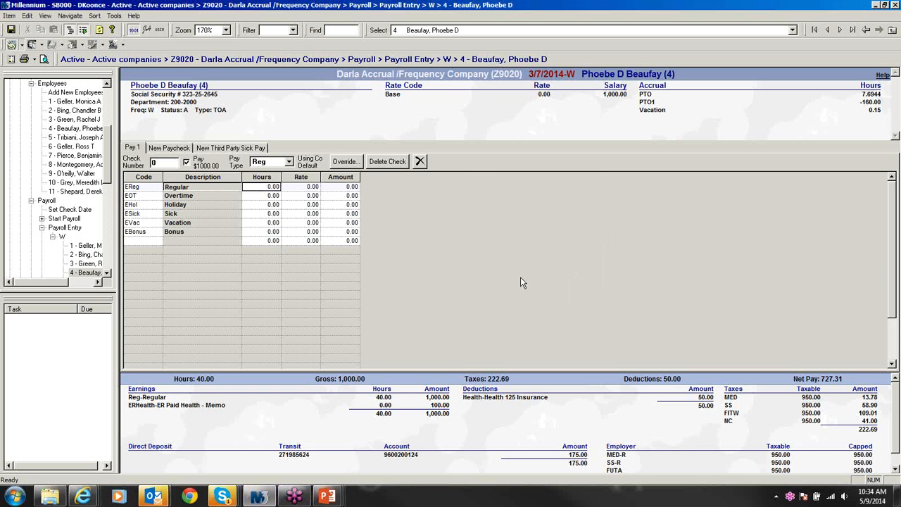
click(106, 83)
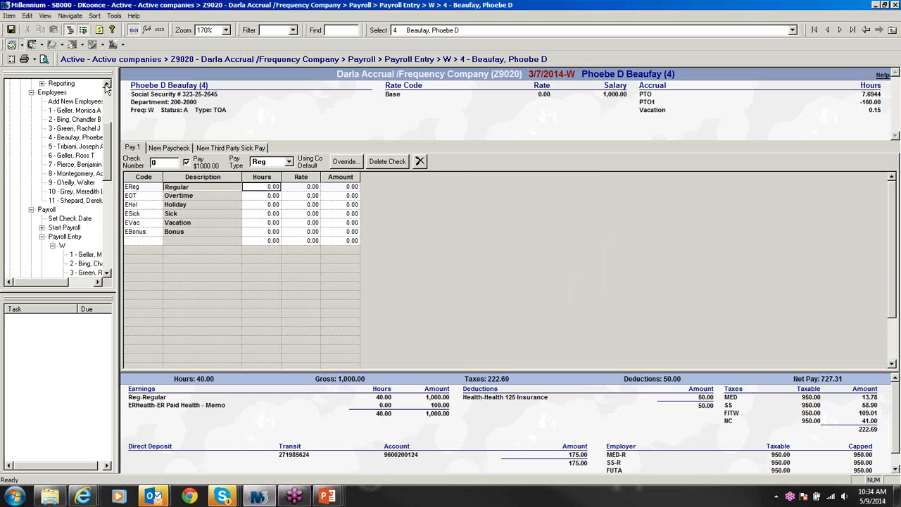
click(106, 83)
click(106, 83)
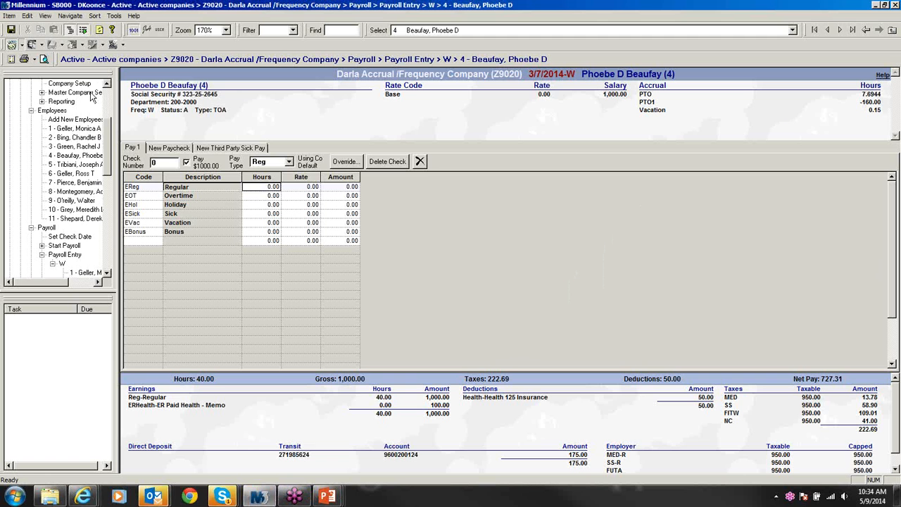
click(106, 83)
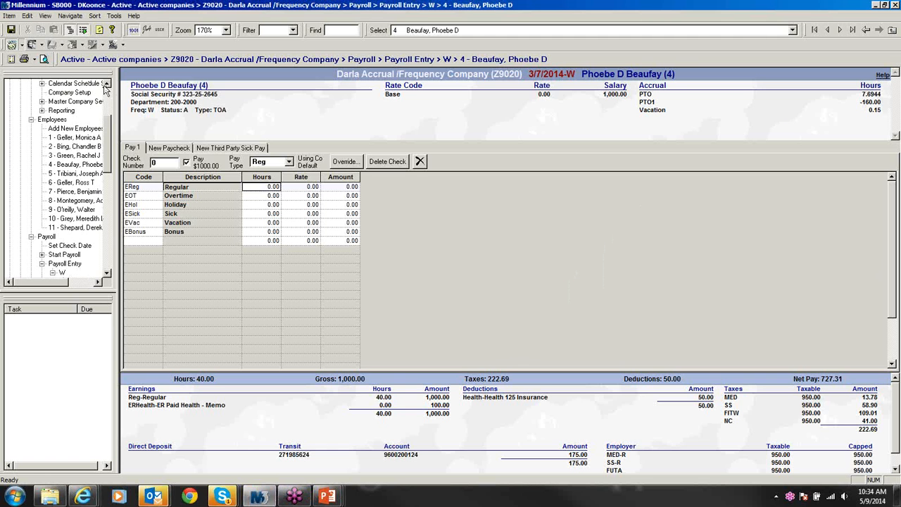
click(80, 93)
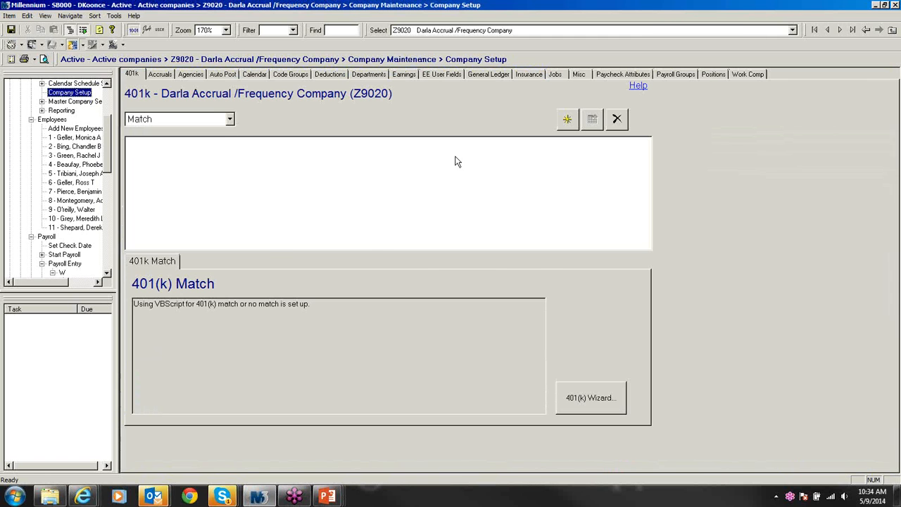
click(534, 76)
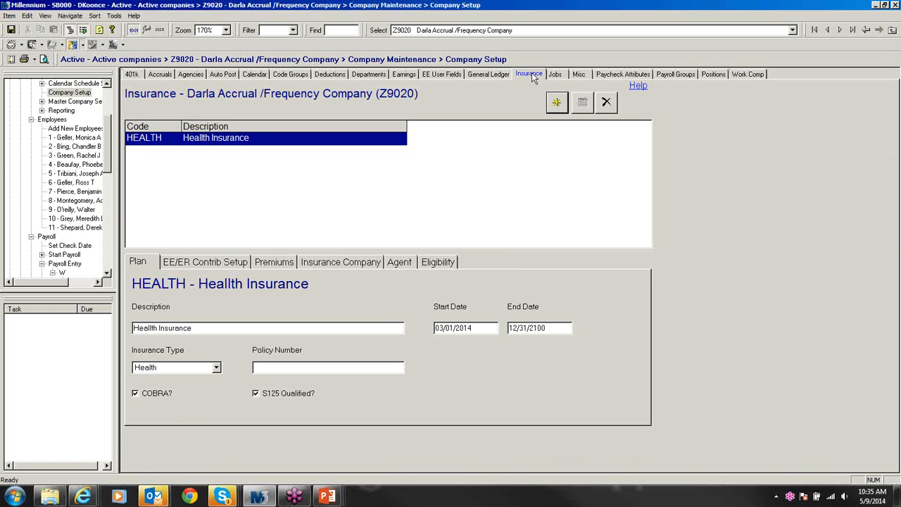
click(562, 105)
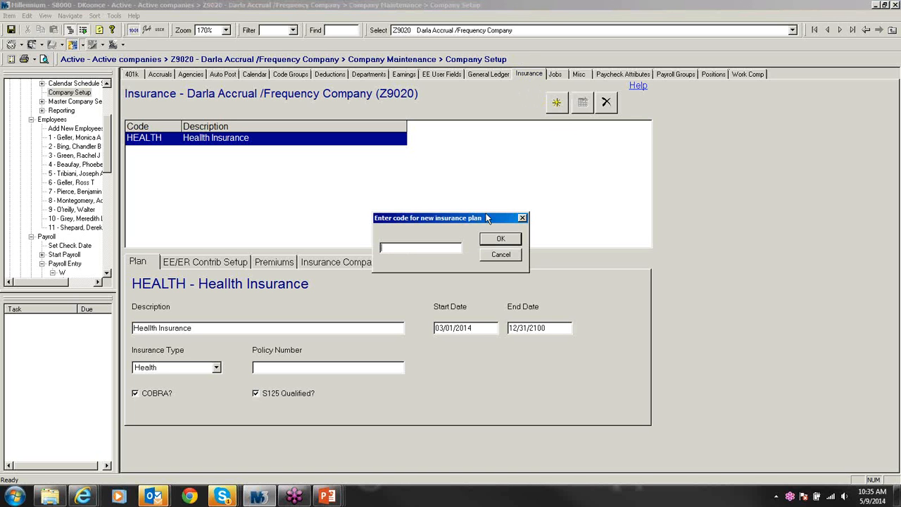
Step: Create plan code HLTHEE with description 'Health Insurance - Employee Only'
text(HLTHEE)
click(500, 240)
click(206, 329)
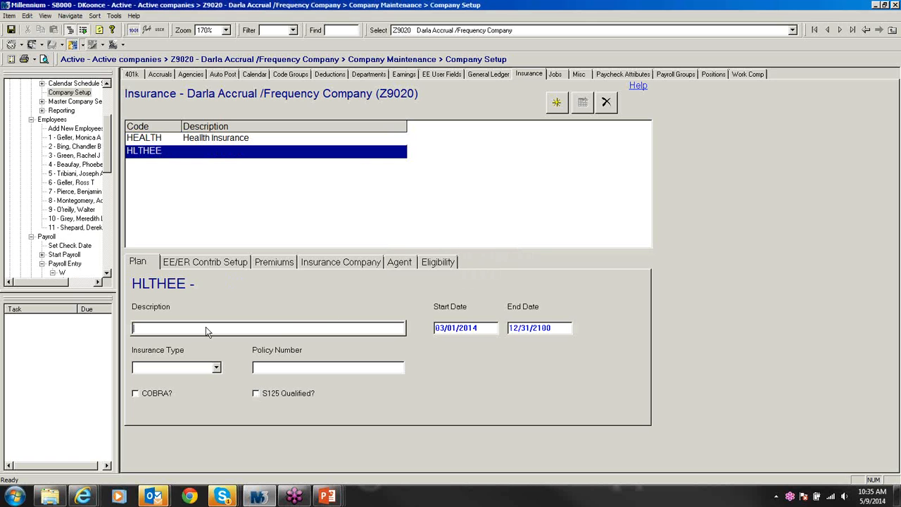
text(Health Insu)
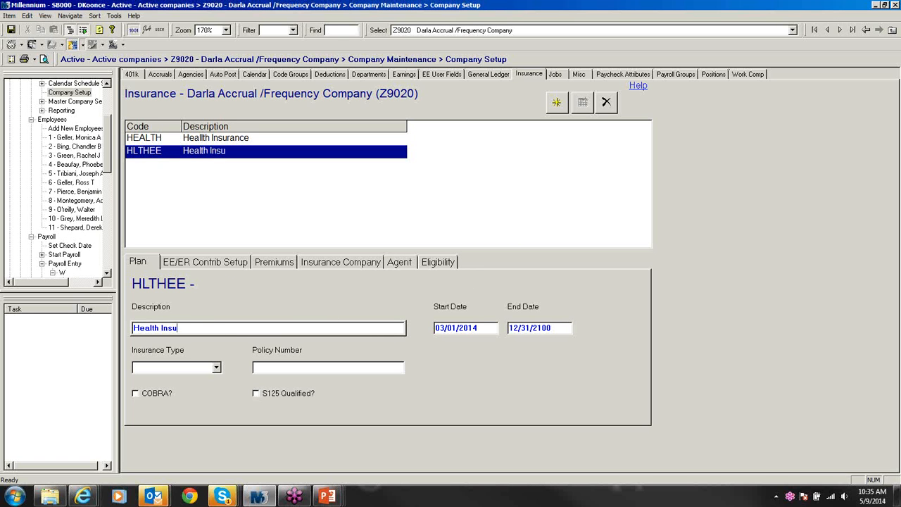
text(rance - Employee)
key(Caps_Lock)
text(O)
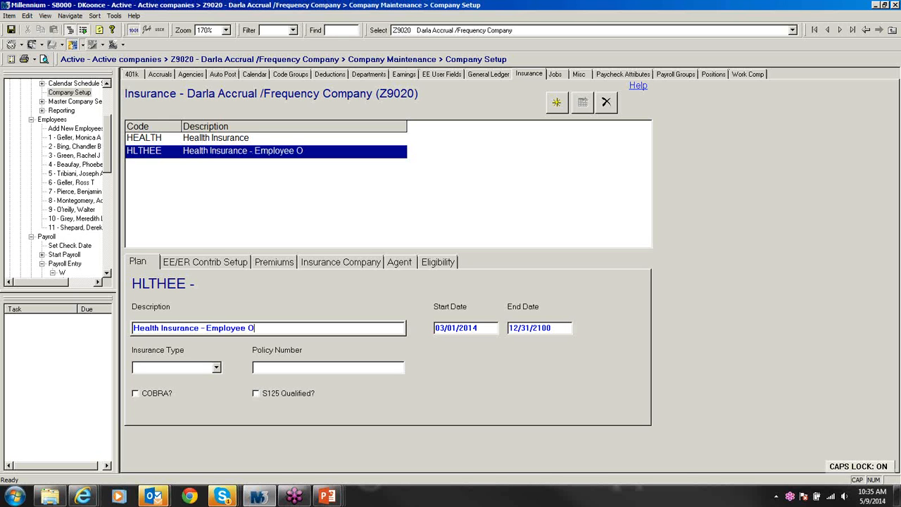
key(BackSpace)
text(oNLY)
key(BackSpace)
key(BackSpace)
key(BackSpace)
key(BackSpace)
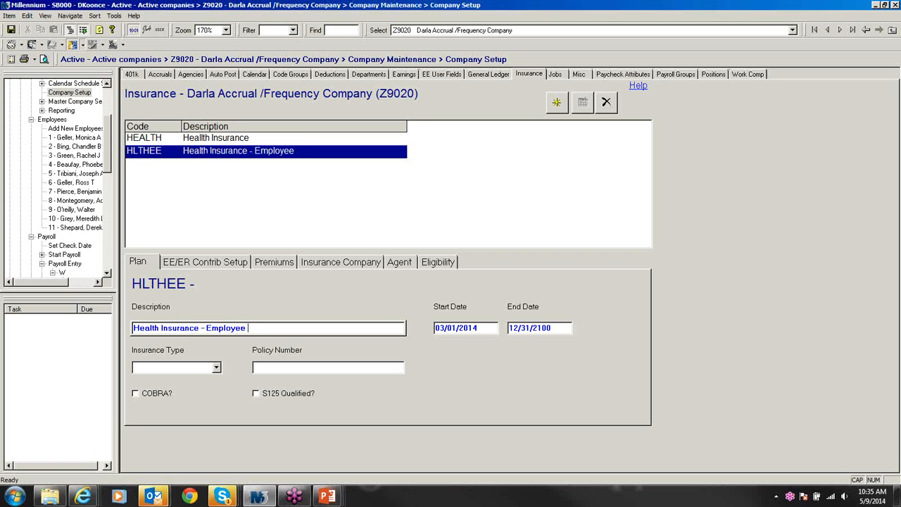
key(Caps_Lock)
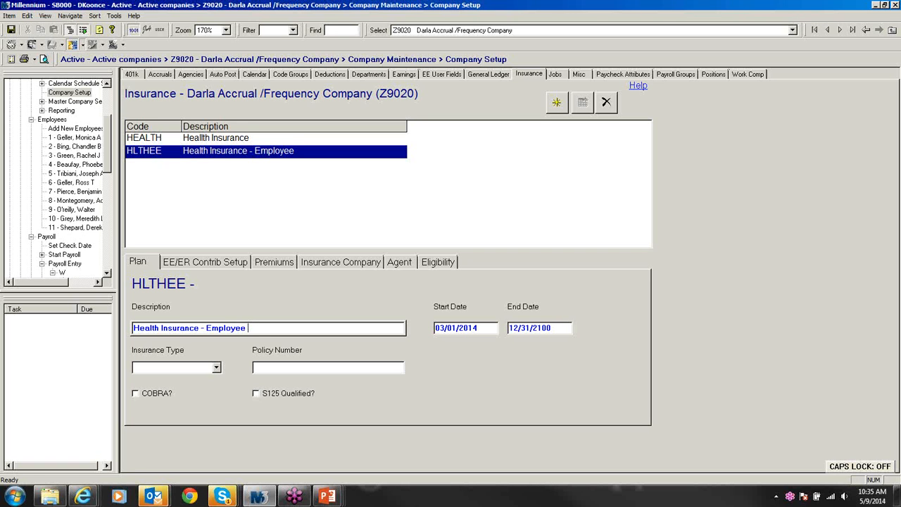
text(Only)
Step: Set the HLTHEE insurance type to Health and mark it COBRA and S125 qualified
click(217, 366)
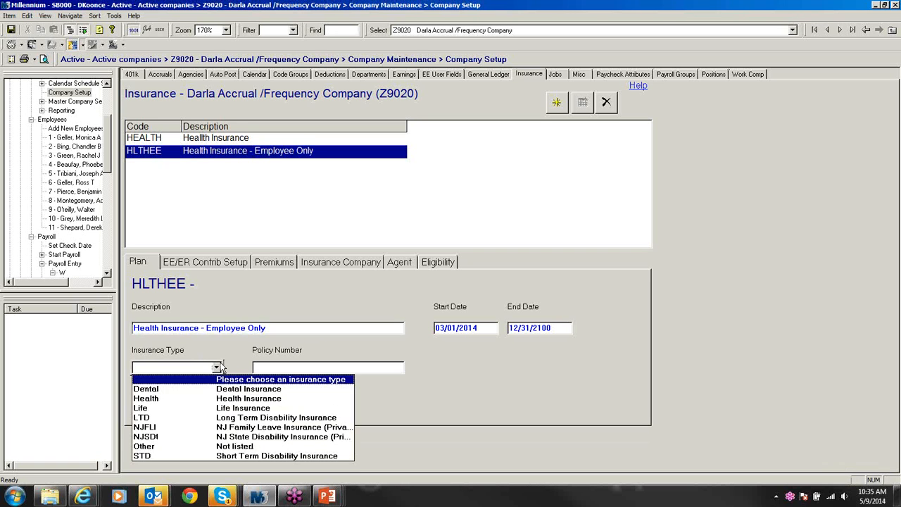
click(220, 399)
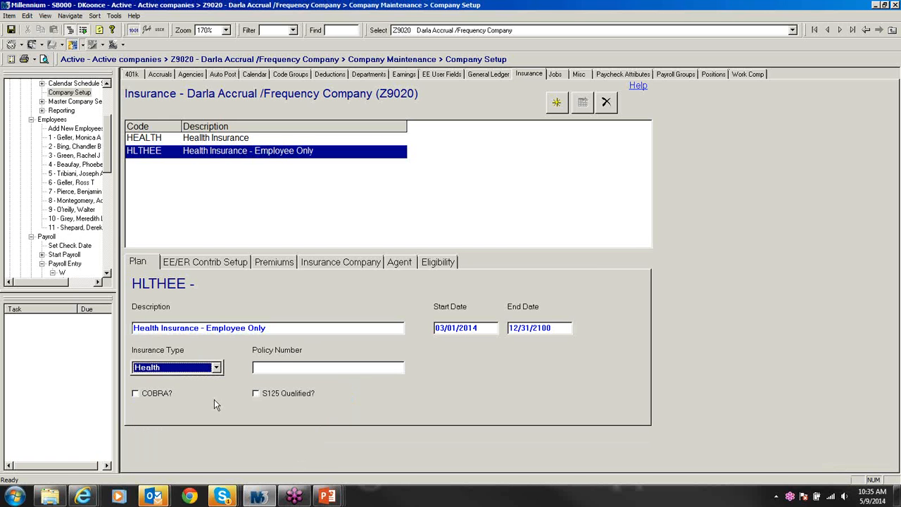
click(135, 394)
click(255, 394)
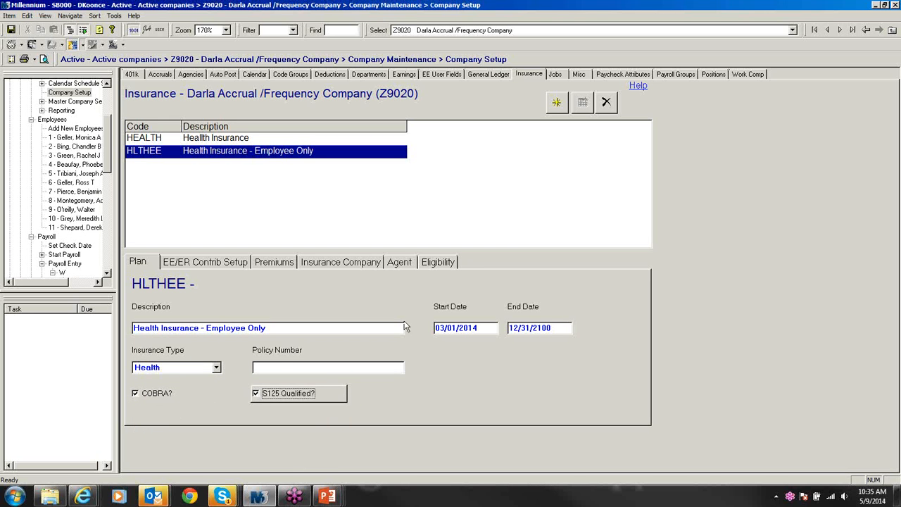
click(218, 269)
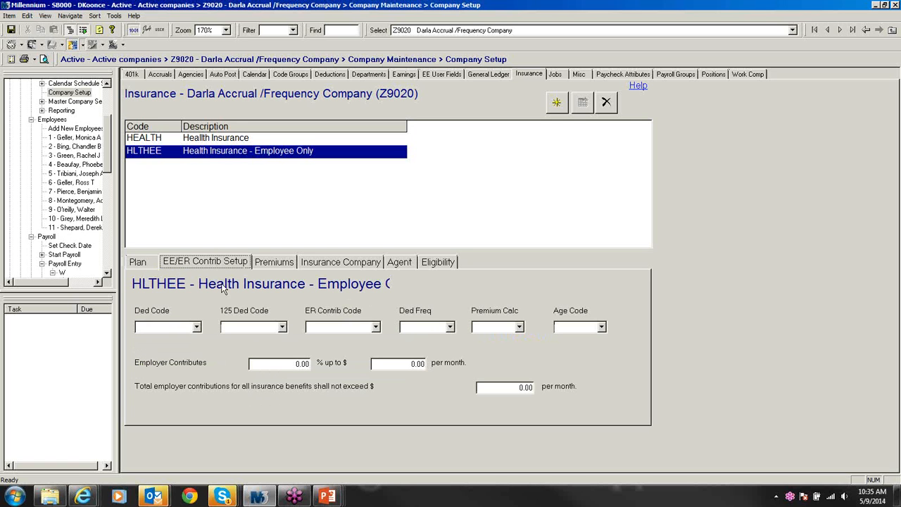
Step: Set HLTHEE's 125 Ded Code to Health, ER Contrib Code to ERHealth, and Ded Freq to Equal
click(282, 327)
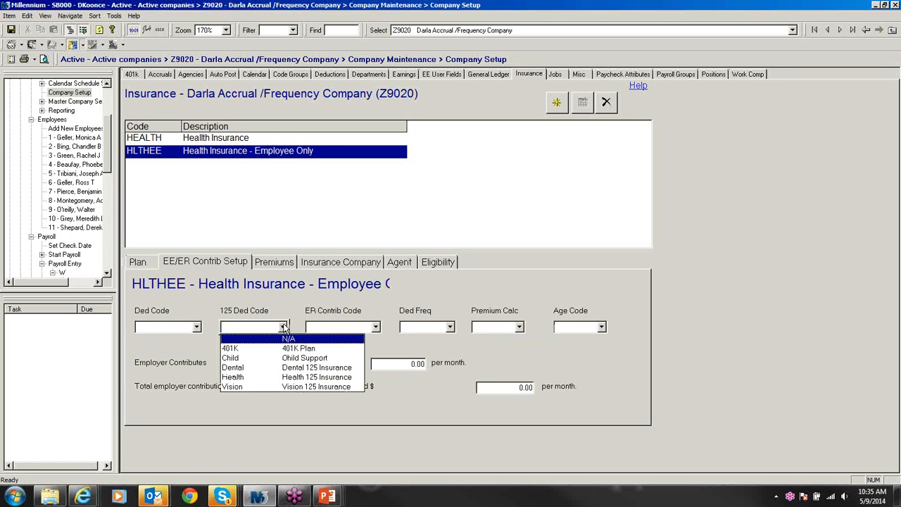
click(277, 377)
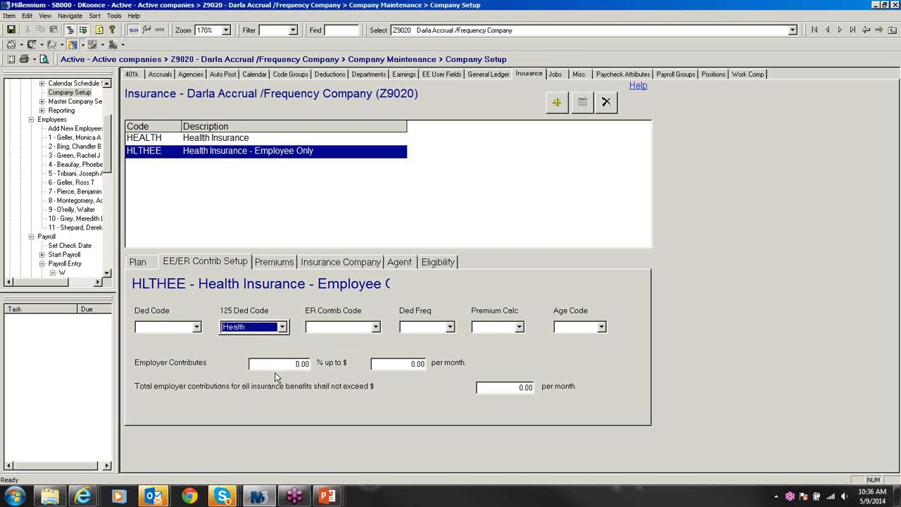
click(376, 328)
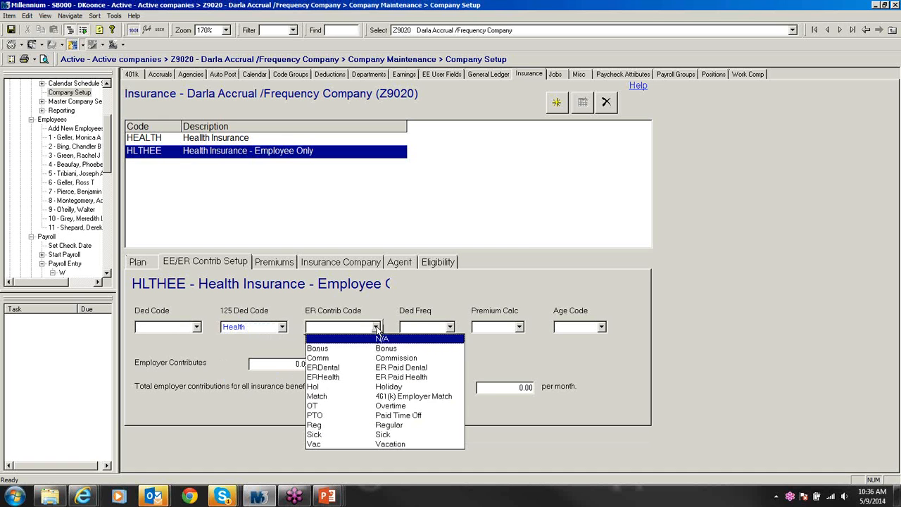
click(354, 377)
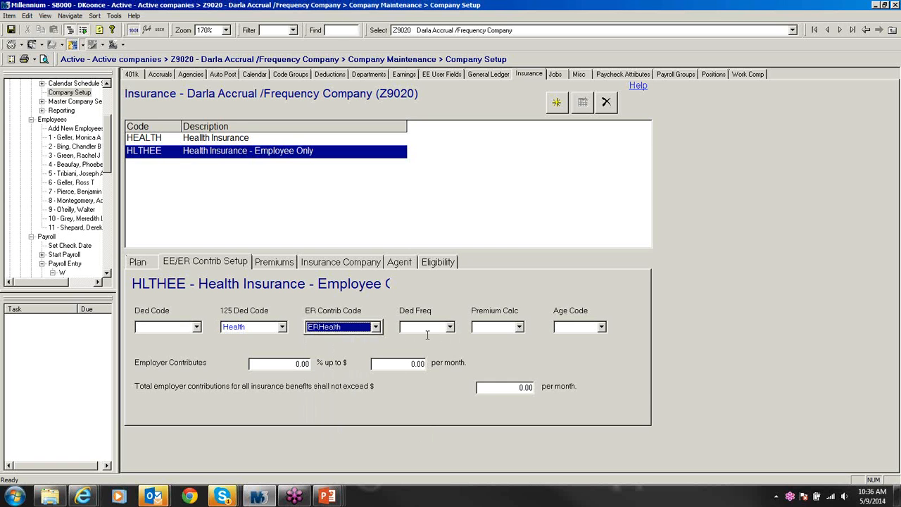
click(449, 327)
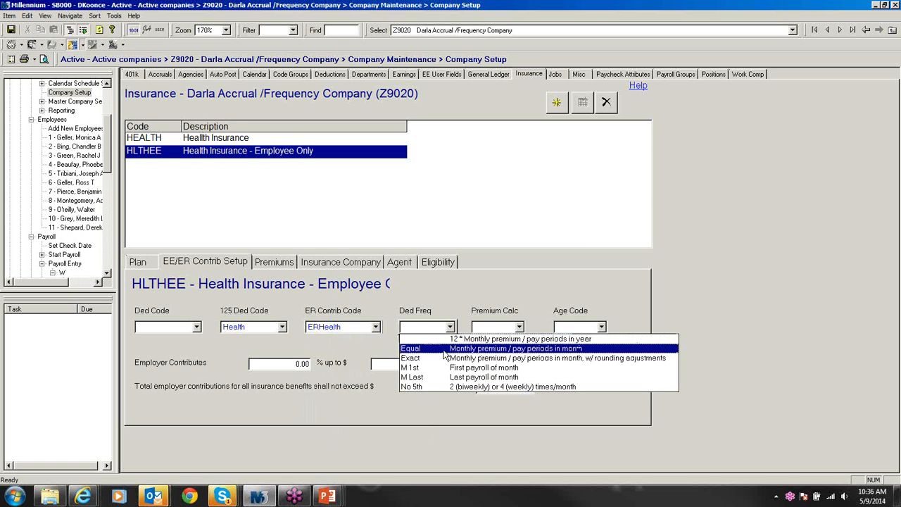
click(444, 350)
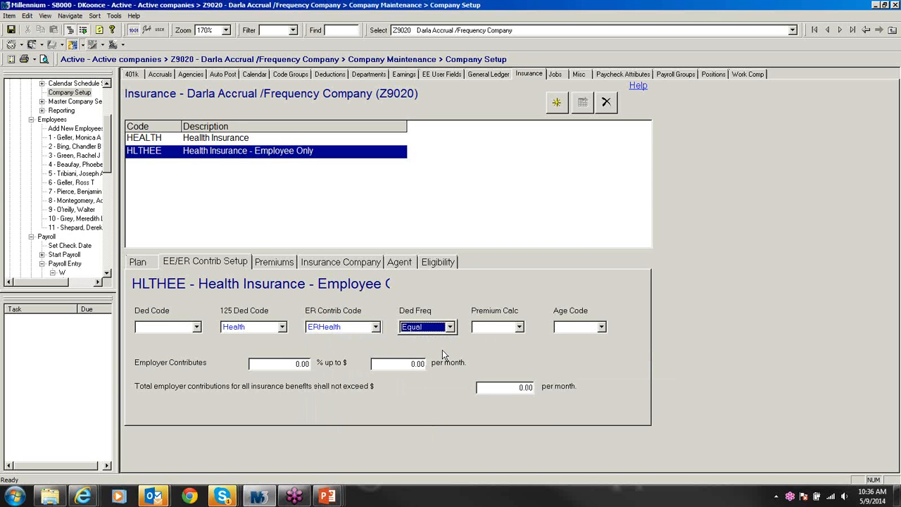
Step: Set the employer contribution to 80% up to 400 monthly with a 400 limit; begin a premium row
click(286, 364)
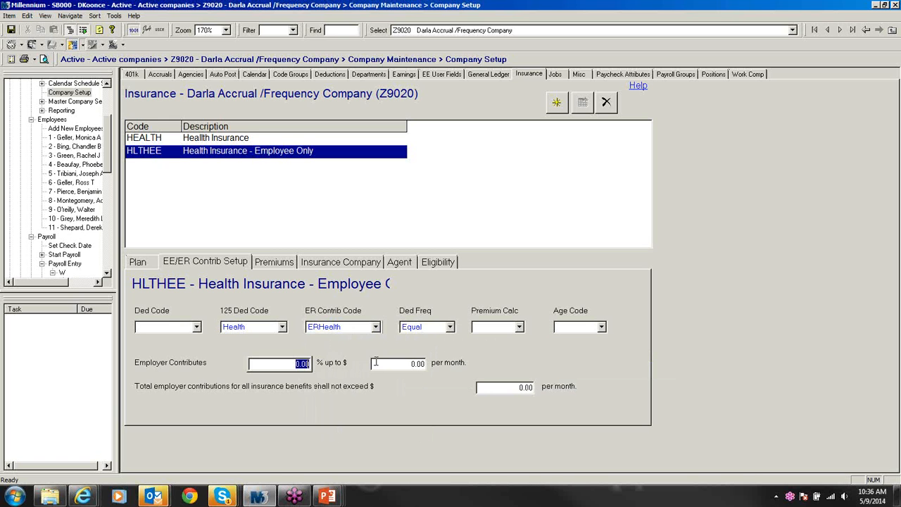
text(80)
click(415, 365)
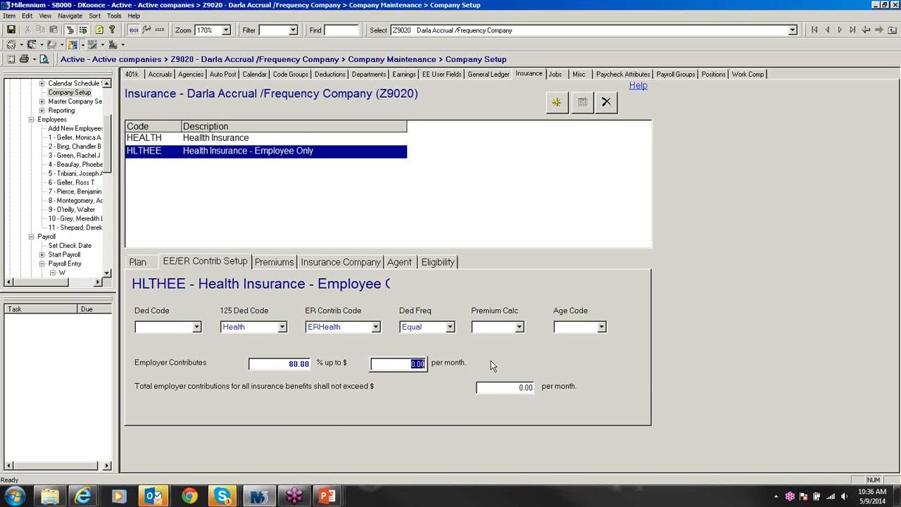
text(400)
click(524, 387)
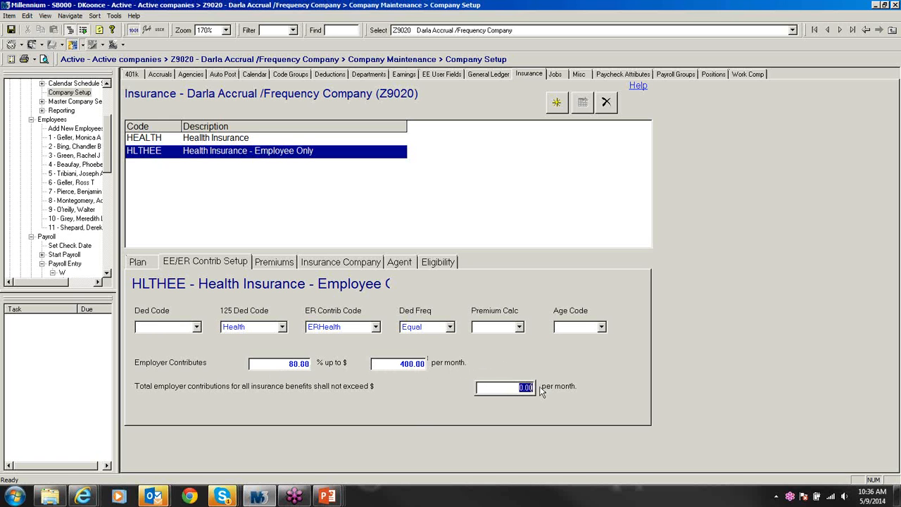
text(400)
click(289, 263)
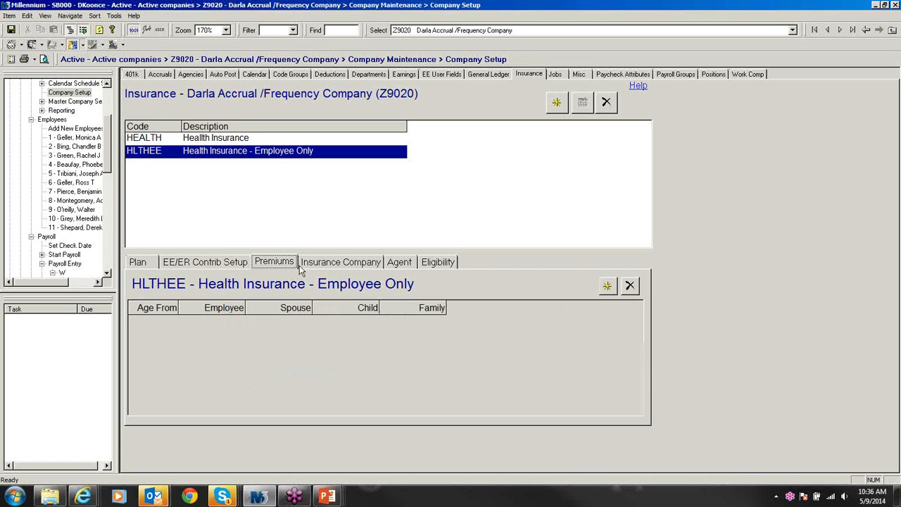
click(606, 287)
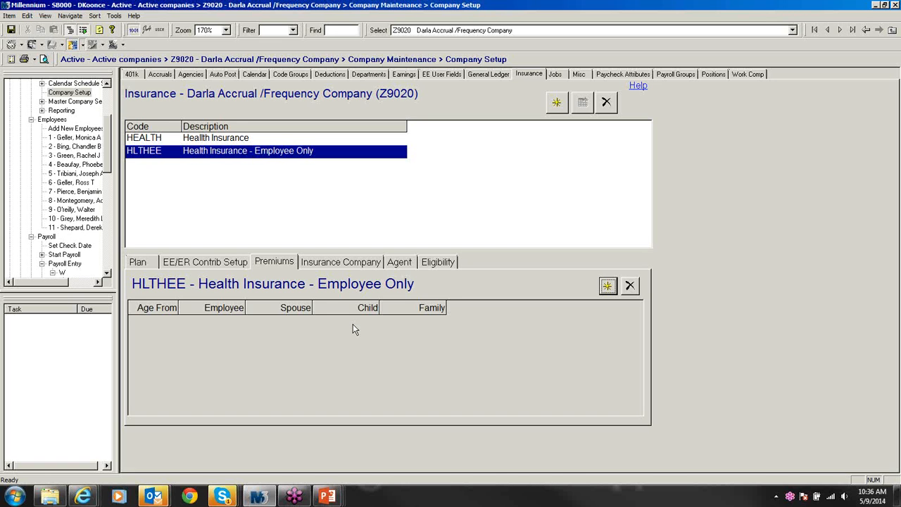
Step: Add a premium row to HLTHEE with an Employee premium of 400 and save it
key(F5)
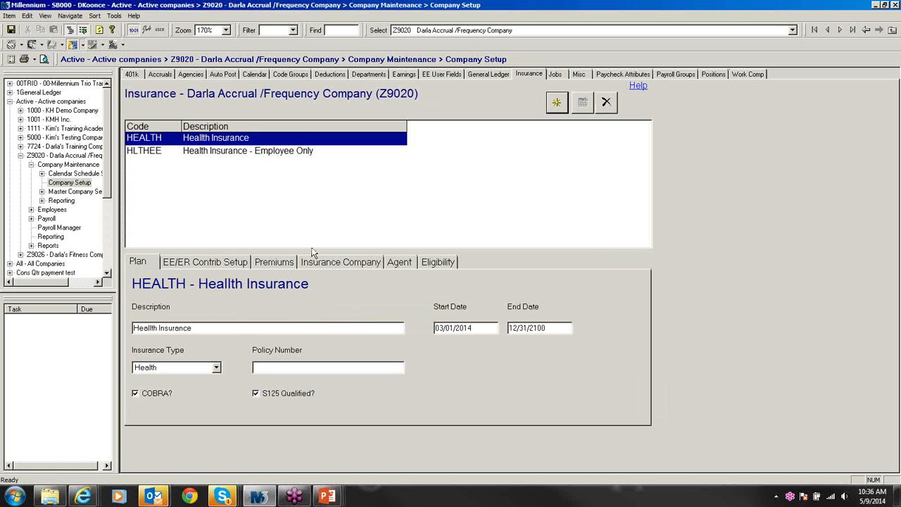
click(282, 269)
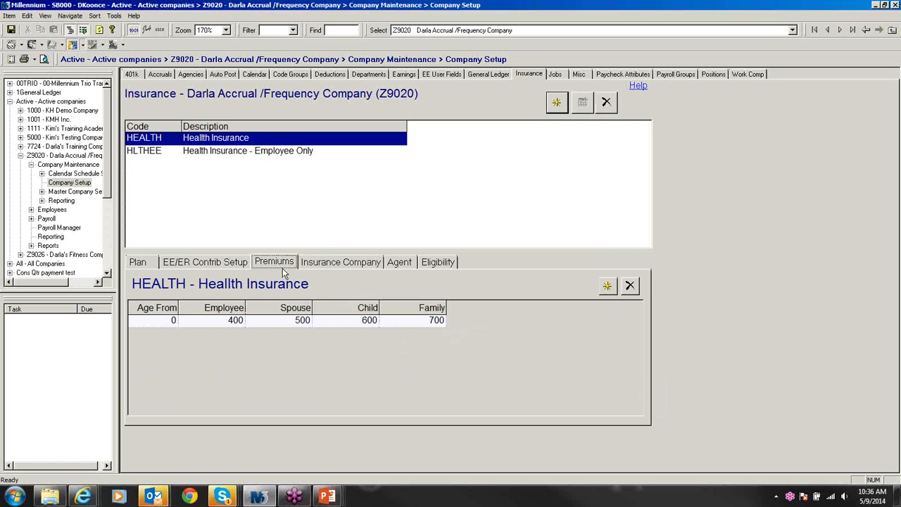
click(255, 156)
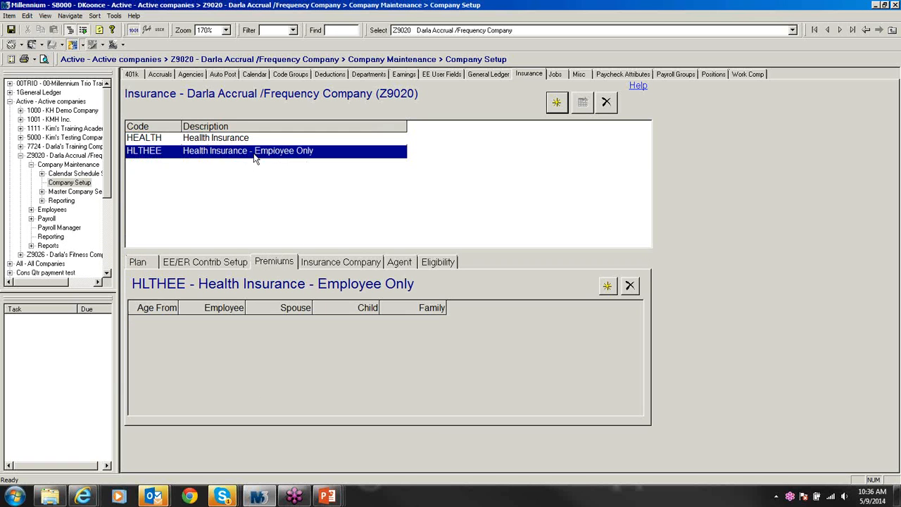
click(606, 286)
click(235, 323)
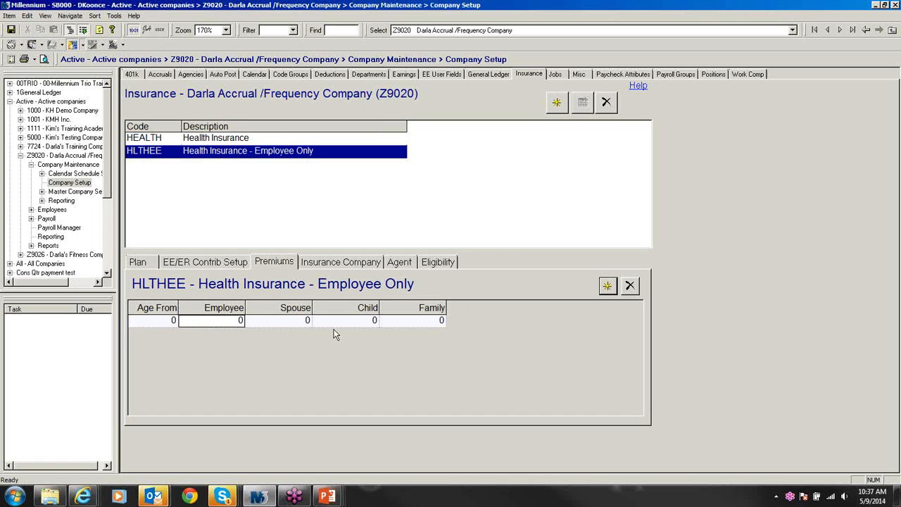
text(400)
key(ctrl+s)
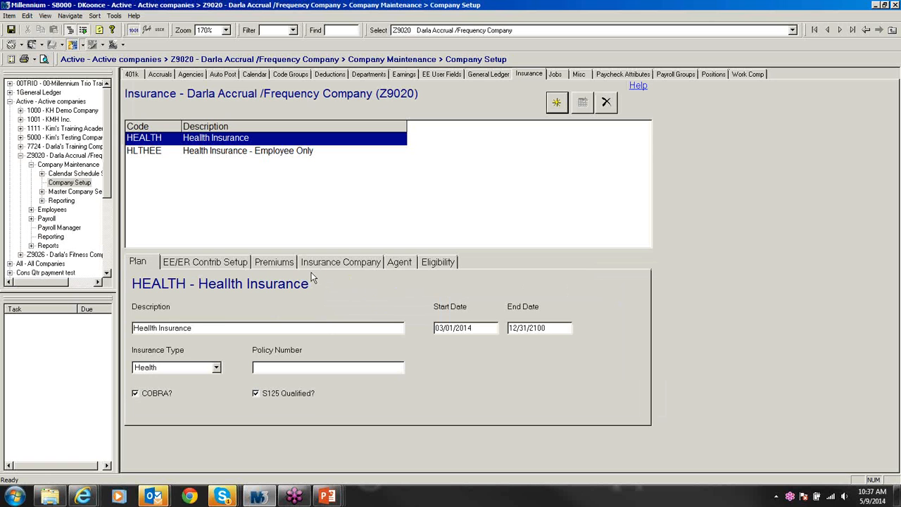
Step: Recheck HLTHEE's saved premiums and start a new insurance plan
click(263, 151)
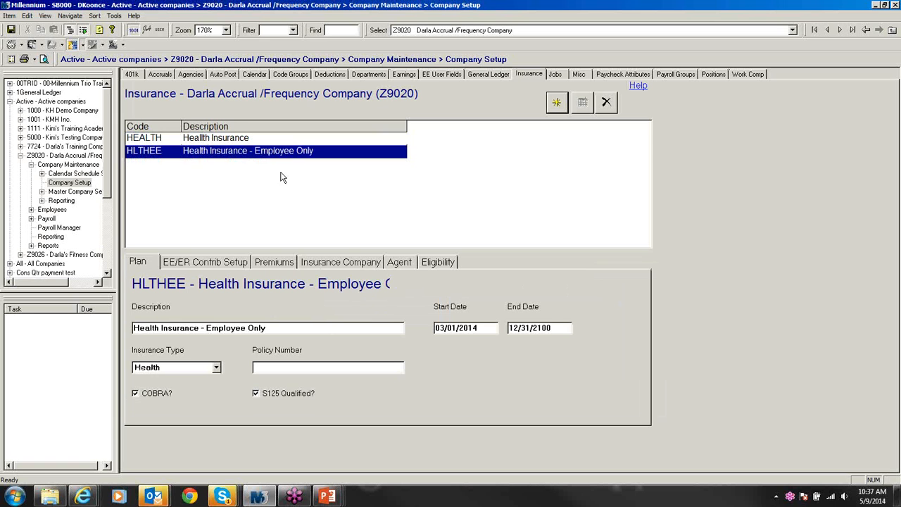
click(275, 262)
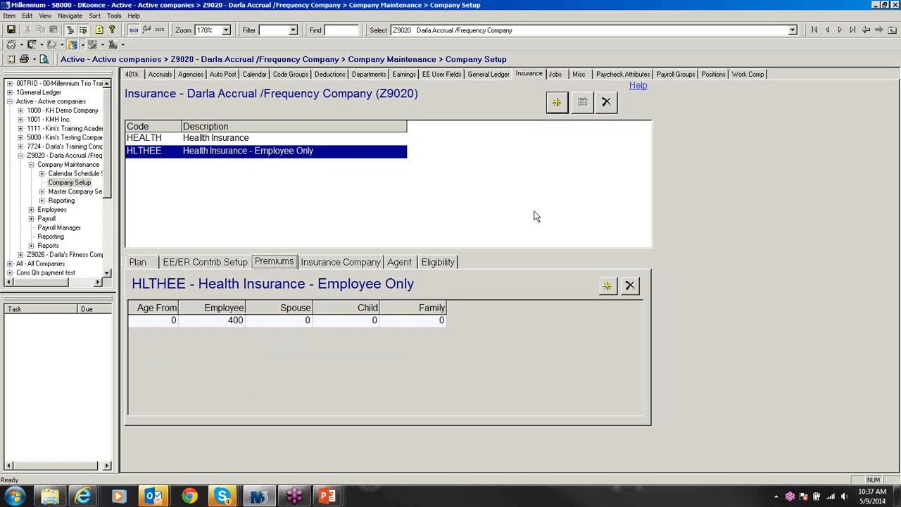
click(556, 104)
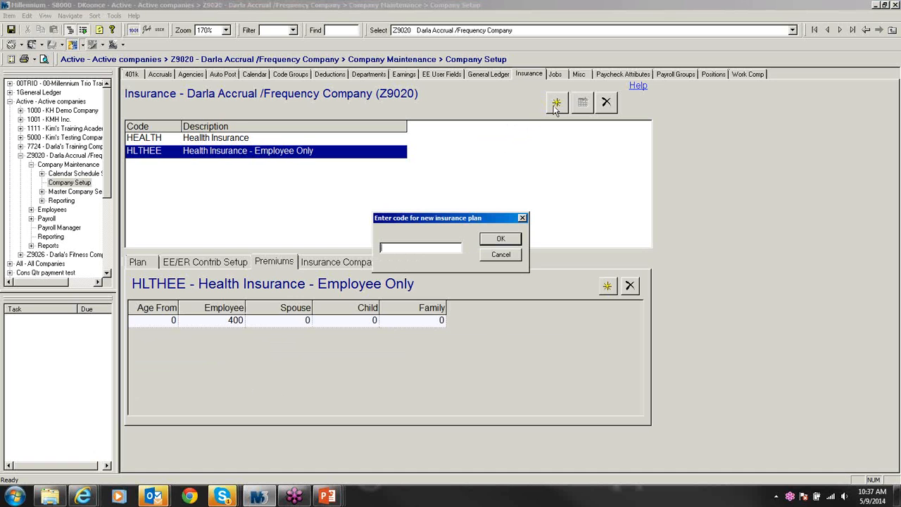
Step: Create plan code HLTHES with description 'Health Insurance - Employee/Spouse'
text(HLTHES)
click(483, 244)
click(156, 263)
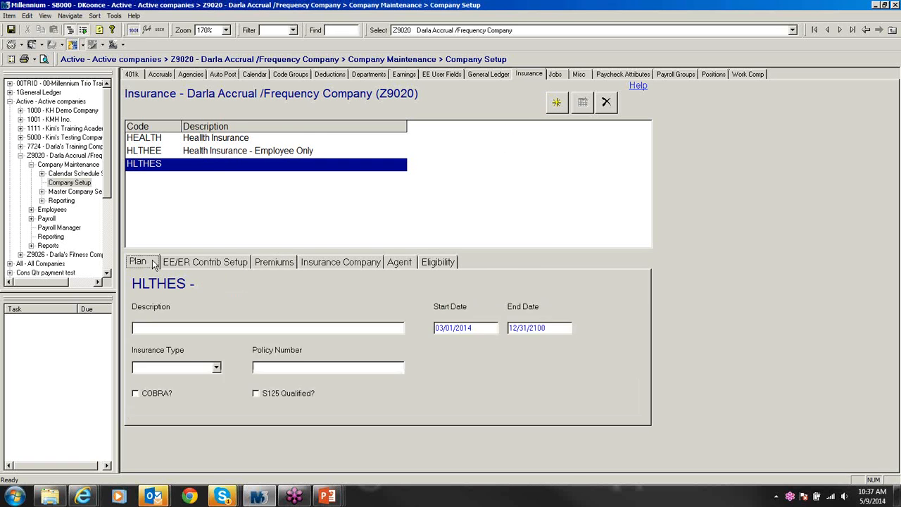
click(186, 329)
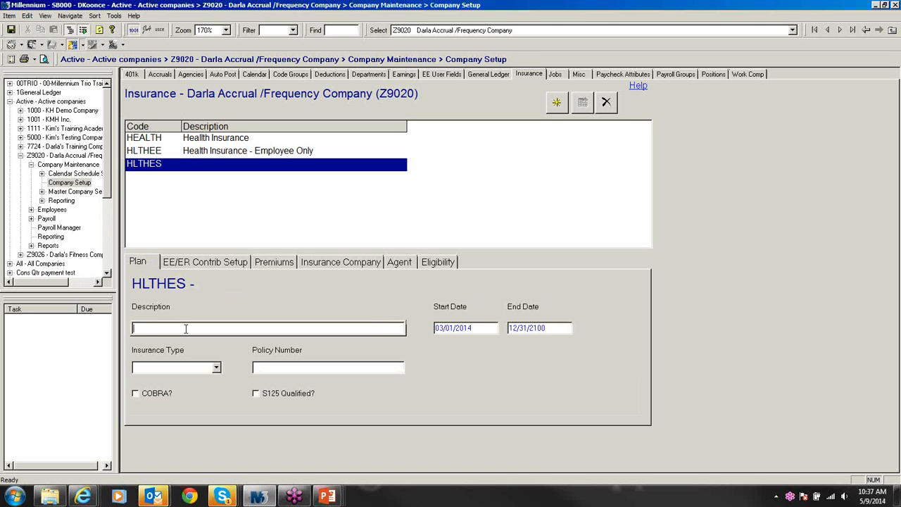
text(Health Insurance )
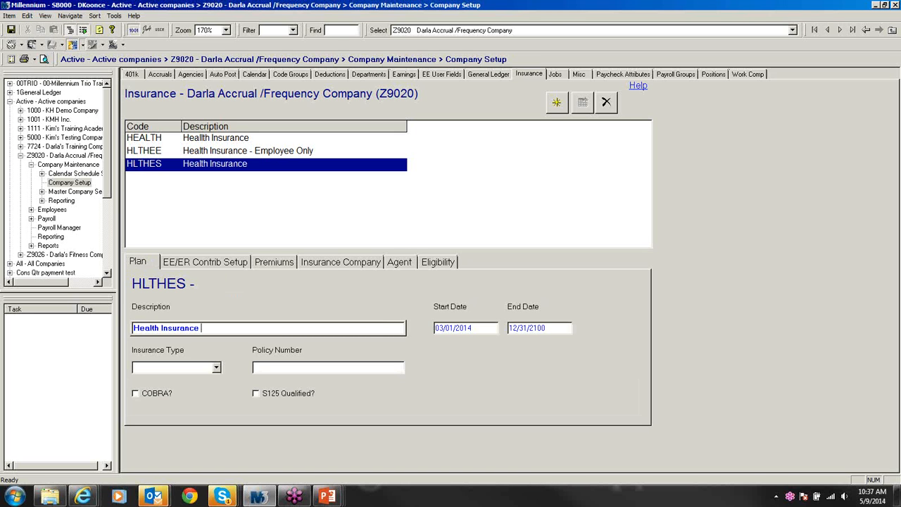
text(- Employee/Spou)
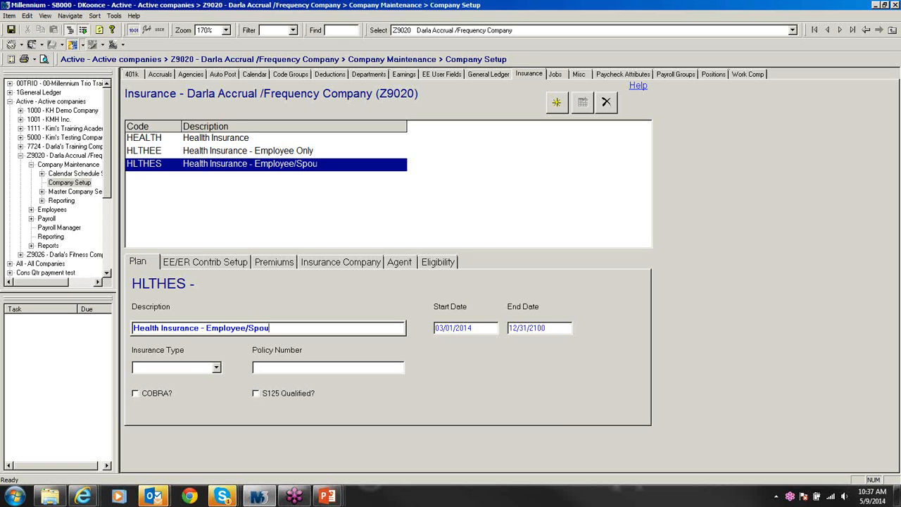
text(se)
Step: Set HLTHES insurance type to Health and mark it COBRA and S125 qualified
click(216, 368)
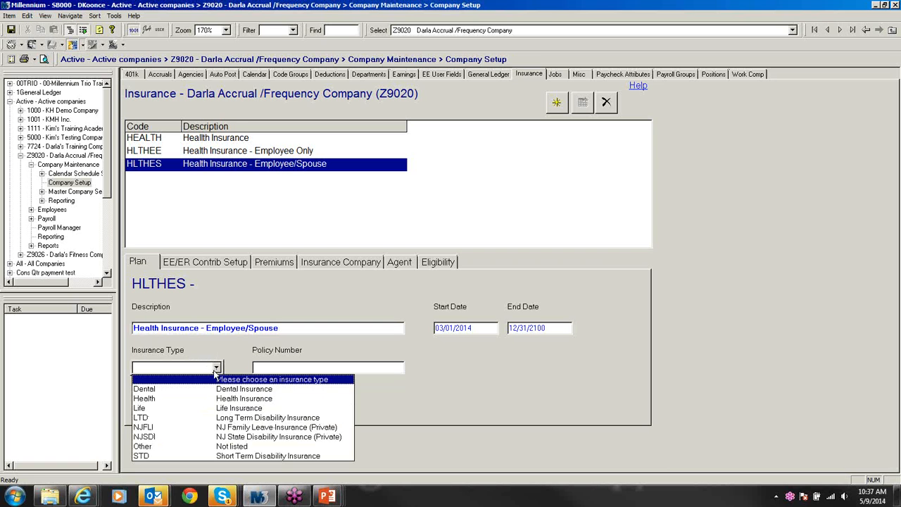
click(220, 398)
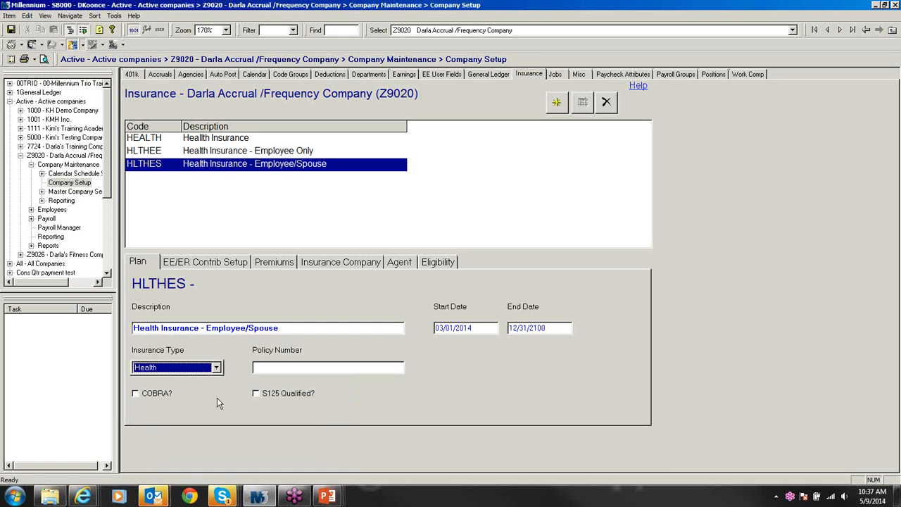
click(139, 394)
click(255, 394)
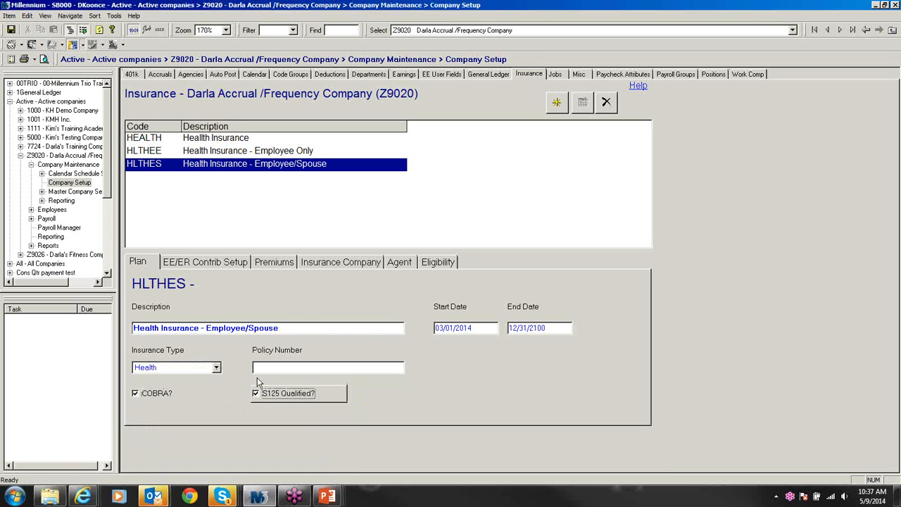
click(226, 263)
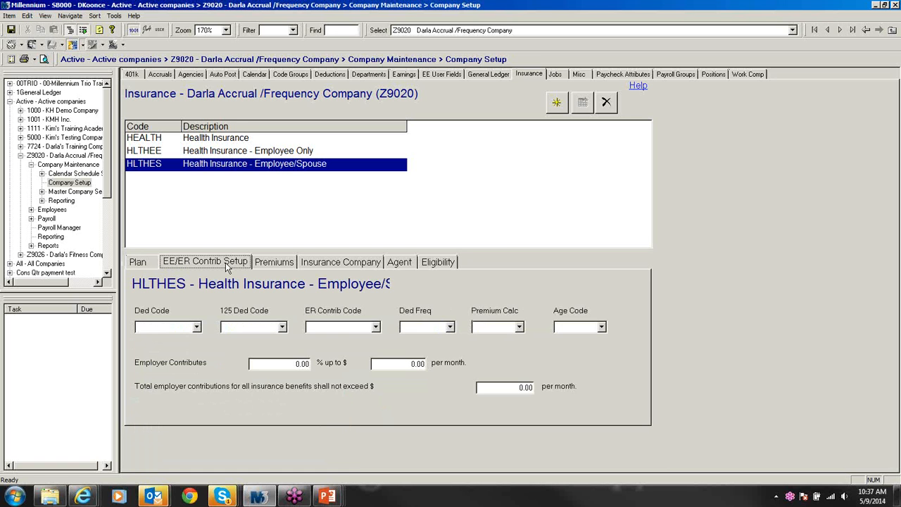
Step: Set HLTHES's 125 Ded Code to Health, ER Contrib Code to ERHealth, Ded Freq to Equal
click(282, 327)
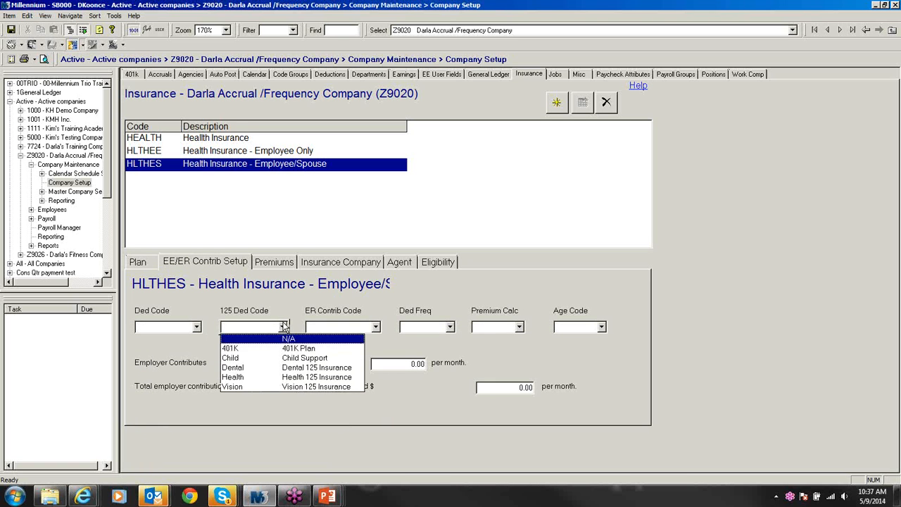
click(266, 378)
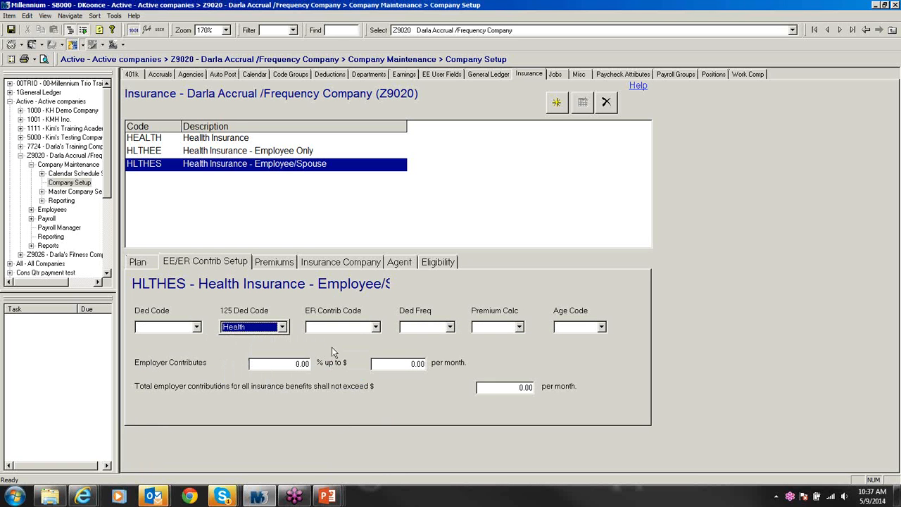
click(376, 327)
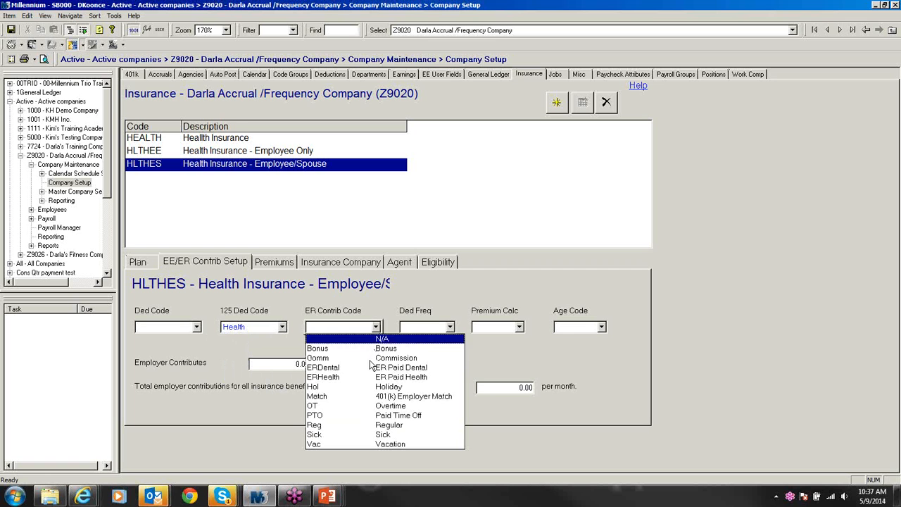
click(367, 375)
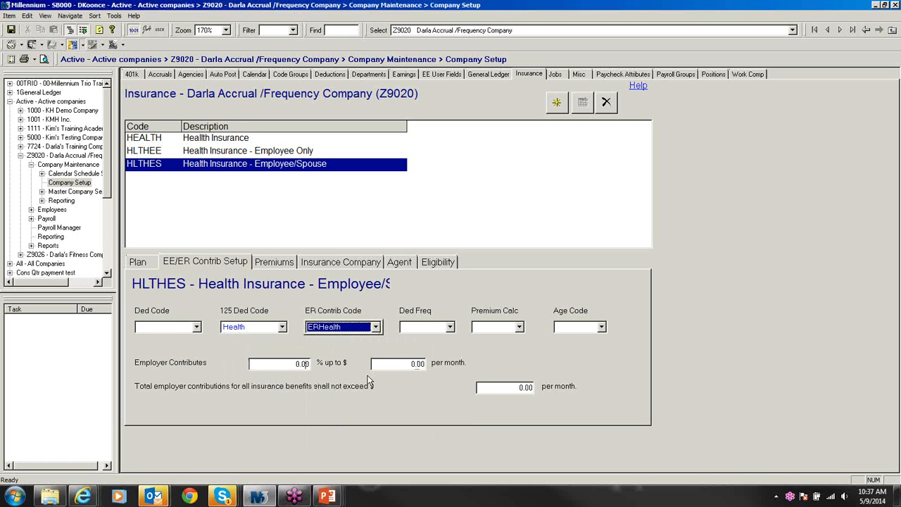
click(450, 327)
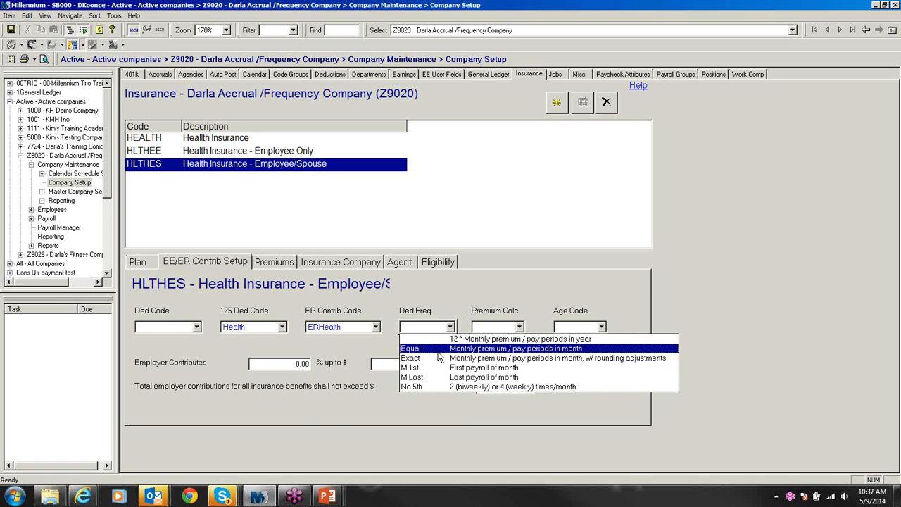
click(437, 349)
Step: Set the employer contribution to 80% up to 500 monthly with a 500 cap, and save
click(291, 363)
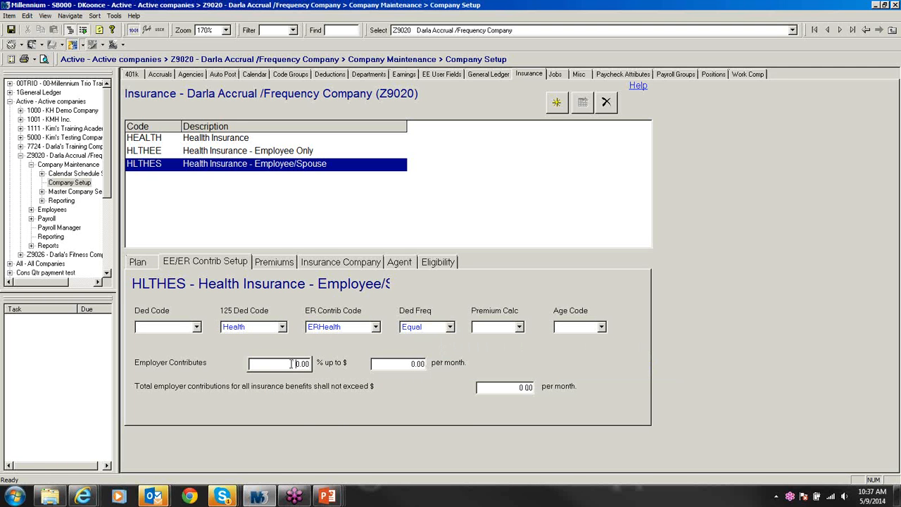
text(80)
drag(406, 364, 445, 362)
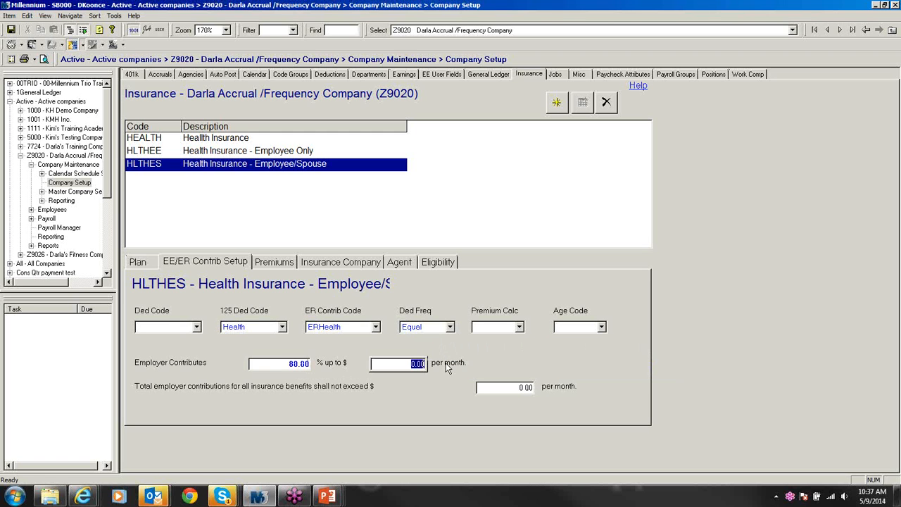
text(400)
key(BackSpace)
key(BackSpace)
key(BackSpace)
click(501, 387)
text(500)
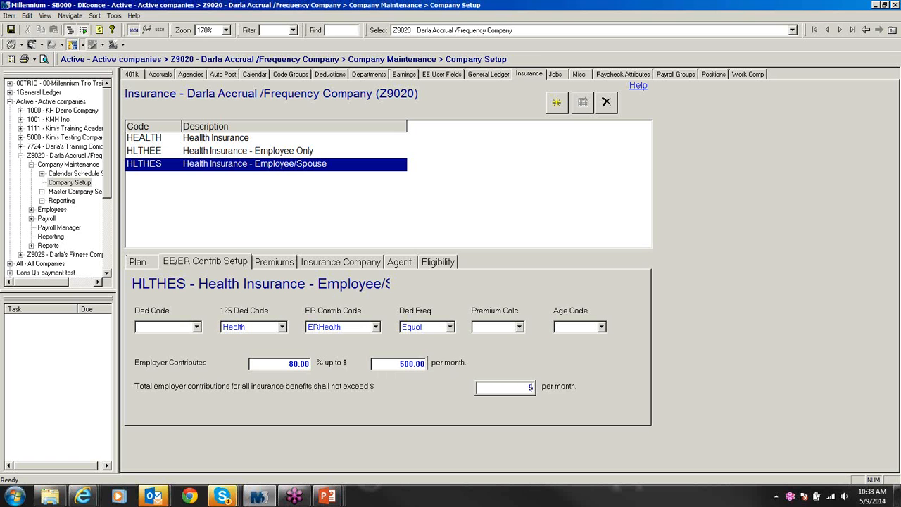
key(ctrl+s)
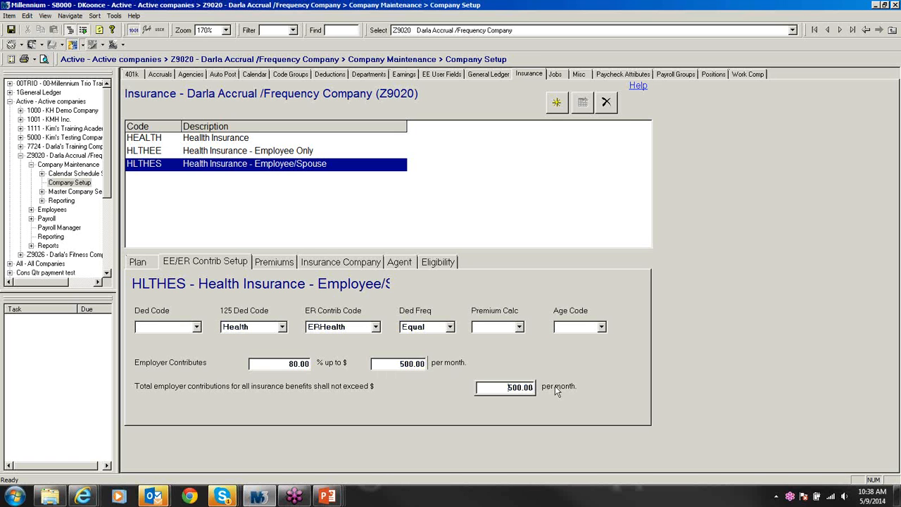
Step: Add a HLTHES premium row with a Spouse premium of 500, then begin another new plan
click(342, 262)
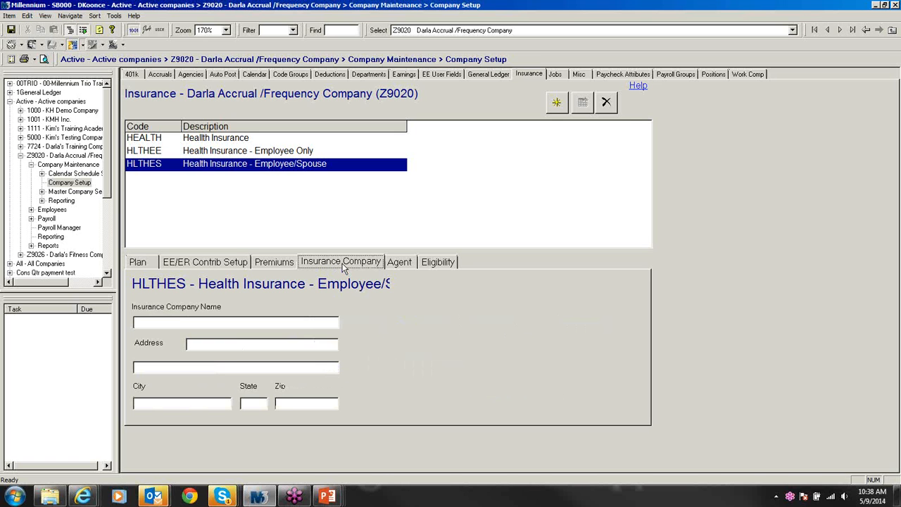
click(259, 266)
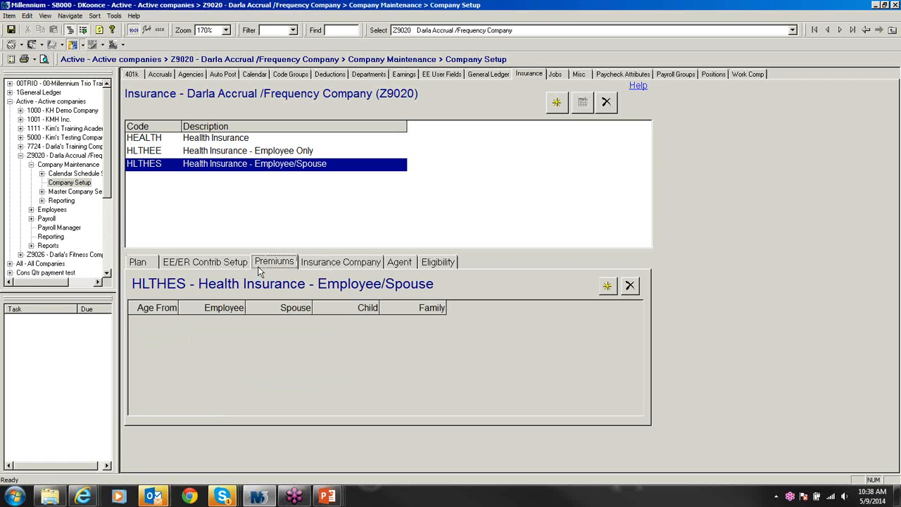
click(605, 290)
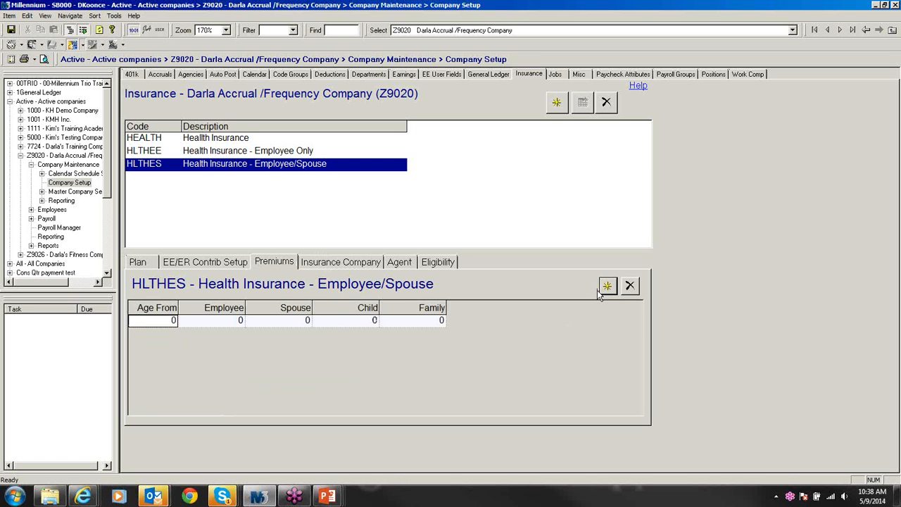
click(292, 320)
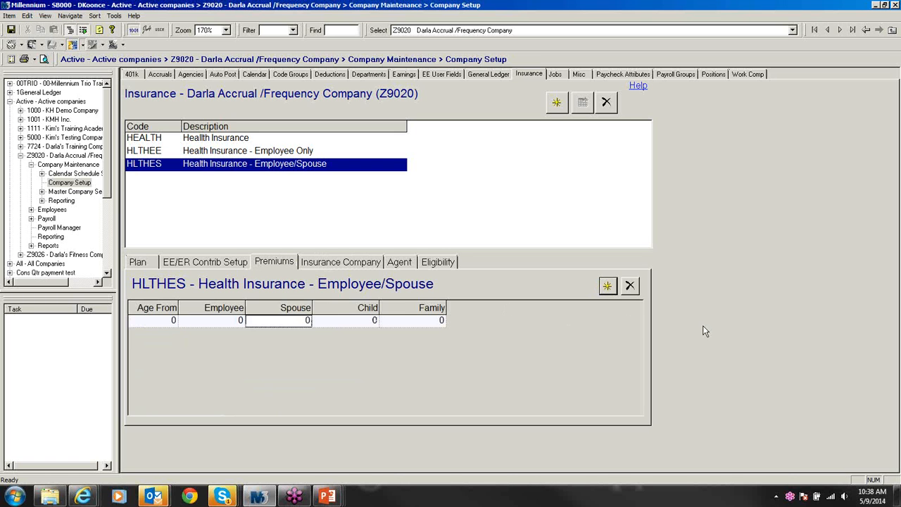
text(500)
key(ctrl+s)
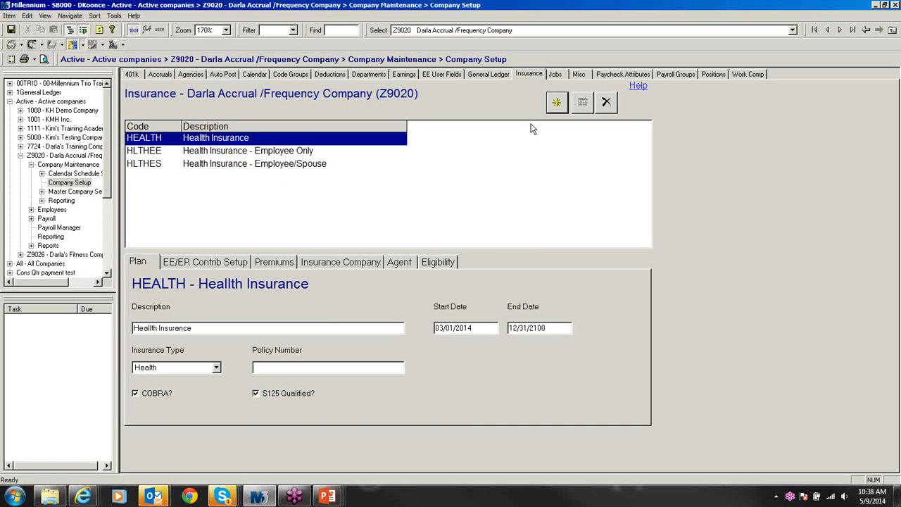
click(556, 103)
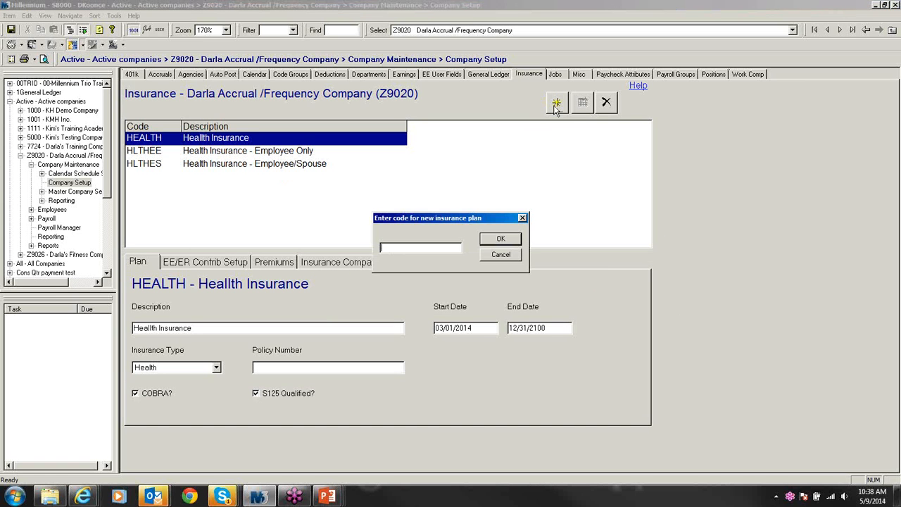
Step: Create plan code HLTHFAM with description 'Health Insurance - Family'
text(HLTHFAM)
key(Return)
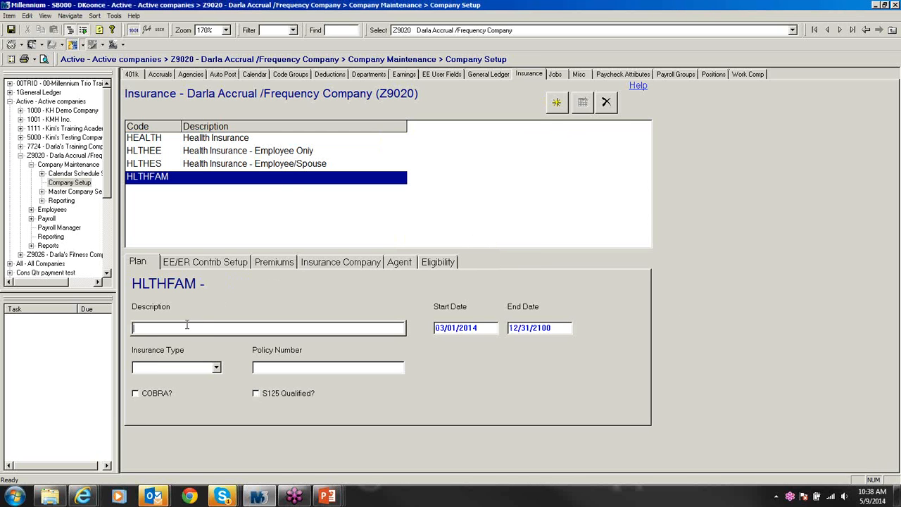
text(Health Insuran)
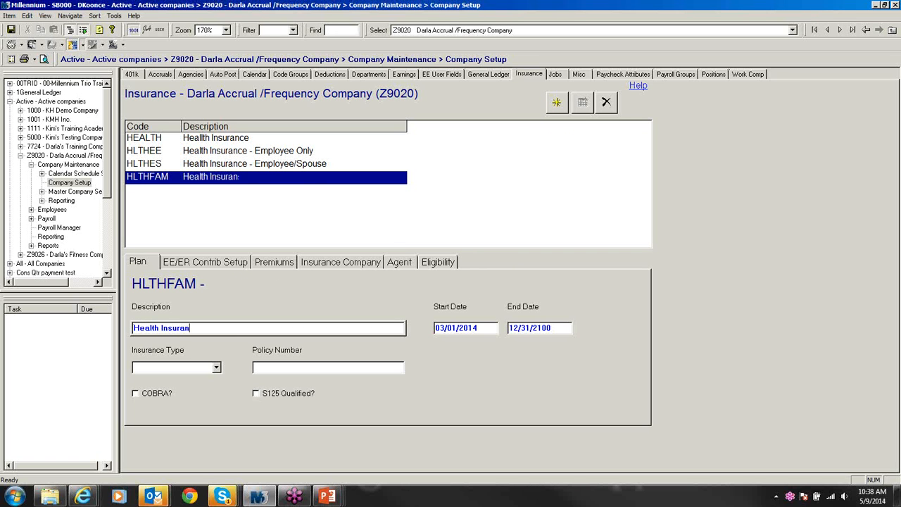
text(ce - Family)
Step: Set HLTHFAM insurance type to Health and mark it COBRA and S125 qualified
click(216, 366)
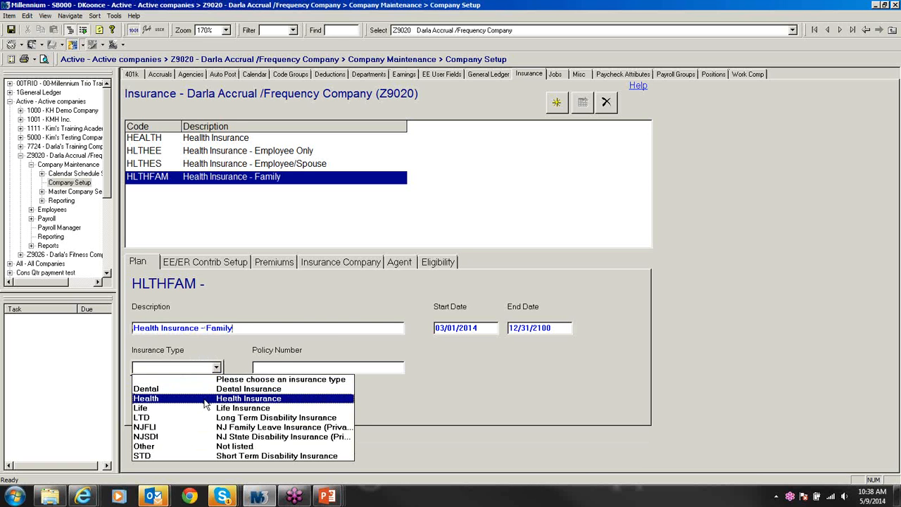
click(204, 400)
click(137, 395)
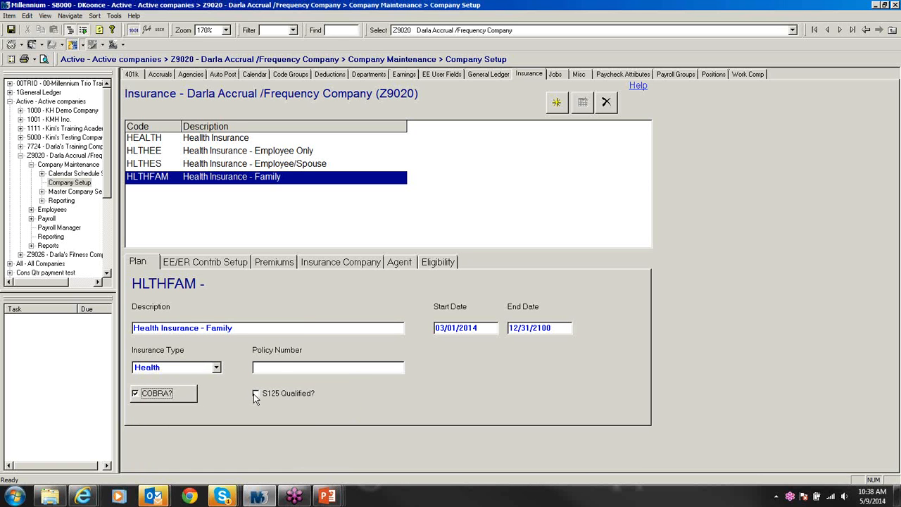
click(256, 395)
click(204, 266)
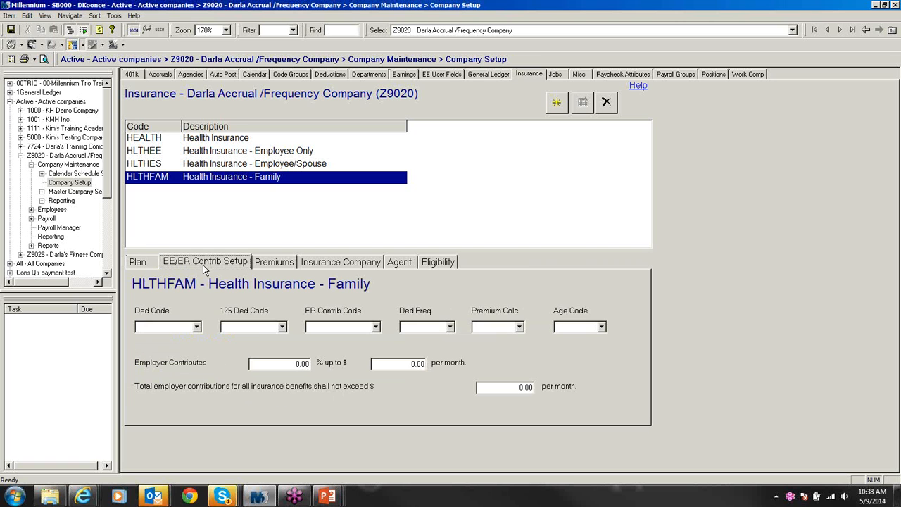
Step: Set HLTHFAM's 125 Ded Code to Health, ER Contrib Code to ERHealth, Ded Freq to Equal
click(280, 327)
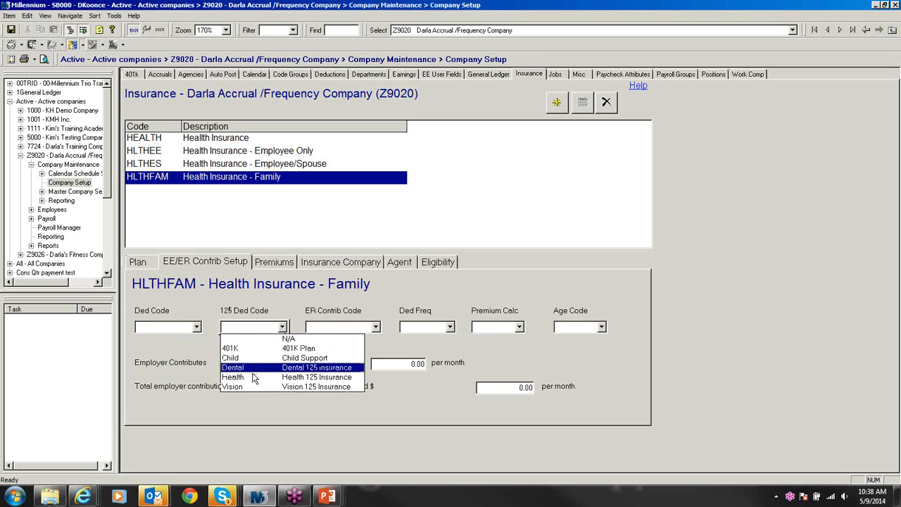
click(254, 377)
click(376, 327)
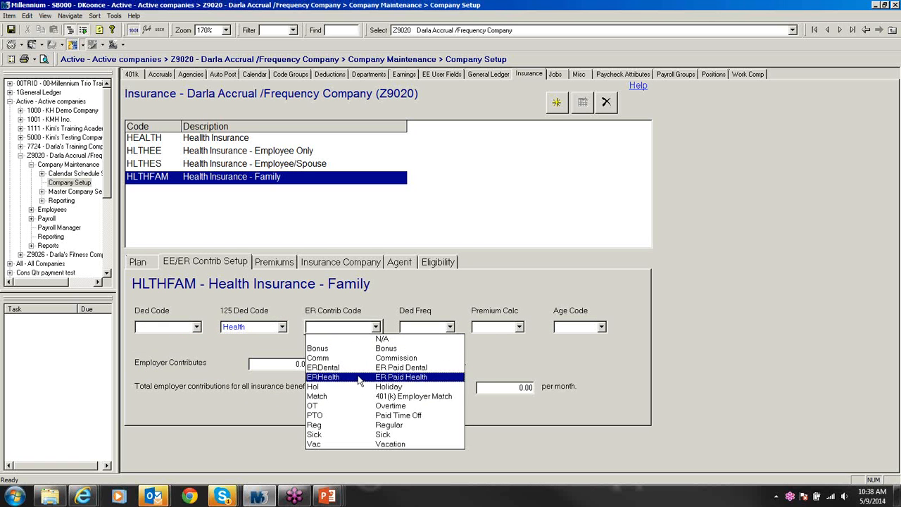
click(359, 377)
click(450, 327)
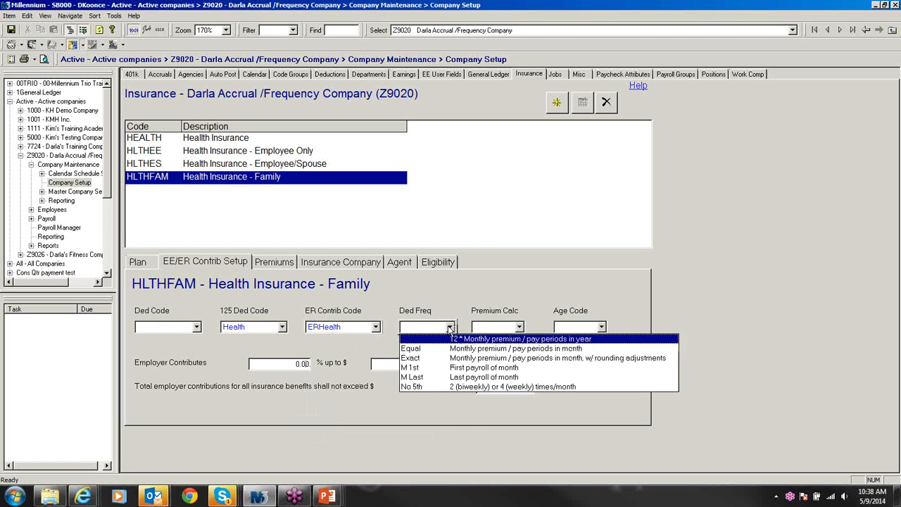
click(412, 348)
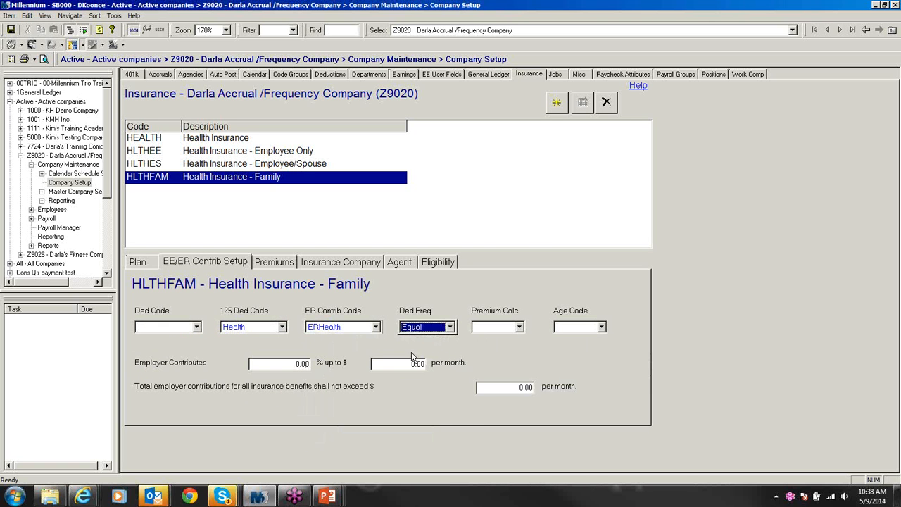
Step: Set the employer contribution to 80% up to 700 monthly with a 700 cap, and save
click(294, 364)
drag(289, 363, 337, 363)
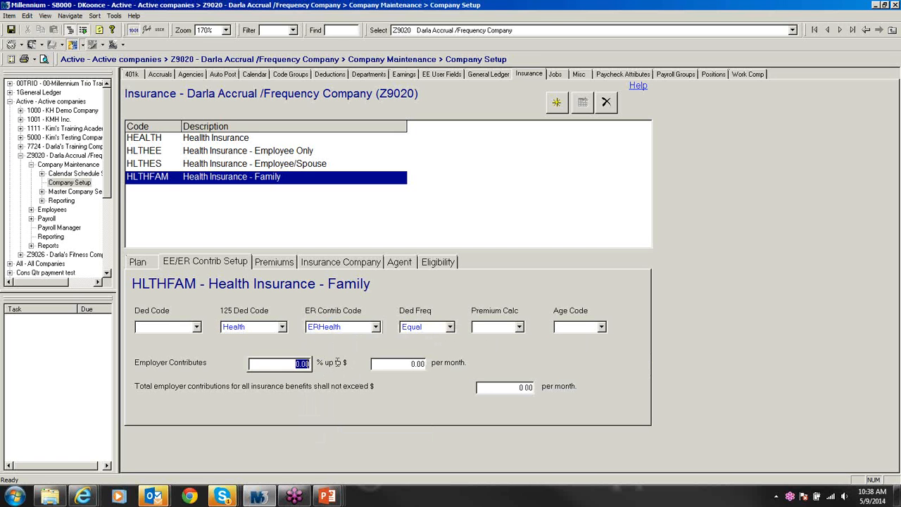
text(70)
click(303, 364)
drag(295, 364, 331, 364)
text(80)
key(Tab)
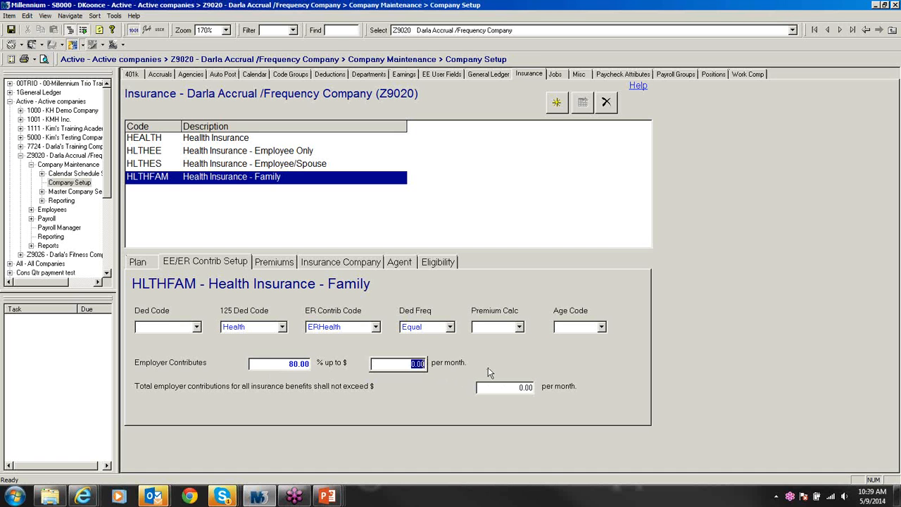
text(700)
click(508, 387)
text(700)
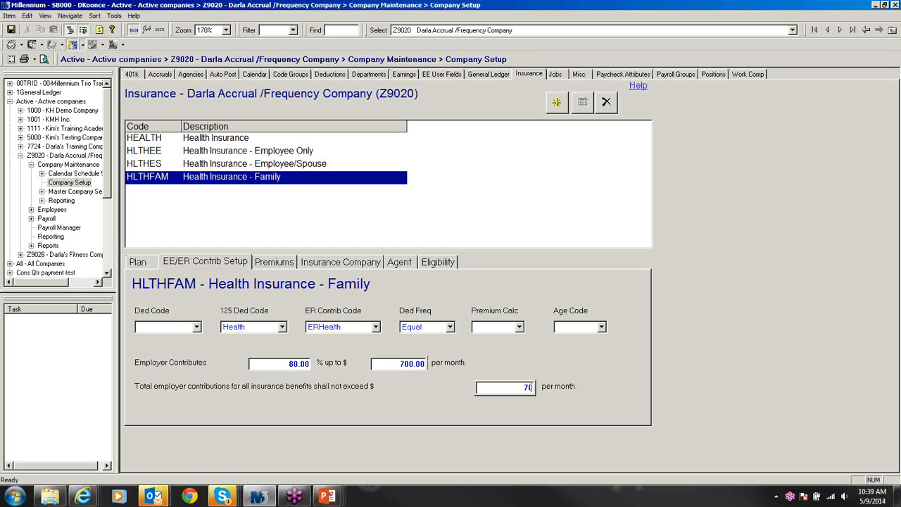
key(ctrl+s)
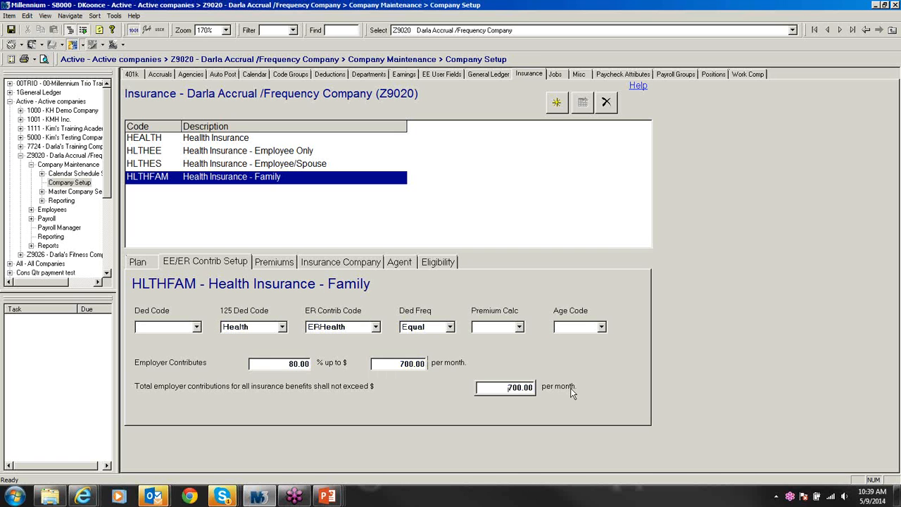
click(271, 263)
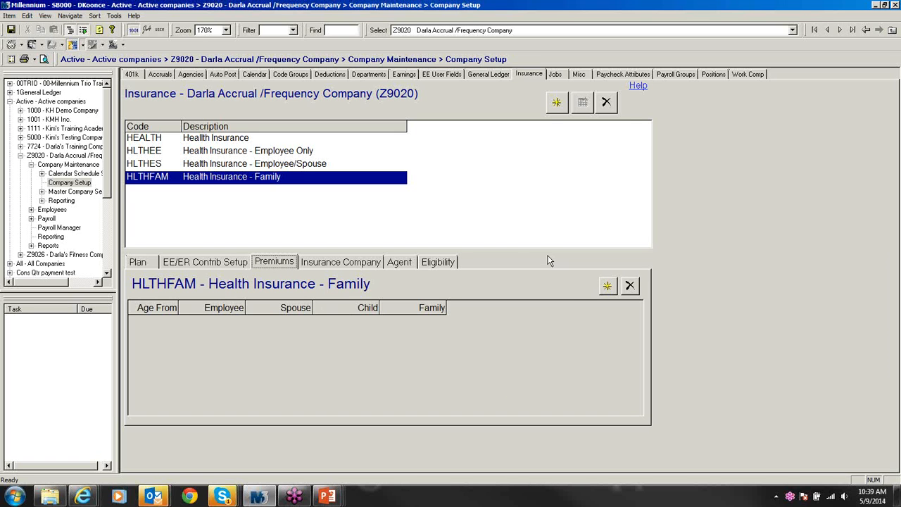
Step: Add a HLTHFAM premium row with a Family premium of 700, then expand the Employees list
click(604, 286)
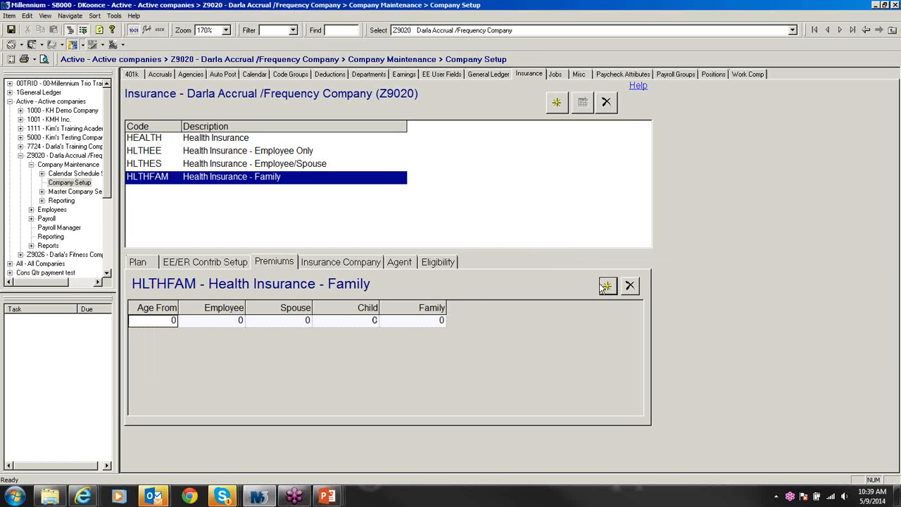
click(405, 321)
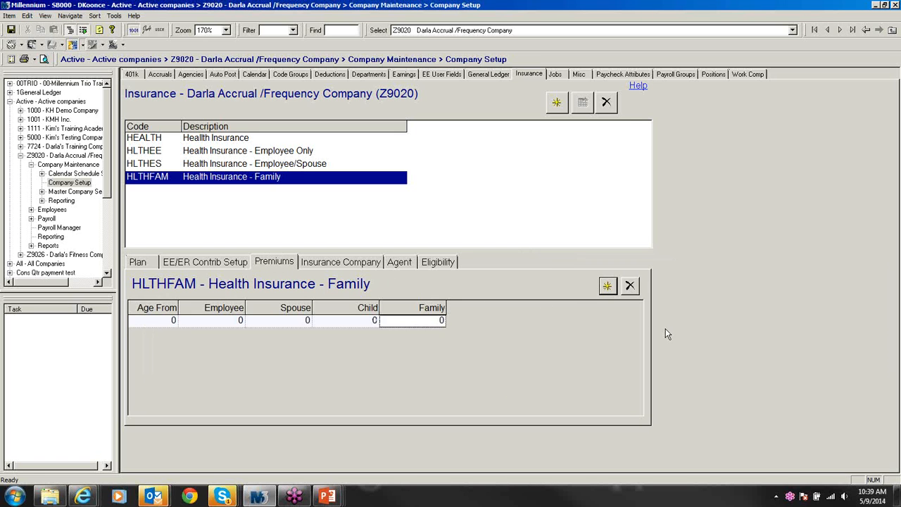
text(700)
key(F5)
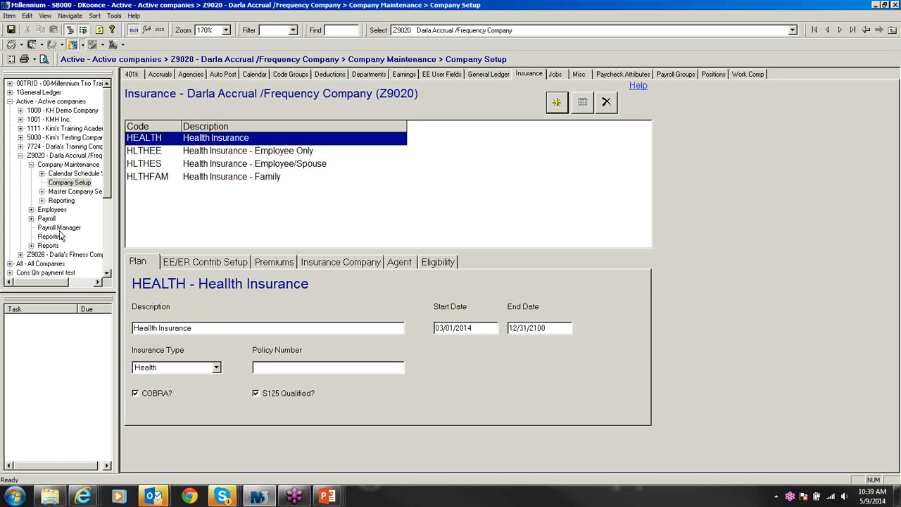
click(31, 211)
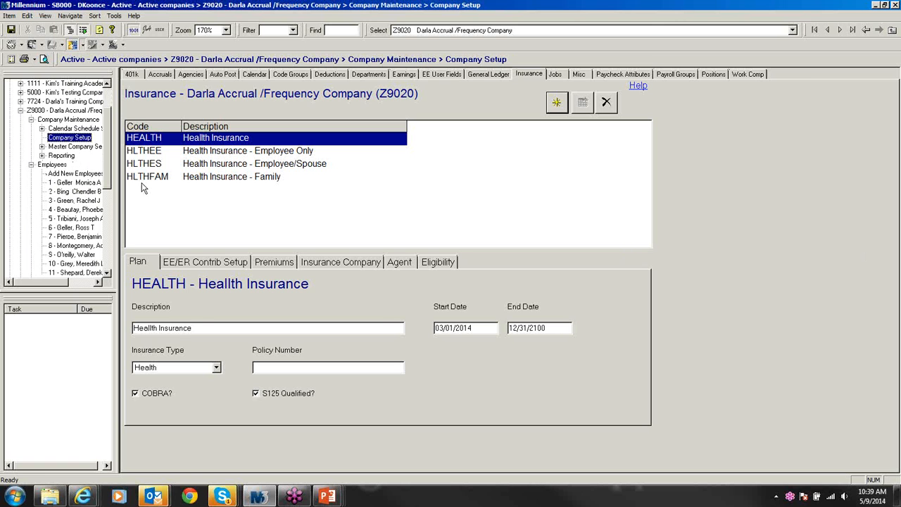
Step: Enroll employee 5 in the HLTHEE plan from 03/07/2014, then move to employee 6
click(88, 219)
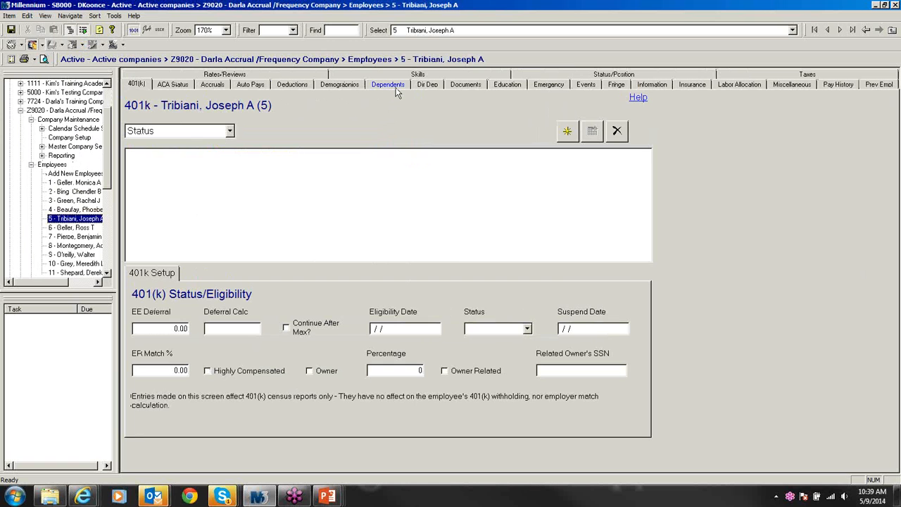
click(693, 87)
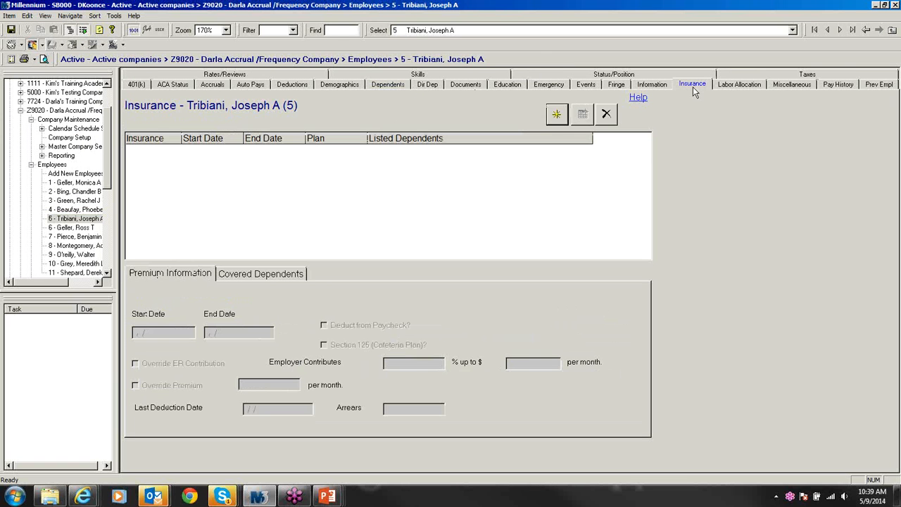
click(553, 118)
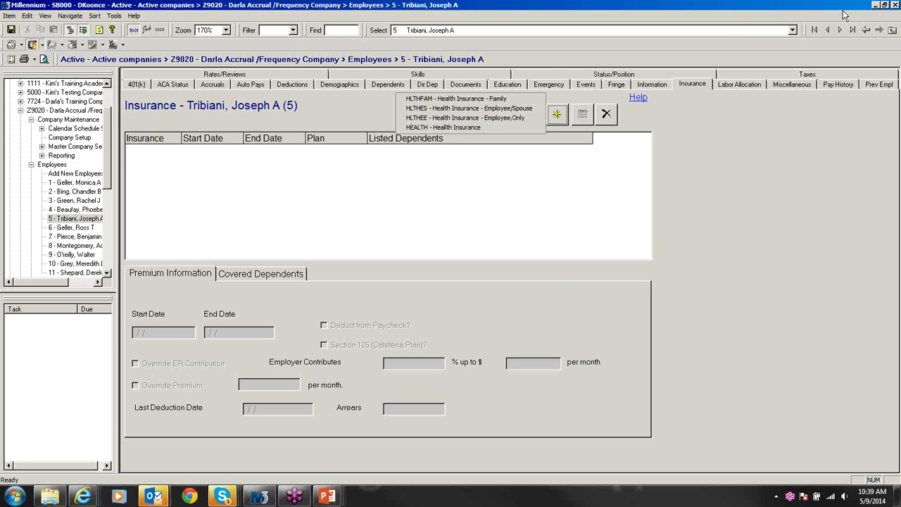
click(496, 118)
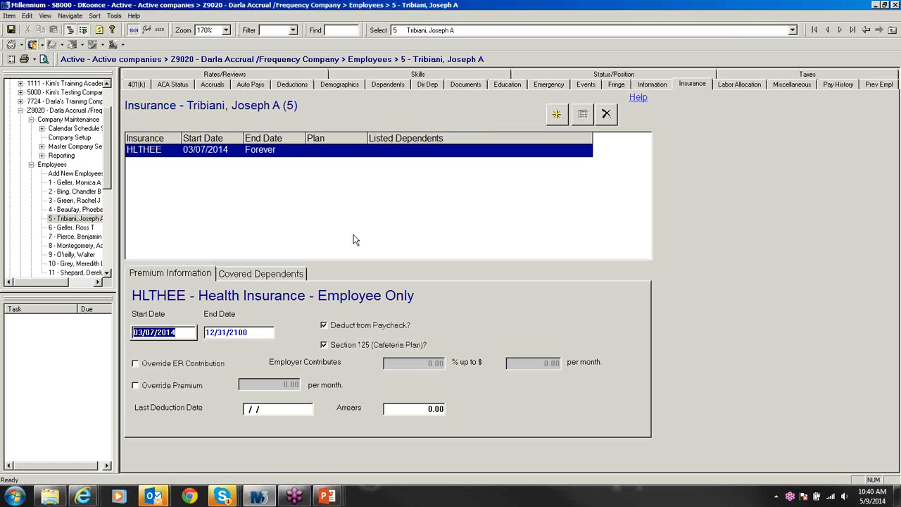
click(73, 229)
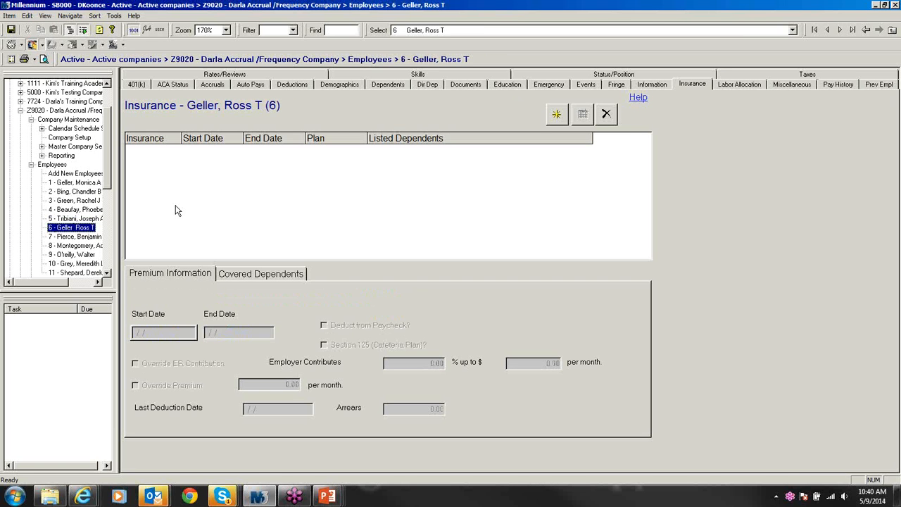
Step: Enroll employee 6 in the HLTHES Employee/Spouse plan, then move to employee 7
click(378, 88)
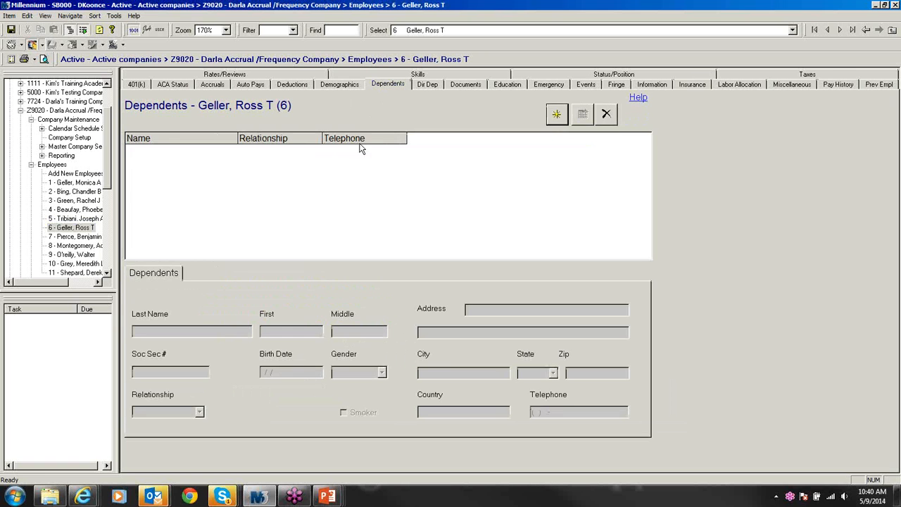
click(556, 114)
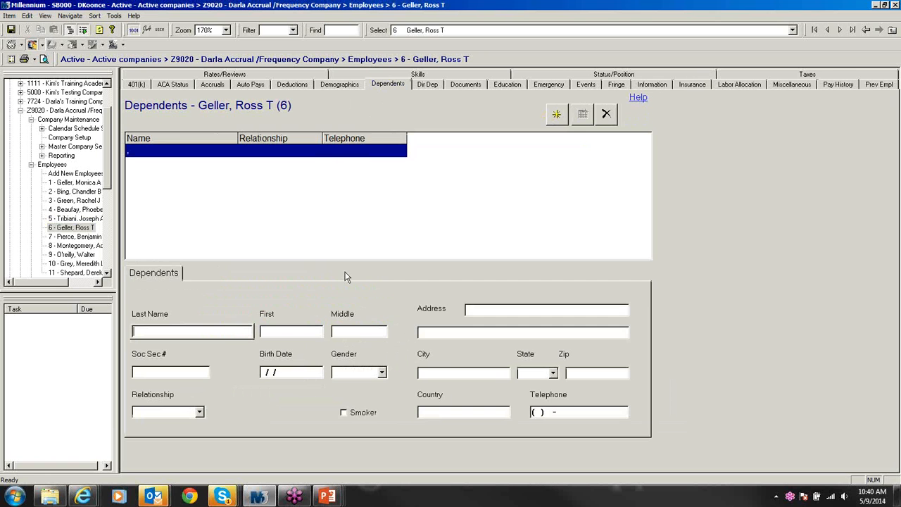
click(688, 85)
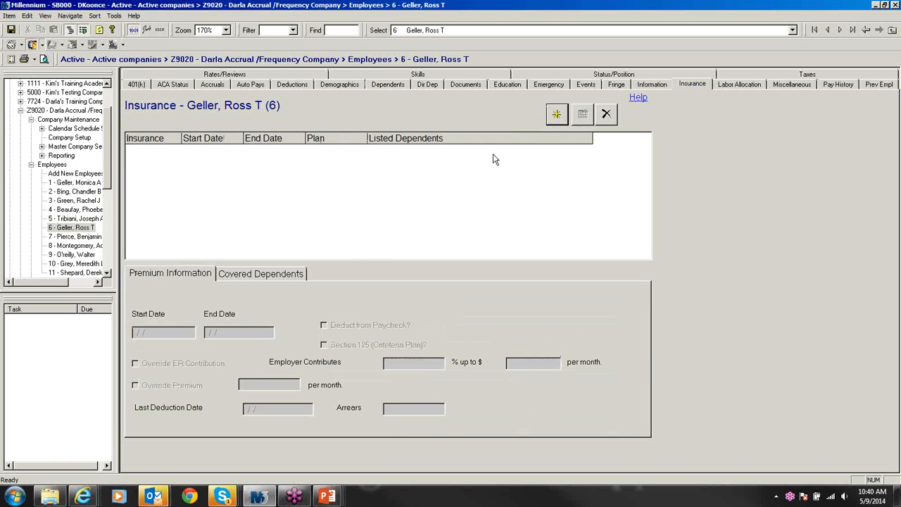
click(555, 116)
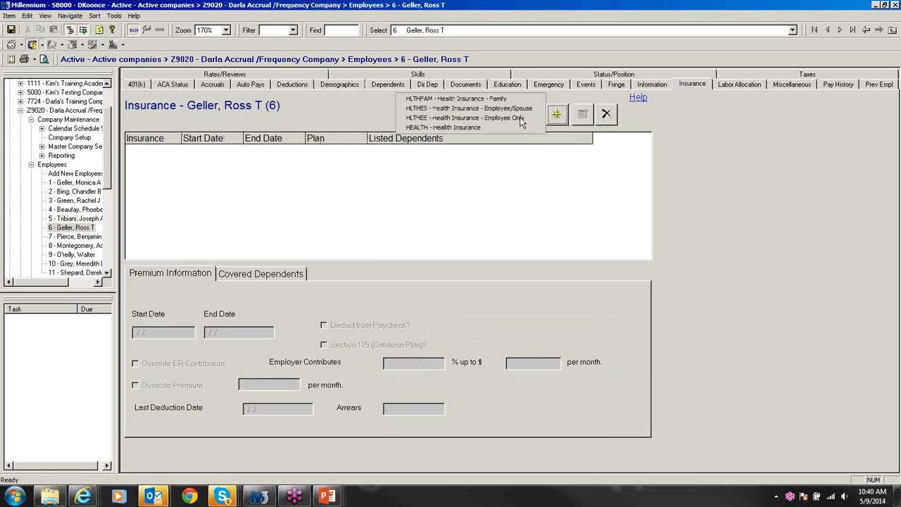
click(476, 110)
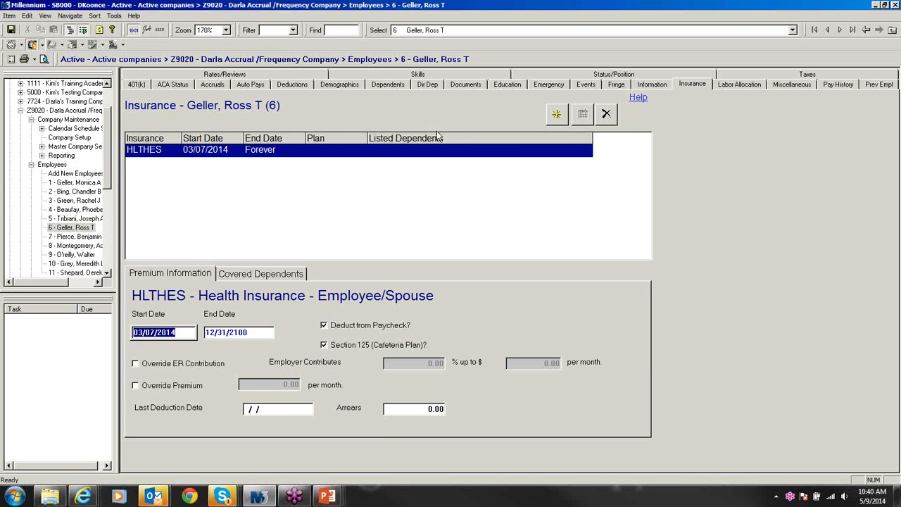
click(82, 237)
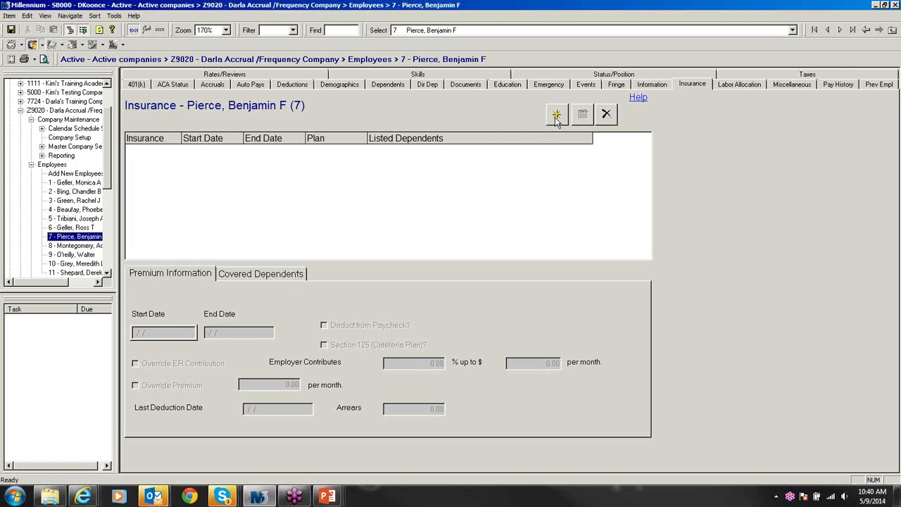
Step: Enroll employee 7 in the HLTHFAM Family plan, then move to employee 8
click(555, 116)
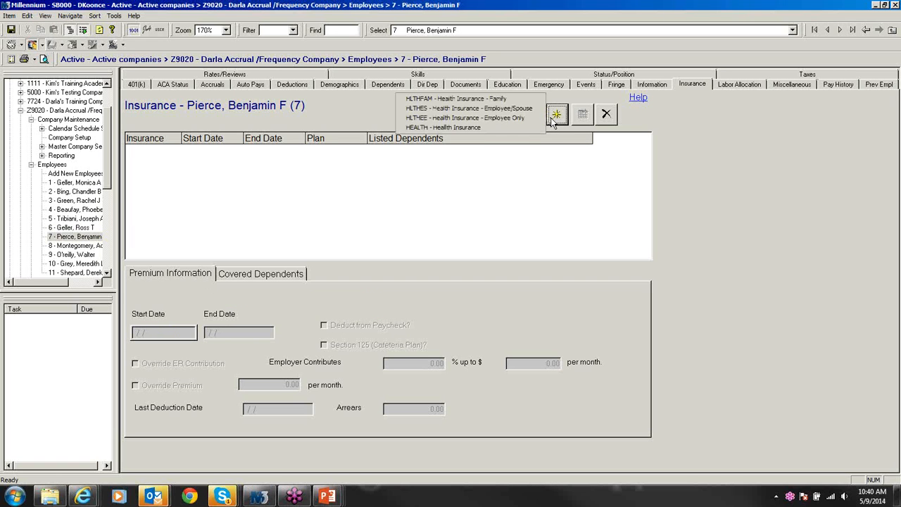
click(496, 100)
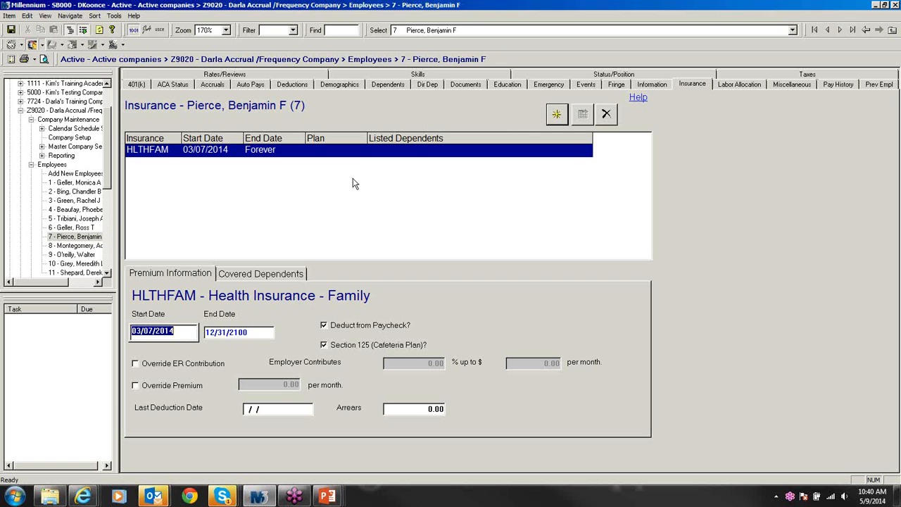
click(71, 246)
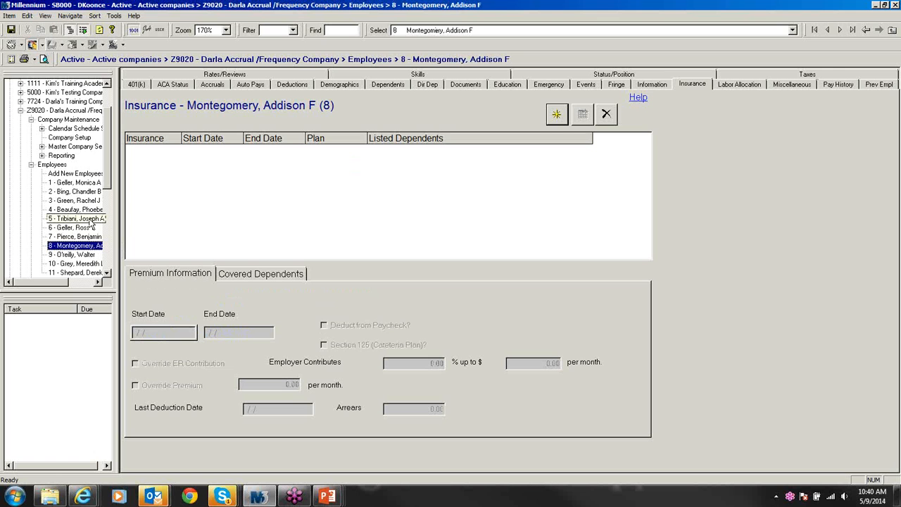
Step: Open weekly payroll batch W for 3/7/2014 from Payroll Entry to view employee 5's check
click(31, 166)
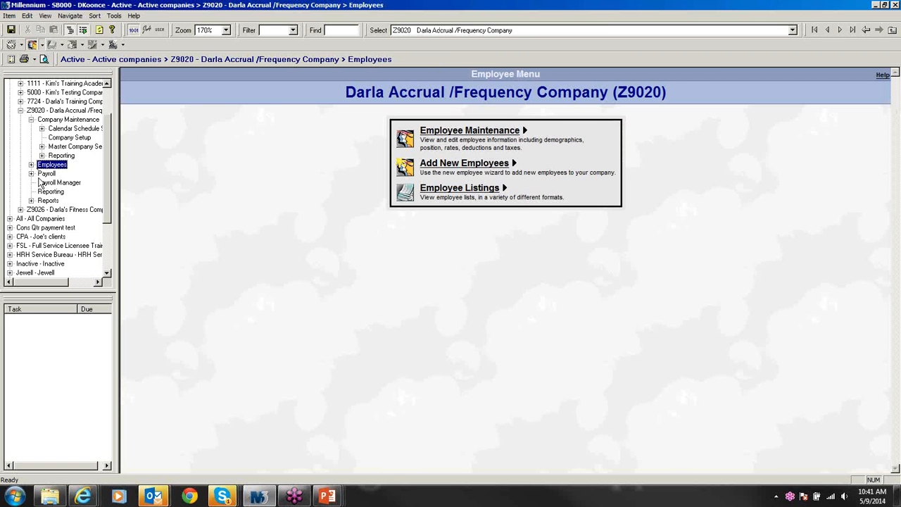
click(45, 174)
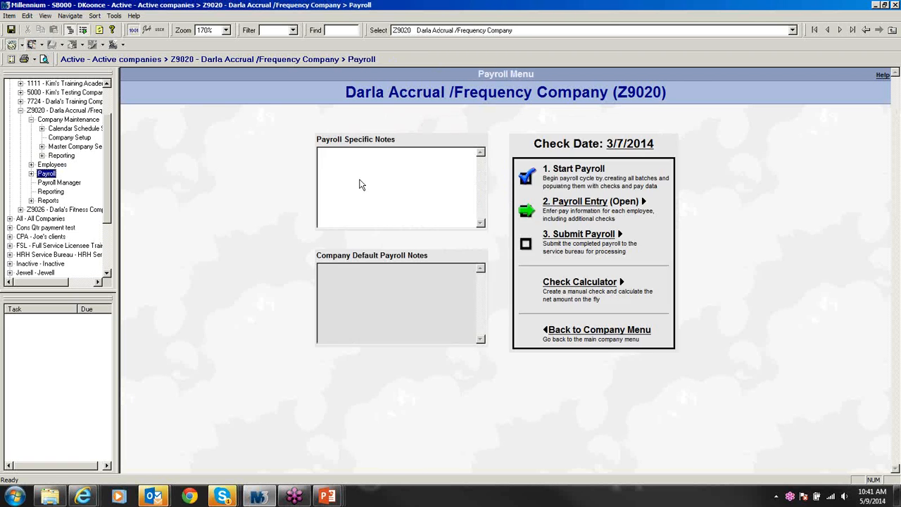
click(566, 202)
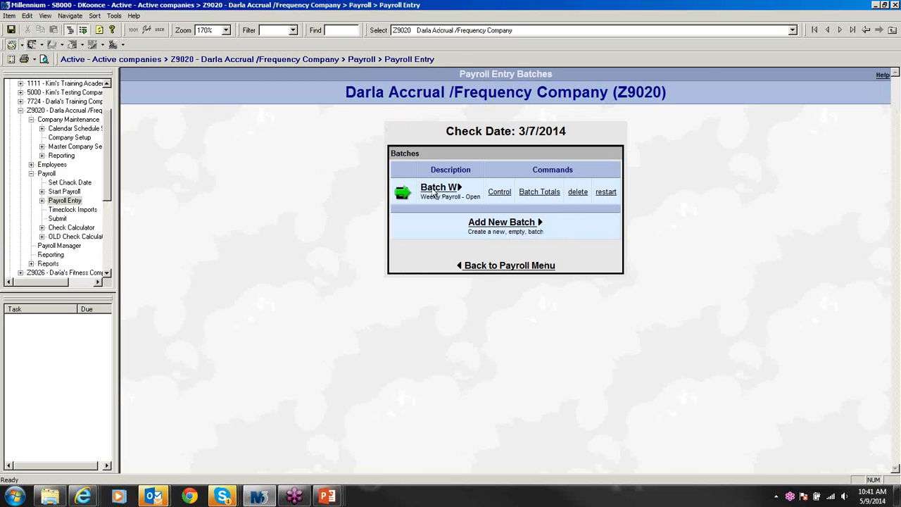
click(437, 188)
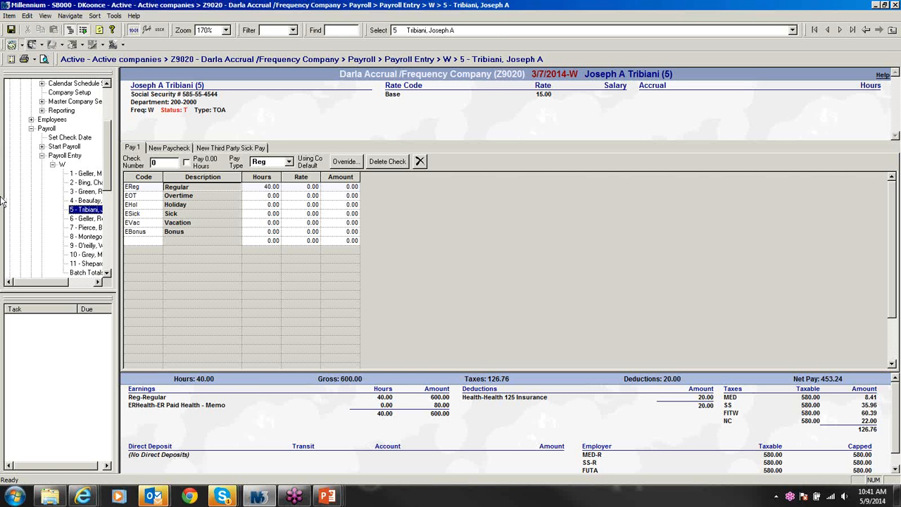
Step: Check employee 6's empty deductions against their HLTHES enrollment, then go to Z9020 Company Setup
click(80, 222)
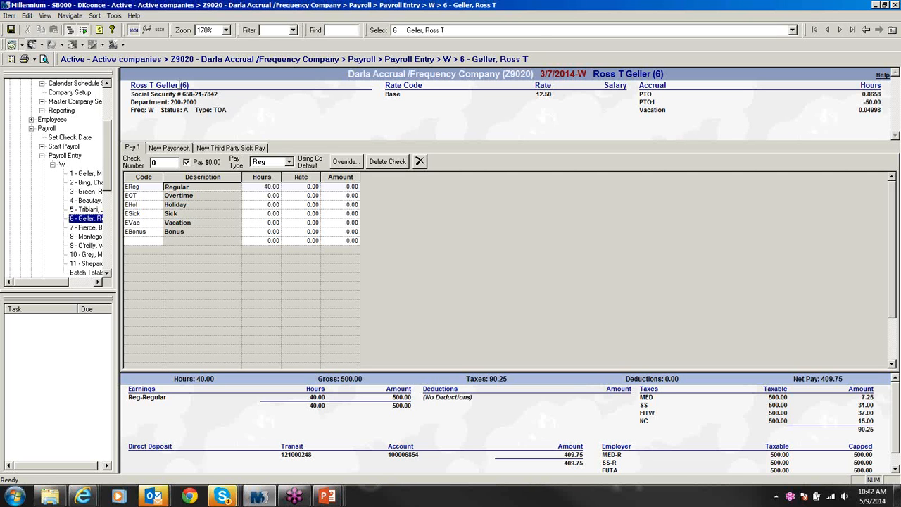
click(181, 85)
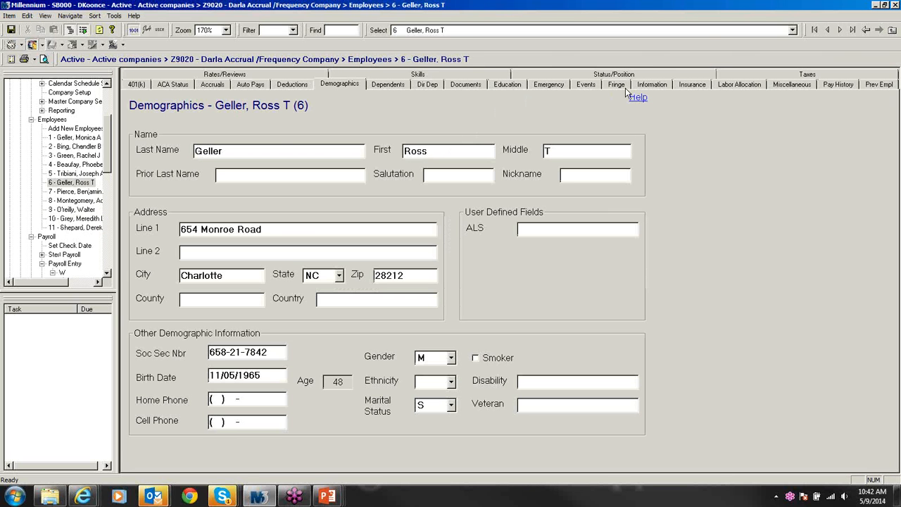
click(687, 86)
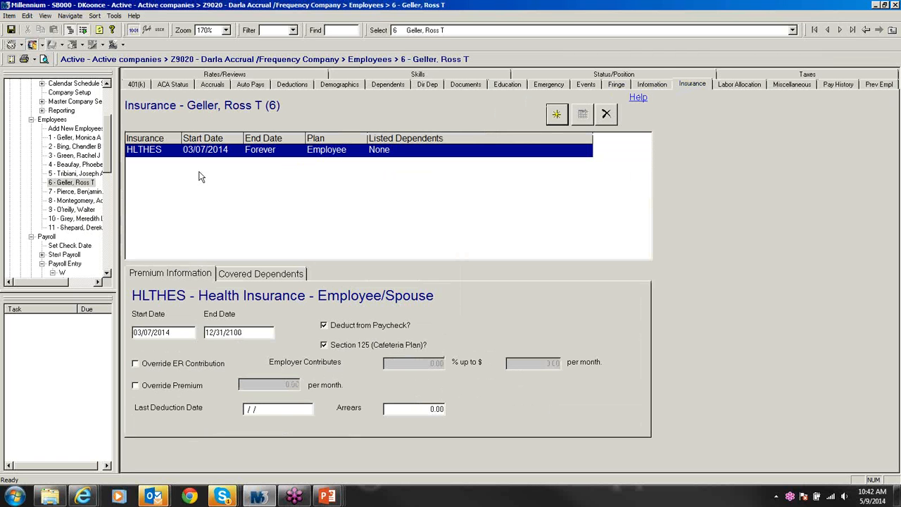
click(70, 92)
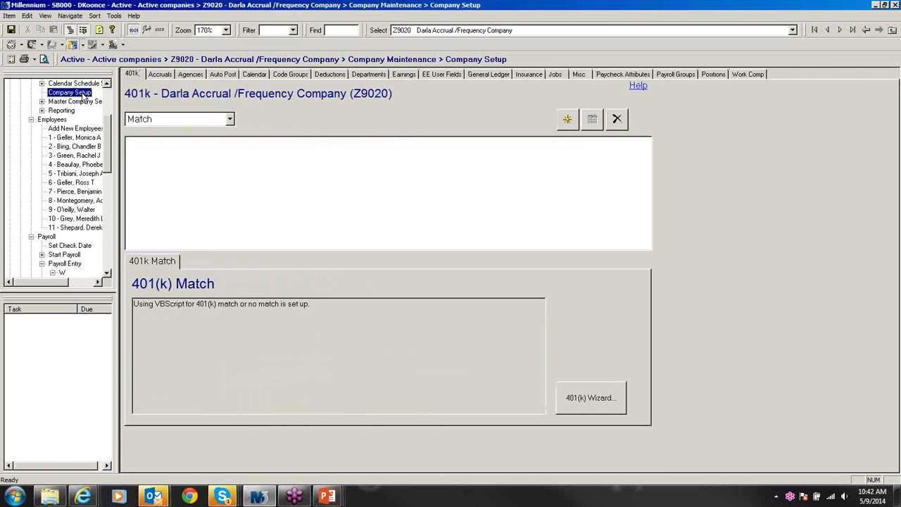
Step: Lower the HLTHES employer monthly cap and total employer limit from 500.00 to 400.00
click(529, 74)
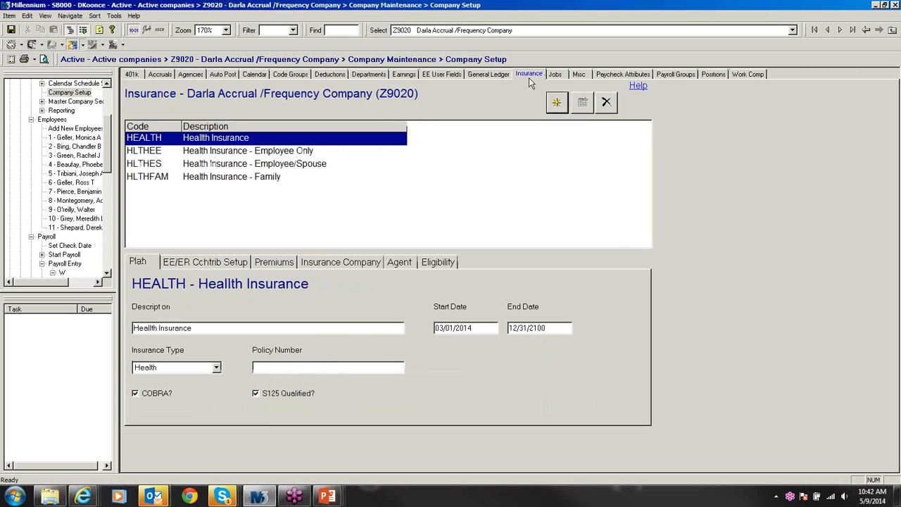
click(298, 164)
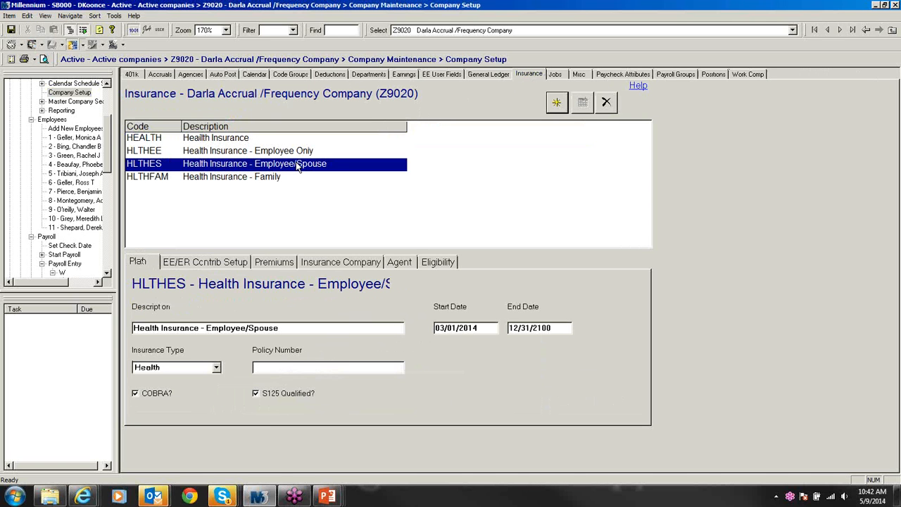
click(228, 261)
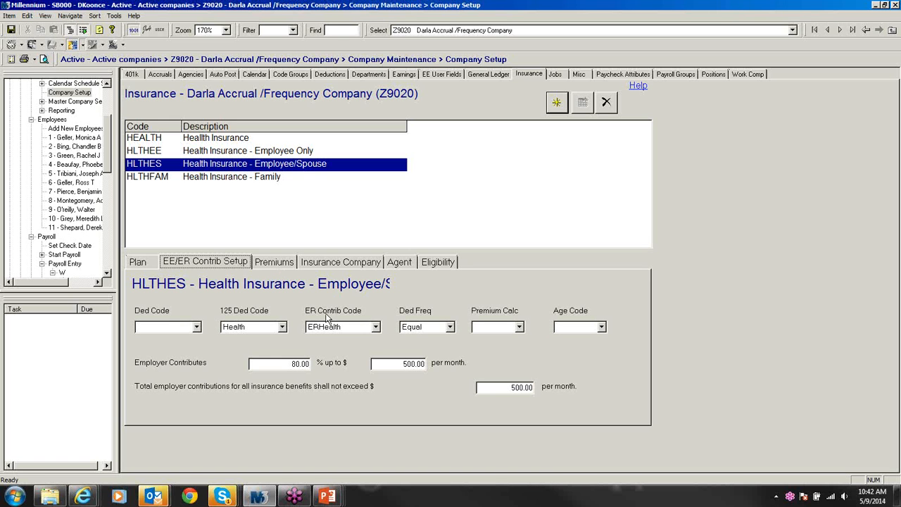
drag(388, 364, 447, 361)
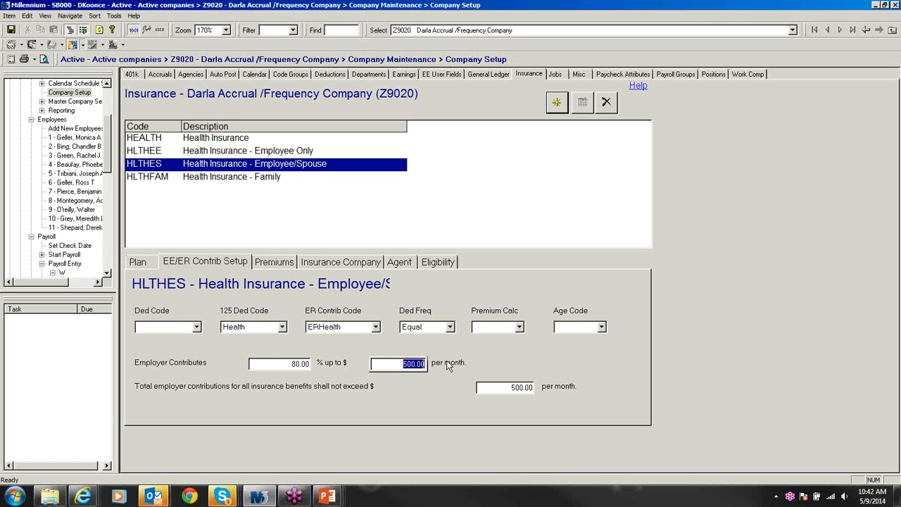
text(400)
click(504, 387)
text(400)
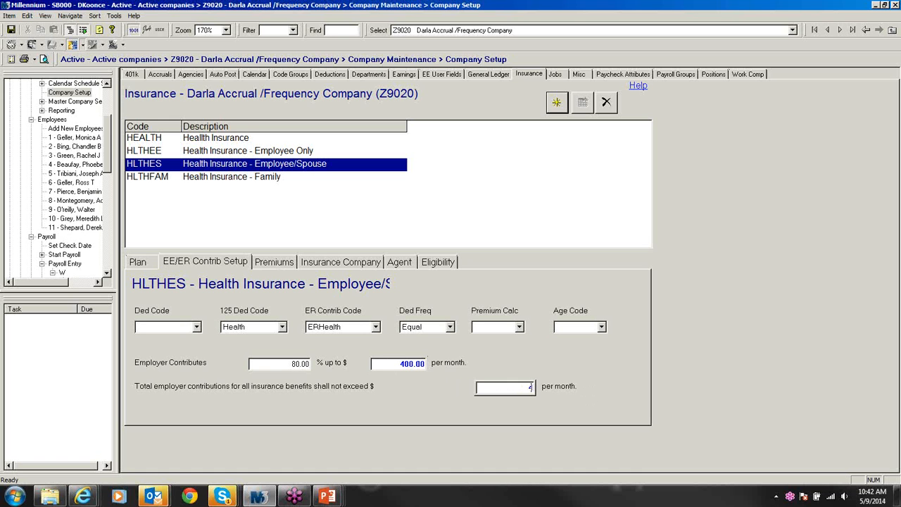
key(Return)
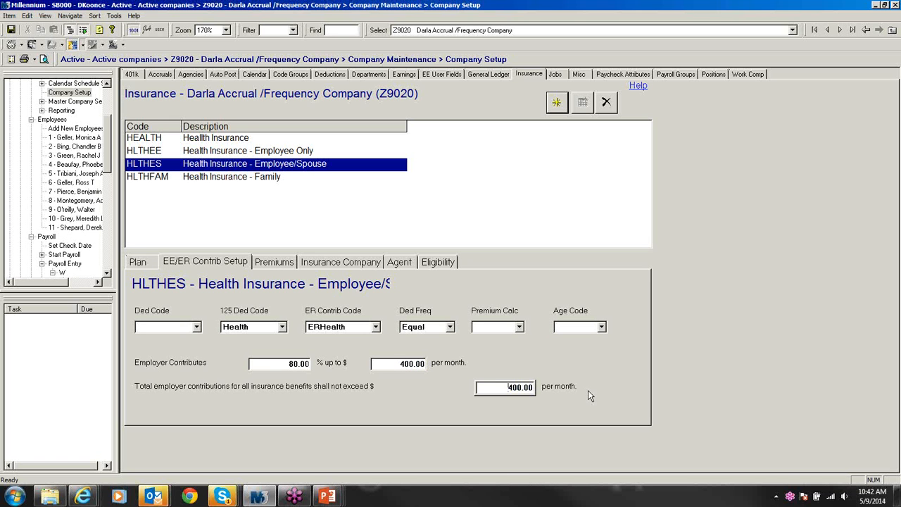
click(273, 262)
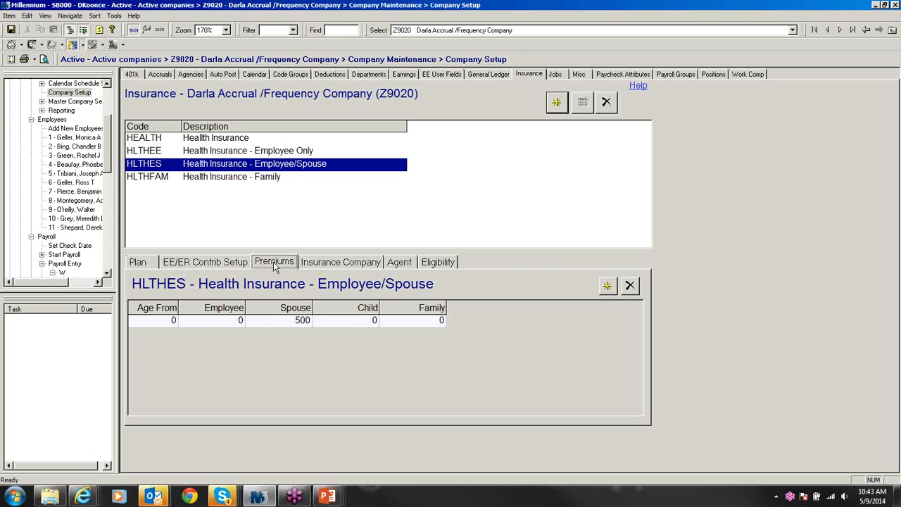
Step: Enter the HLTHES 500 premium under Employee and clear the Spouse premium to 0
click(204, 265)
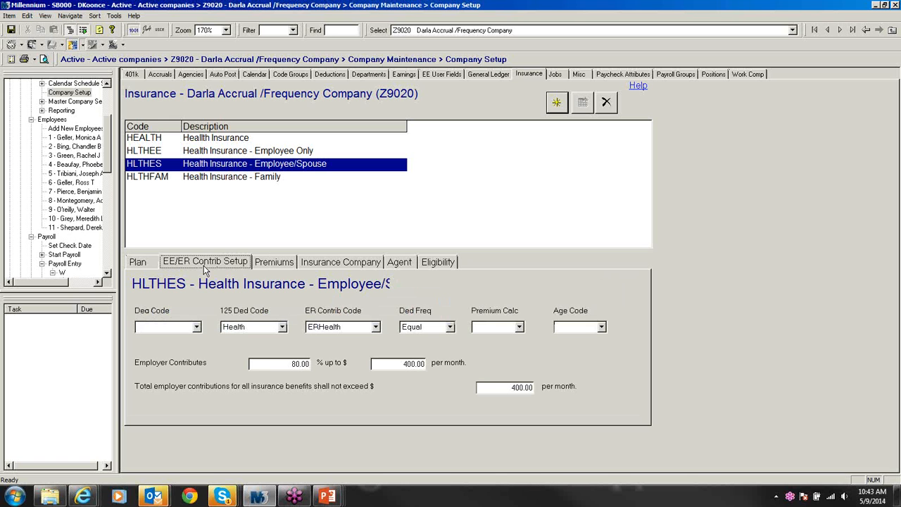
click(267, 265)
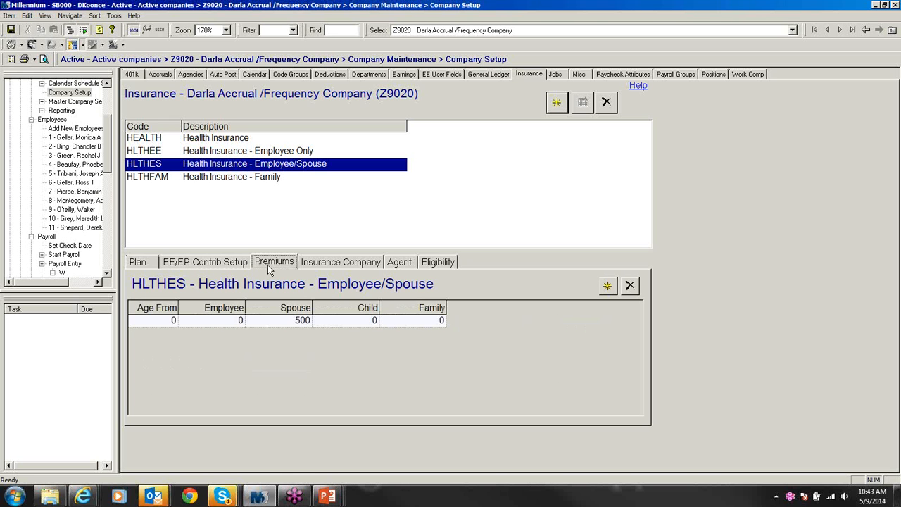
click(218, 323)
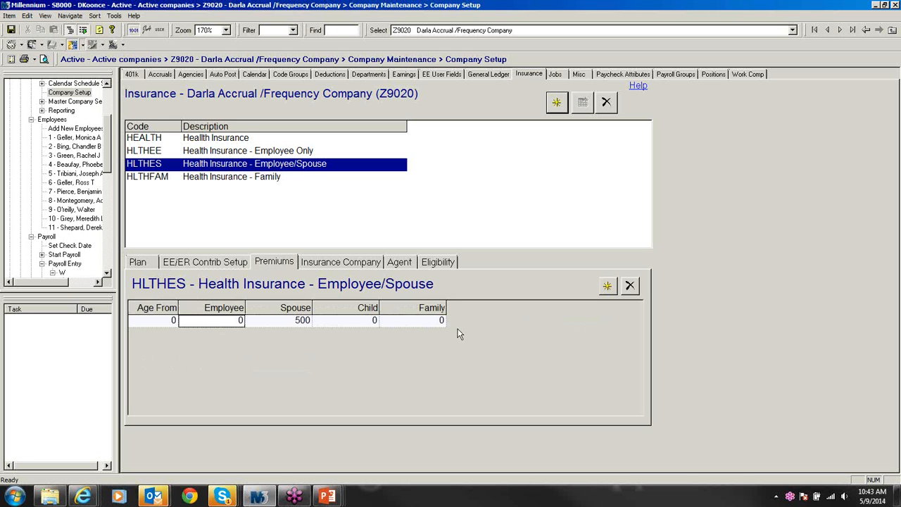
text(500)
click(294, 321)
key(BackSpace)
key(BackSpace)
key(BackSpace)
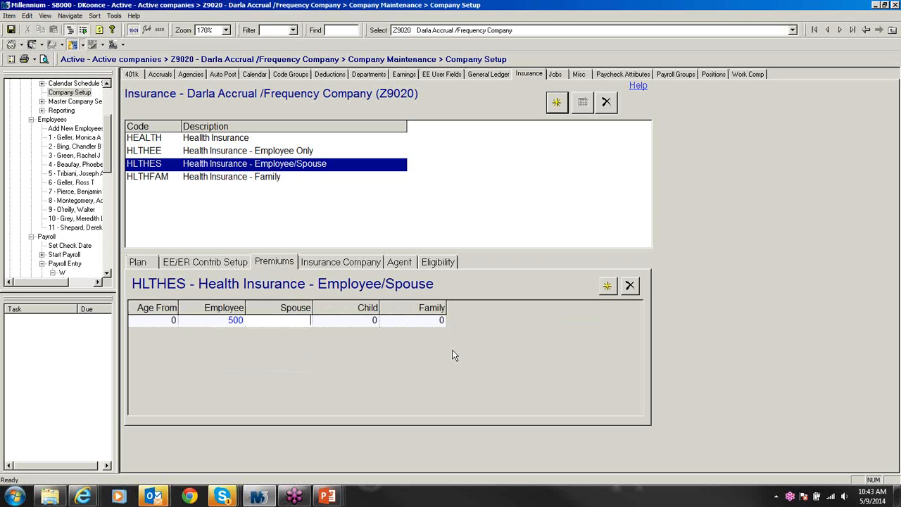
click(454, 355)
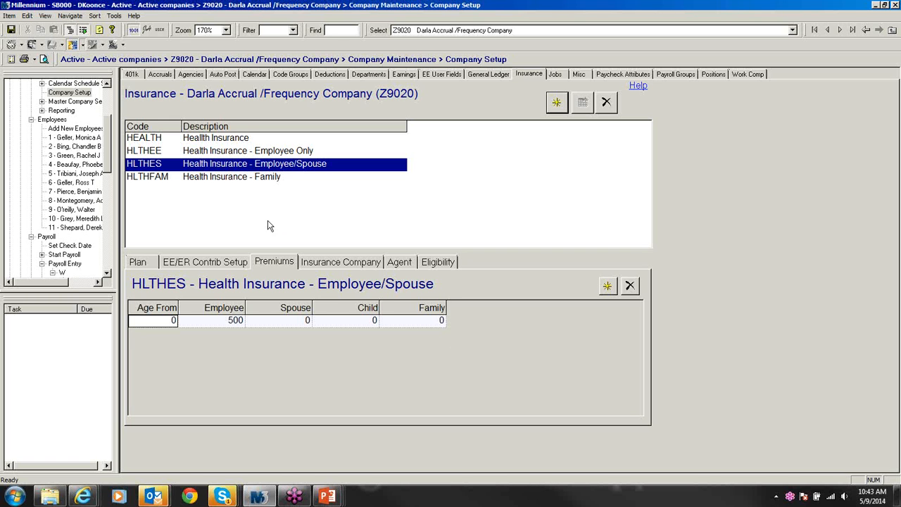
Step: Move the HLTHFAM 700 premium to the Employee column and clear the Family premium
click(267, 182)
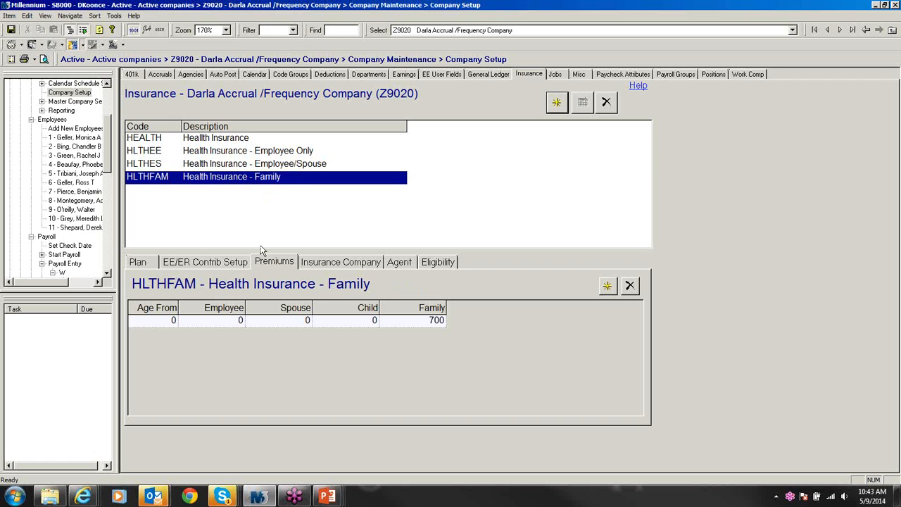
click(232, 321)
text(700)
click(428, 322)
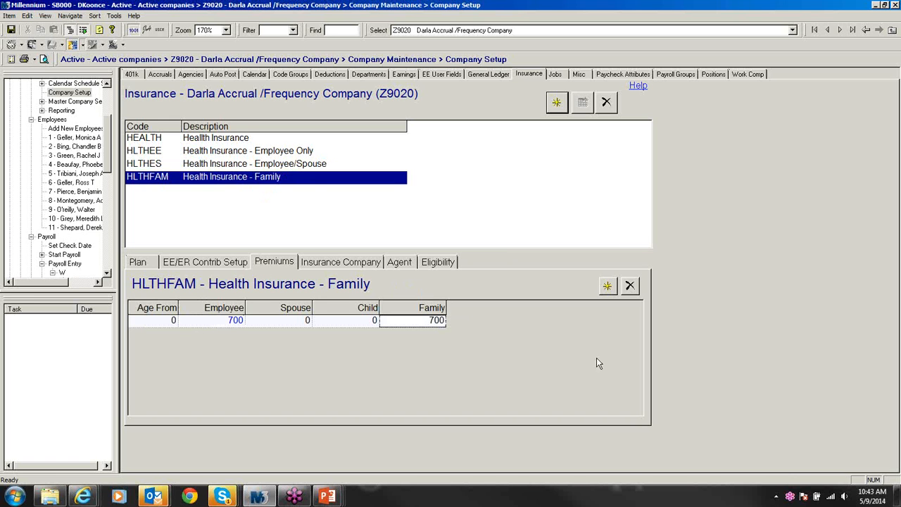
key(BackSpace)
key(BackSpace)
key(BackSpace)
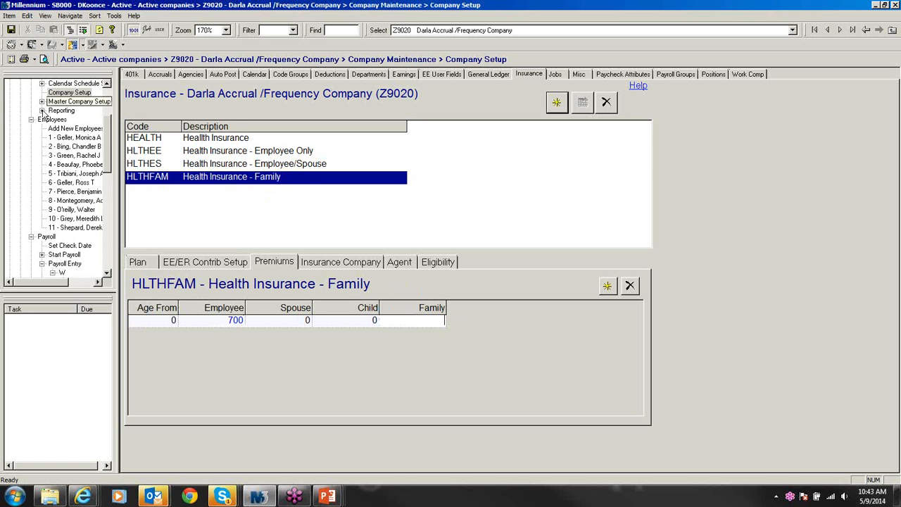
Step: Open employee 6's batch W check, now showing a 25.00 Health 125 deduction
click(106, 272)
click(107, 272)
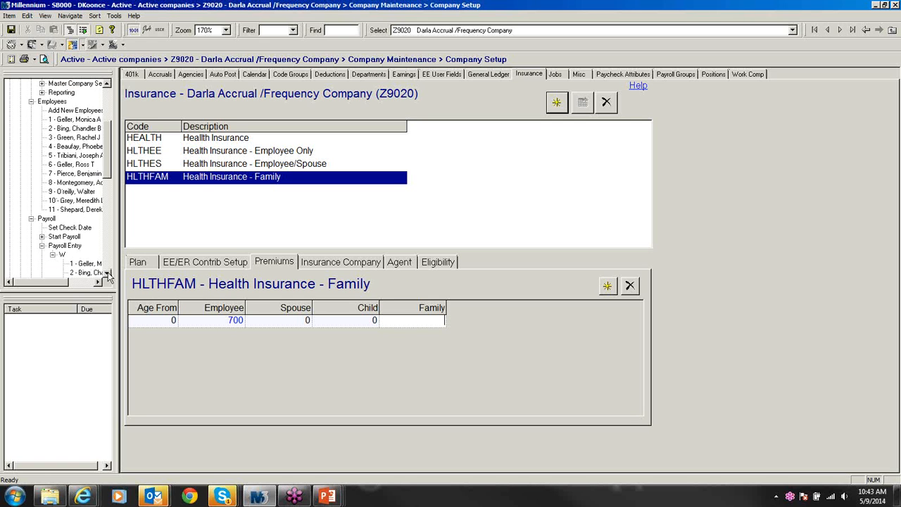
click(106, 272)
click(106, 273)
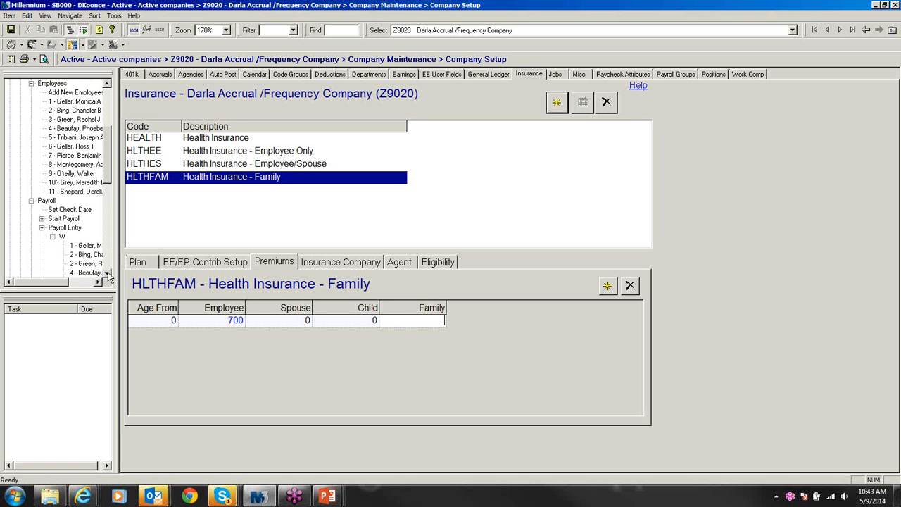
click(107, 272)
click(107, 272)
click(90, 273)
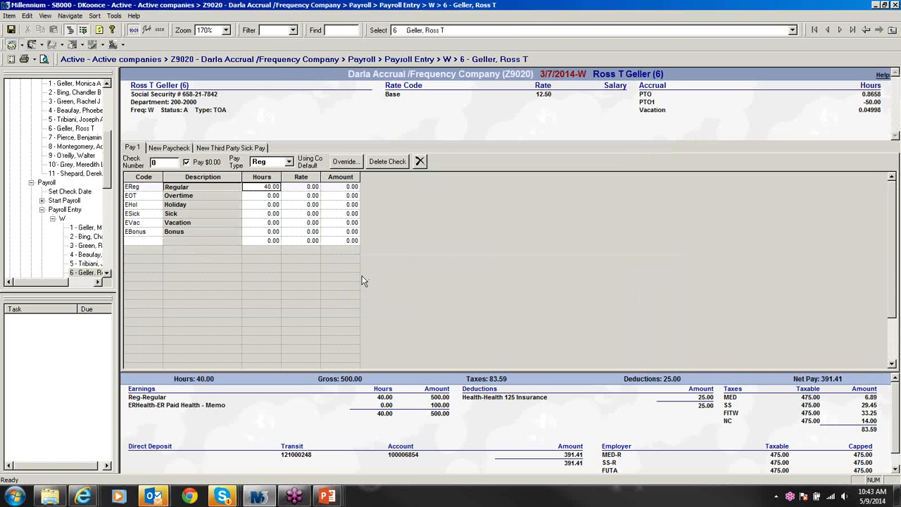
Step: Open employee 7's check: 35.00 Health 125, 140.00 ERHealth memo, 1,386.44 net pay
click(106, 273)
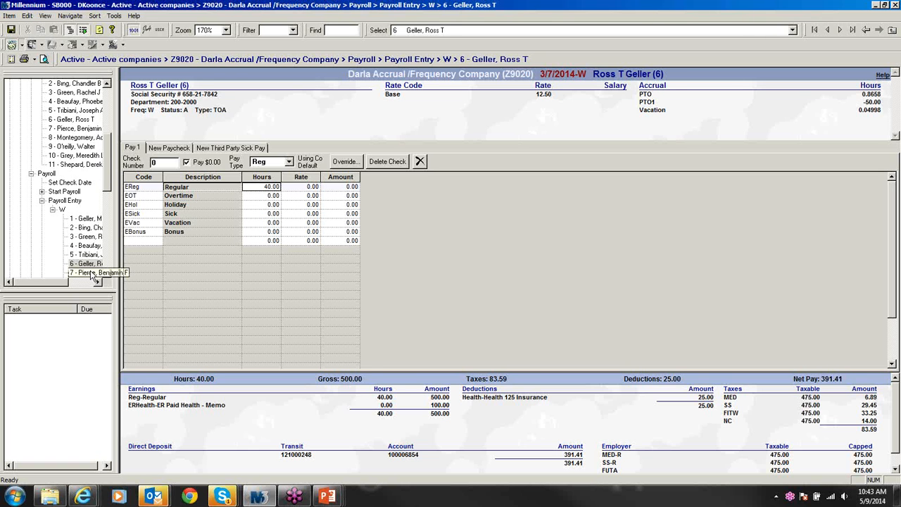
click(94, 275)
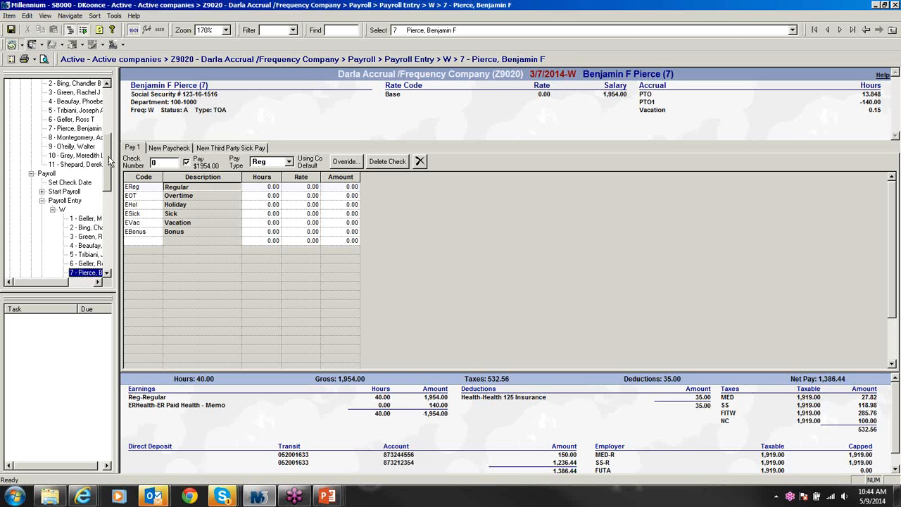
drag(109, 155, 113, 124)
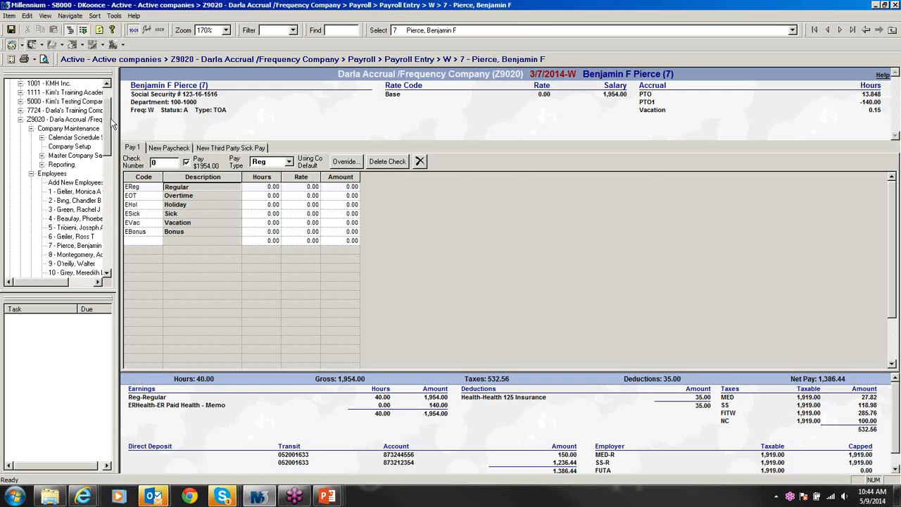
Step: Change the HLTHFAM employer per-month contribution cap from 700.00 to 400.00
click(78, 146)
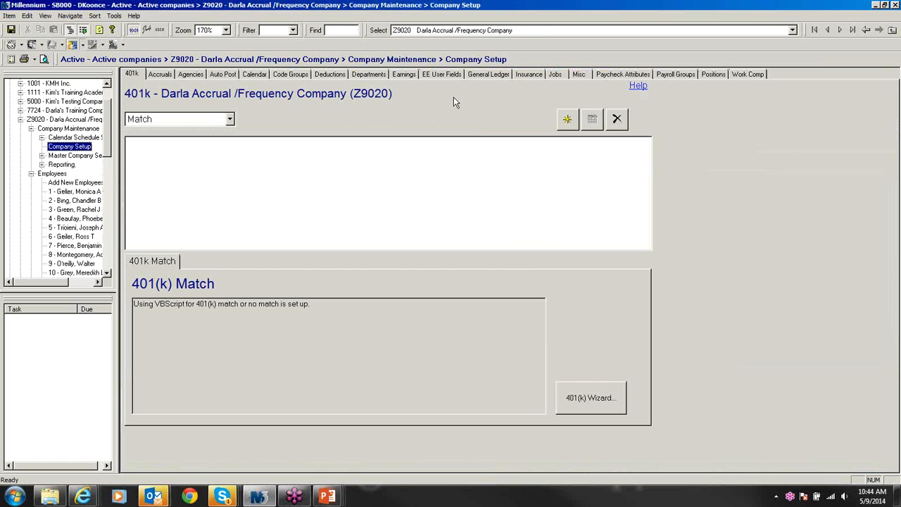
click(532, 74)
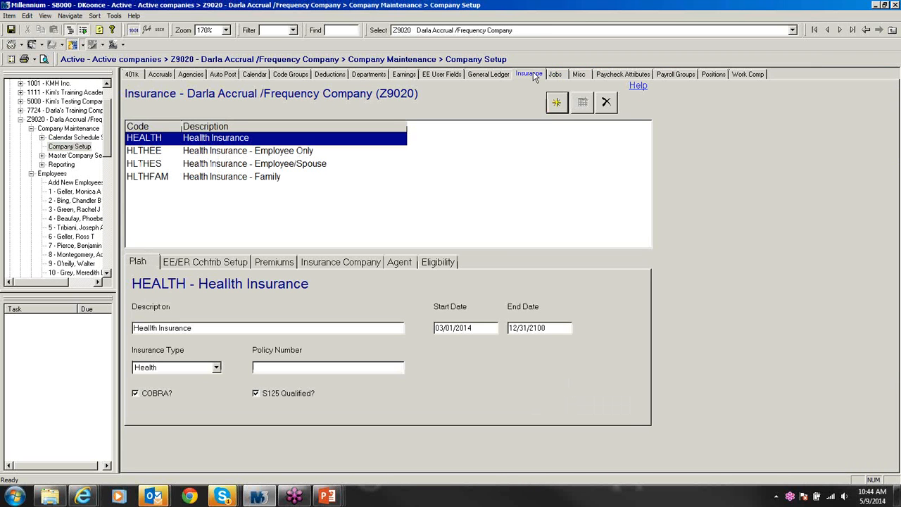
click(278, 179)
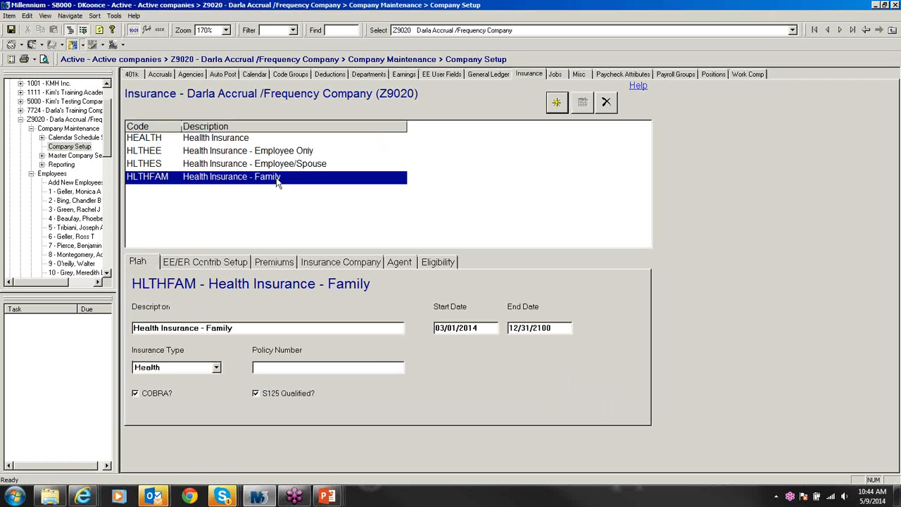
click(222, 262)
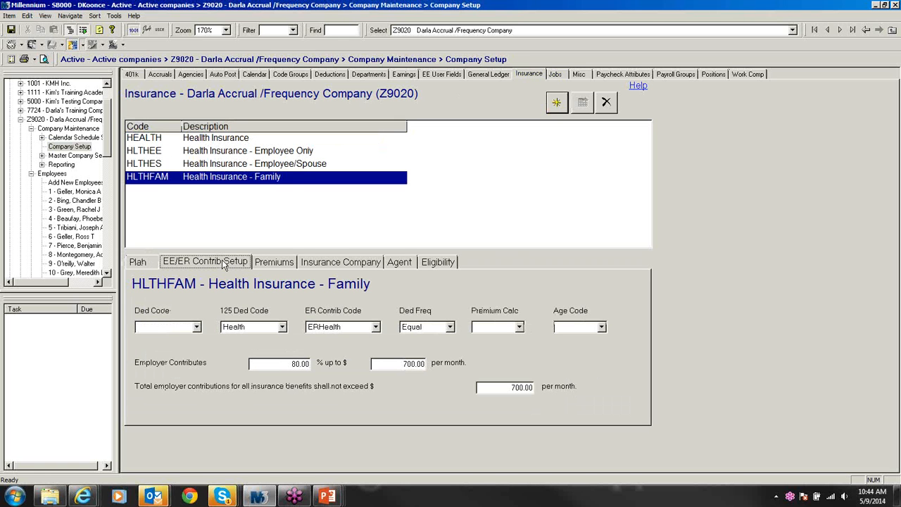
click(398, 363)
drag(398, 363, 413, 363)
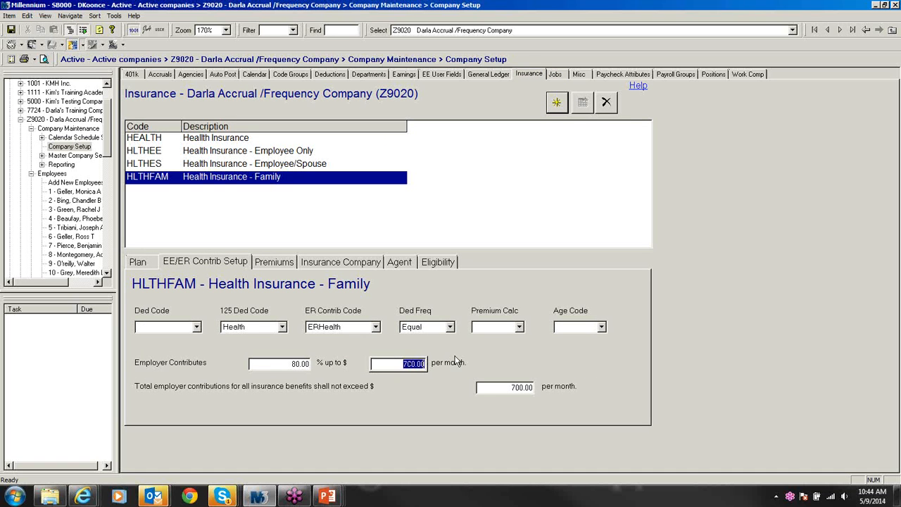
text(400)
Step: Set the HLTHFAM total employer contribution limit to 400.00 and save
click(504, 387)
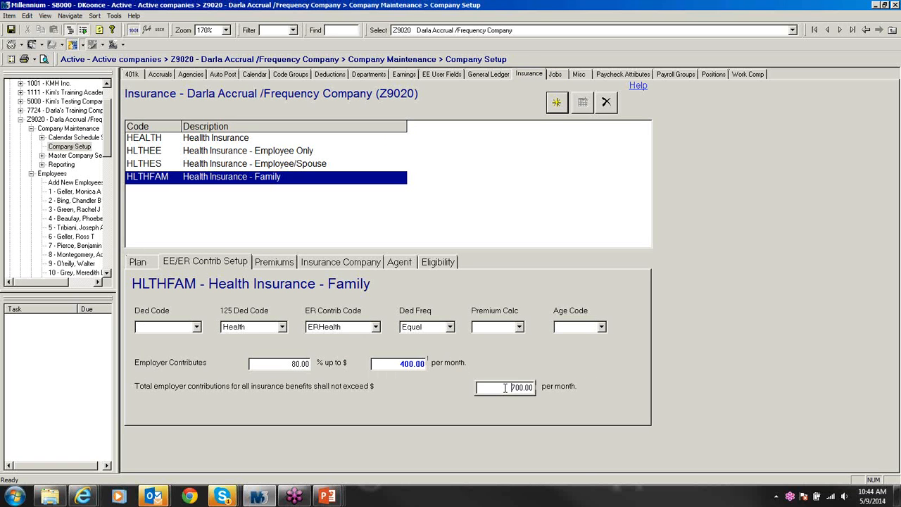
double_click(532, 388)
text(400)
key(ctrl+s)
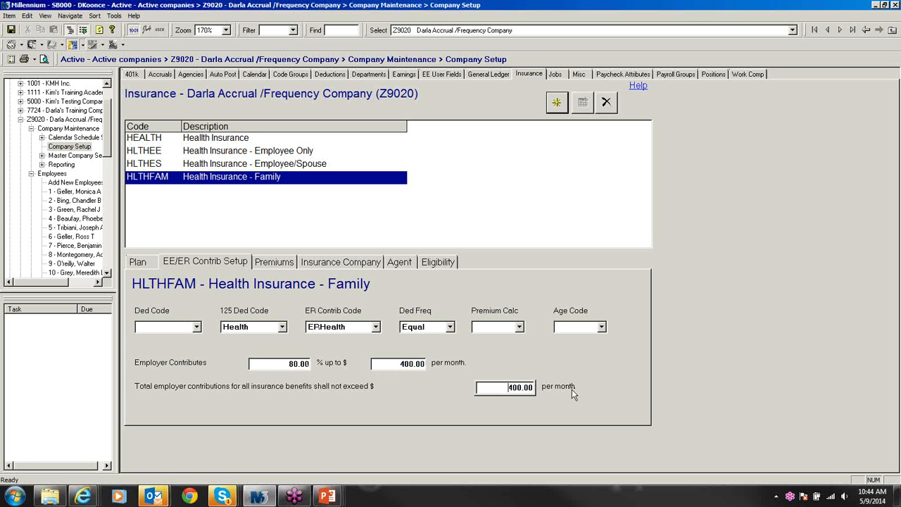
click(277, 264)
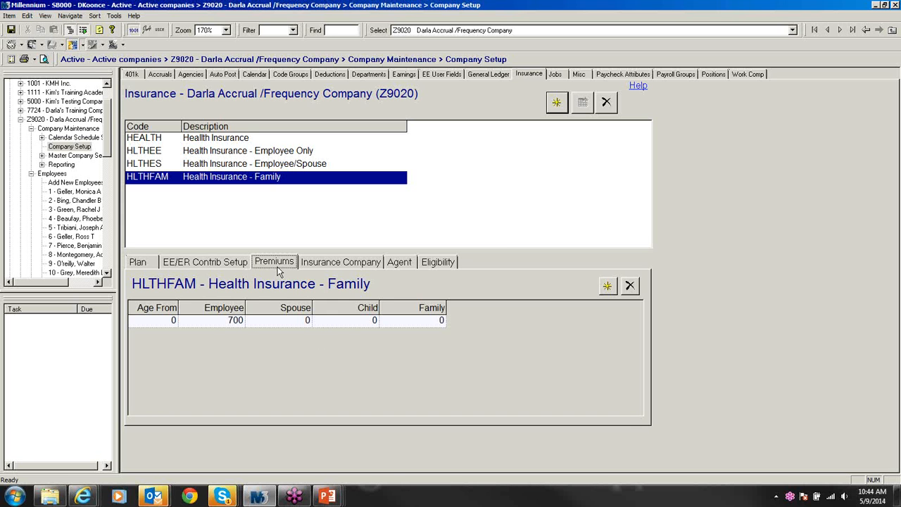
click(80, 246)
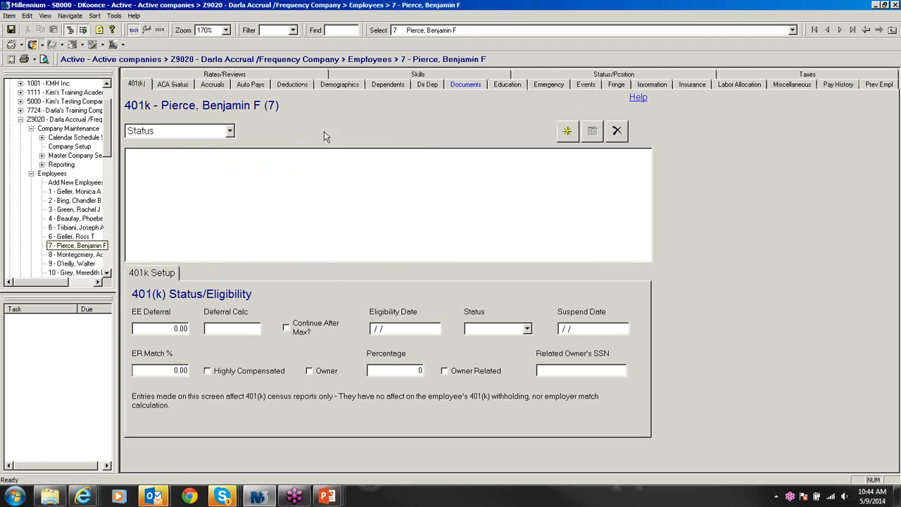
Step: Reopen employee 7's batch W check, now at 75.00 Health 125 and 100.00 ERHealth memo
click(31, 173)
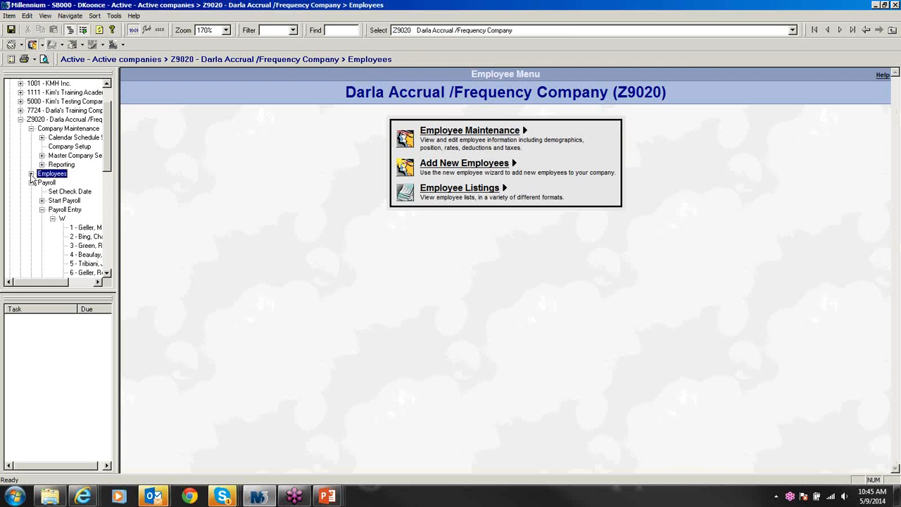
click(107, 273)
click(89, 272)
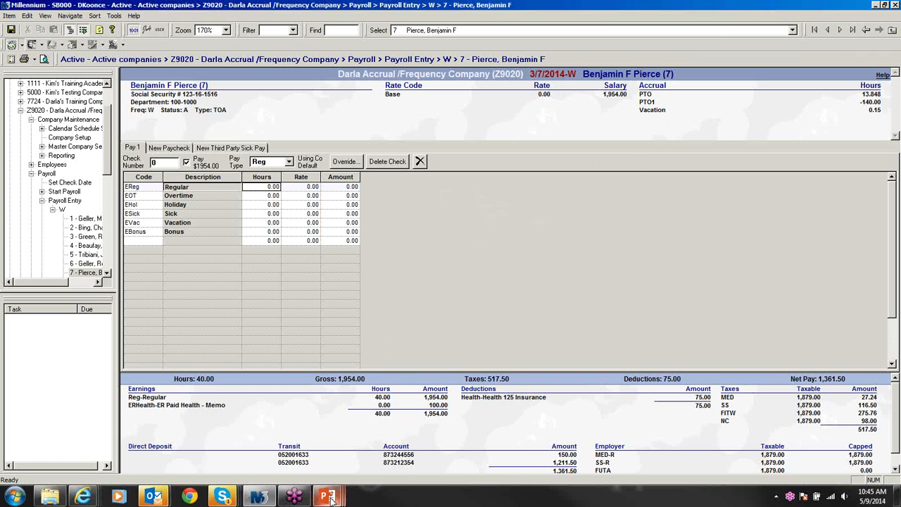
mouse_move(329, 497)
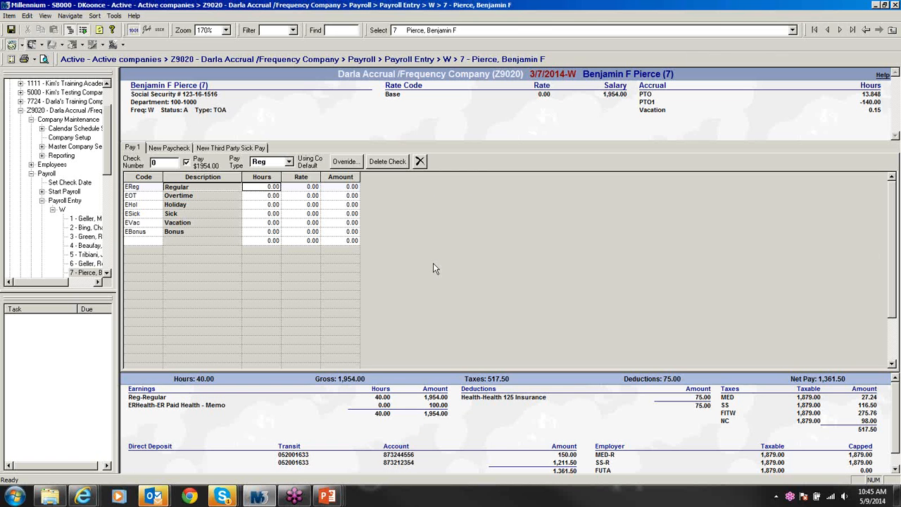
Step: Review the HLTHEE, HLTHES and HLTHFAM premiums, contribution setup and plan details
click(62, 138)
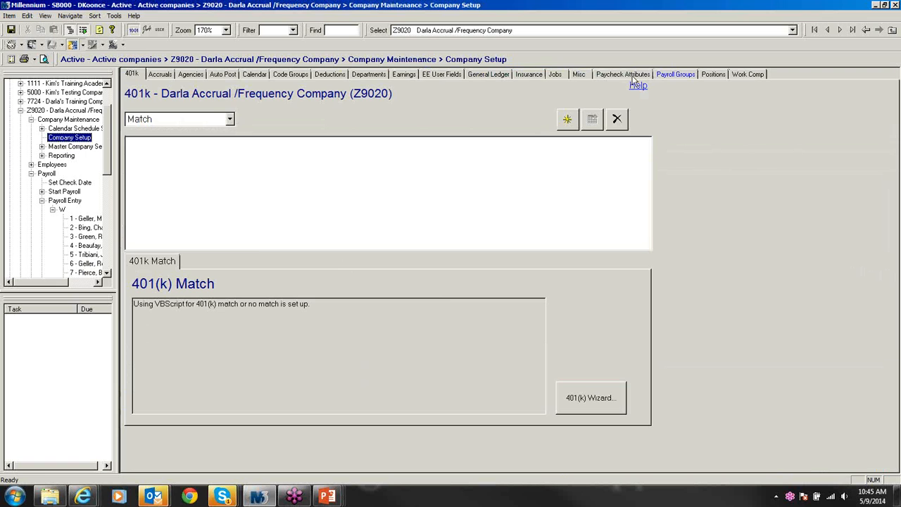
click(534, 76)
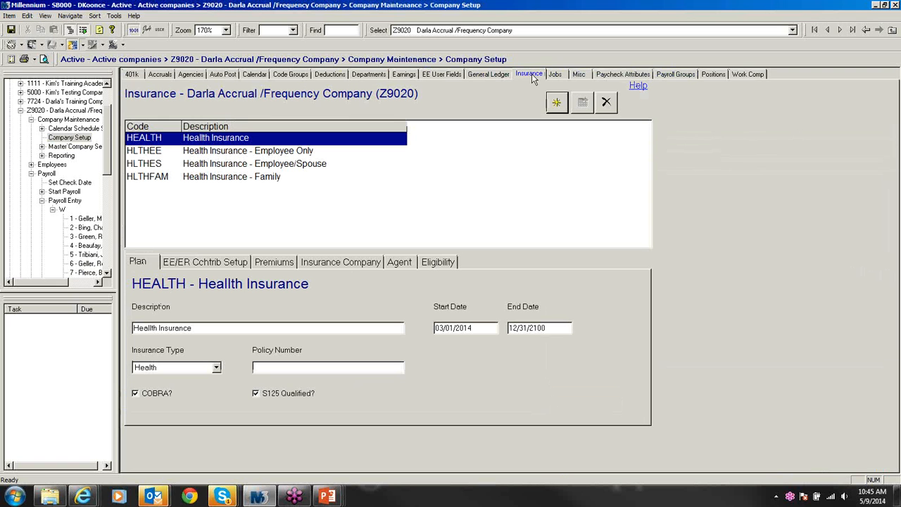
click(262, 153)
click(261, 166)
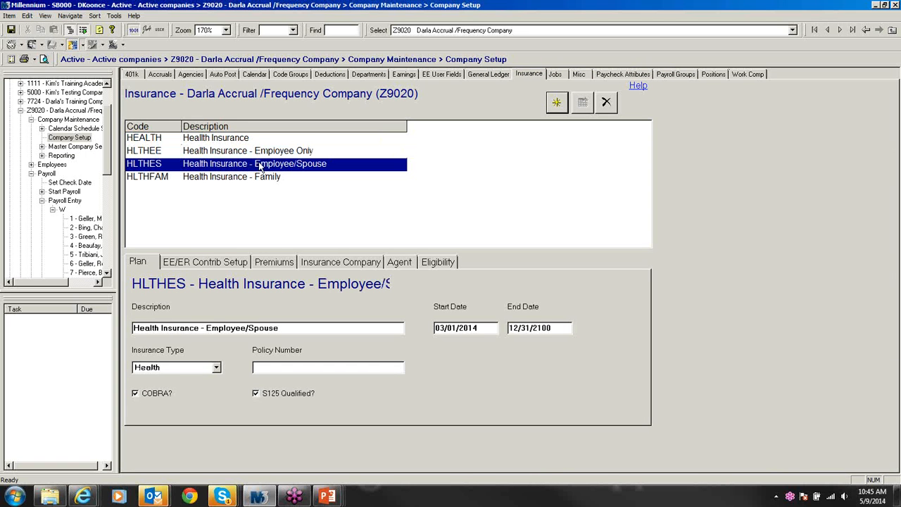
click(272, 264)
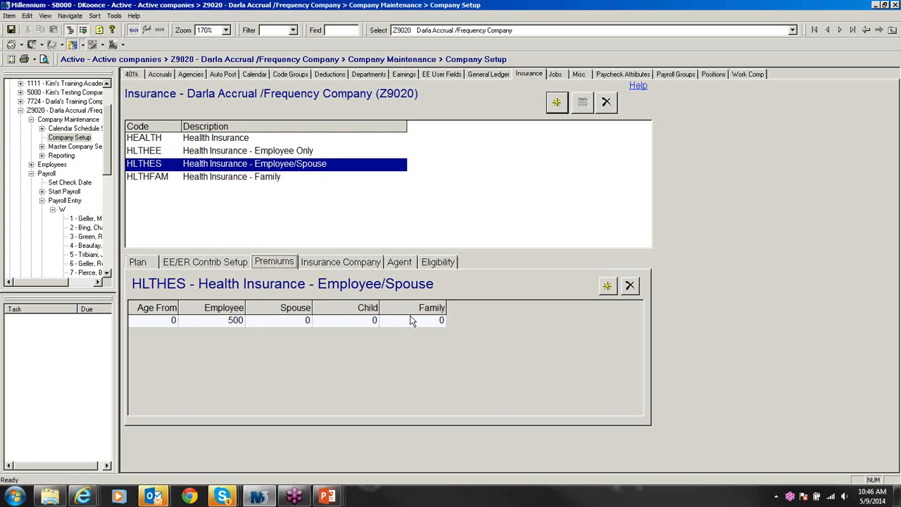
click(281, 177)
click(225, 266)
click(144, 264)
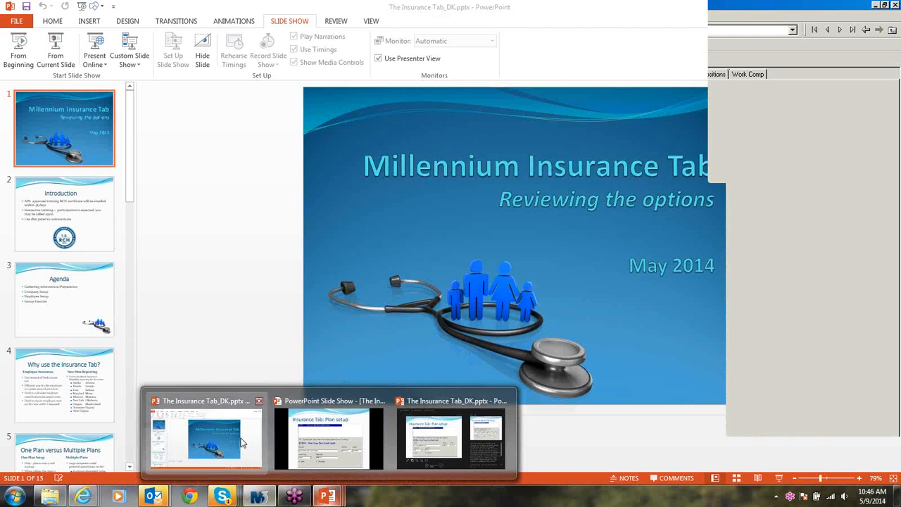
Step: Present The Insurance Tab_DK deck in PowerPoint starting from slide 14, Resources
click(241, 442)
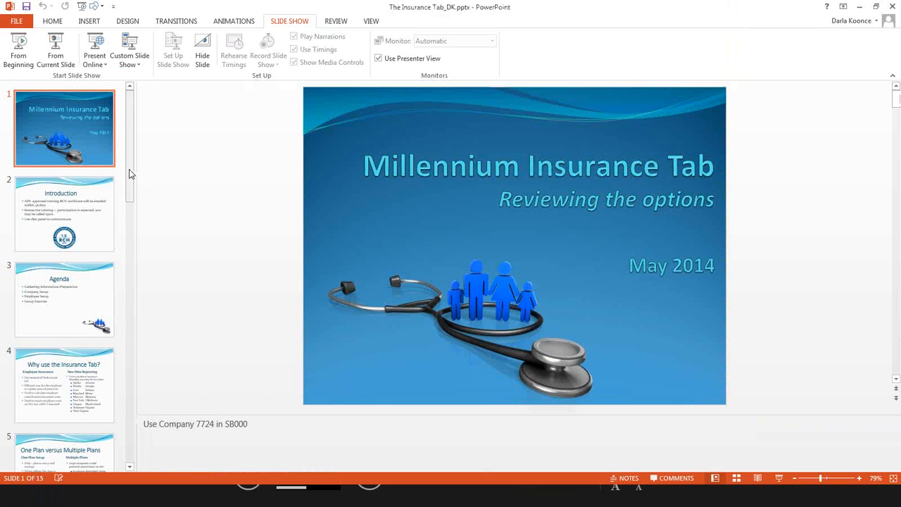
drag(129, 171, 124, 354)
scroll(124, 354, down, 5)
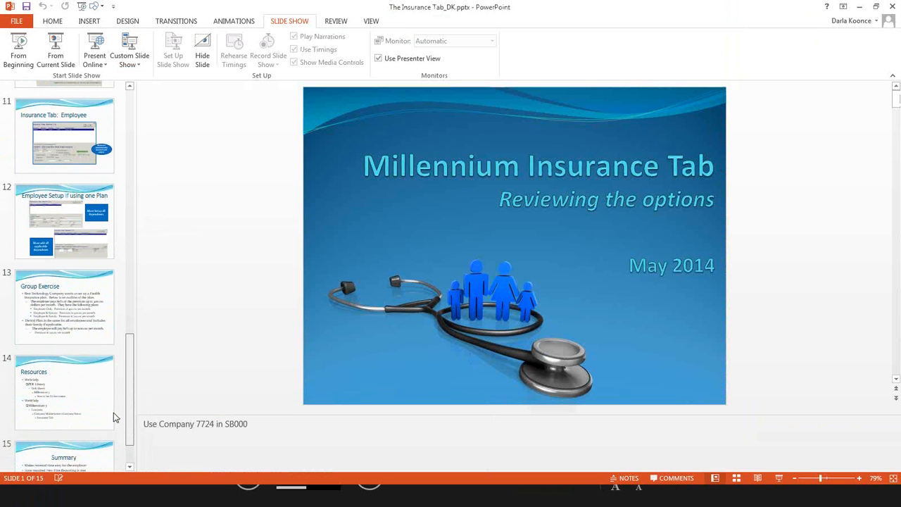
click(113, 412)
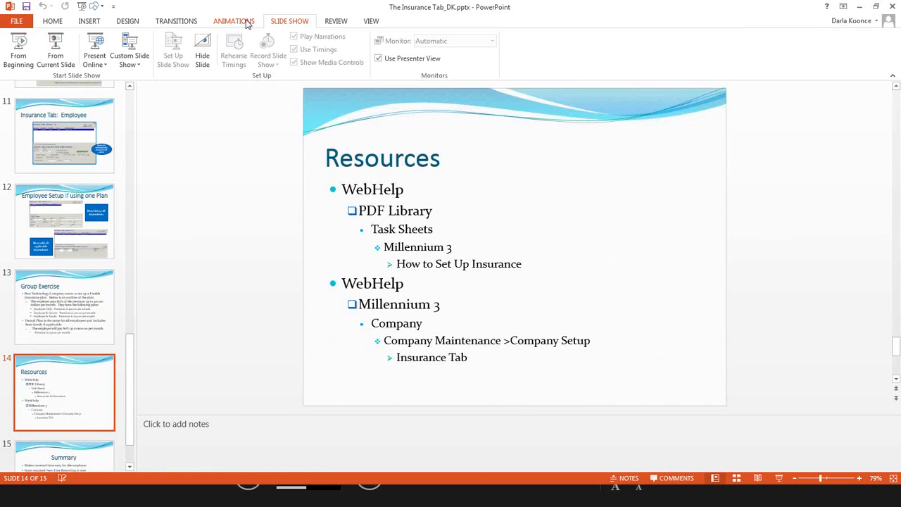
click(58, 49)
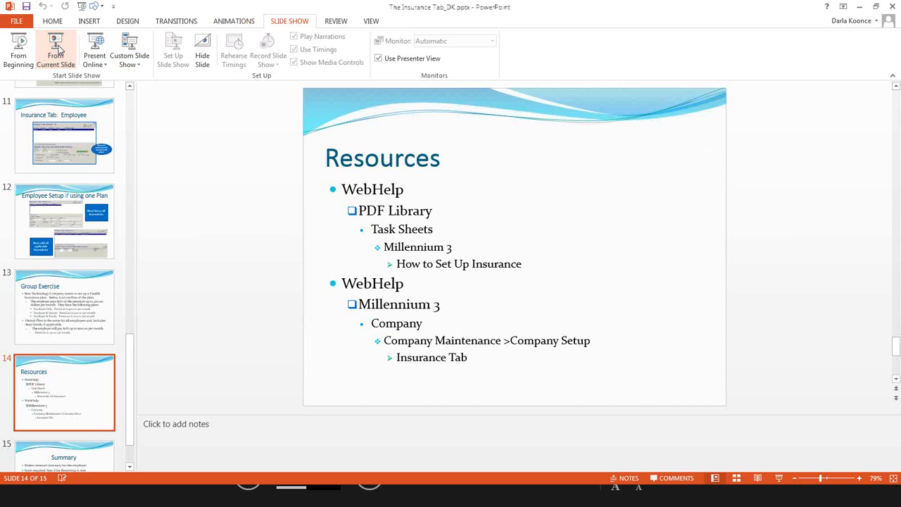